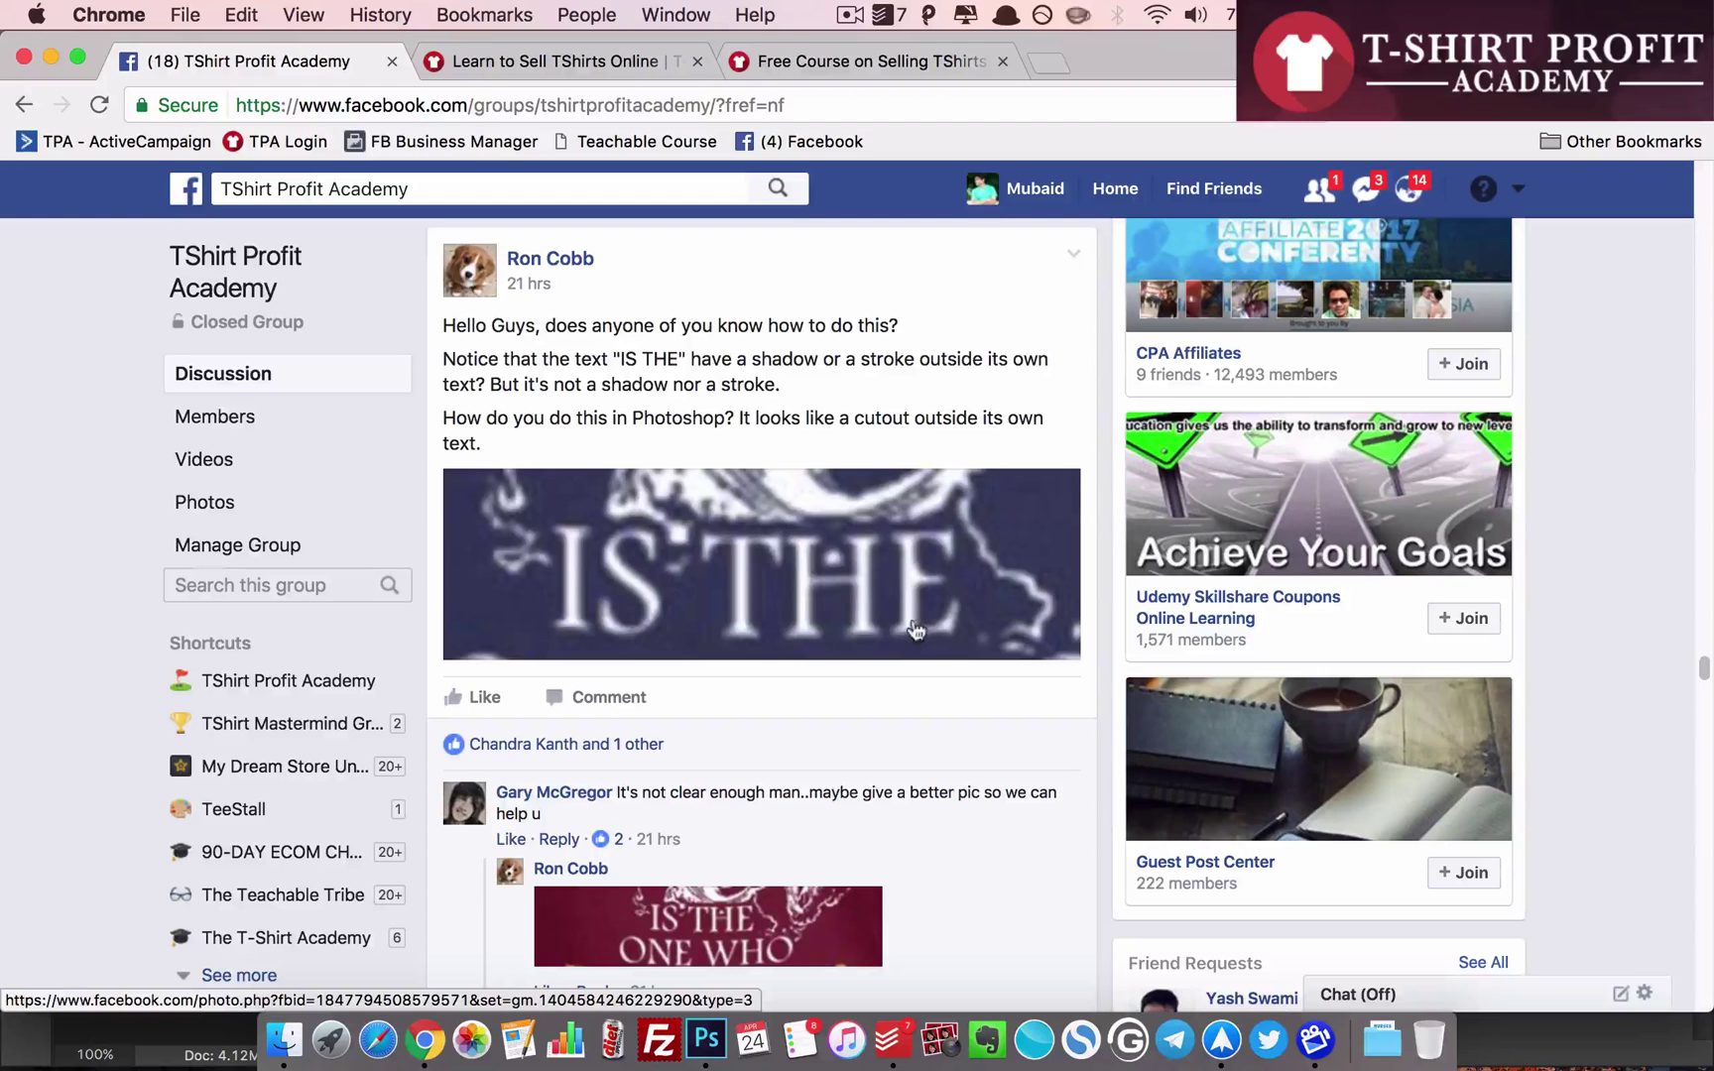
- Examine the group post asking about the "IS THE" cutout text effect, including the enlarged reply image and the comments
scroll(924, 759, "down", 3)
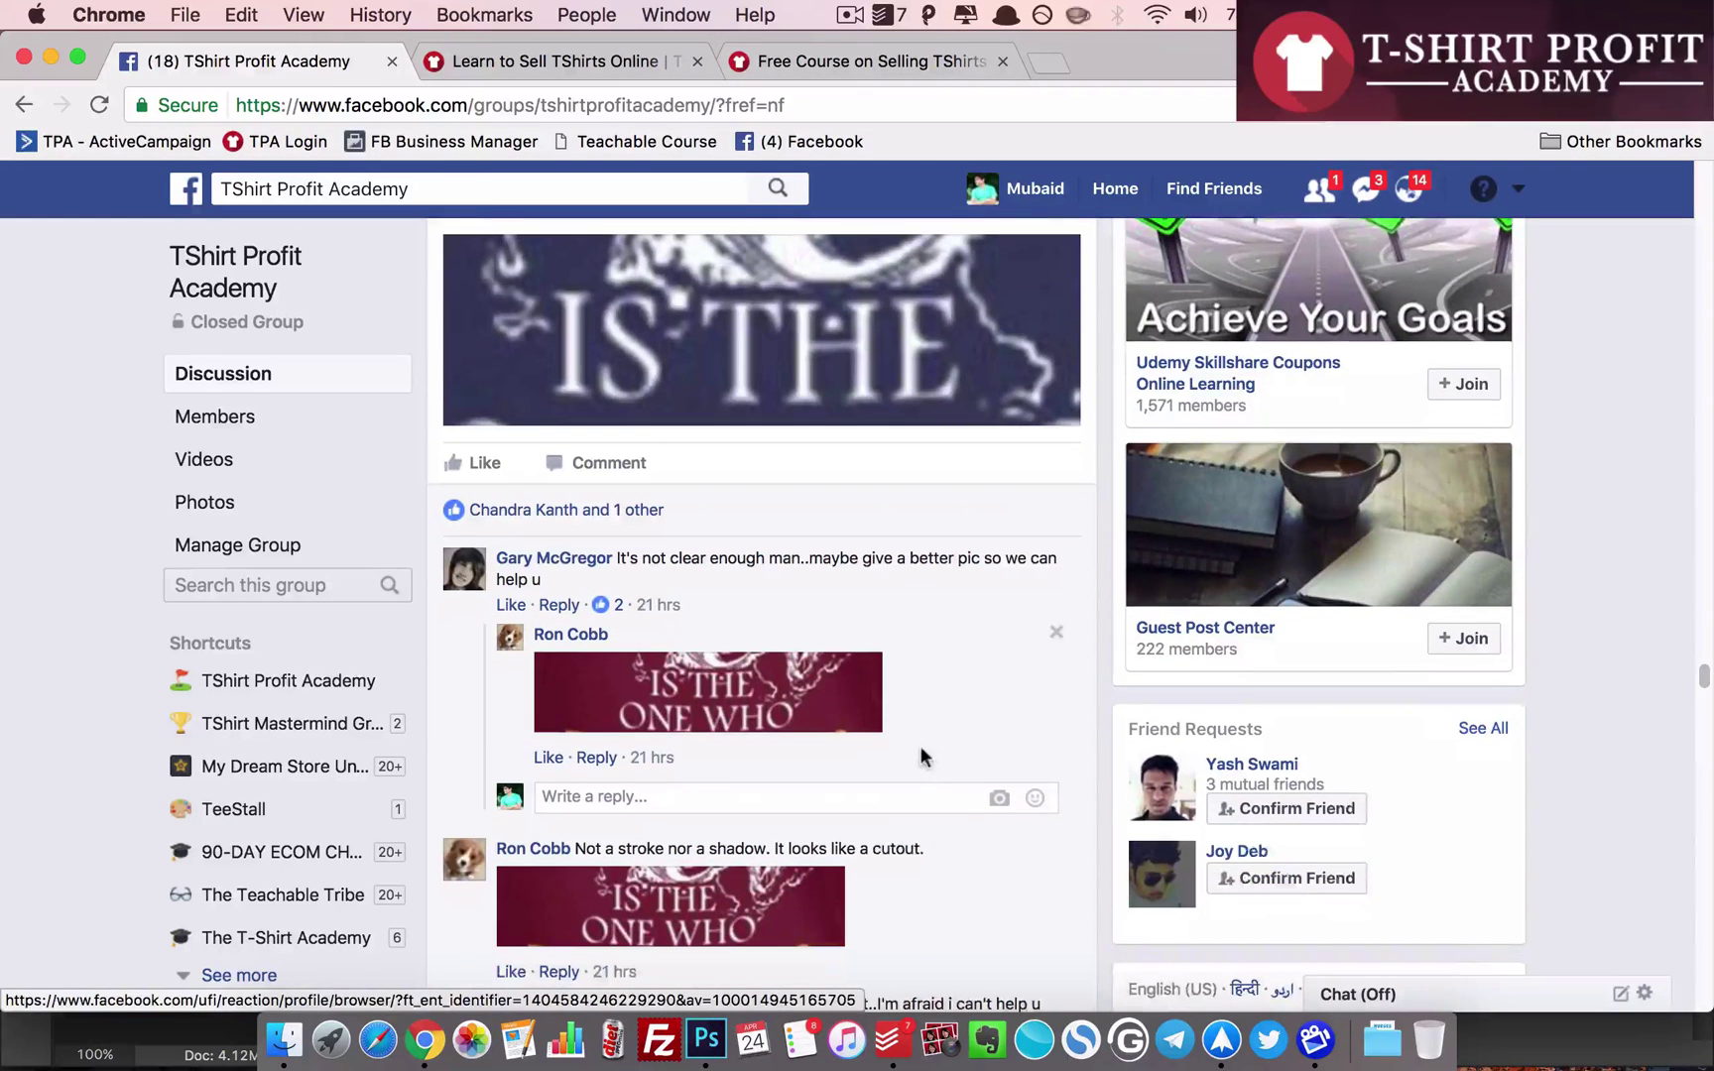
left_click(793, 708)
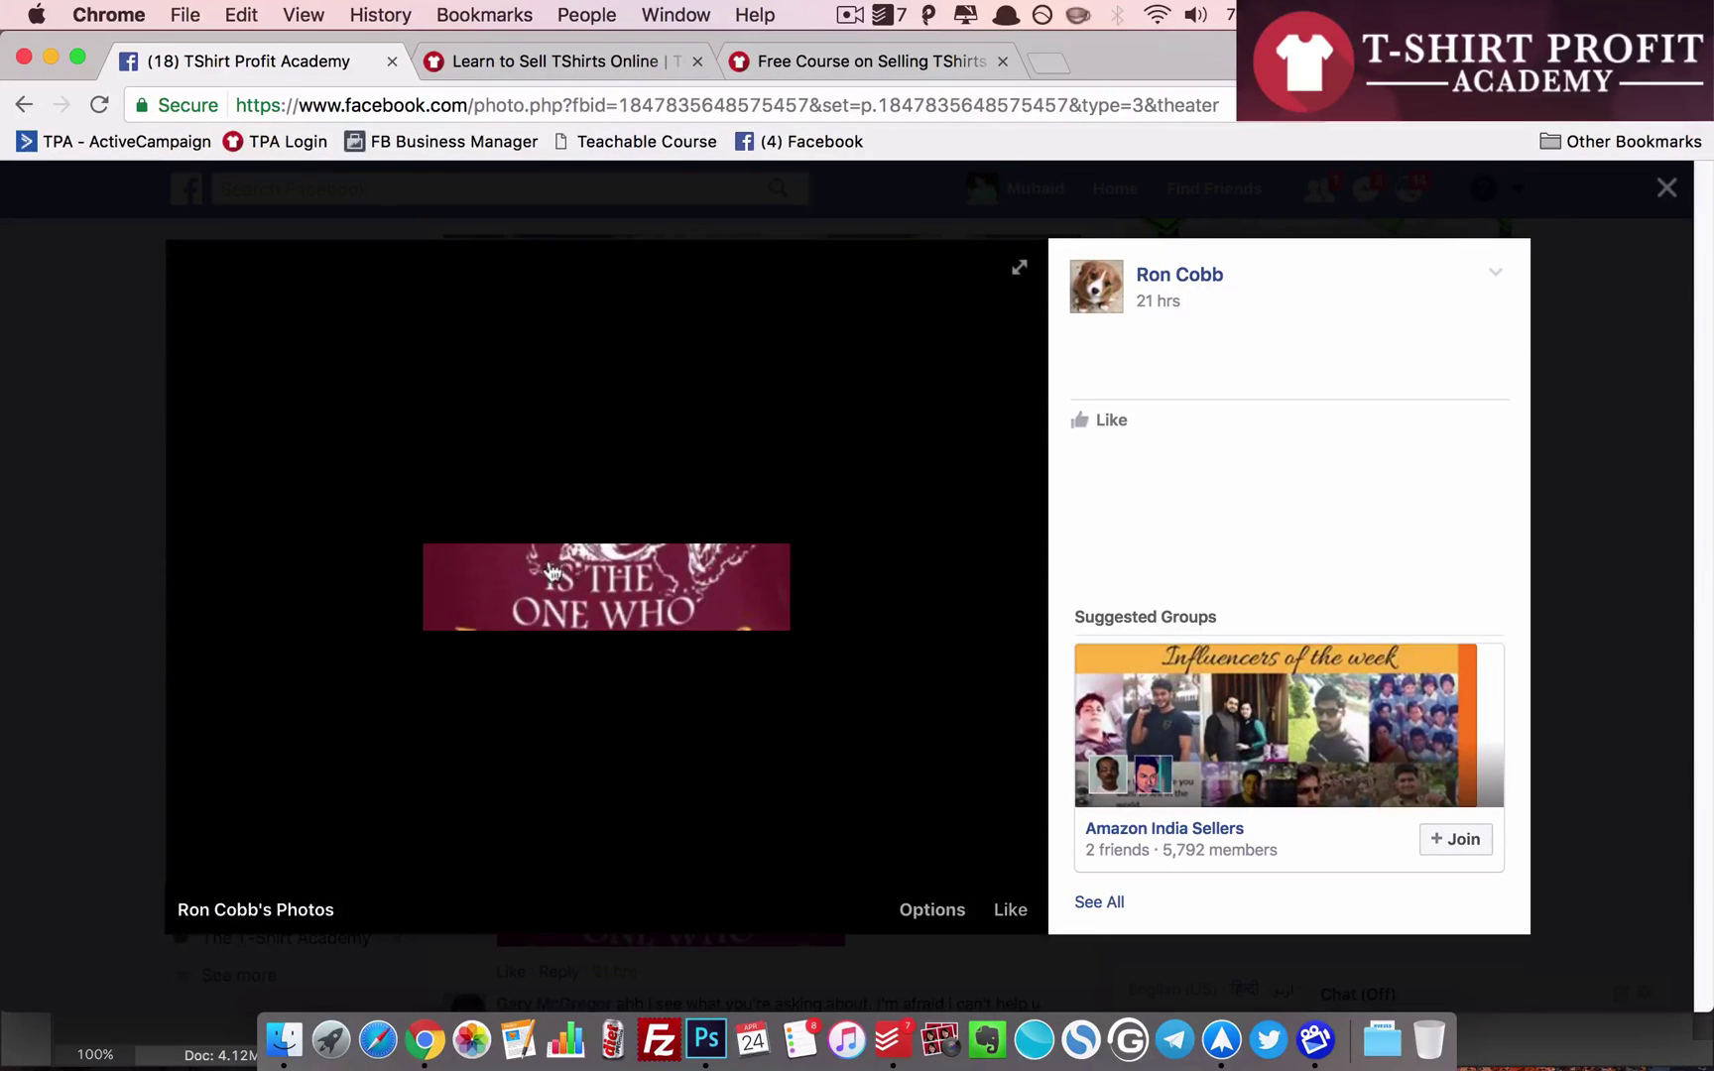
left_click(1569, 498)
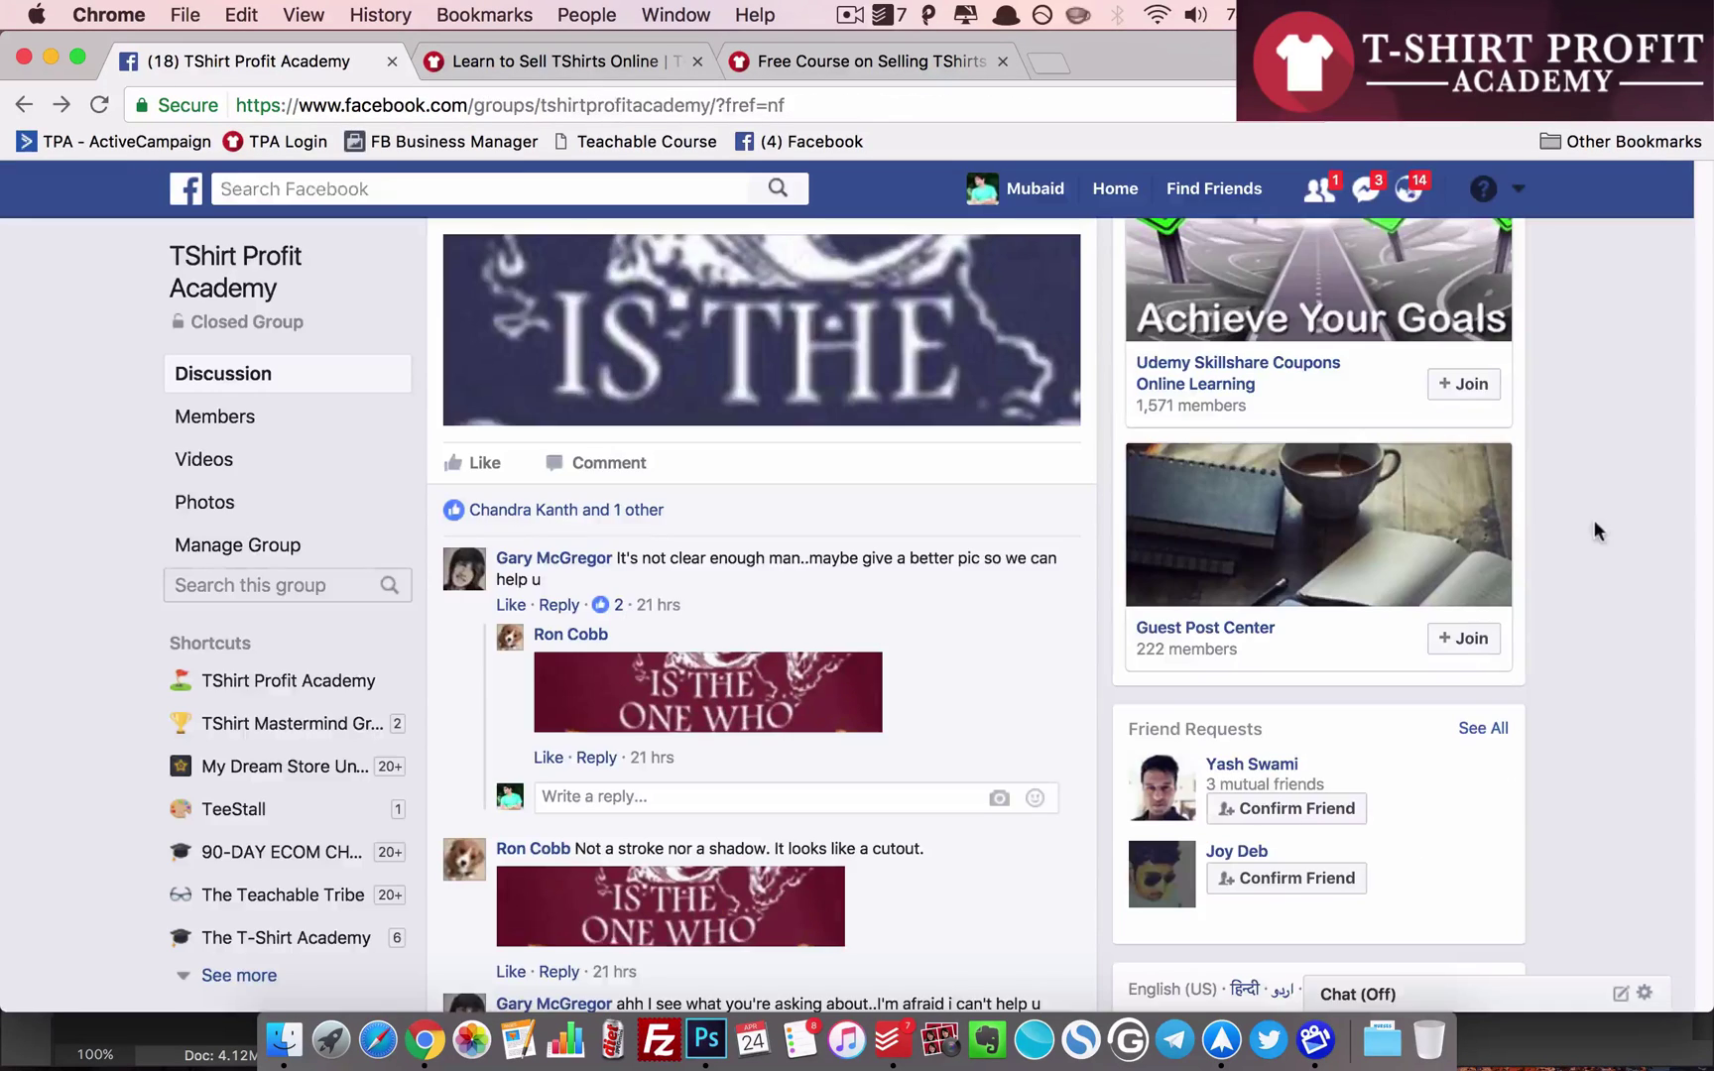
scroll(968, 666, "down", 3)
scroll(968, 657, "down", 2)
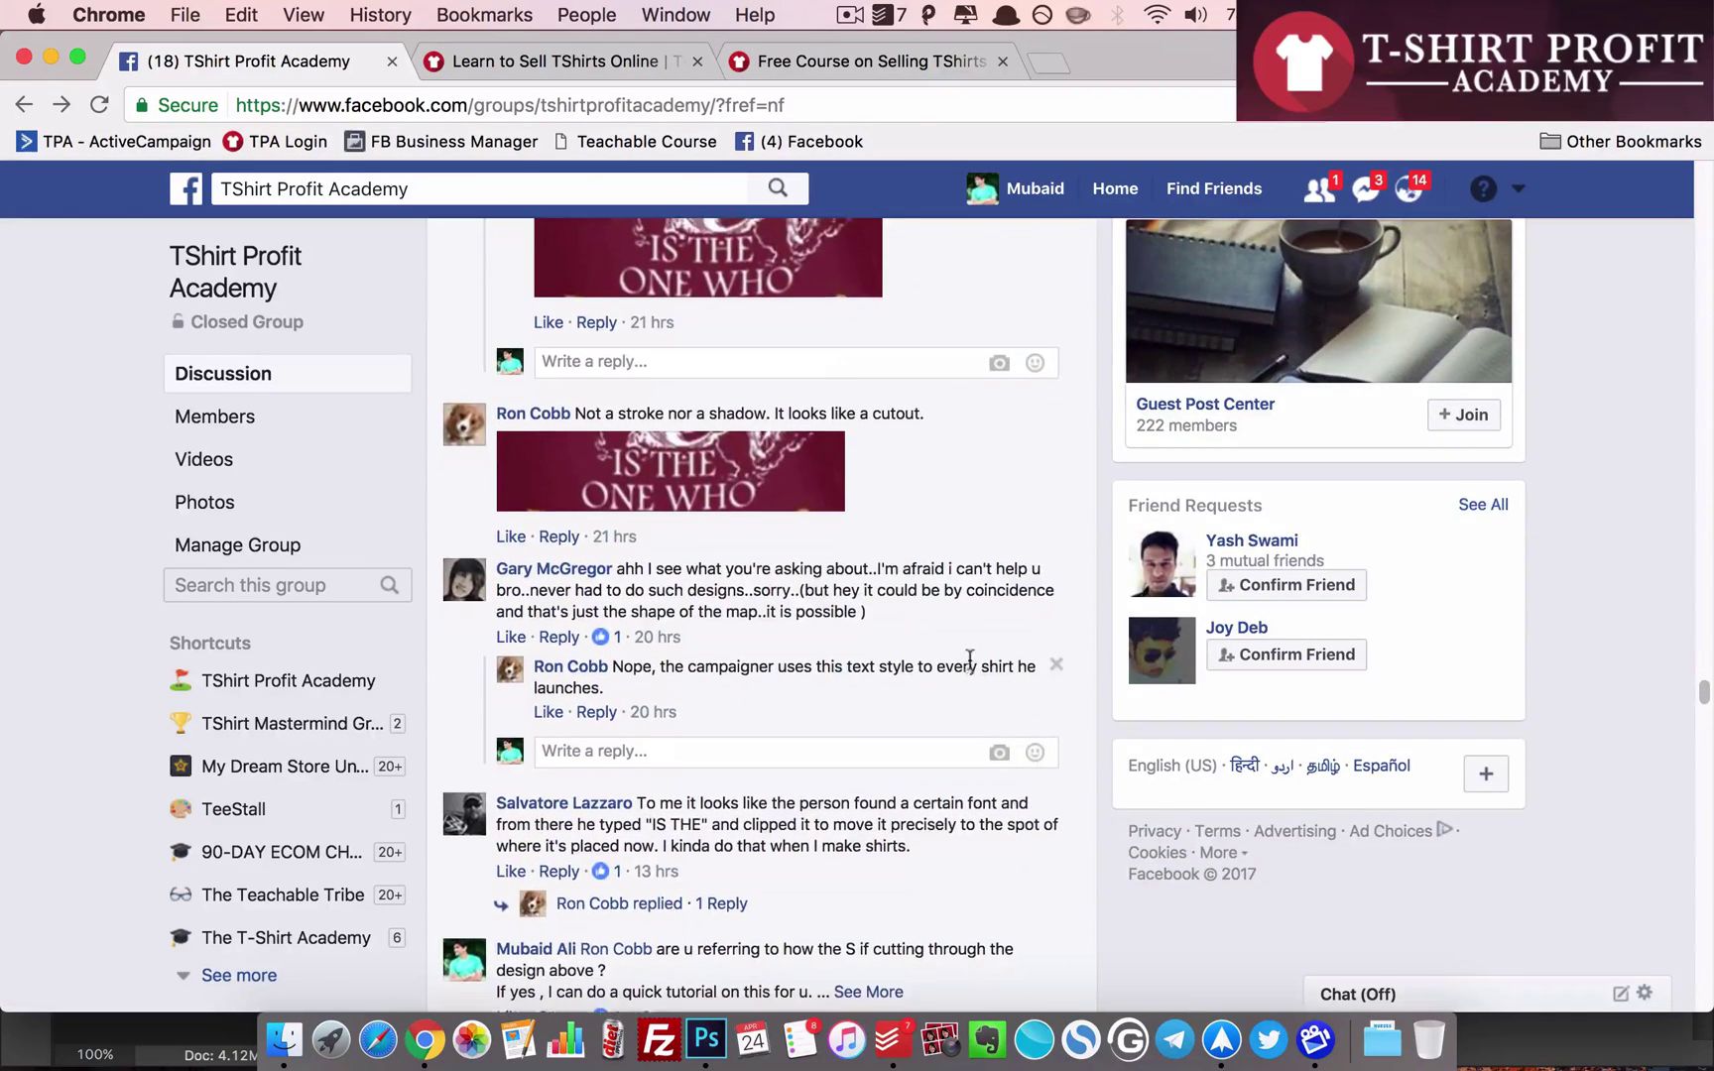
scroll(968, 658, "up", 6)
scroll(970, 659, "up", 2)
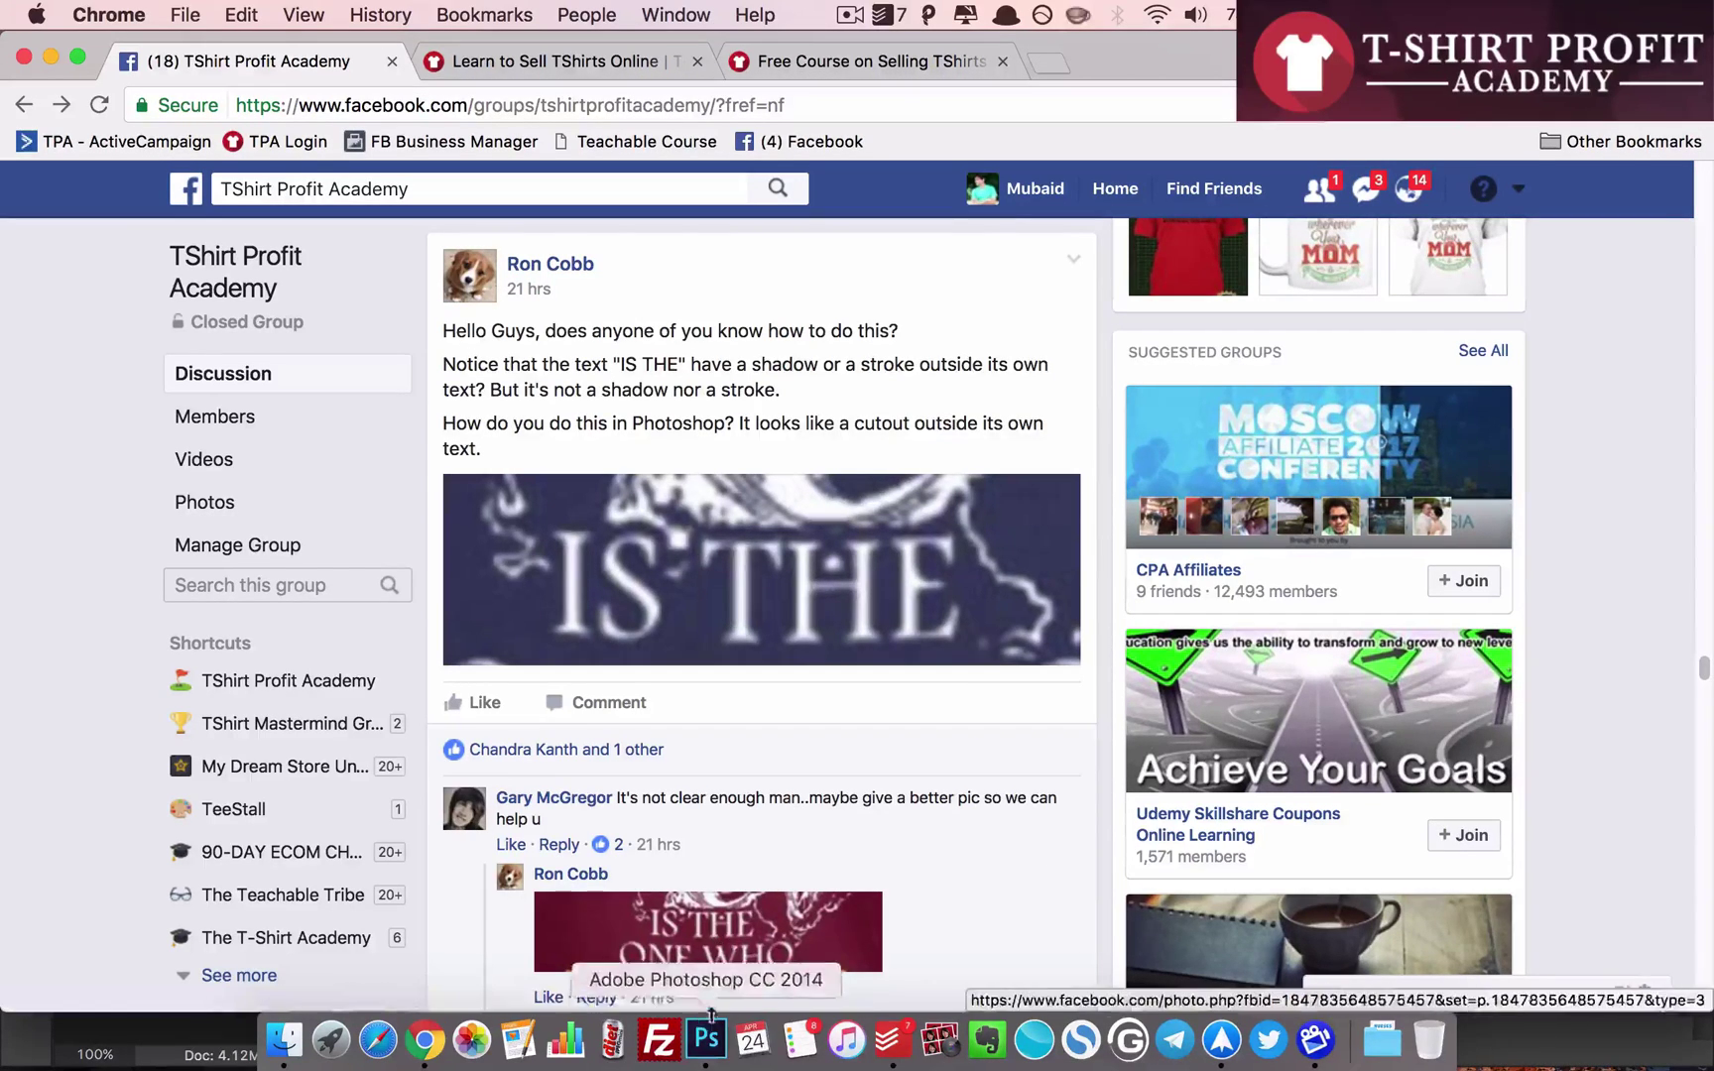
- Switch to Photoshop and add the white text "PROUD TO BE" on the black canvas
left_click(706, 1039)
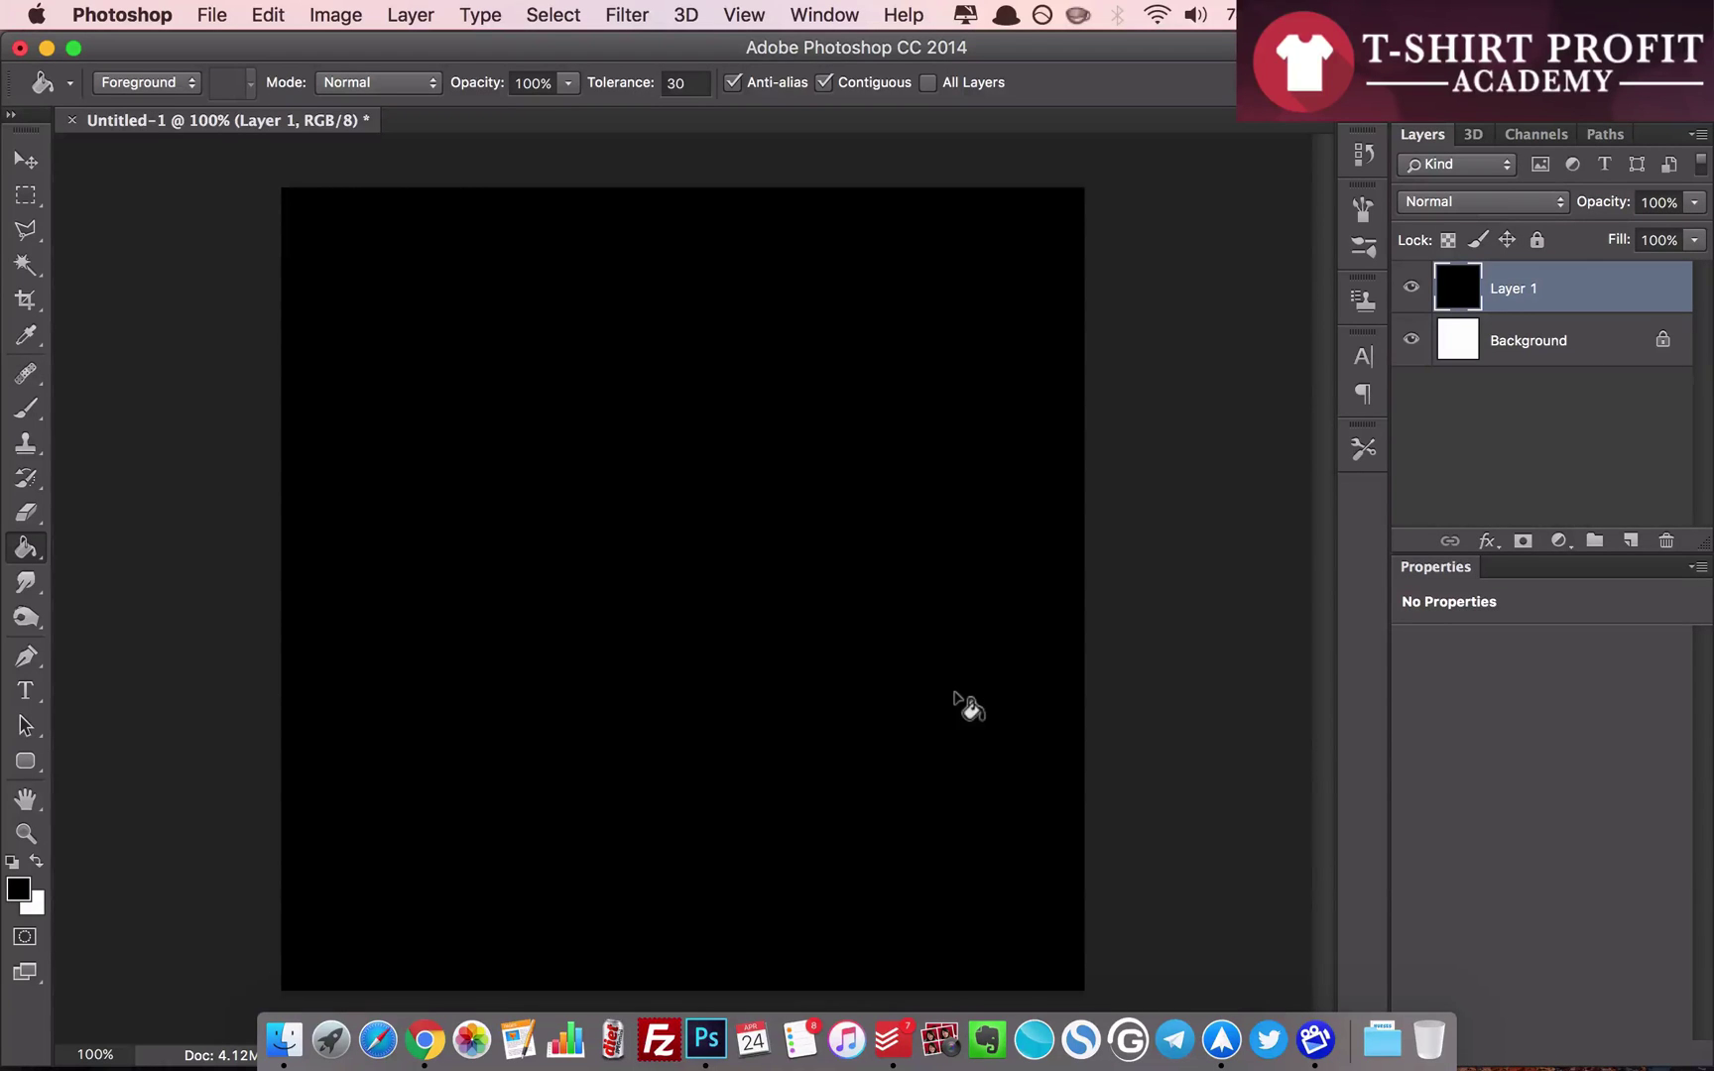
left_click(25, 692)
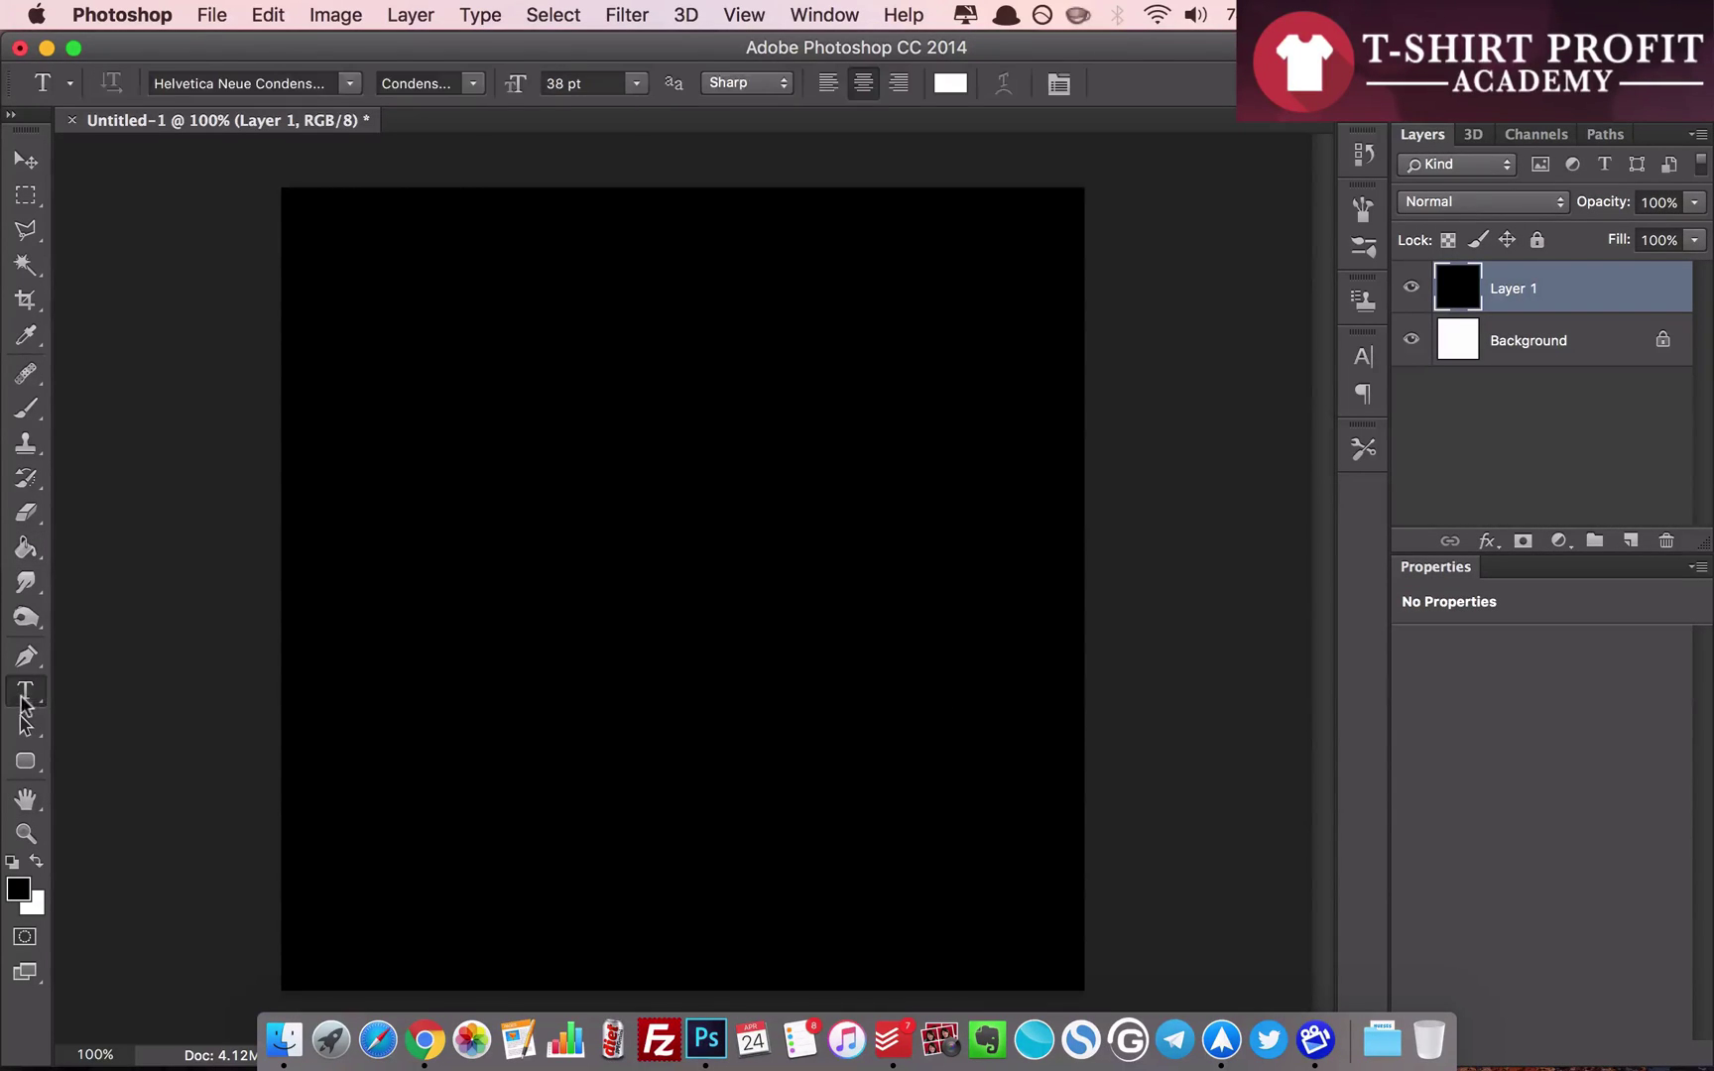
left_click(445, 483)
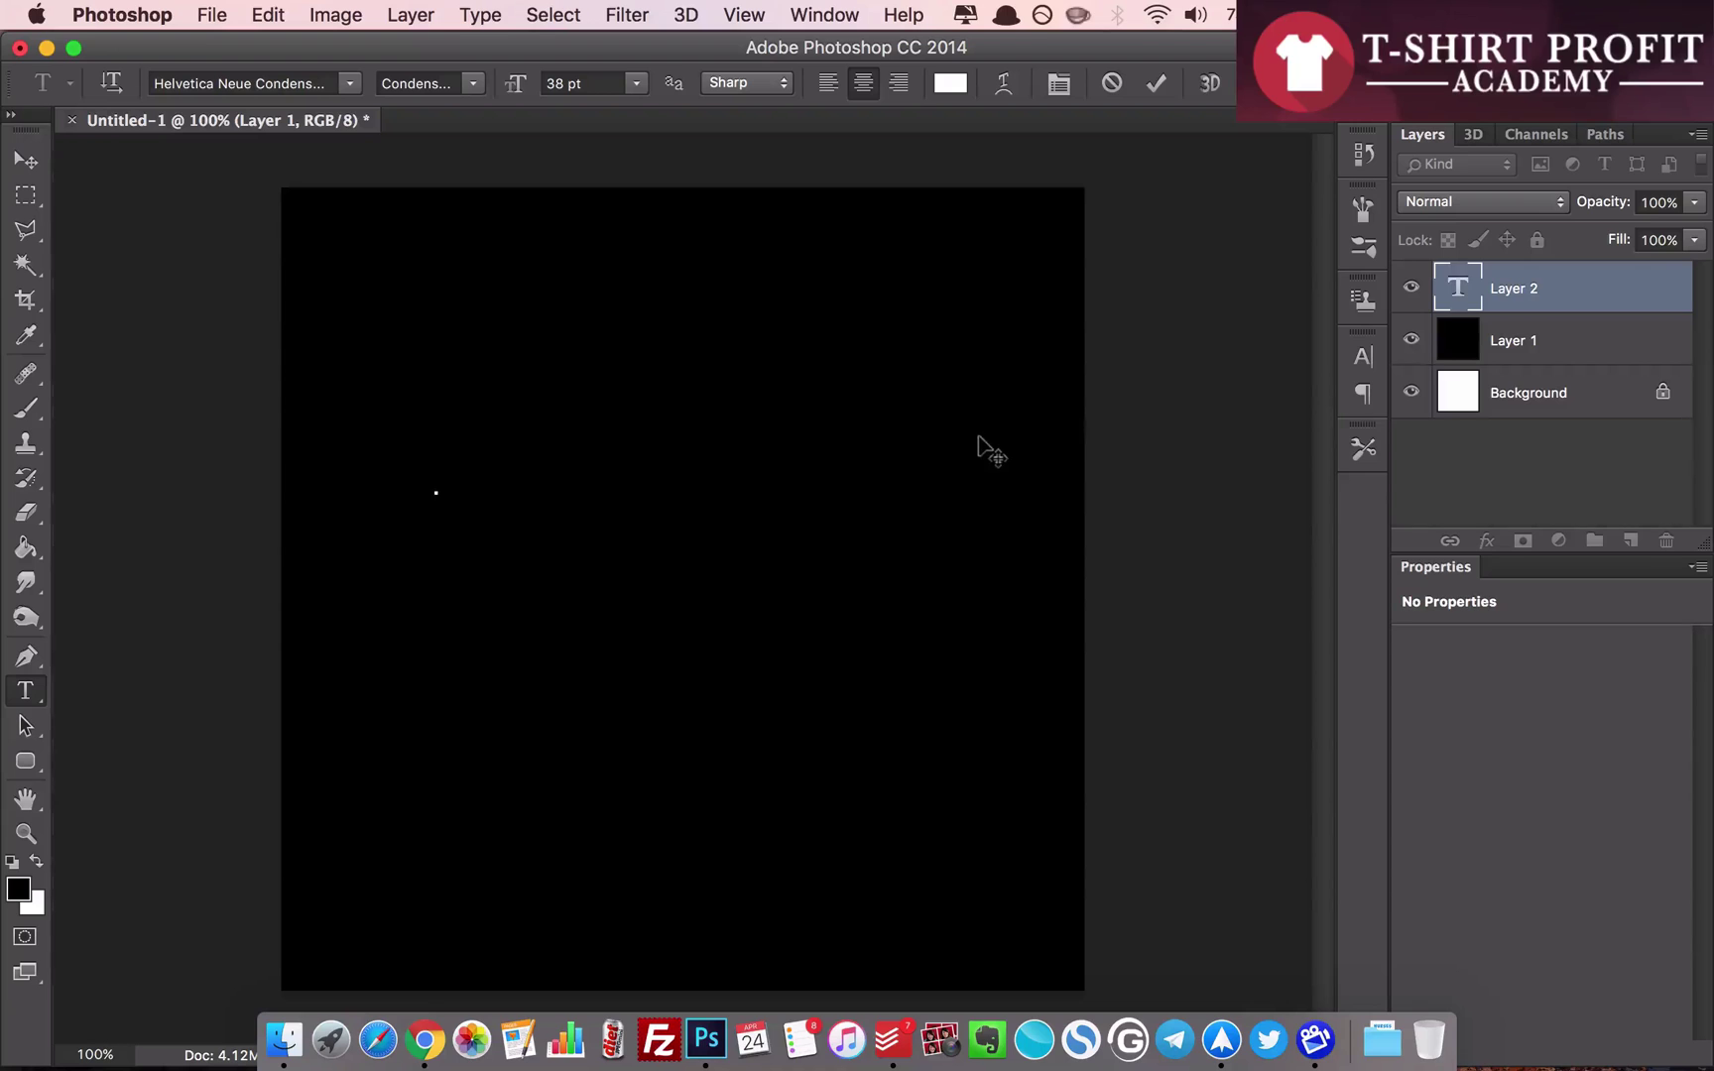
type("PROUD TO BE")
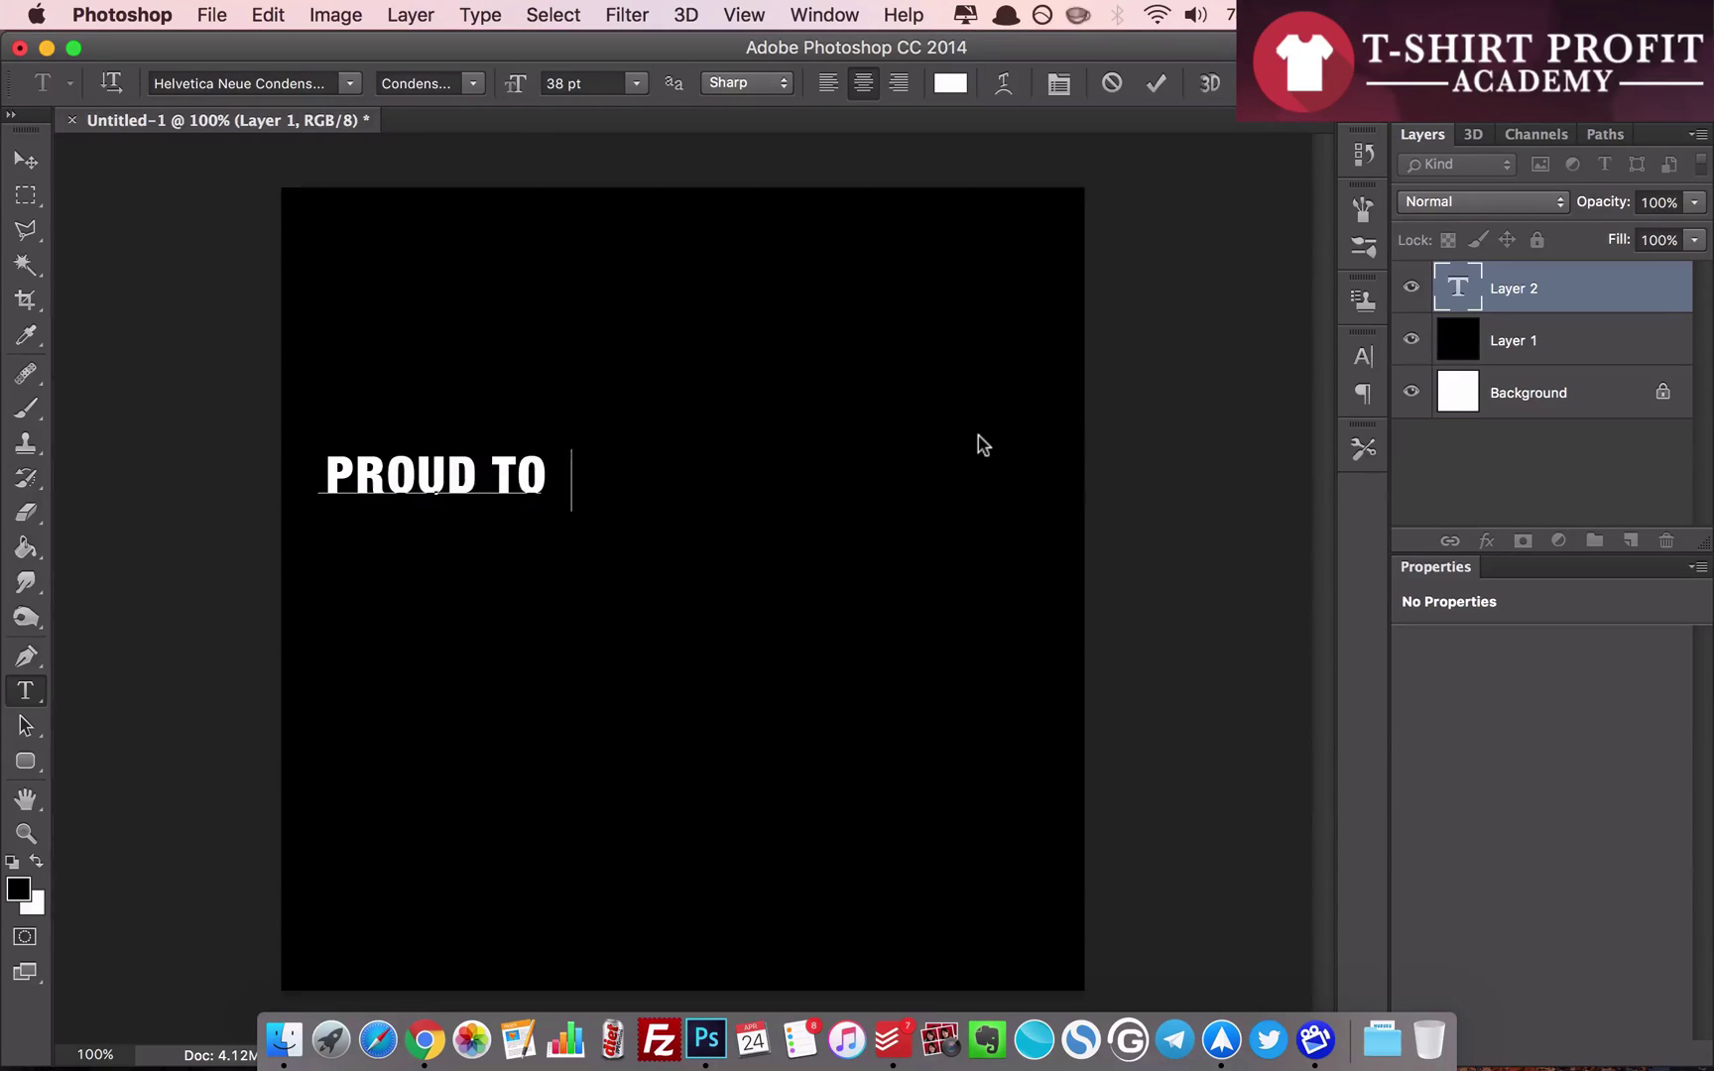
left_click(25, 160)
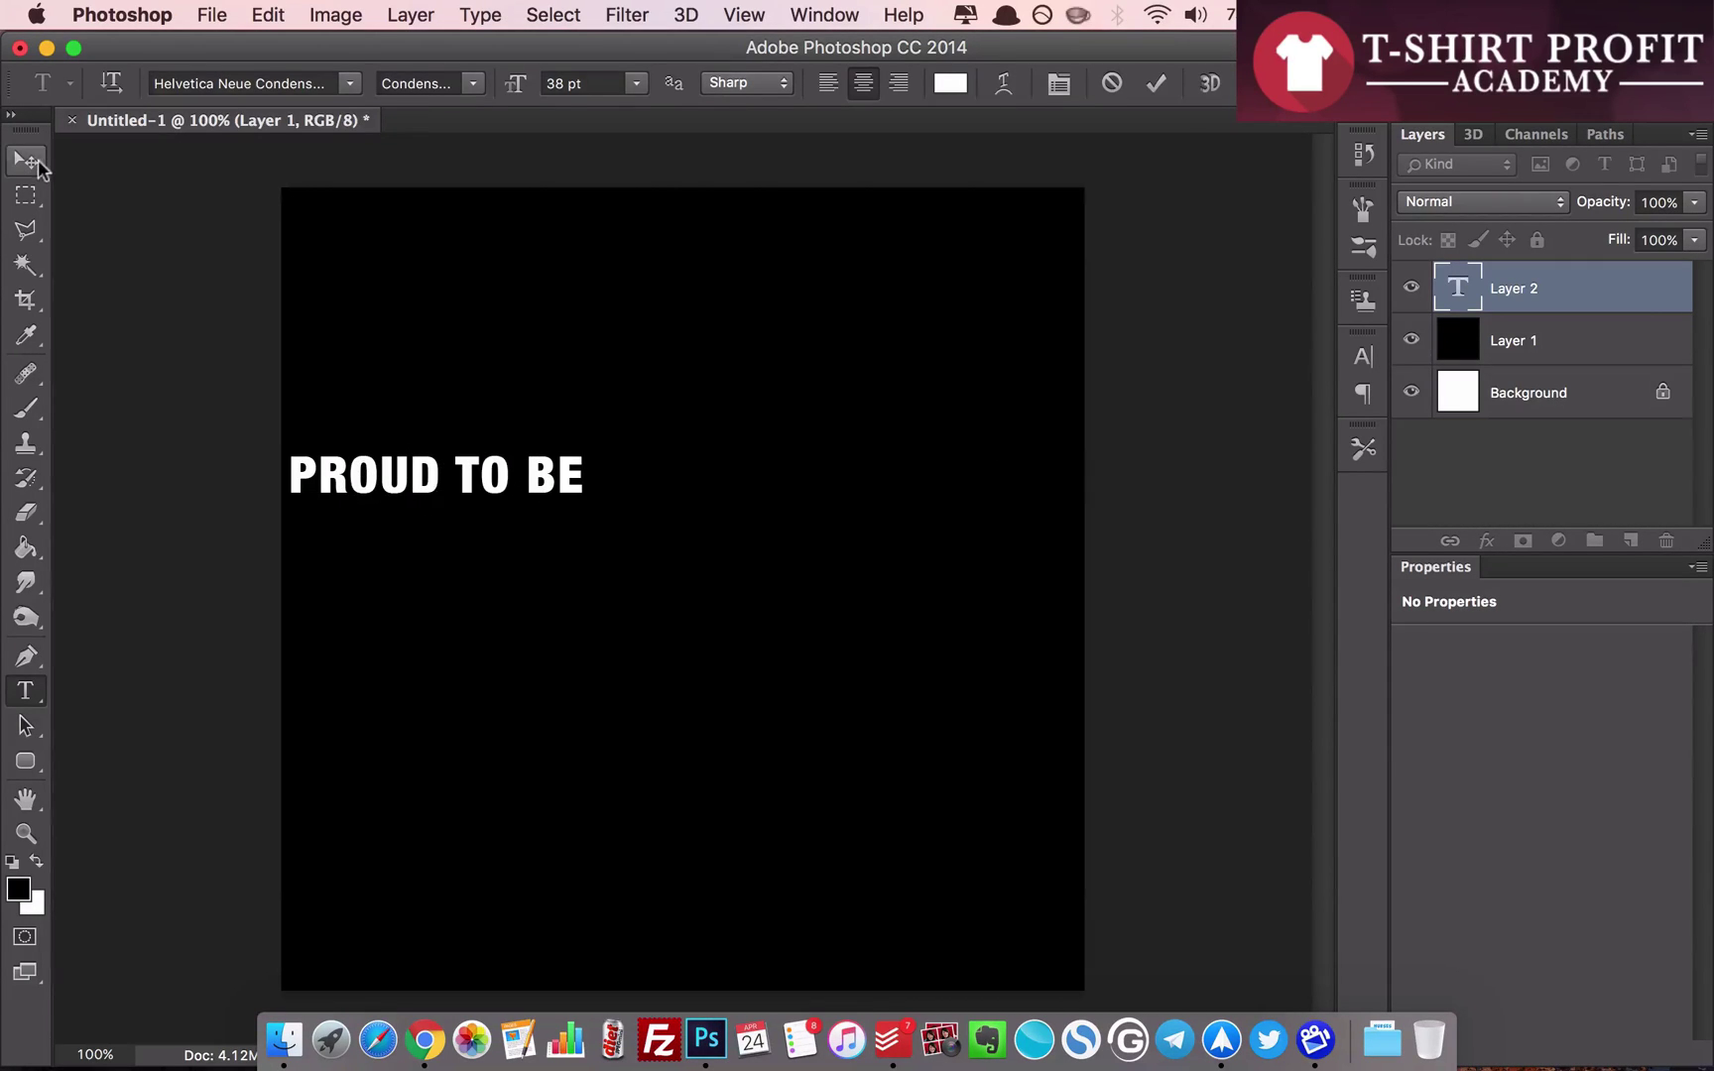
- Scale the "PROUD TO BE" text up to nearly the full canvas width and position it slightly above the canvas centre
left_click_drag(415, 490, 432, 489)
key("super+t")
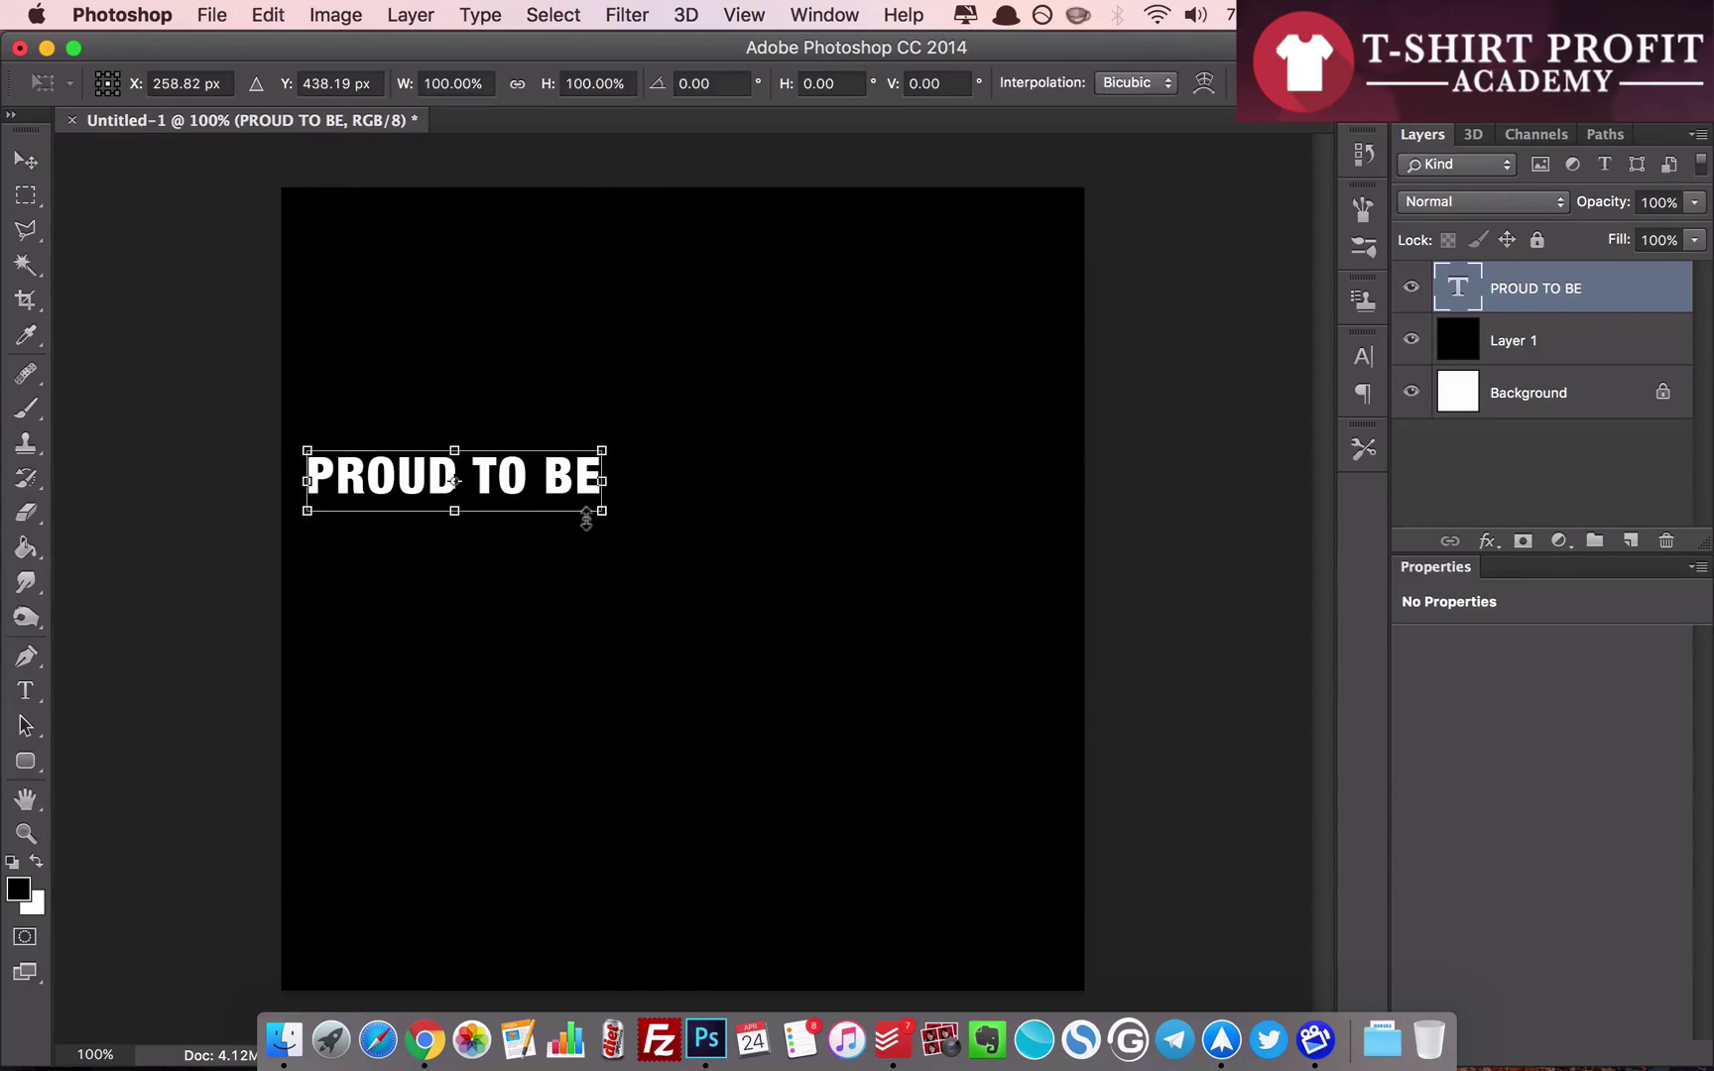
left_click_drag(601, 508, 1032, 726)
key("Return")
key("shift+Up")
key("shift+Up")
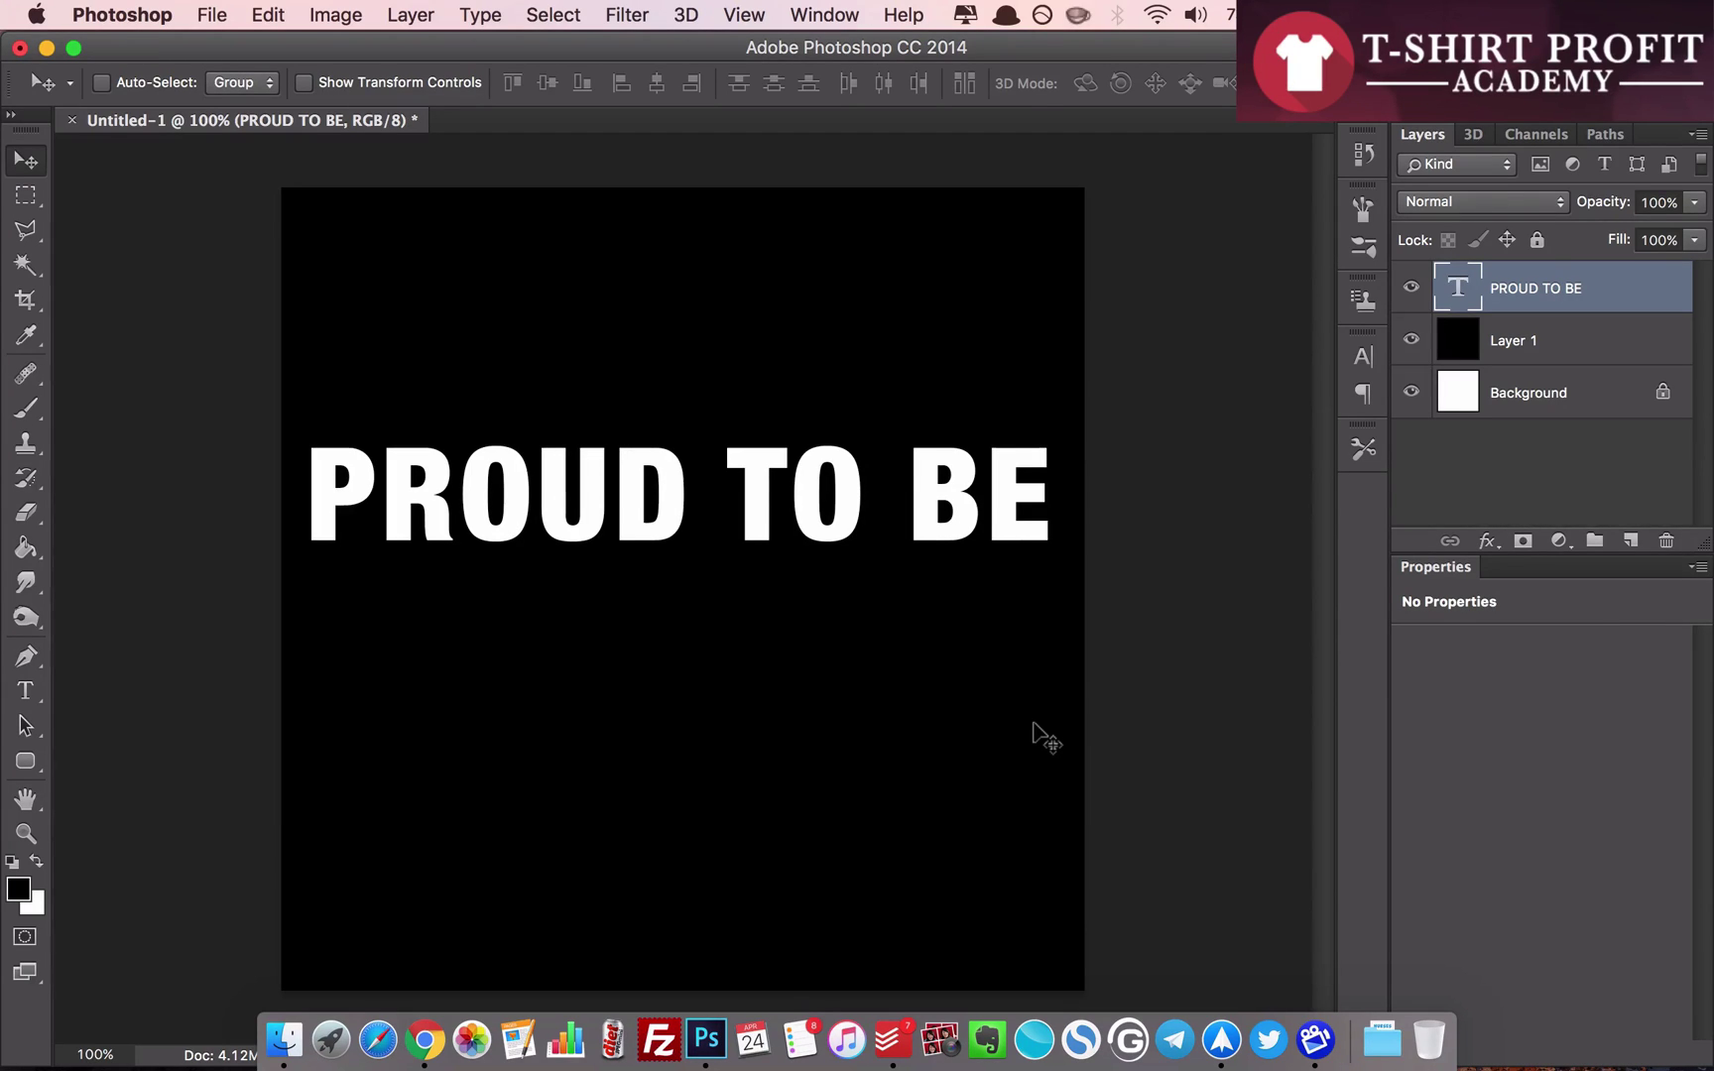
left_click_drag(964, 539, 958, 538)
- Duplicate the "PROUD TO BE" layer, place the copy directly below the original and change its text to "an online marketer"
key("super+j")
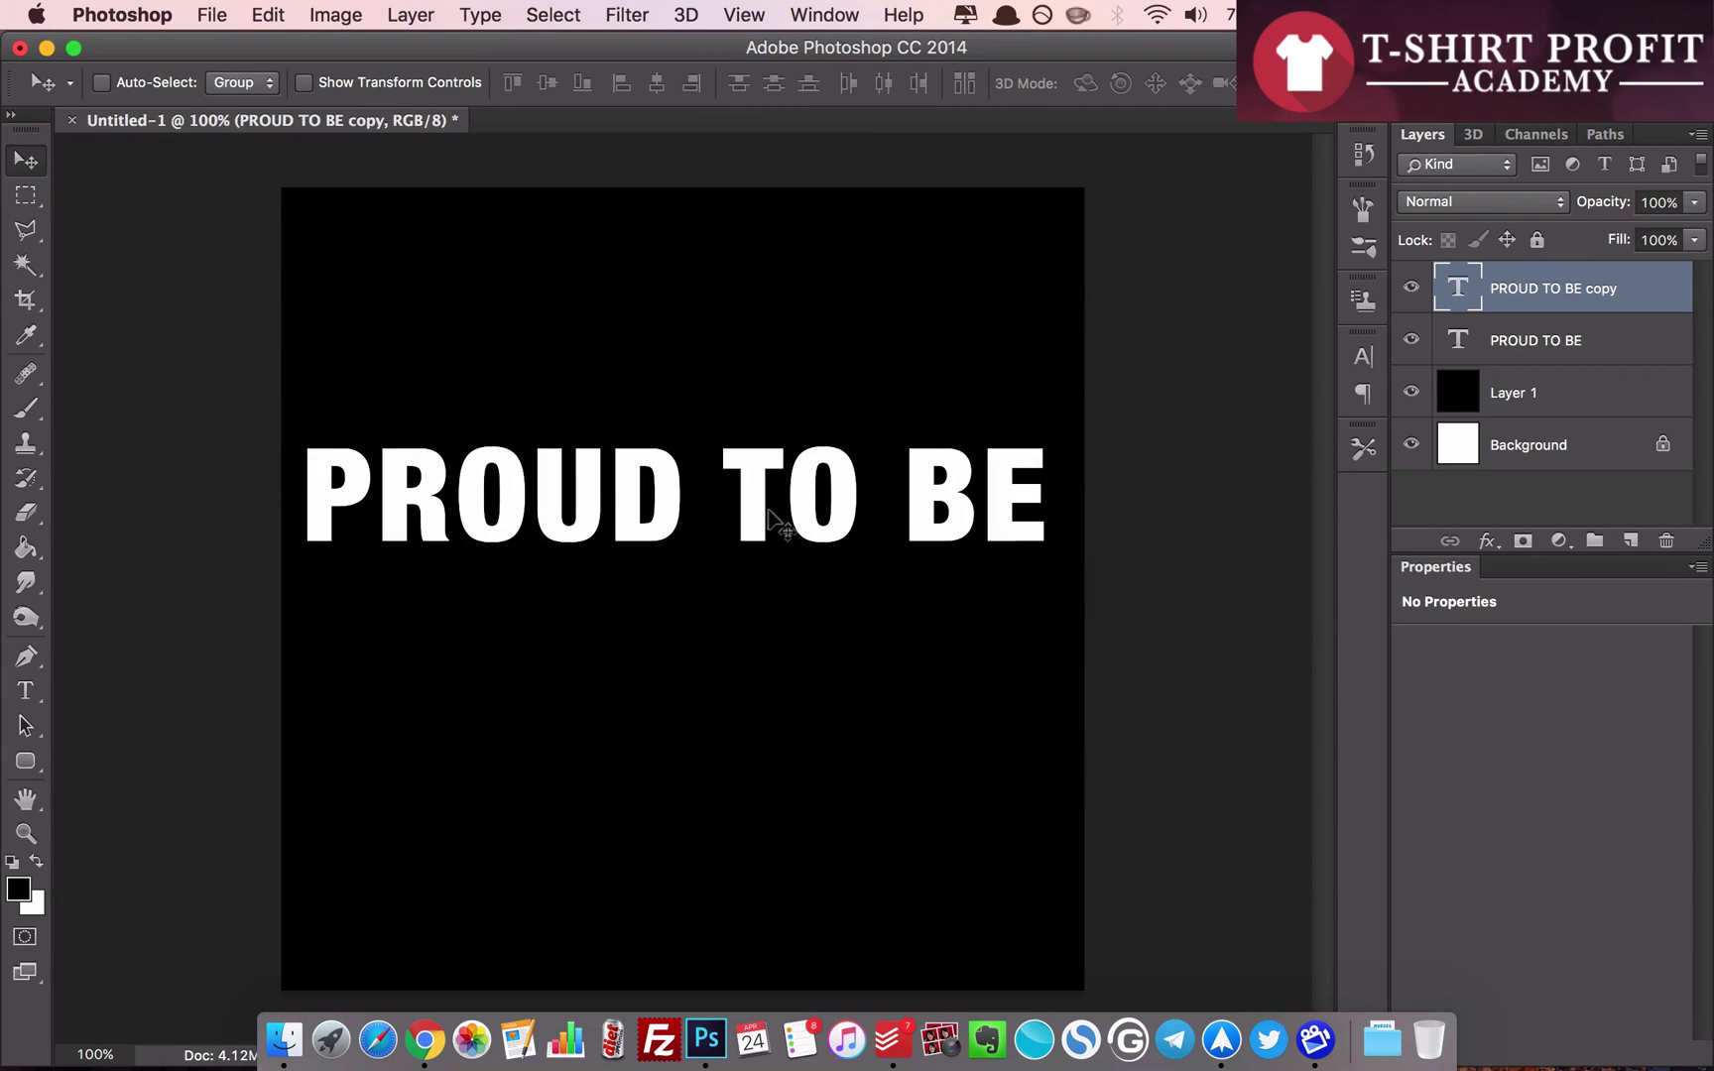
left_click_drag(779, 523, 781, 635)
key("t")
left_click(653, 620)
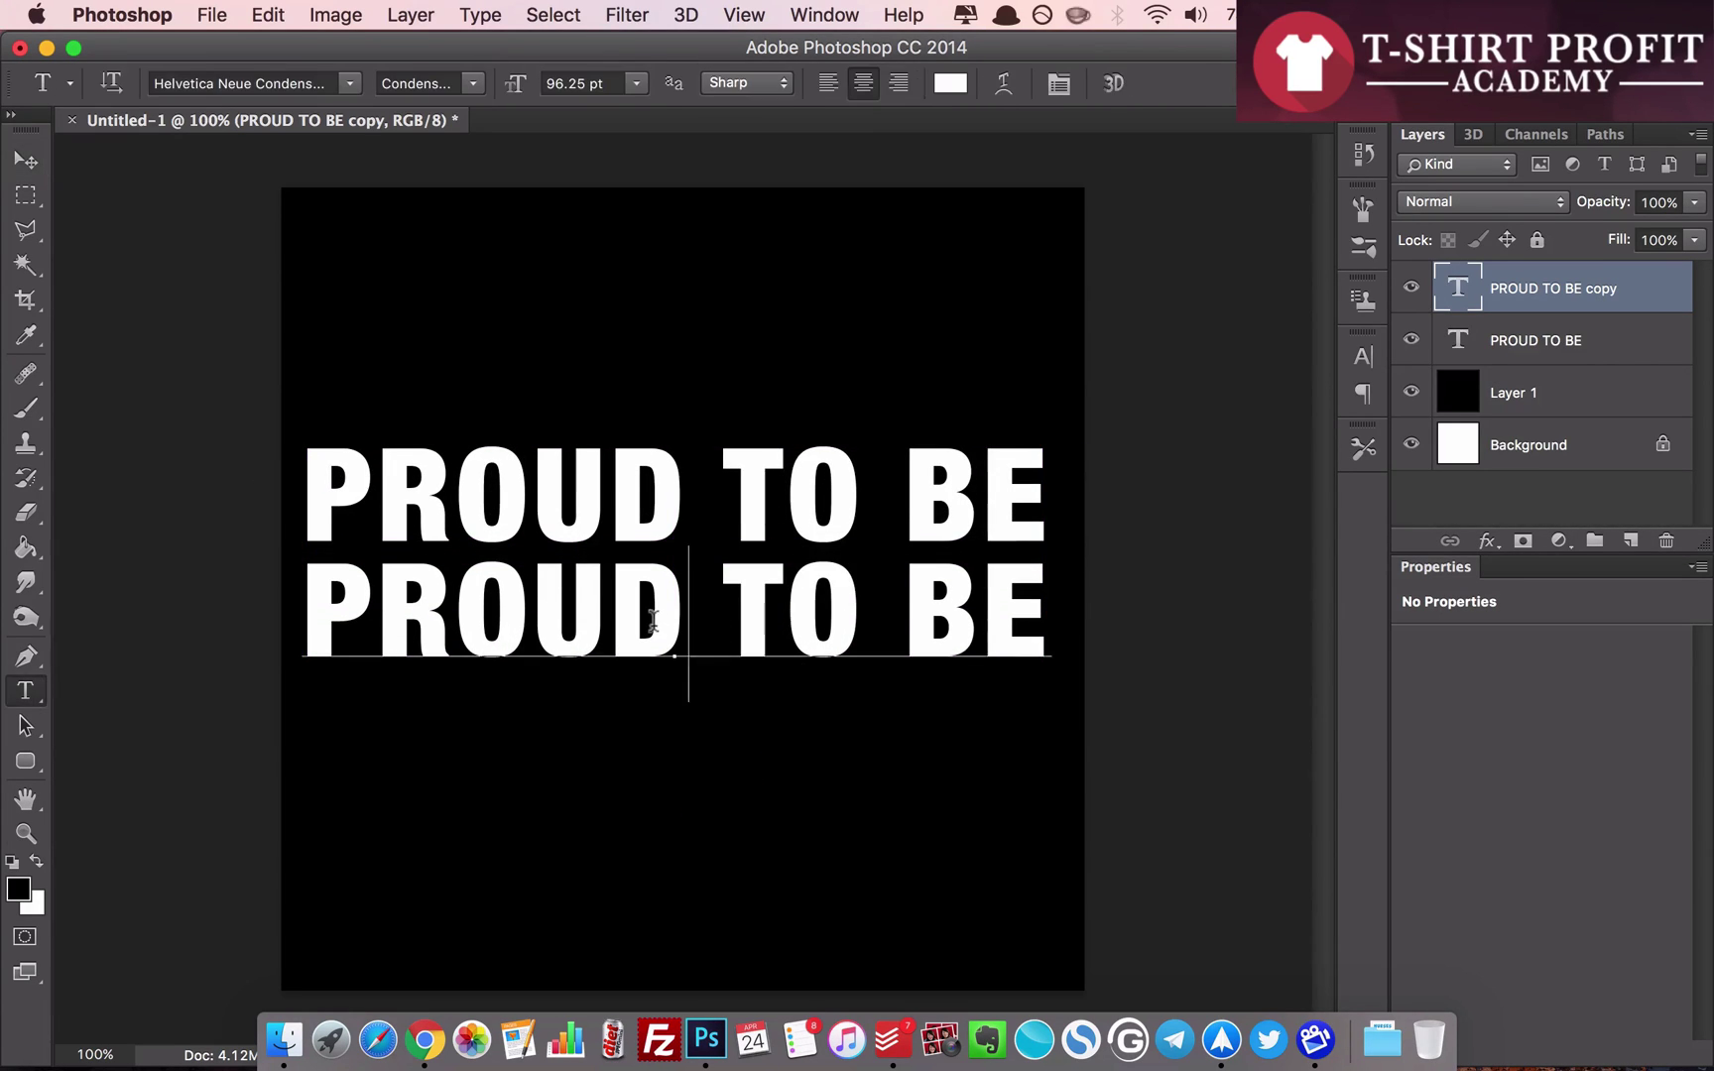
key("super+a")
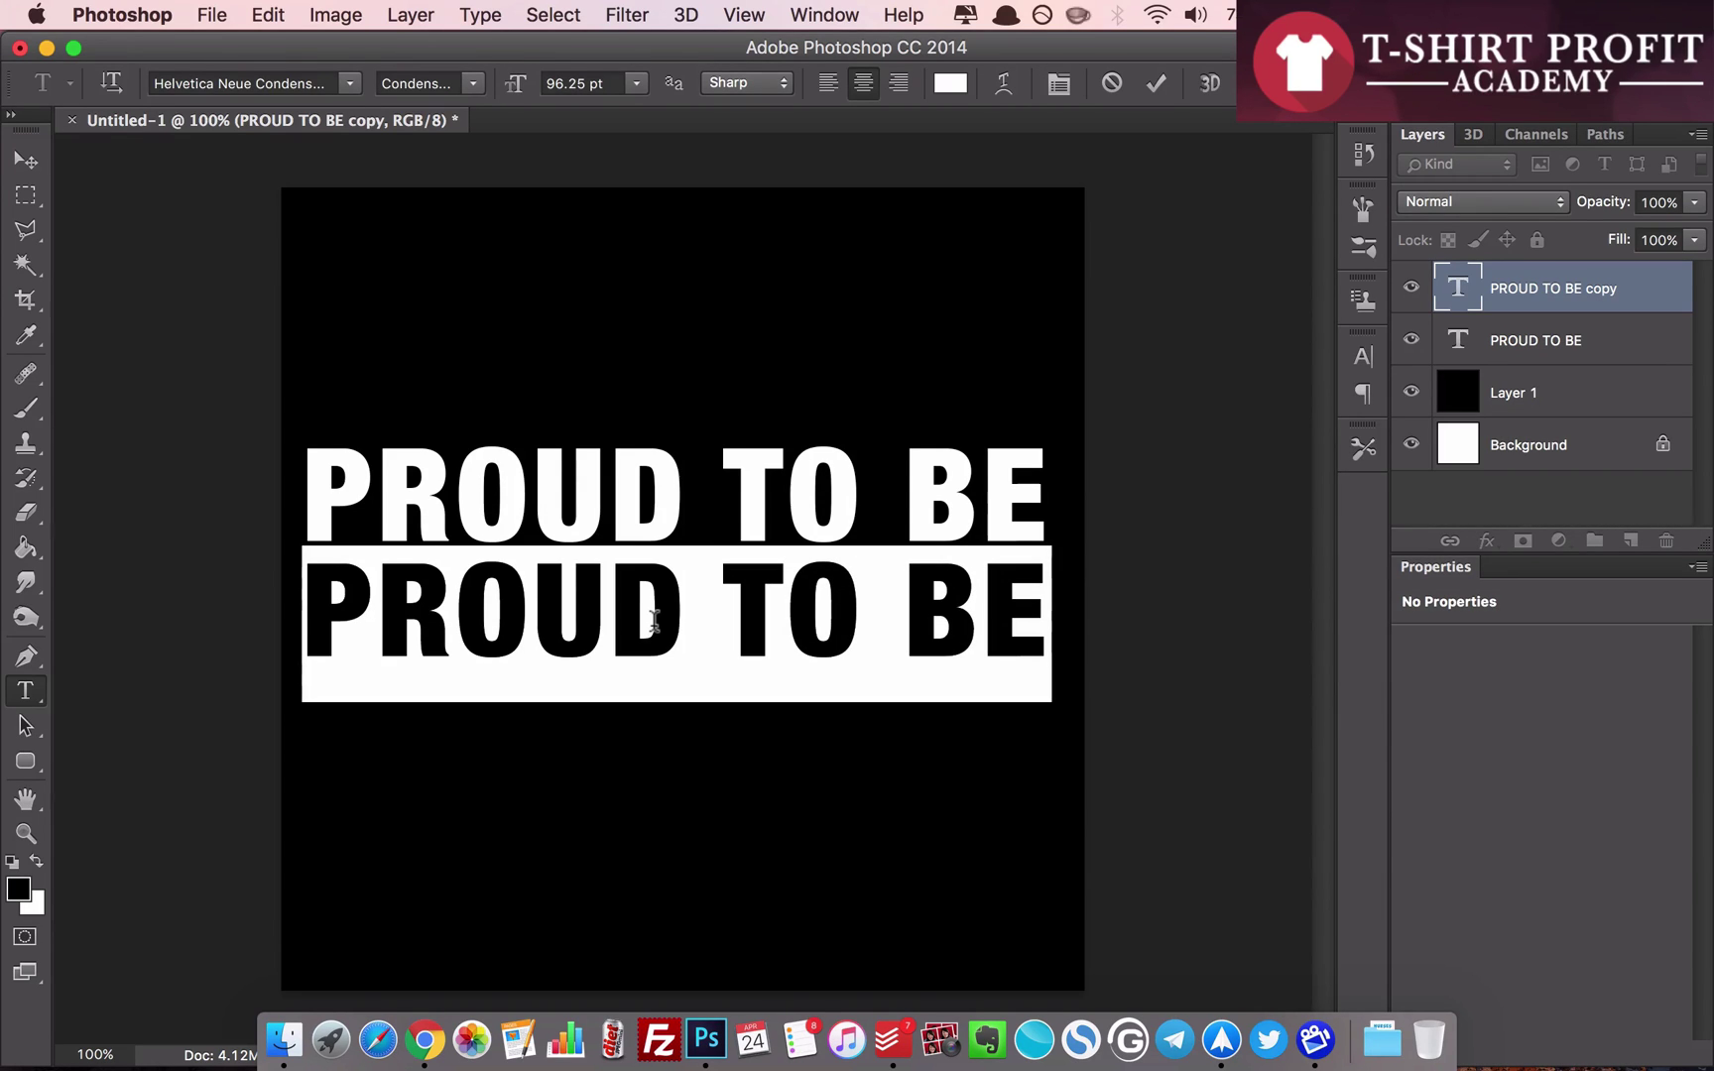
type("an on")
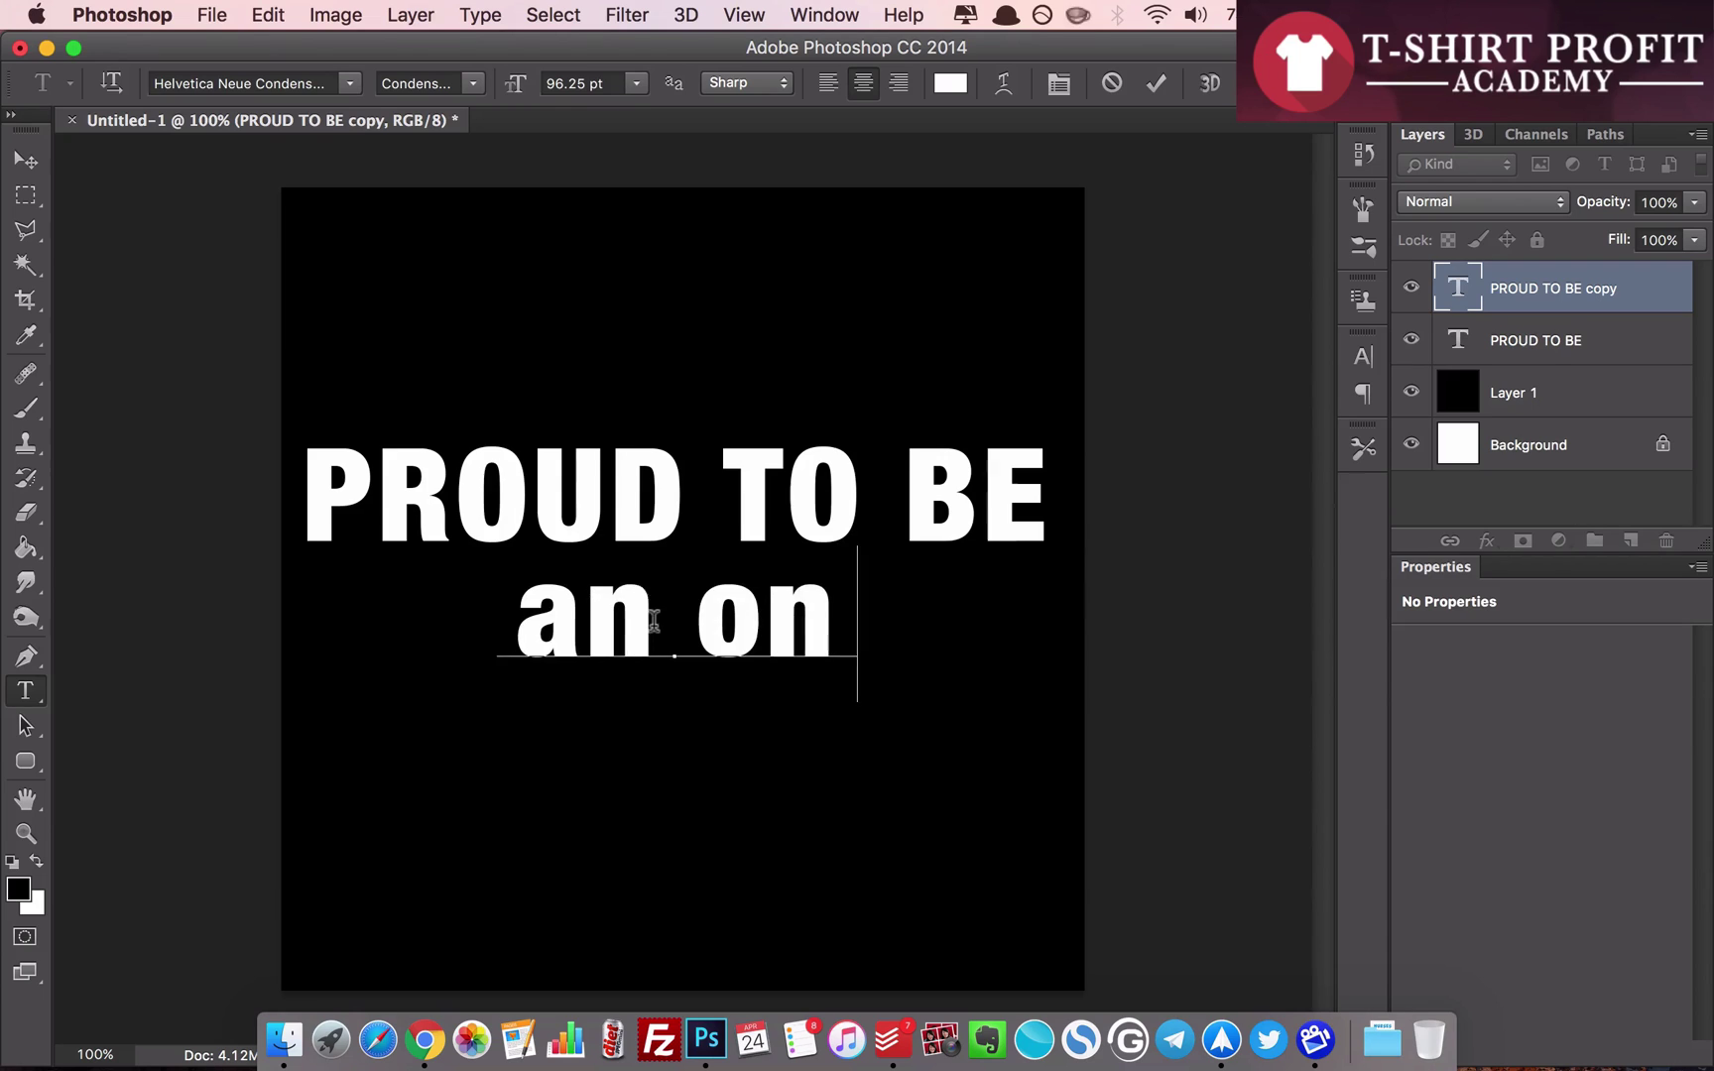
type("line marketer")
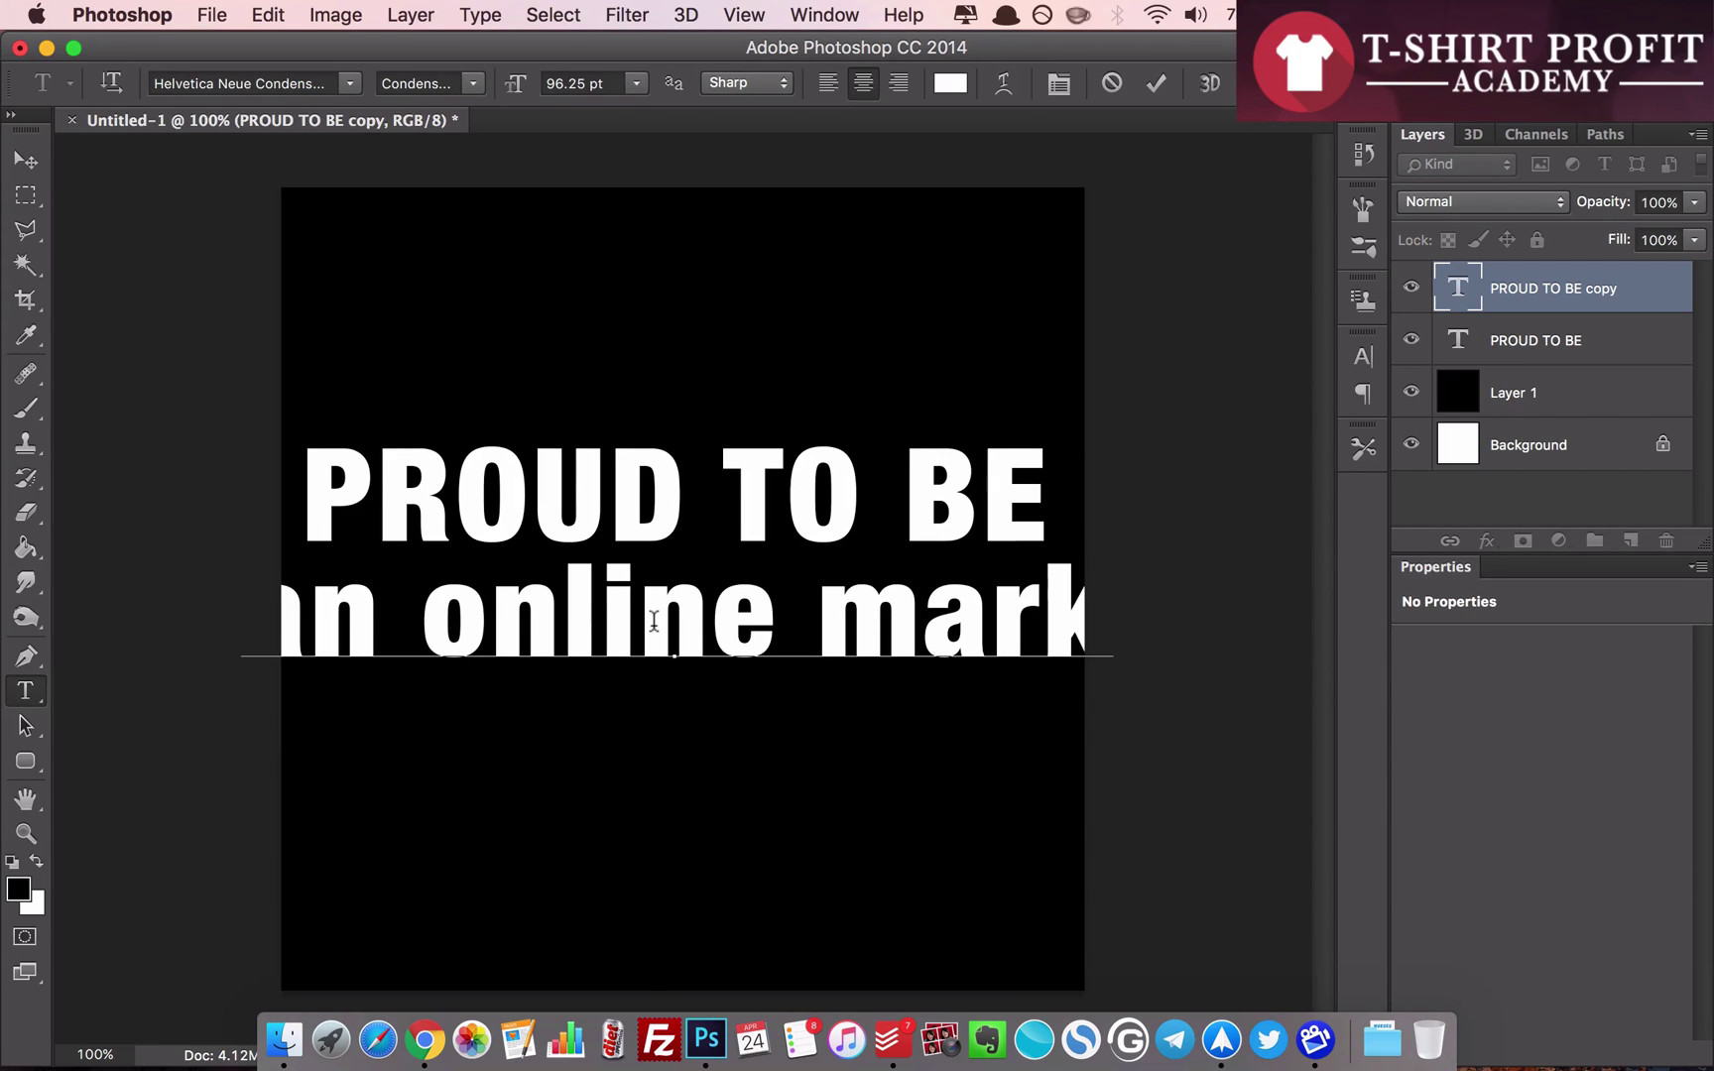
left_click(26, 159)
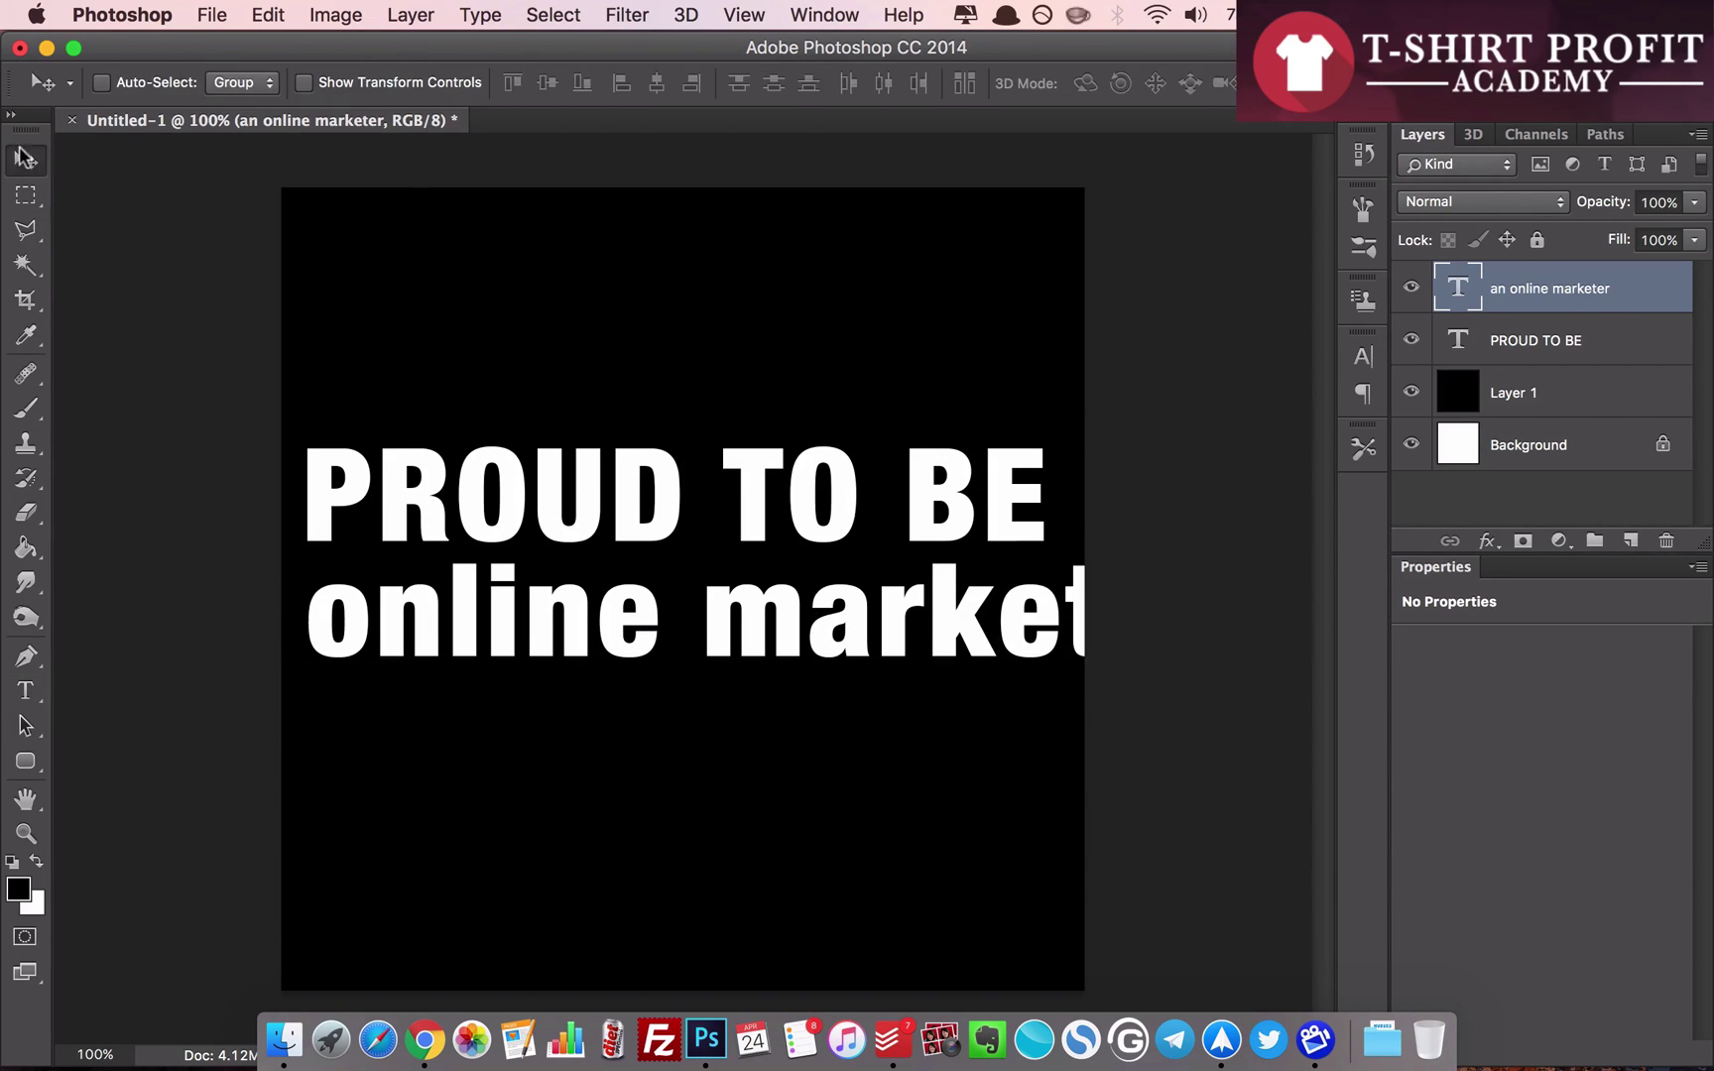
- Scale "an online marketer" down to fit within the headline's width and move it up to overlap the headline's lower edge
key("super+t")
left_click_drag(1227, 700, 1010, 658)
key("Return")
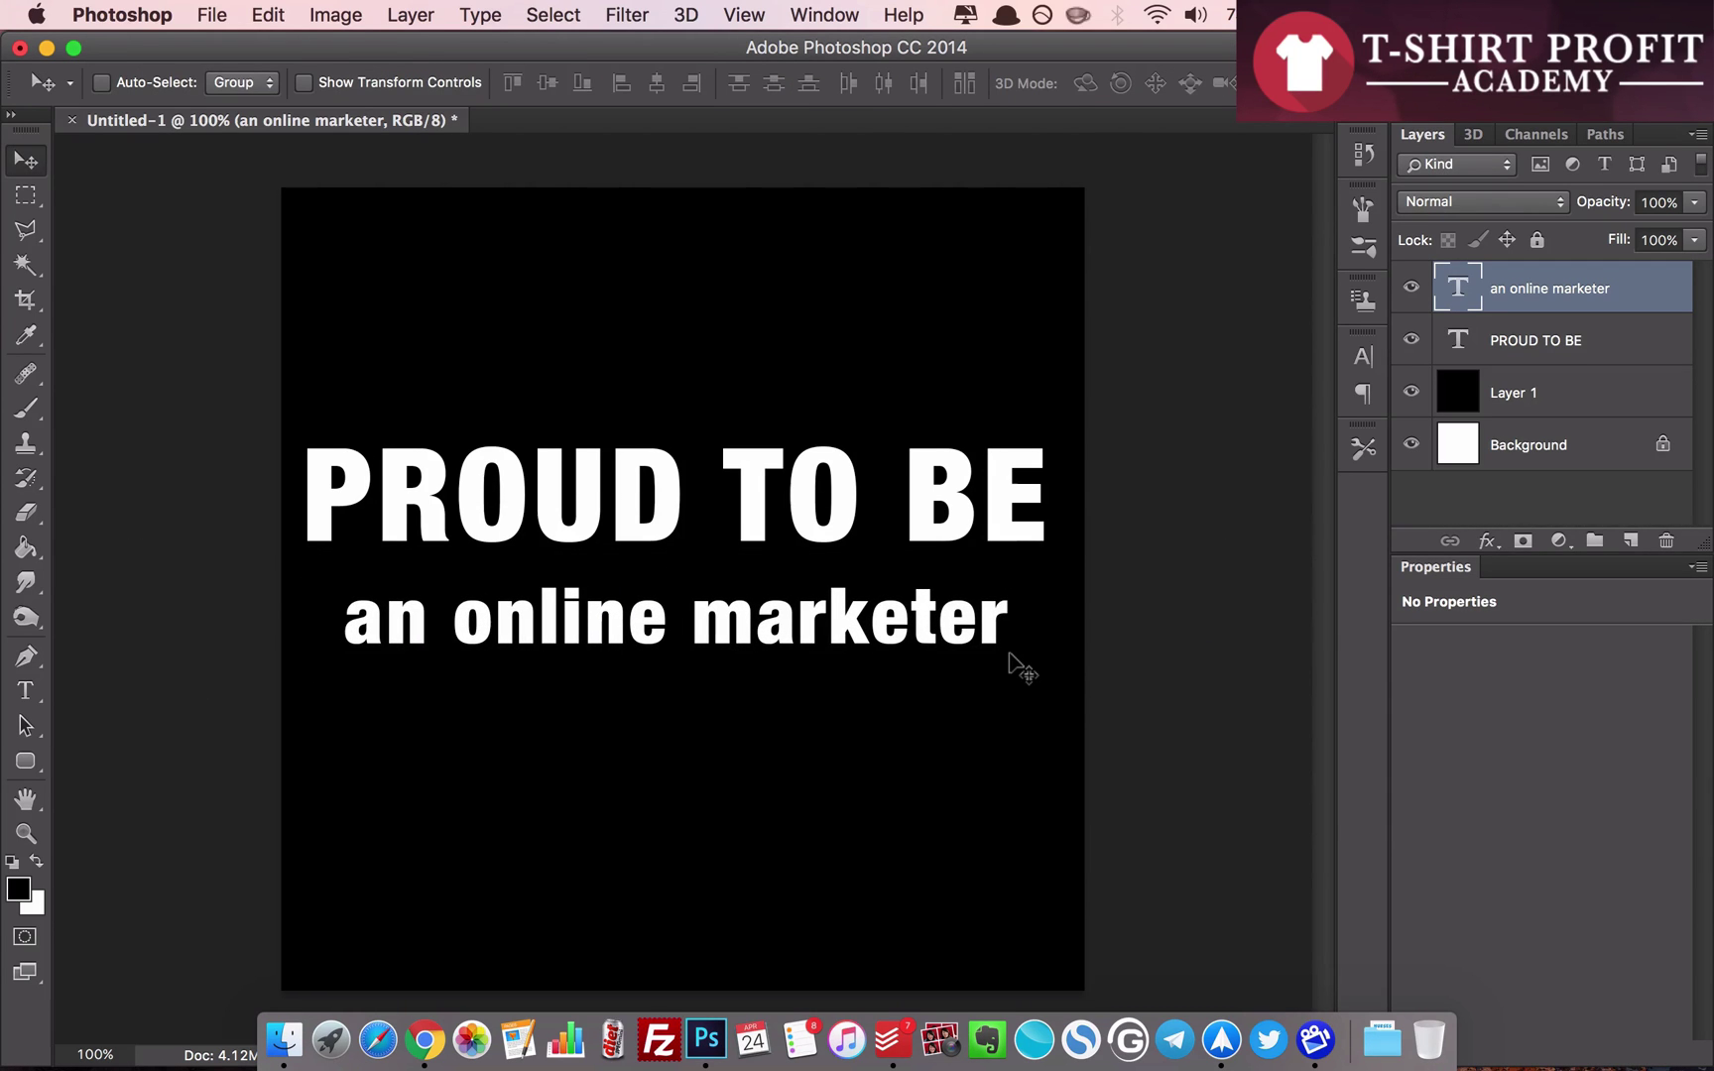
key("shift+Up")
key("shift+Up")
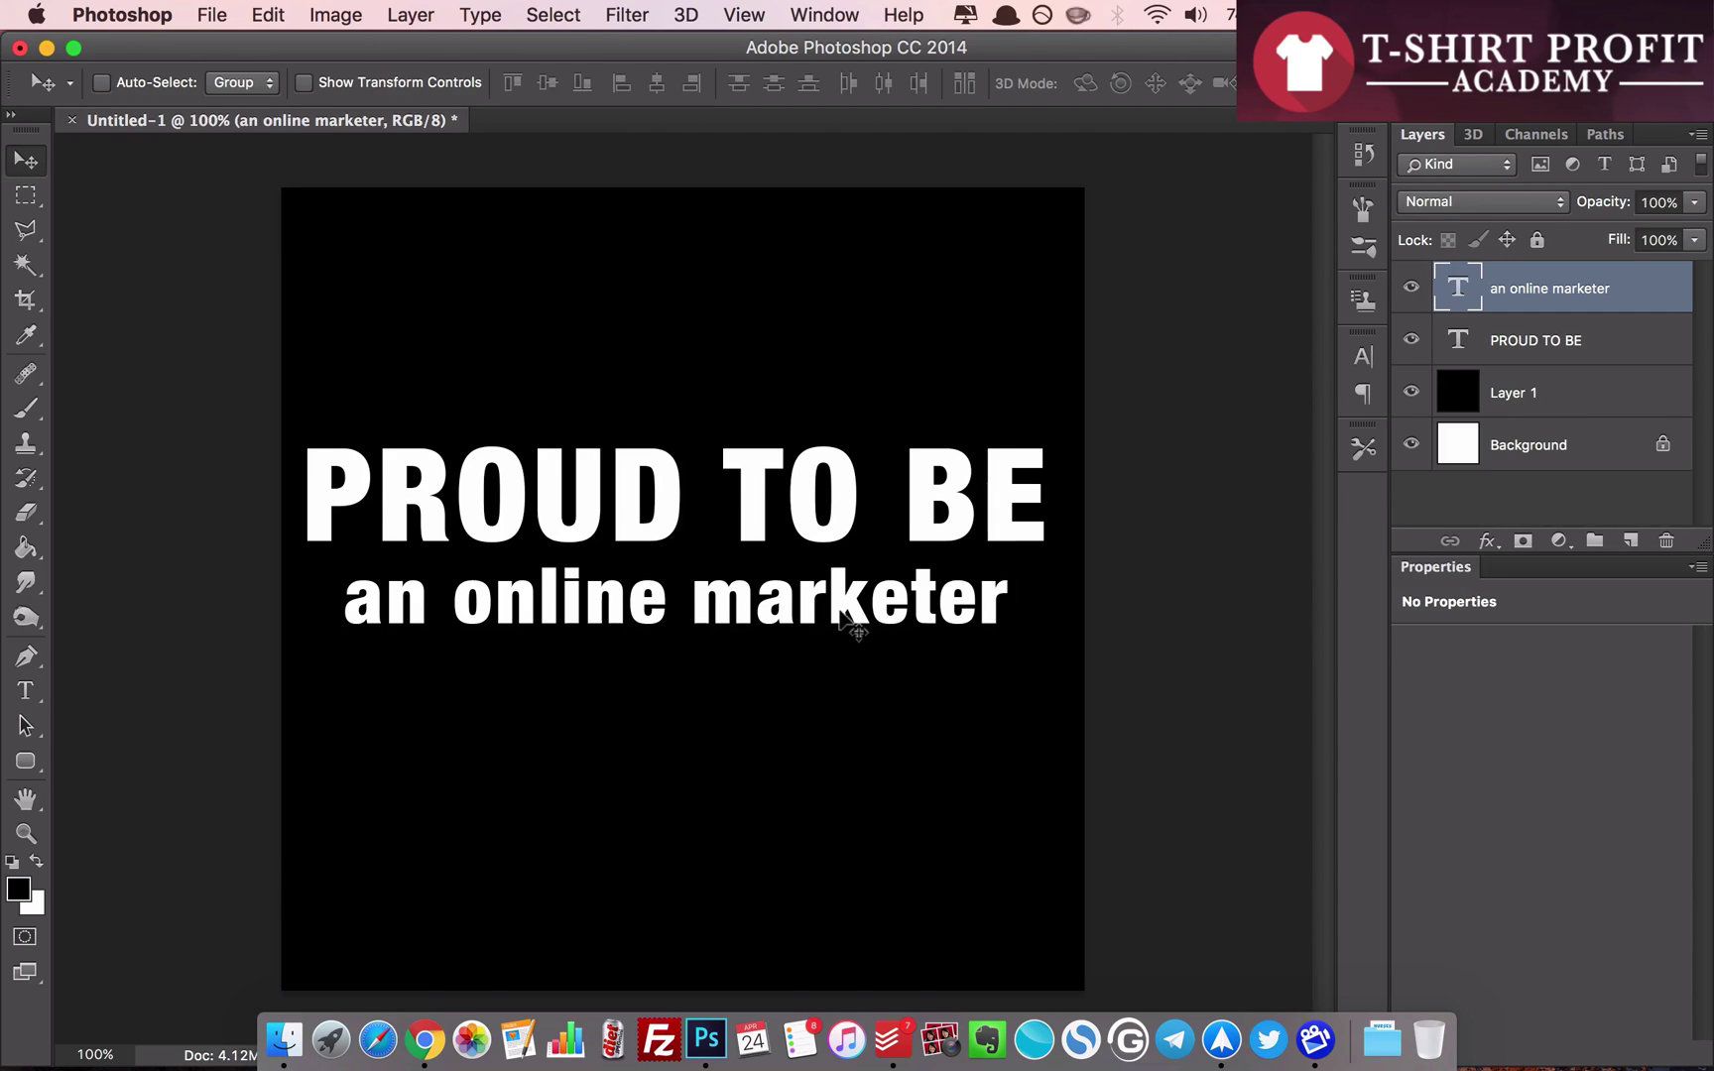
left_click_drag(840, 625, 851, 573)
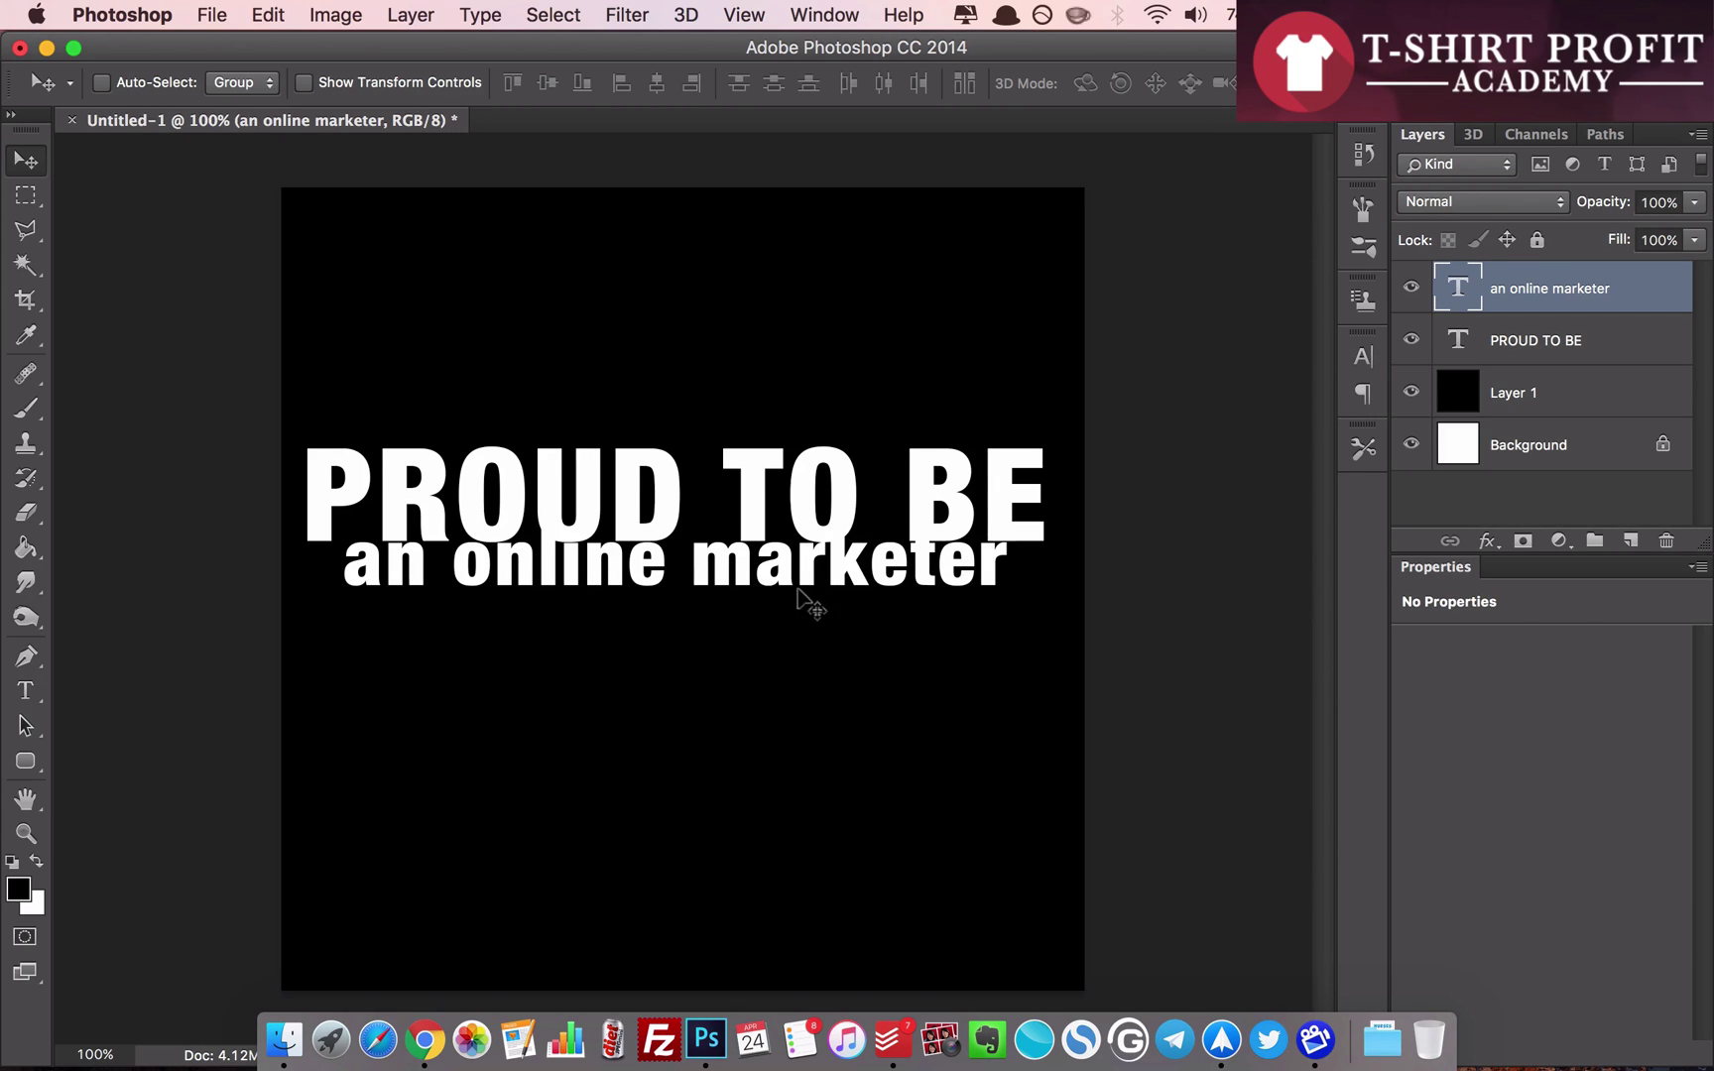
- Change the font of "an online marketer" to Amperzand Regular and move the line slightly further up into the headline
left_click(1363, 356)
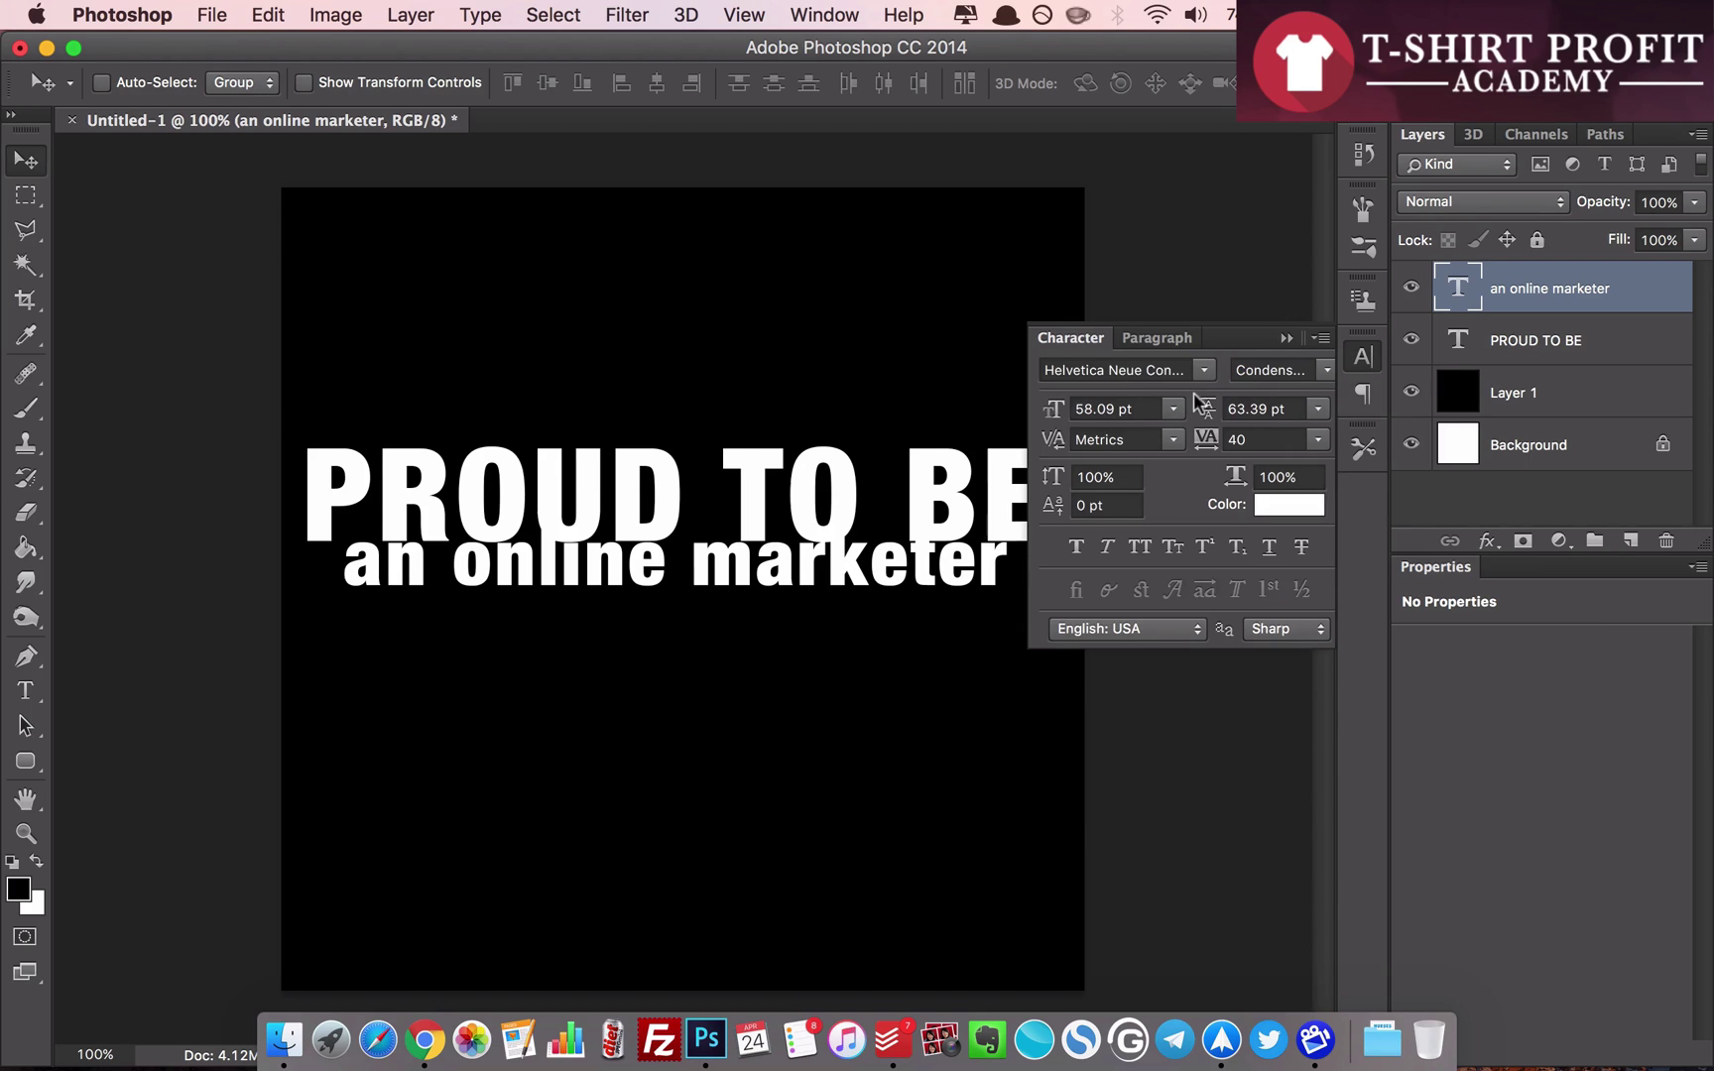
left_click(1154, 373)
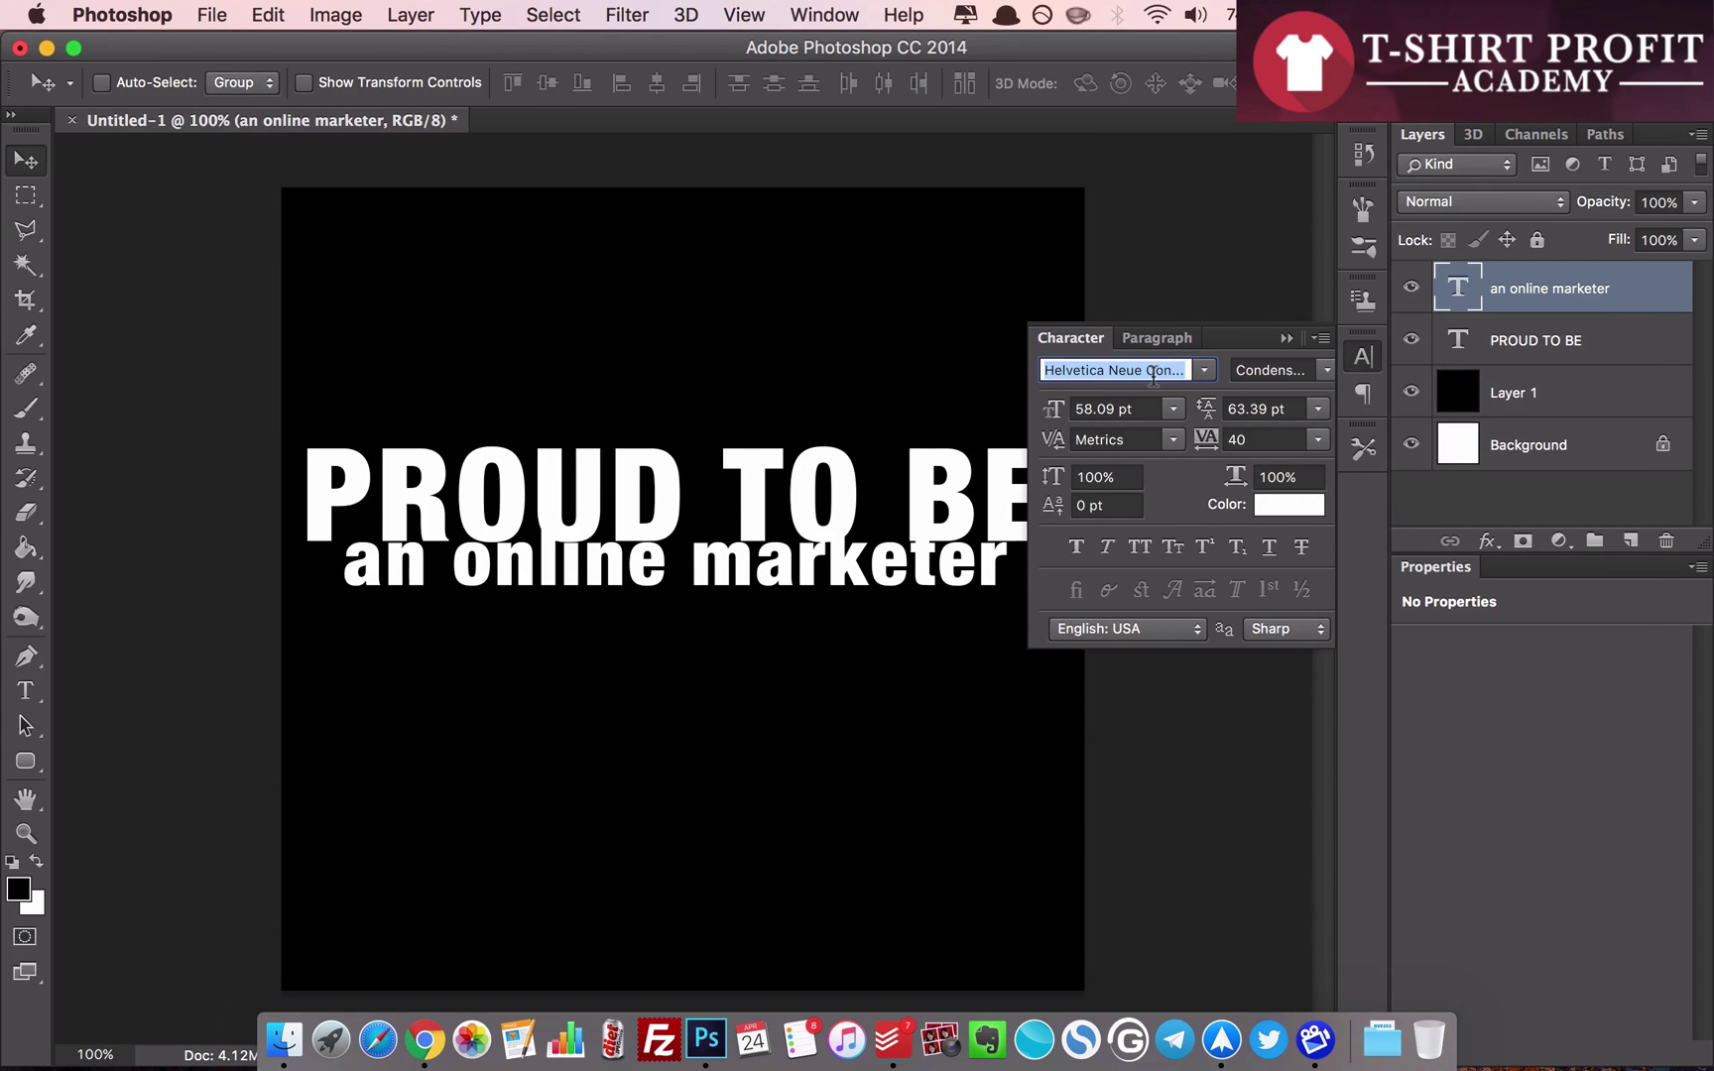
type("amper")
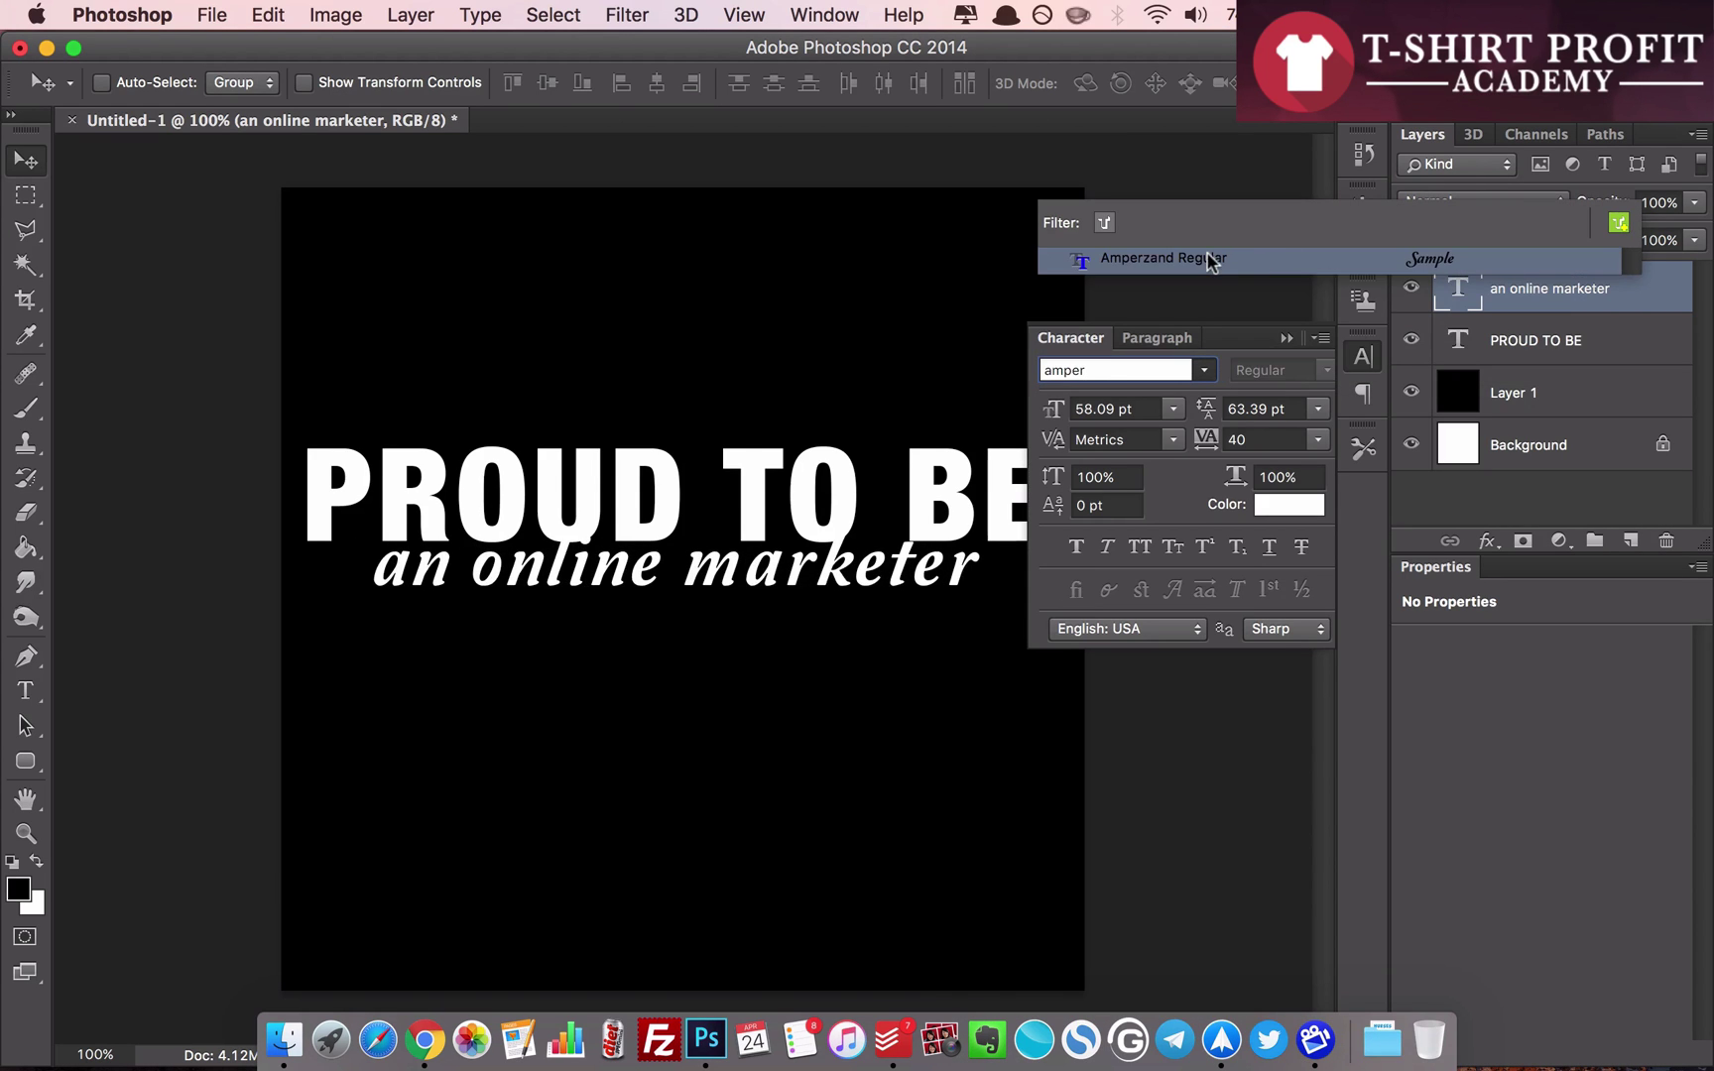
left_click(1209, 260)
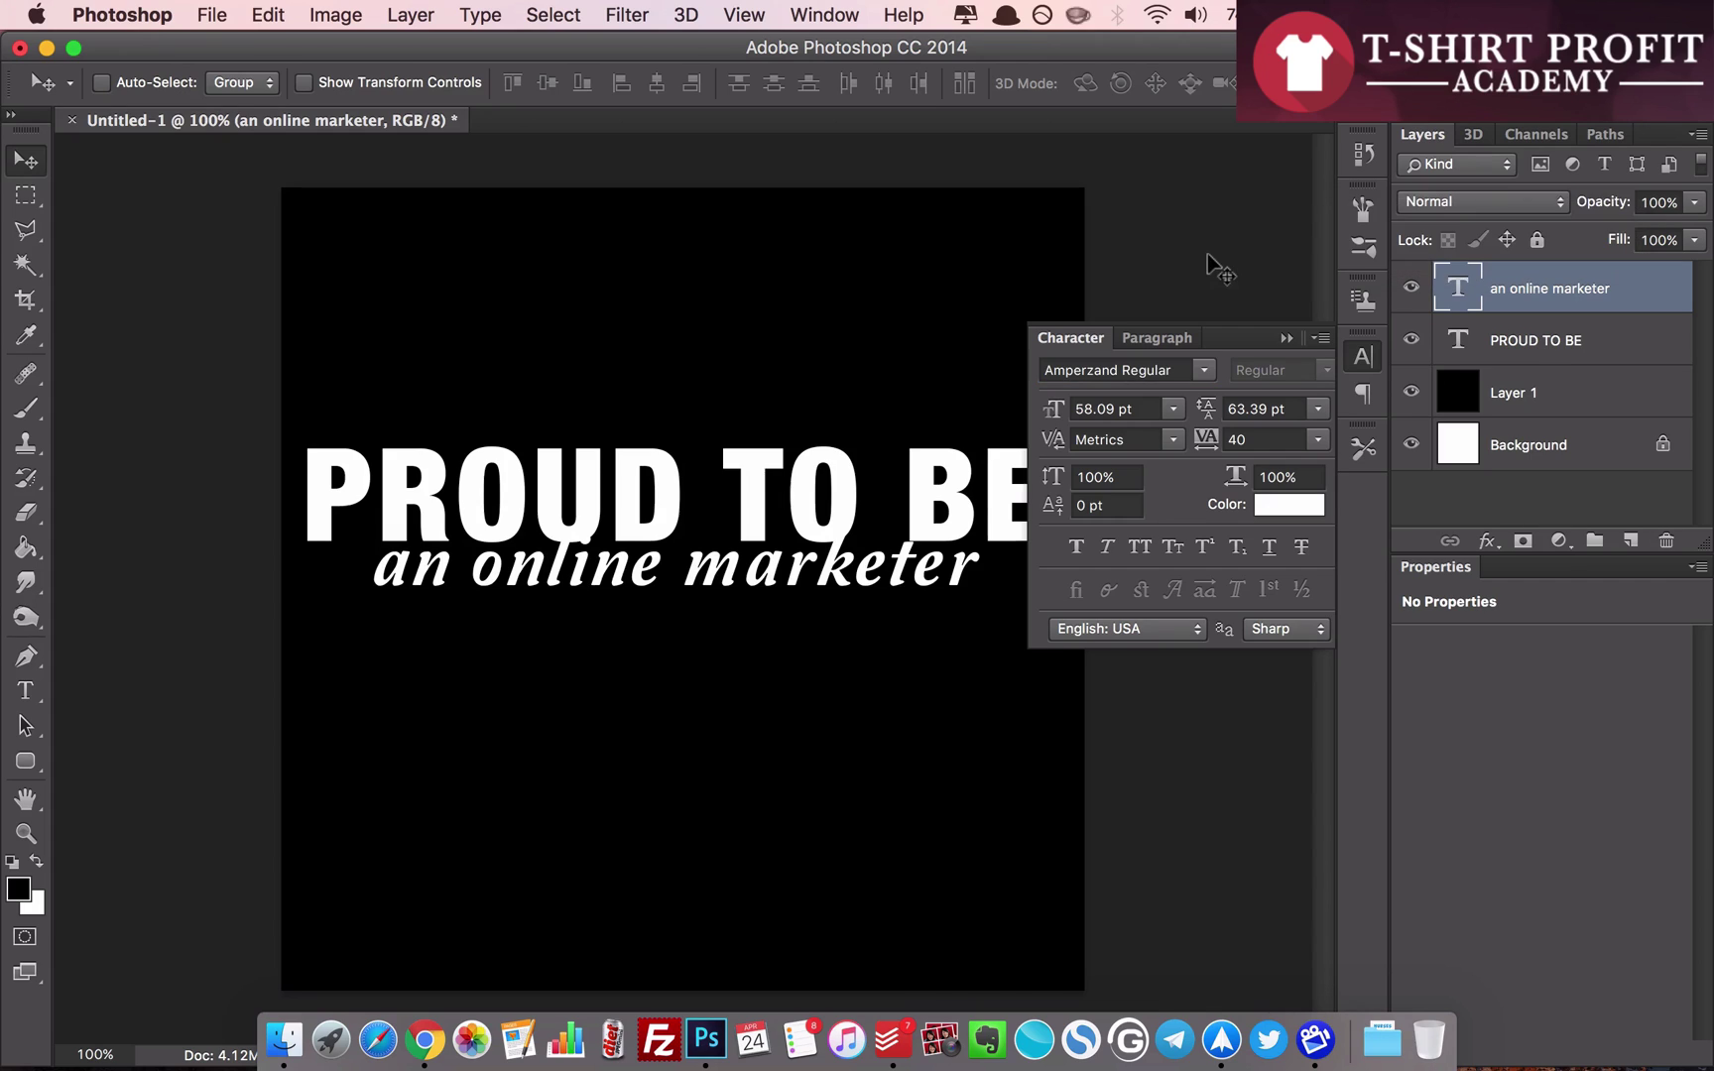
left_click(1365, 357)
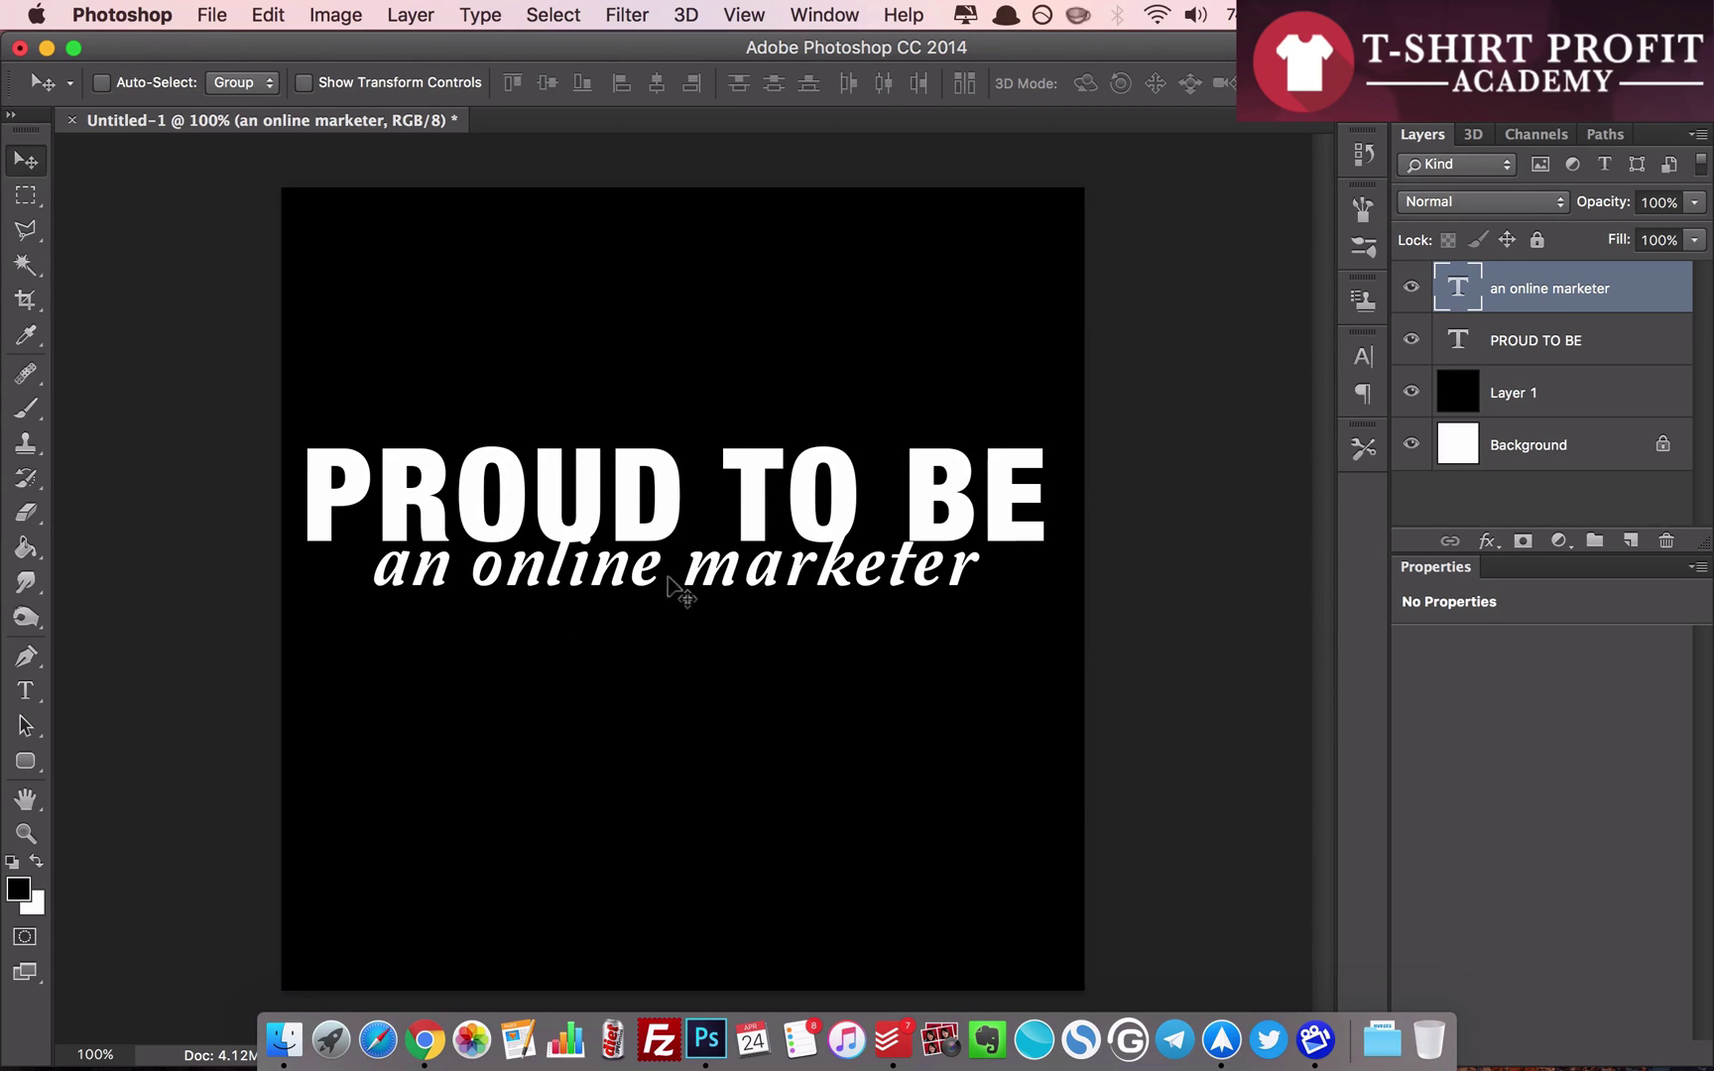
mouse_move(806, 581)
left_mouse_down()
mouse_move(801, 567)
mouse_move(794, 623)
mouse_move(803, 567)
left_mouse_up()
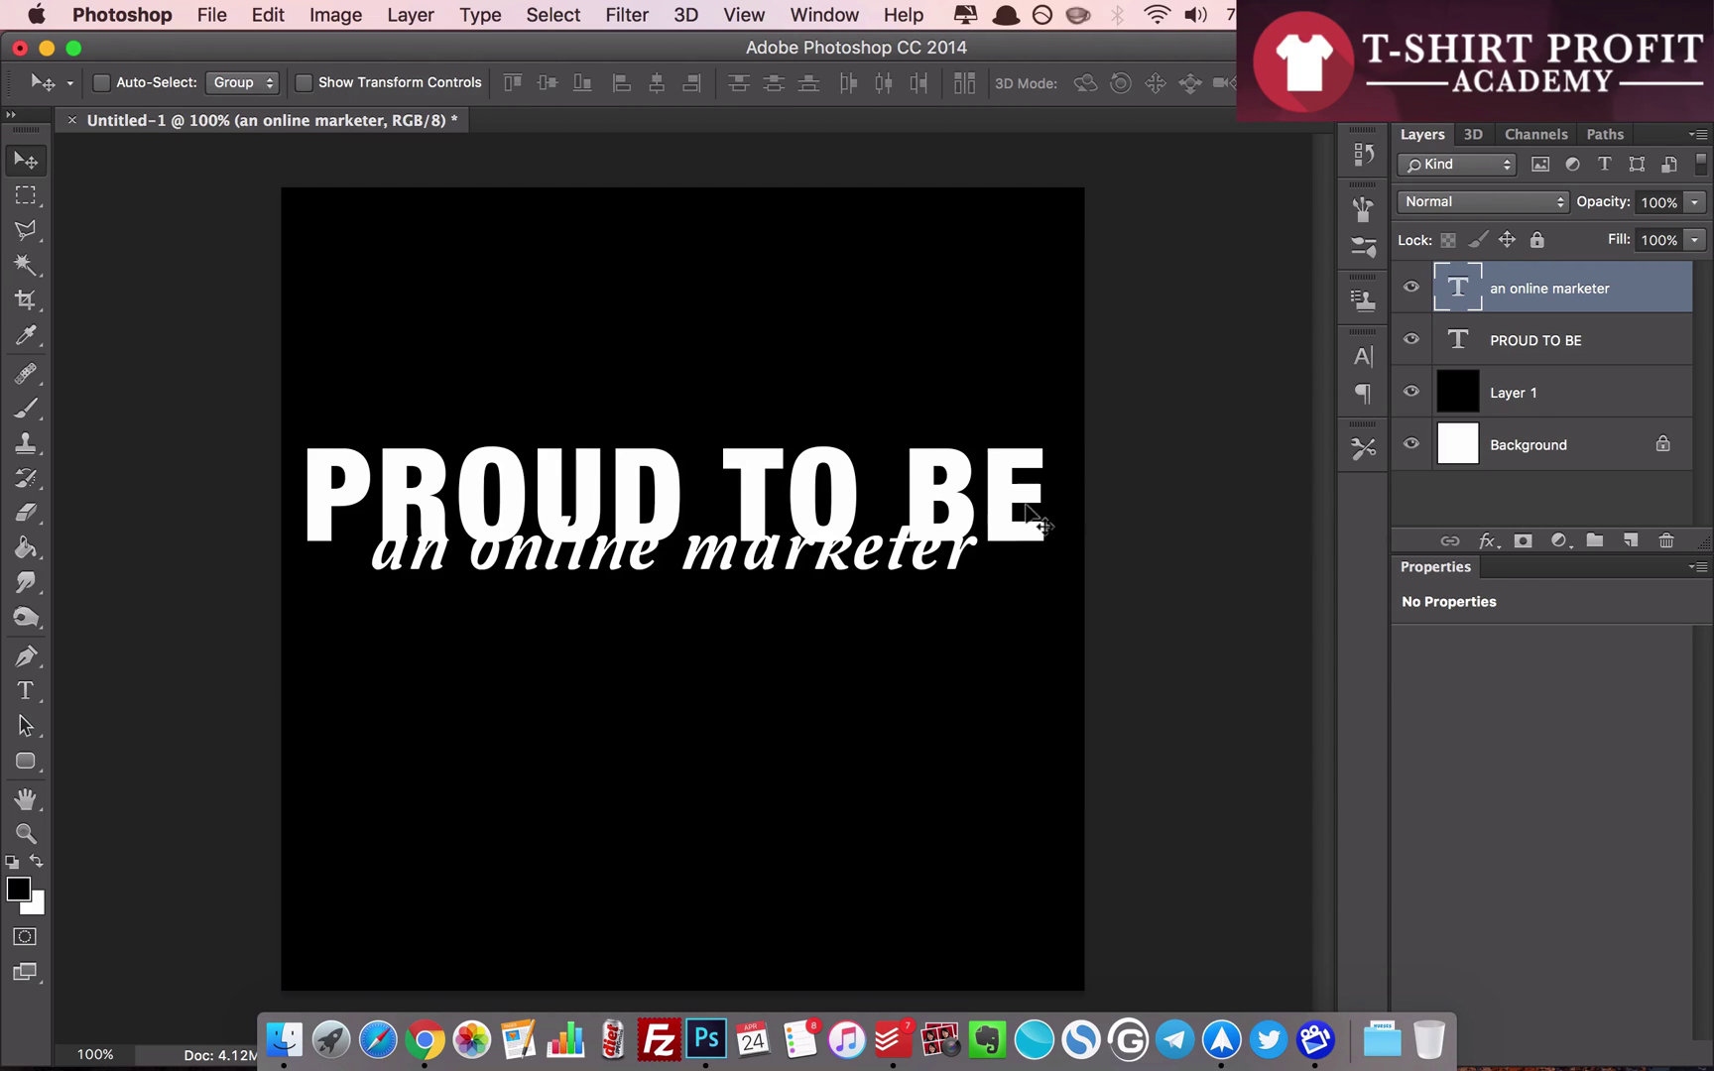
- Shorten the second line to "online marketer" and enlarge it slightly across the headline's lower edge
key("t")
left_click_drag(472, 556, 324, 559)
key("BackSpace")
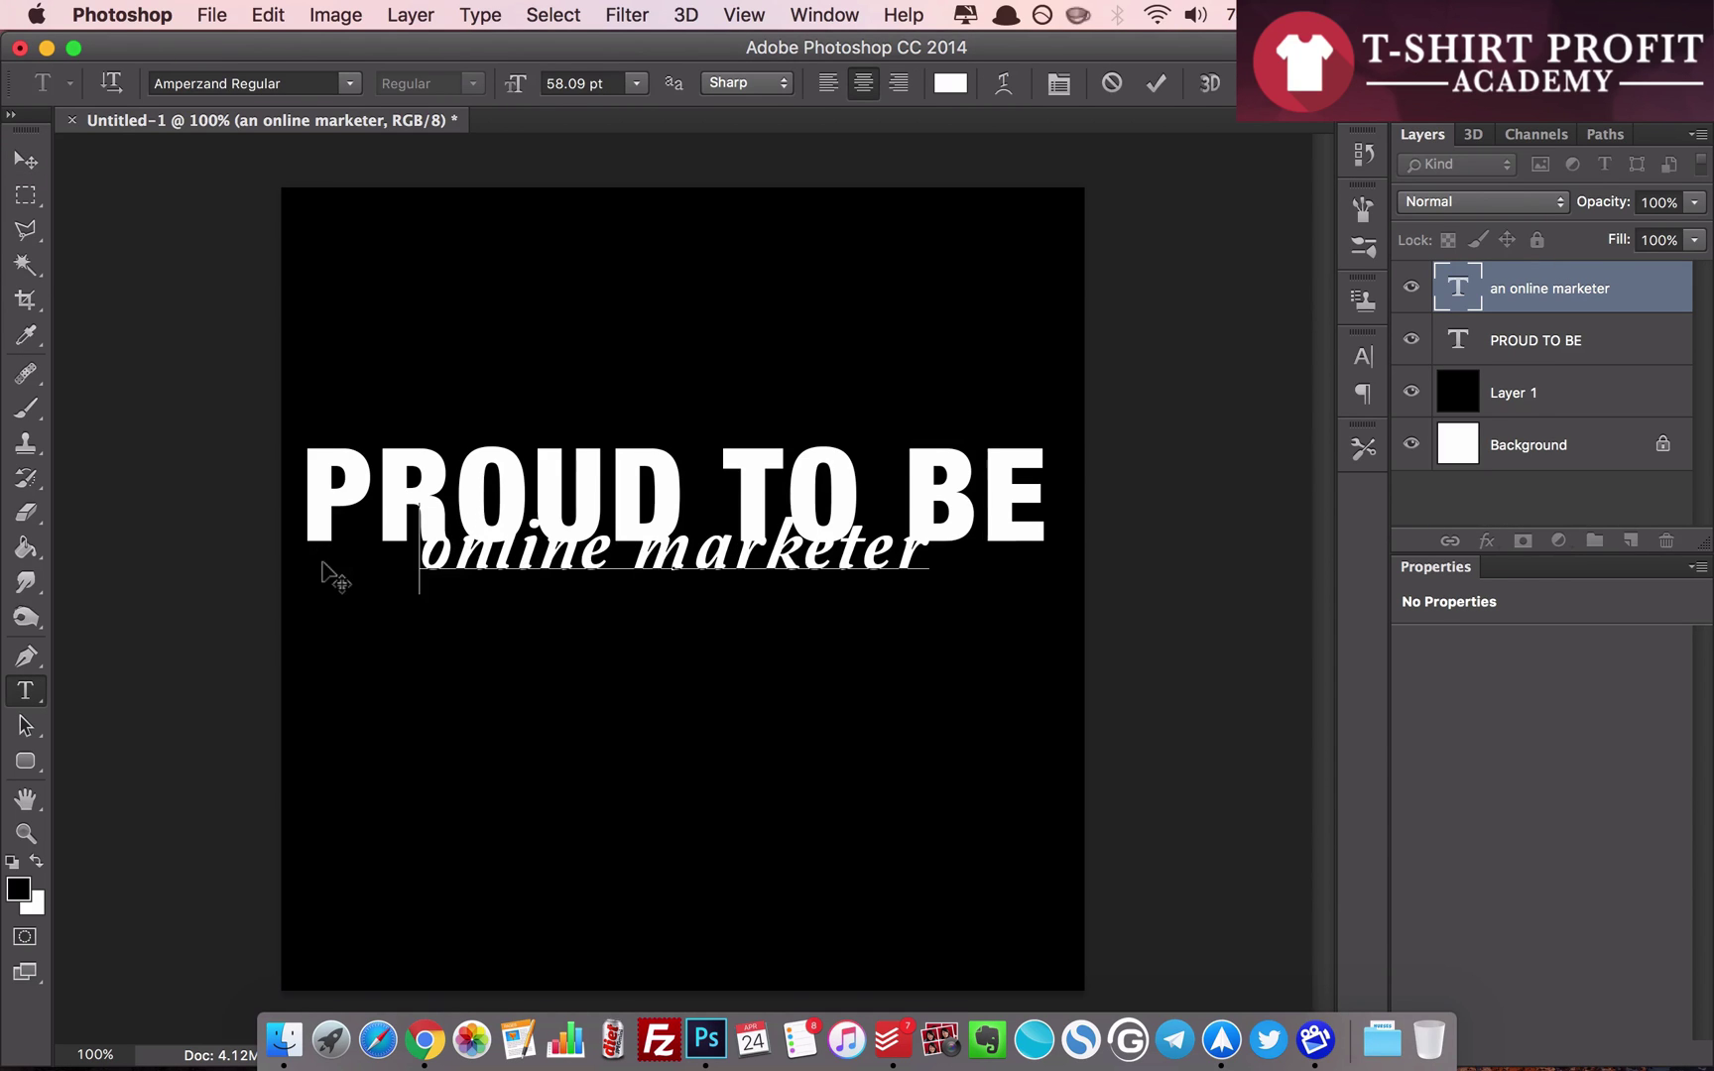
left_click(25, 160)
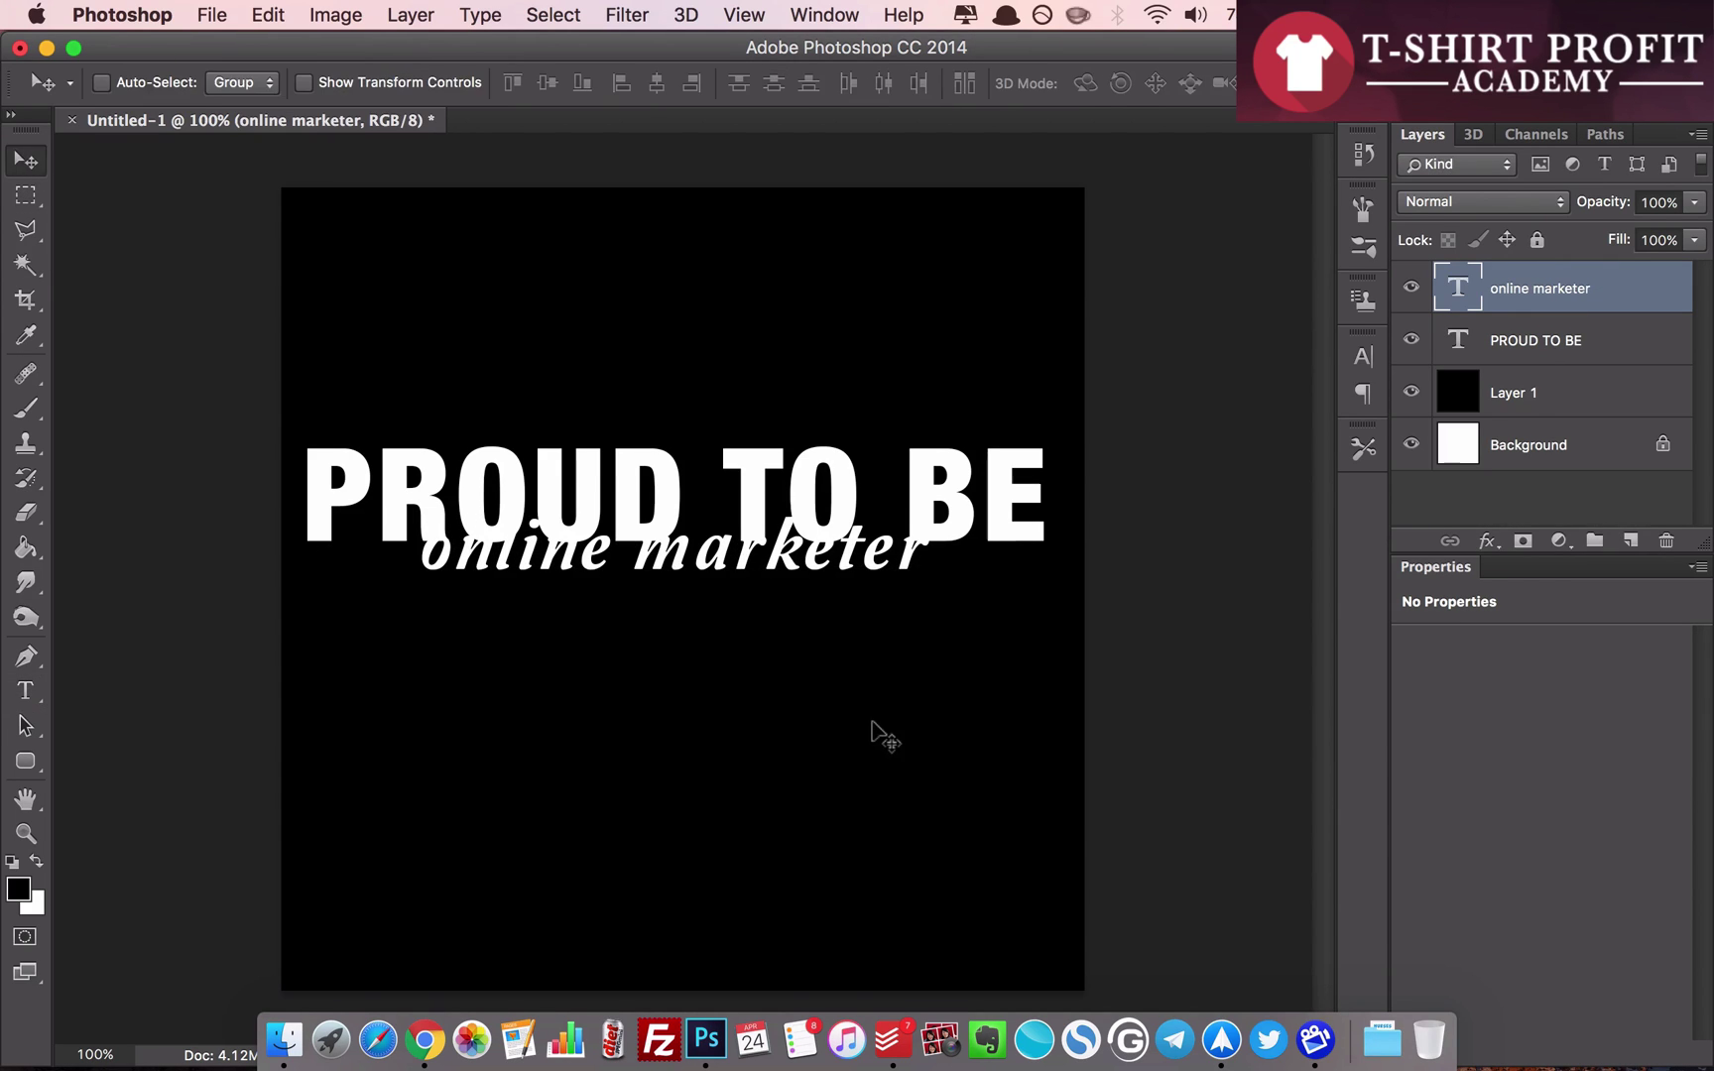
key("super+t")
left_click_drag(934, 600, 971, 630)
key("Return")
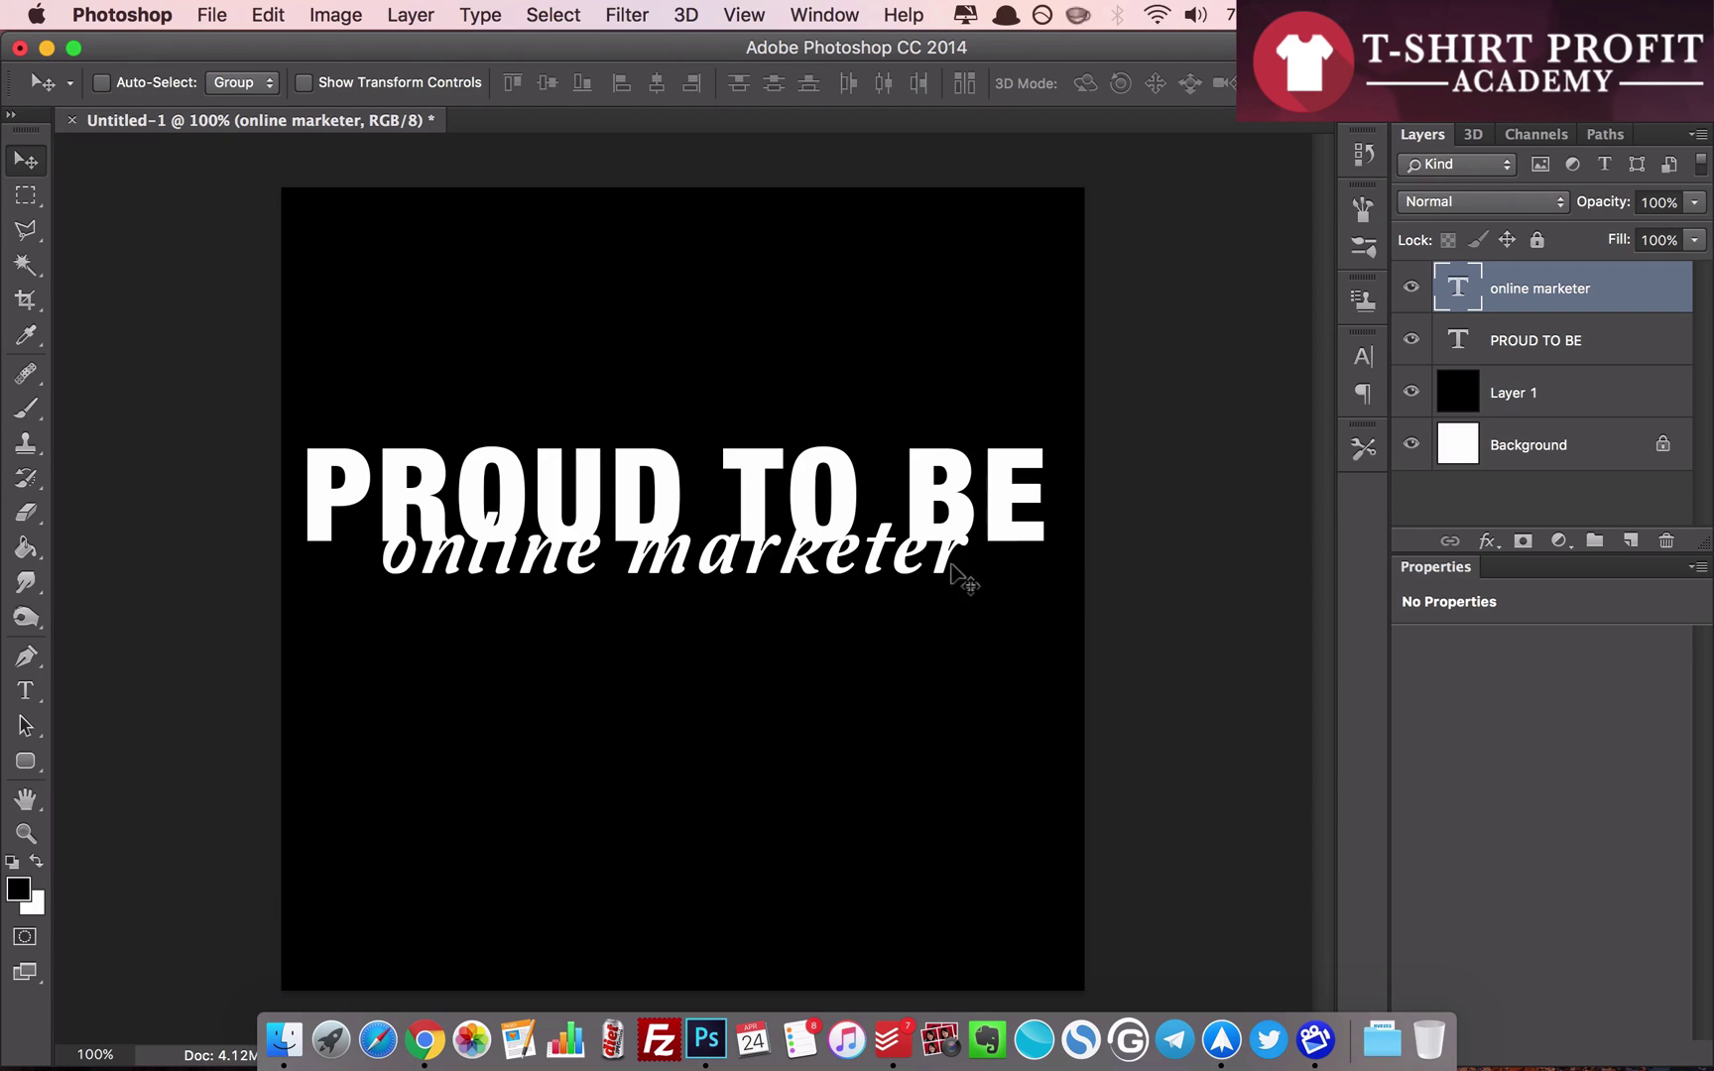
- Load the letter shapes of the "online marketer" layer as a selection and inspect its outline up close
left_click(1459, 287, "super")
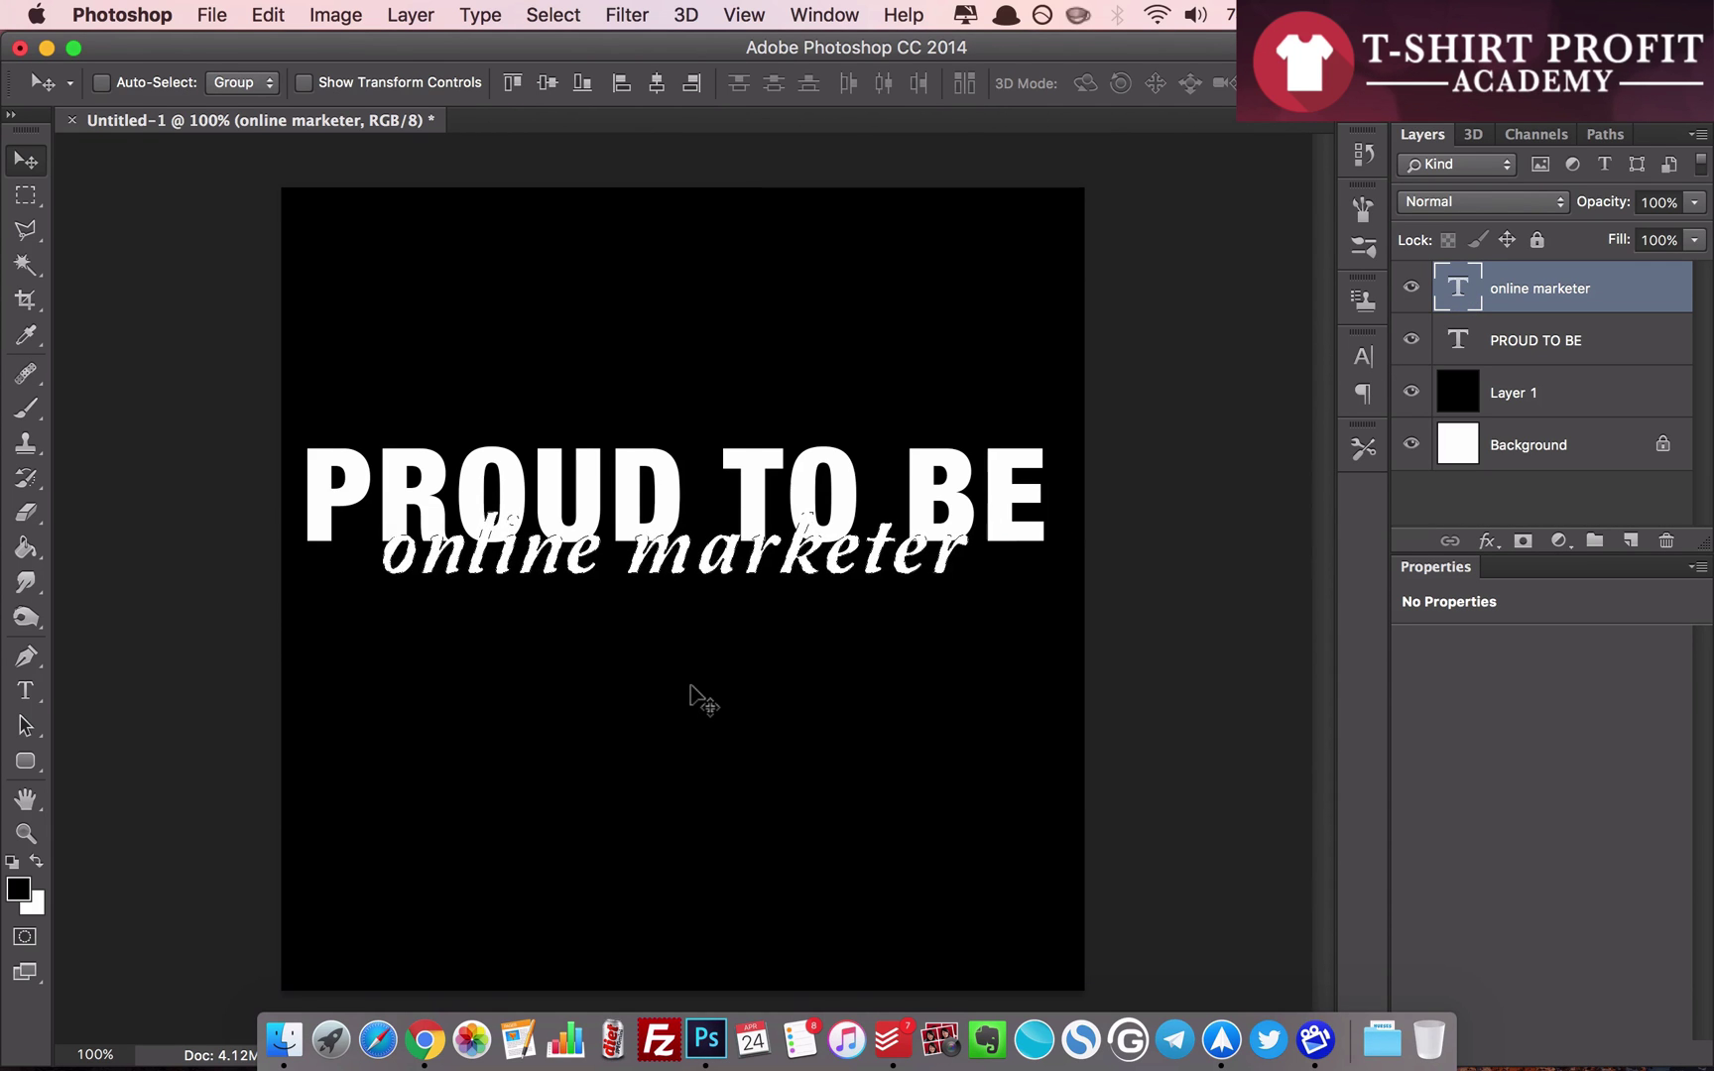
key("super+plus")
key("super+plus")
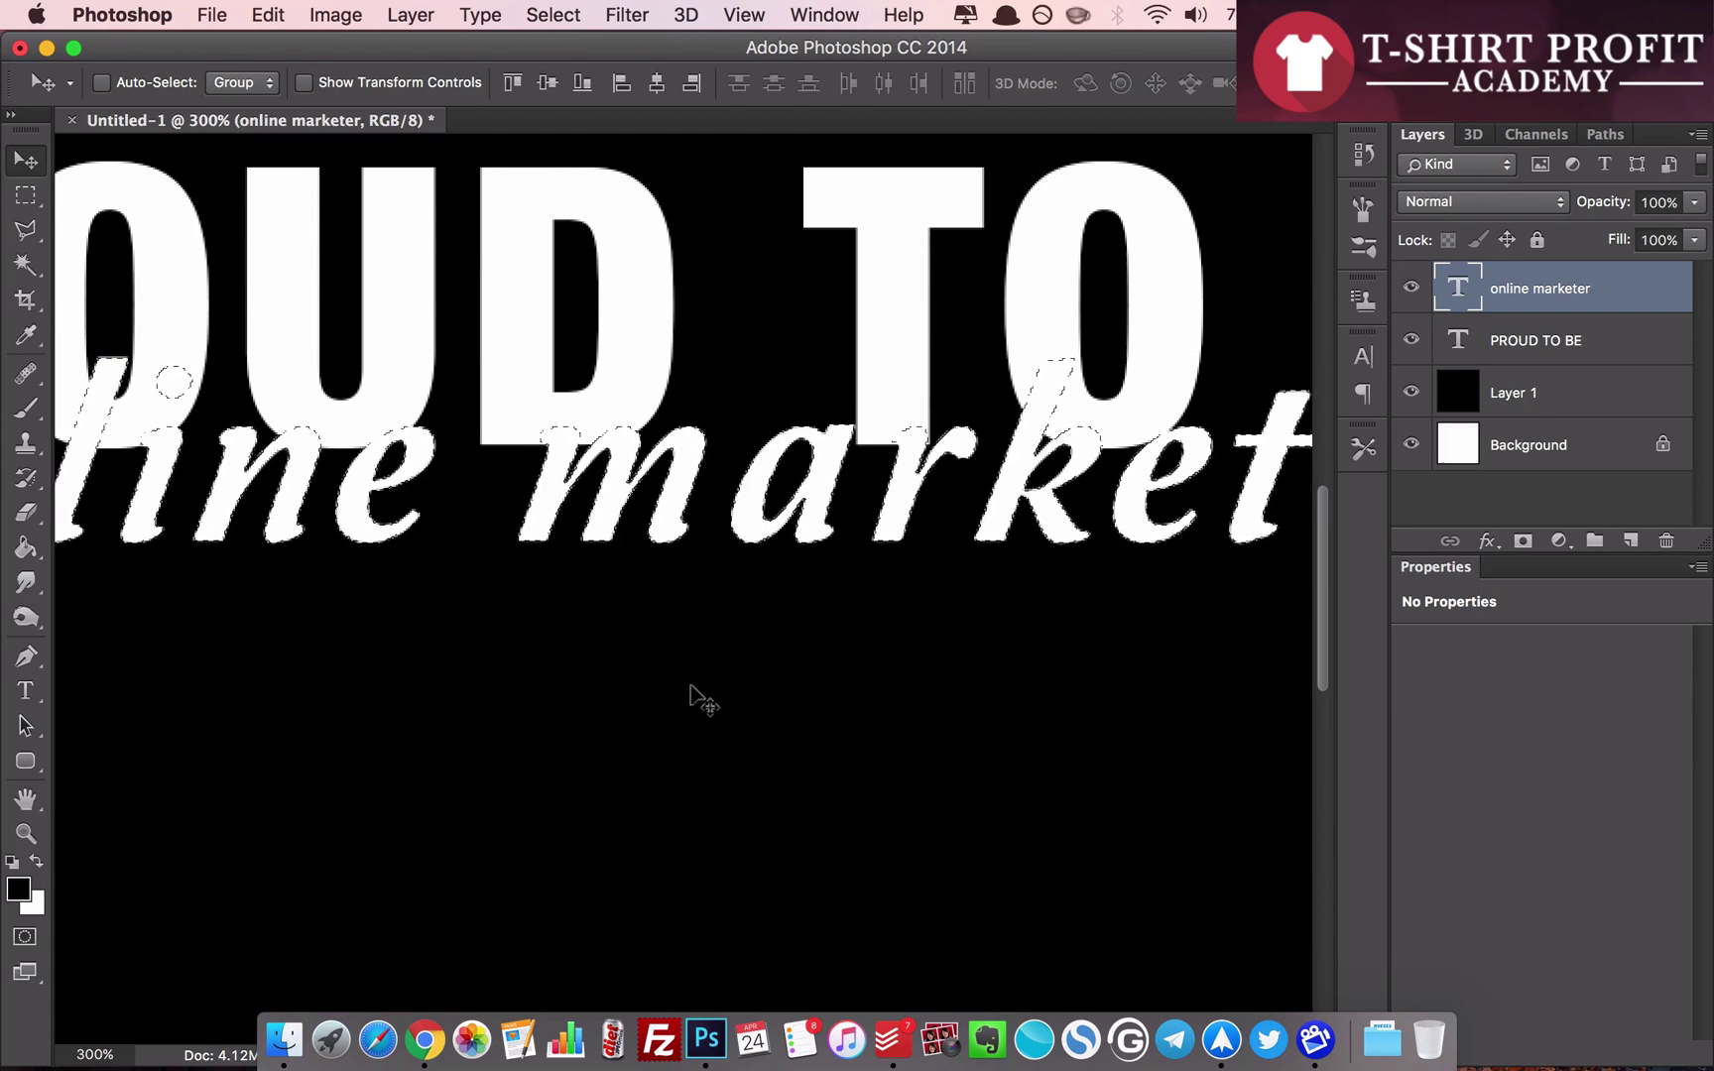
key("super+minus")
key("super+minus")
key("super+minus")
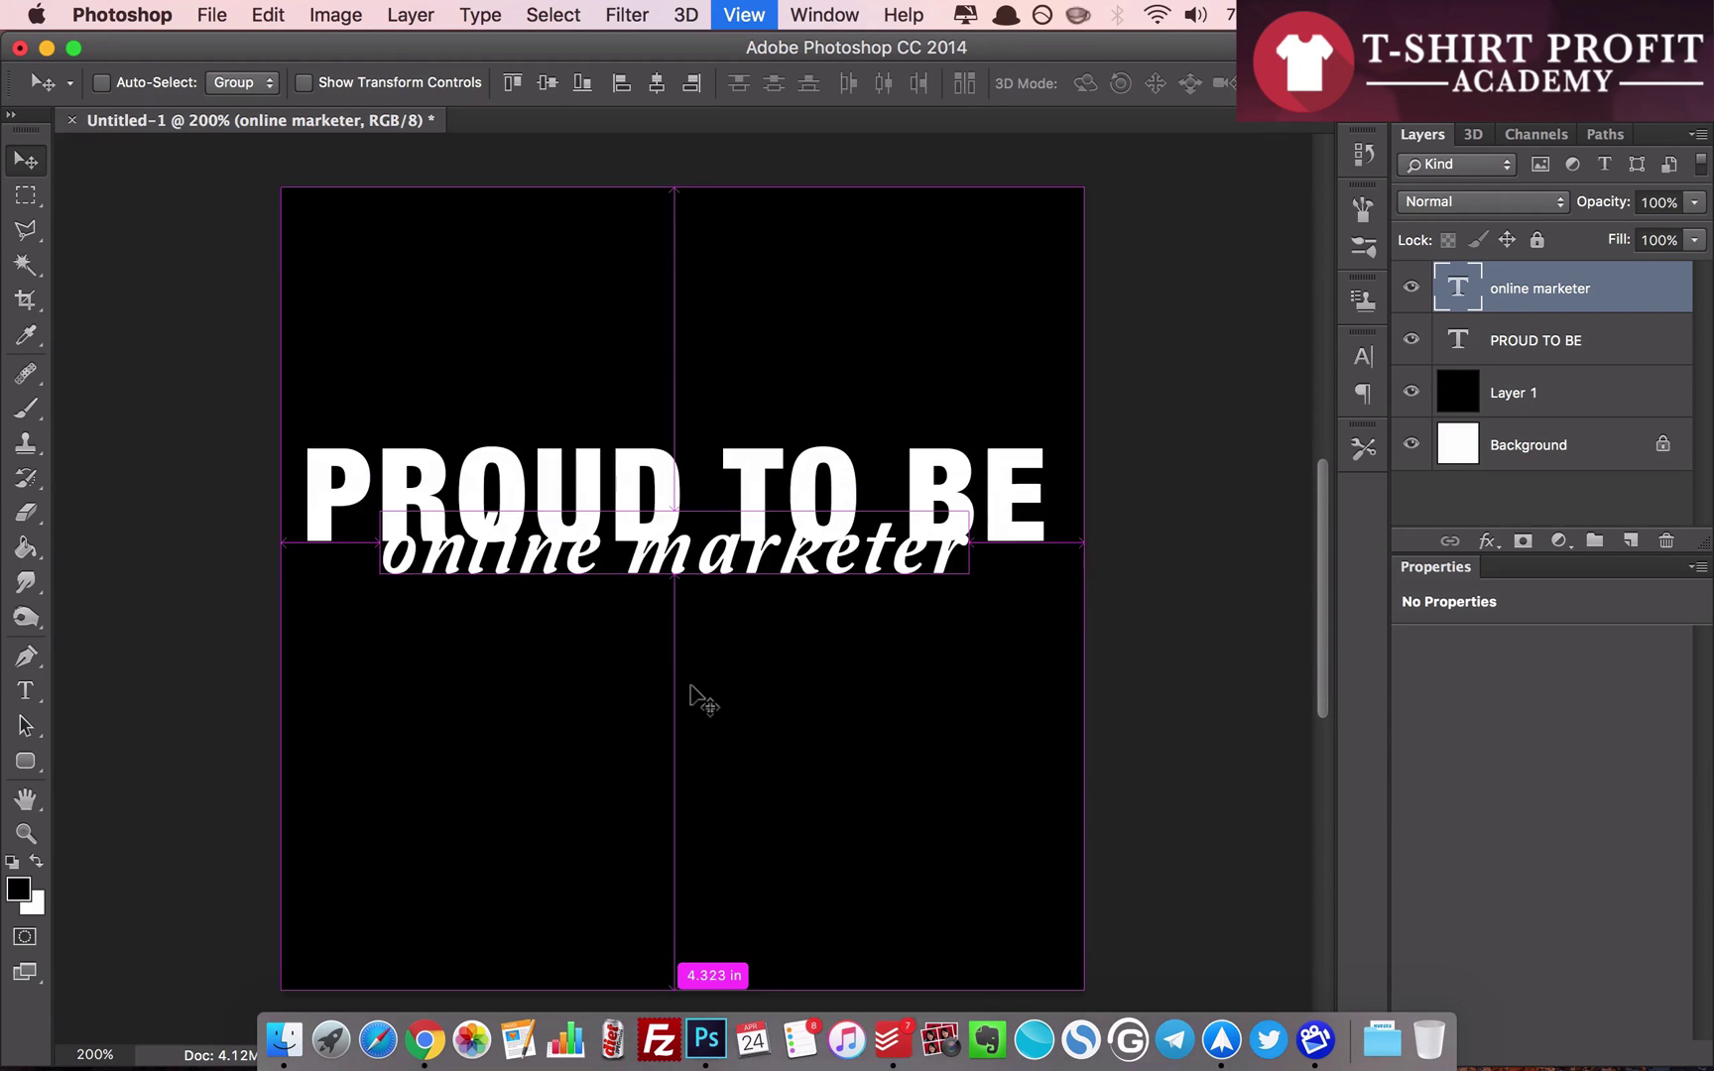
key("super+plus")
key("super+plus")
key("super+minus")
key("super+minus")
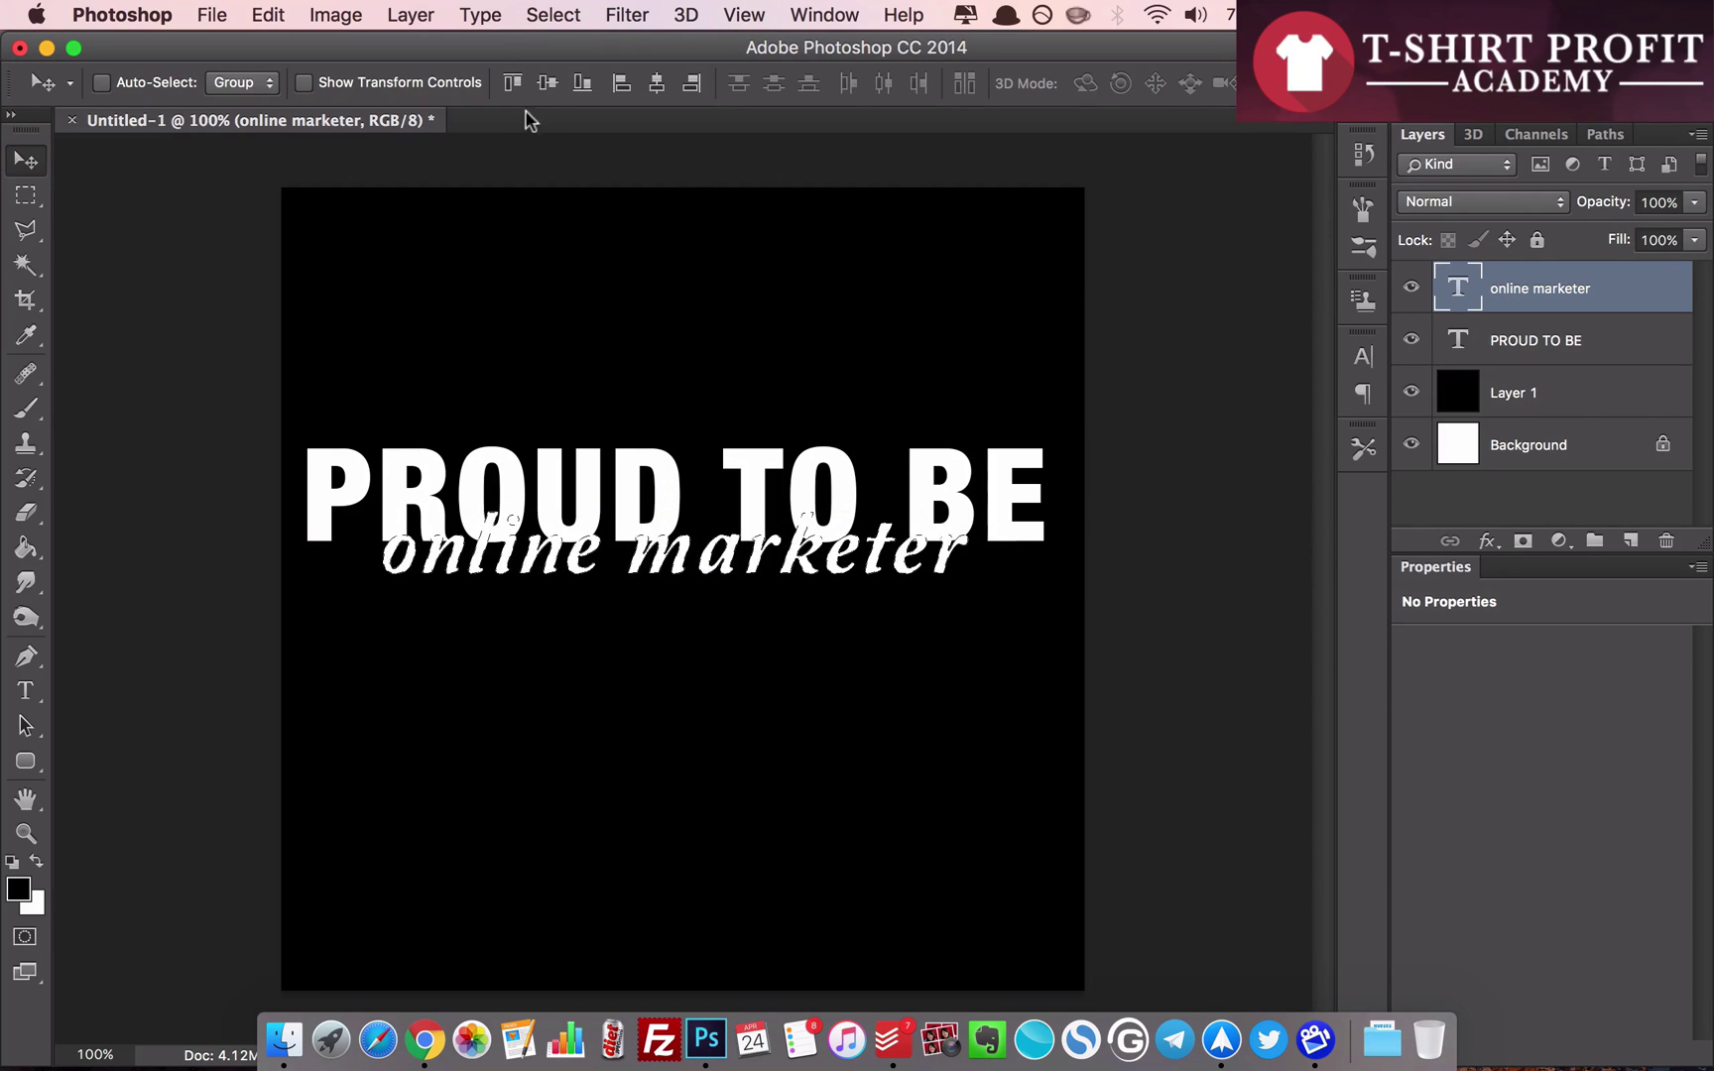
- Expand the selection around the "online marketer" letters by 5 pixels and inspect its enlarged outline up close
left_click(541, 20)
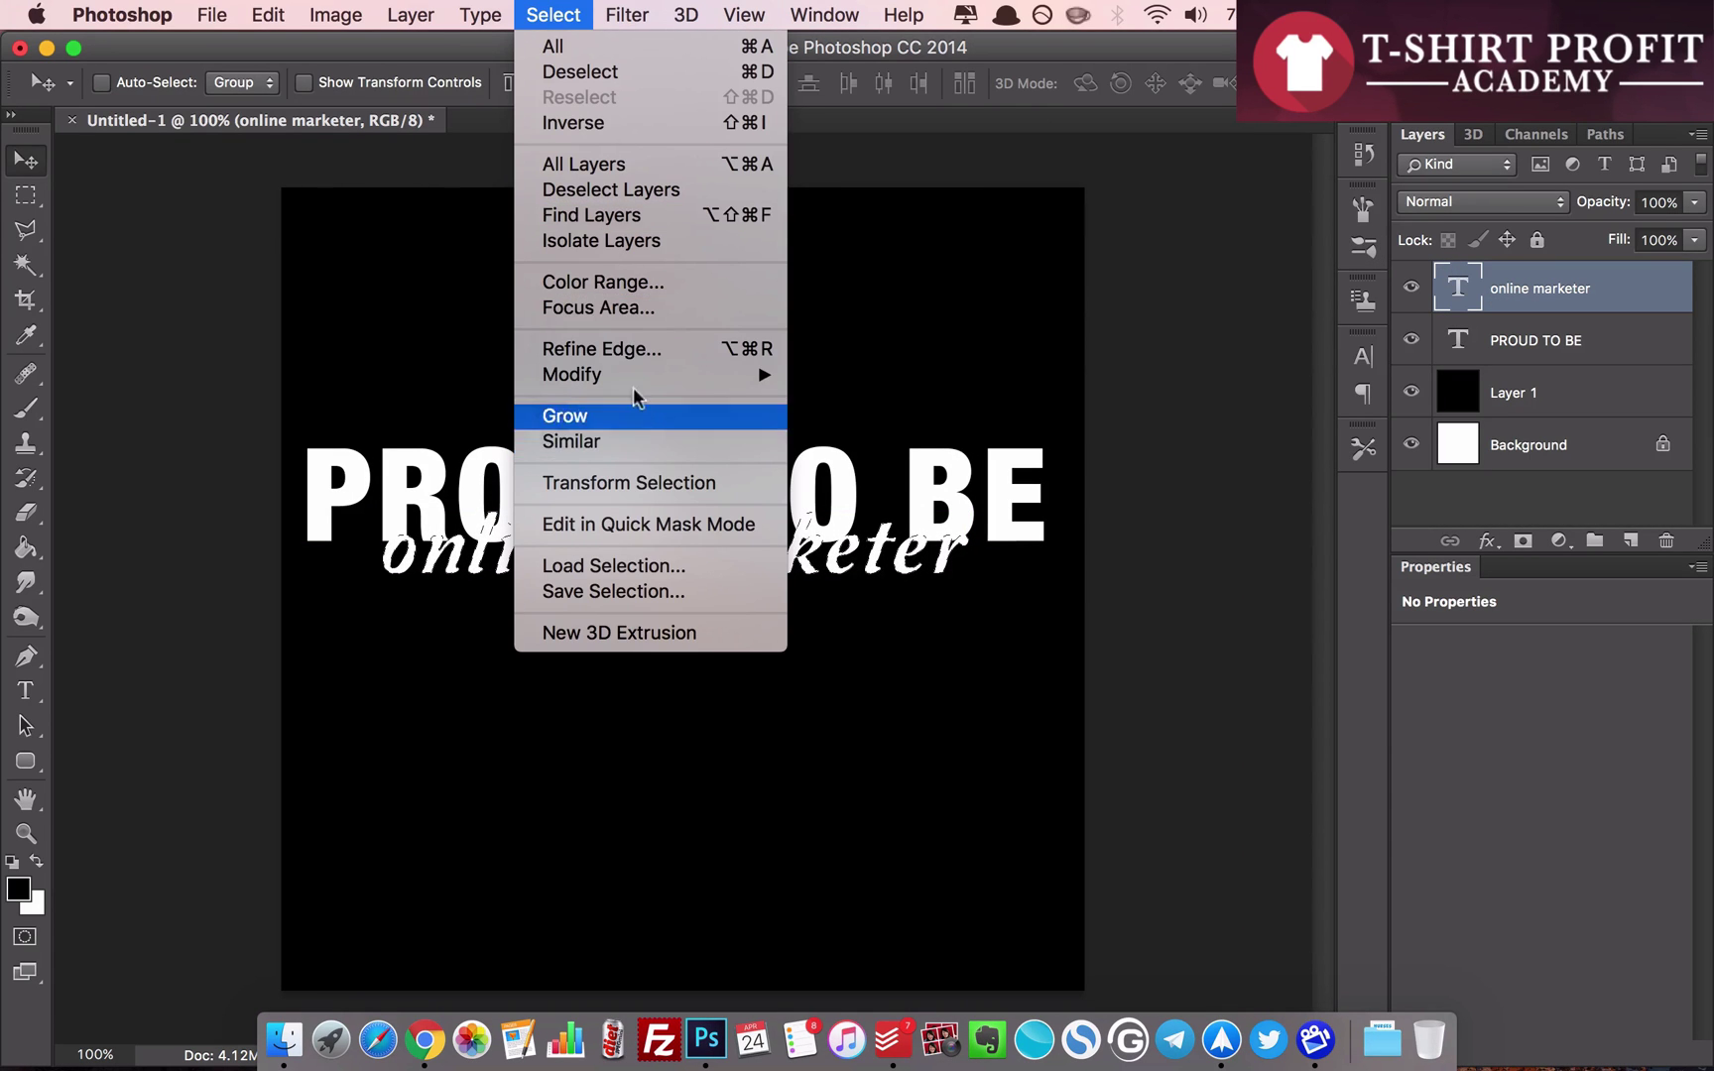
mouse_move(638, 377)
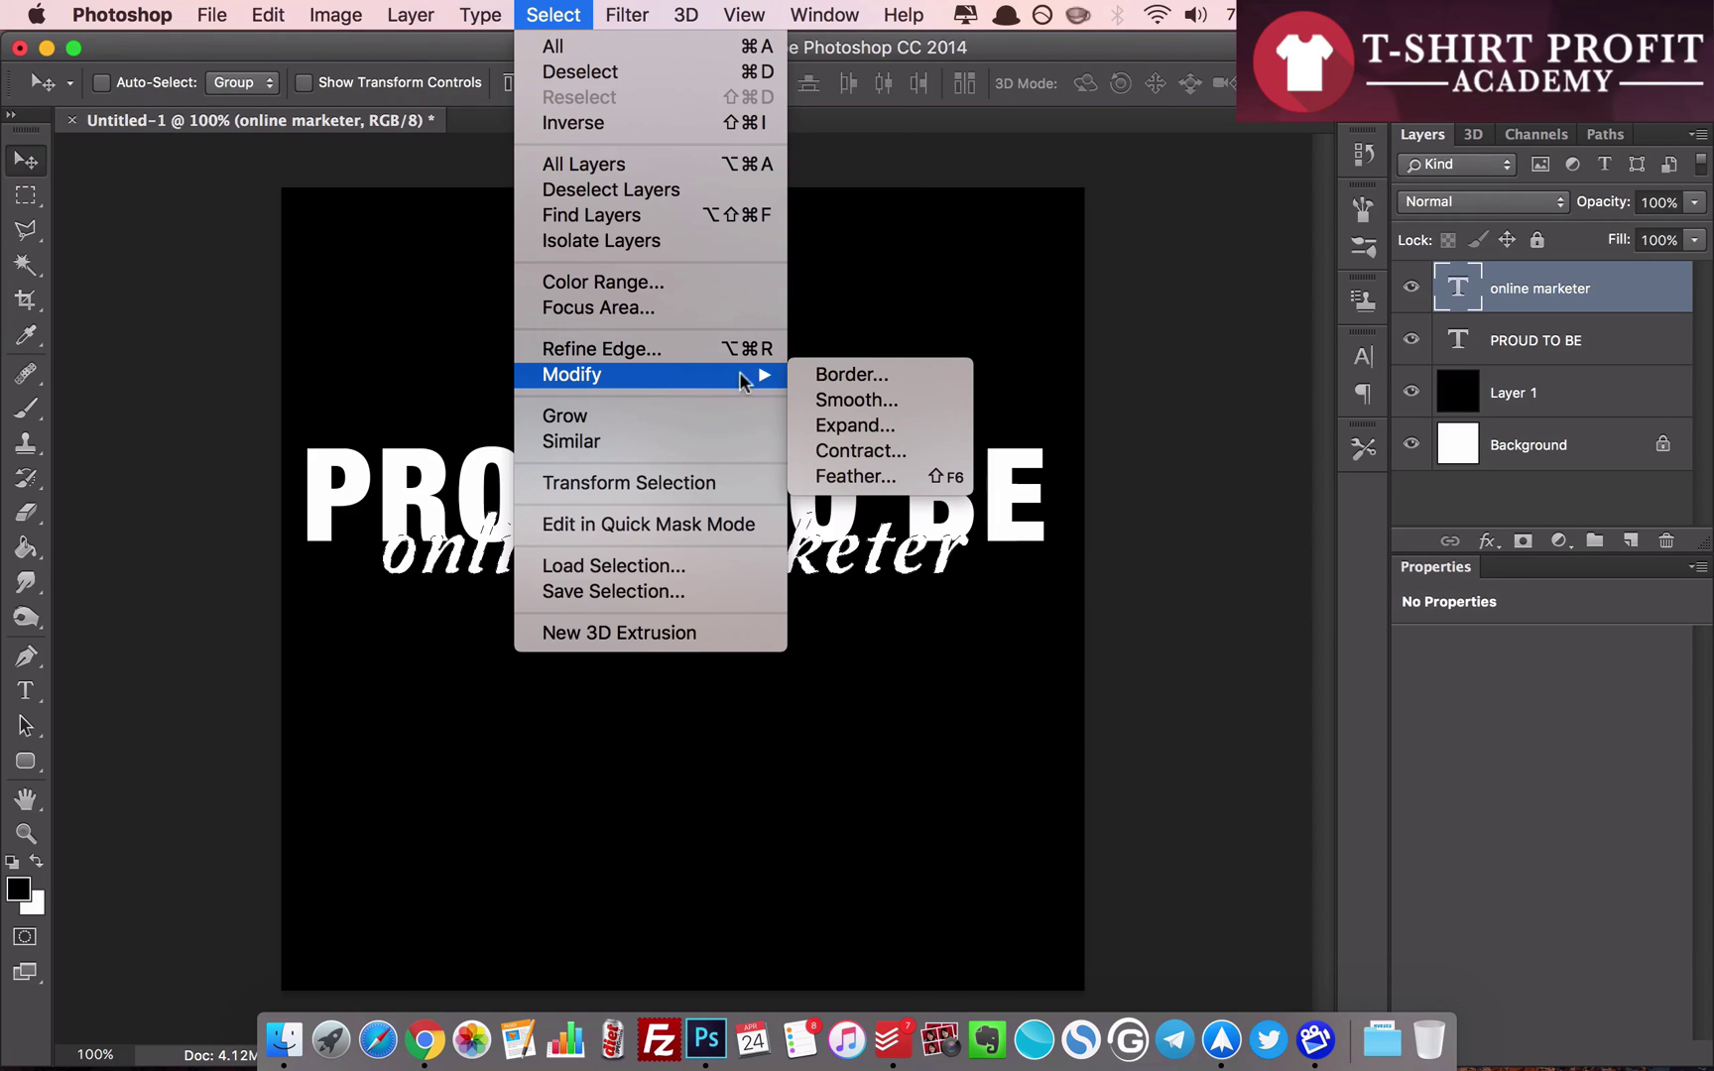
left_click(866, 426)
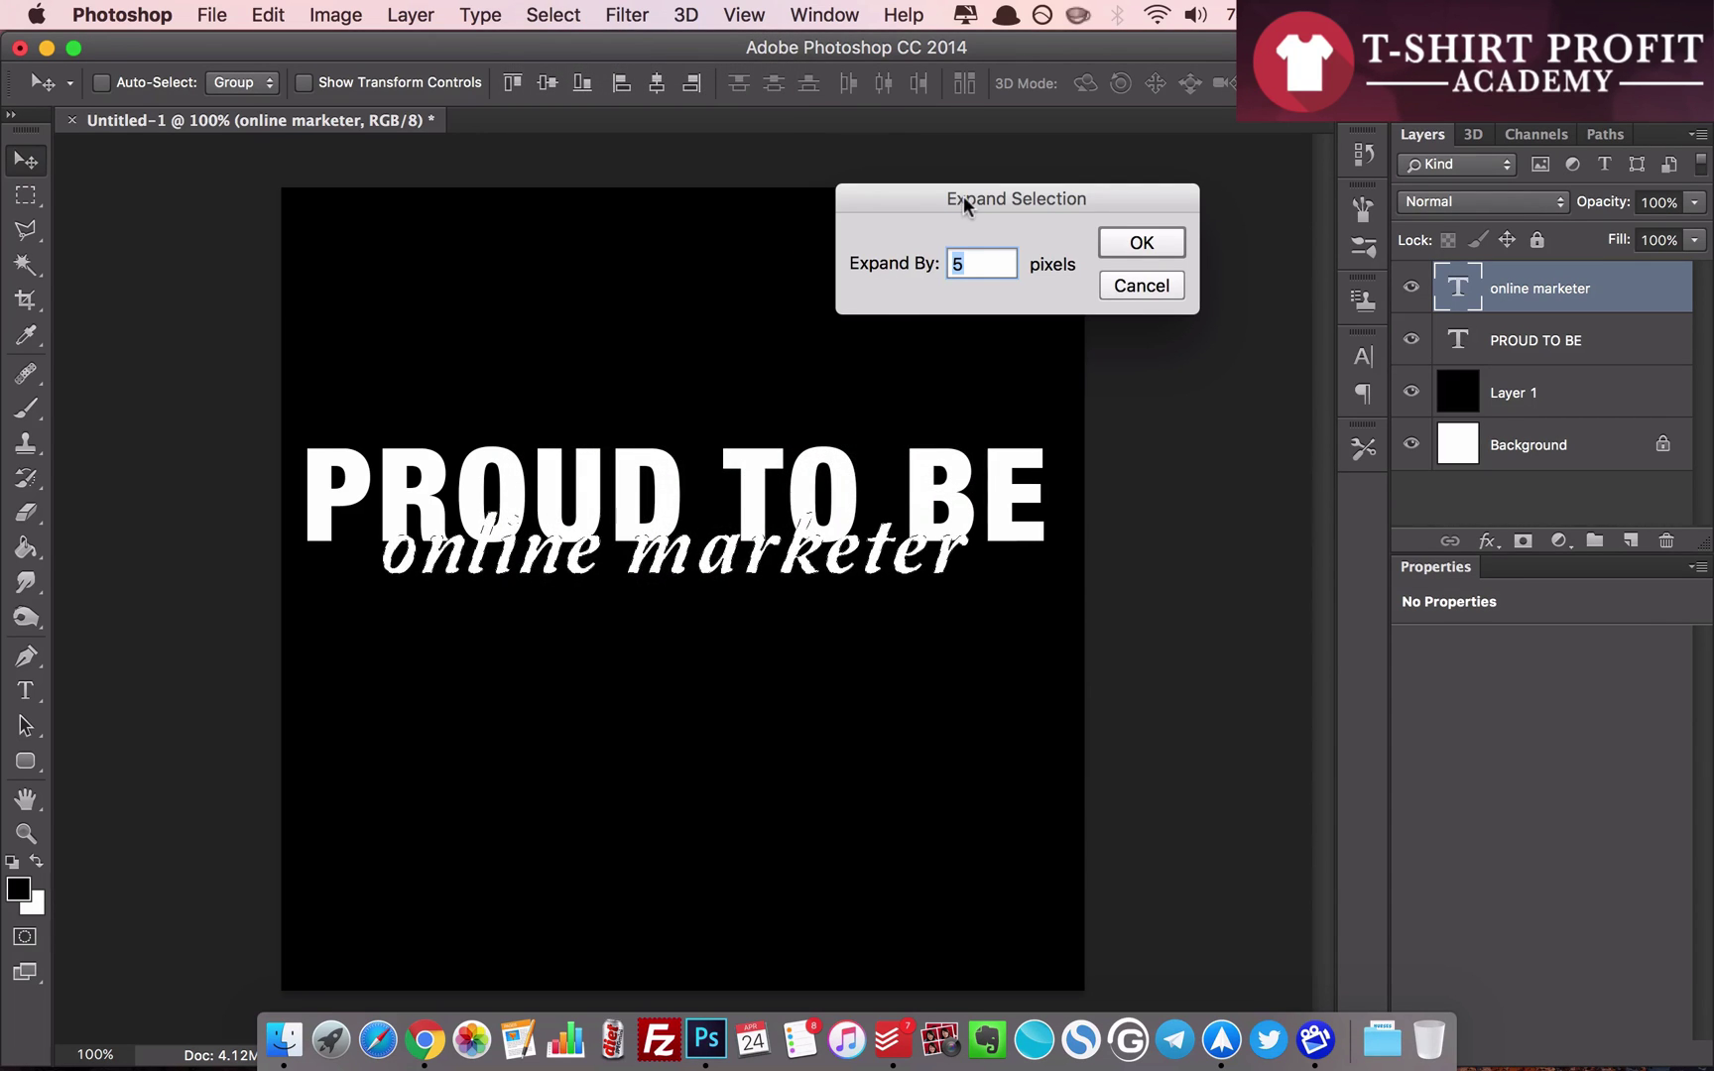
left_click(958, 261)
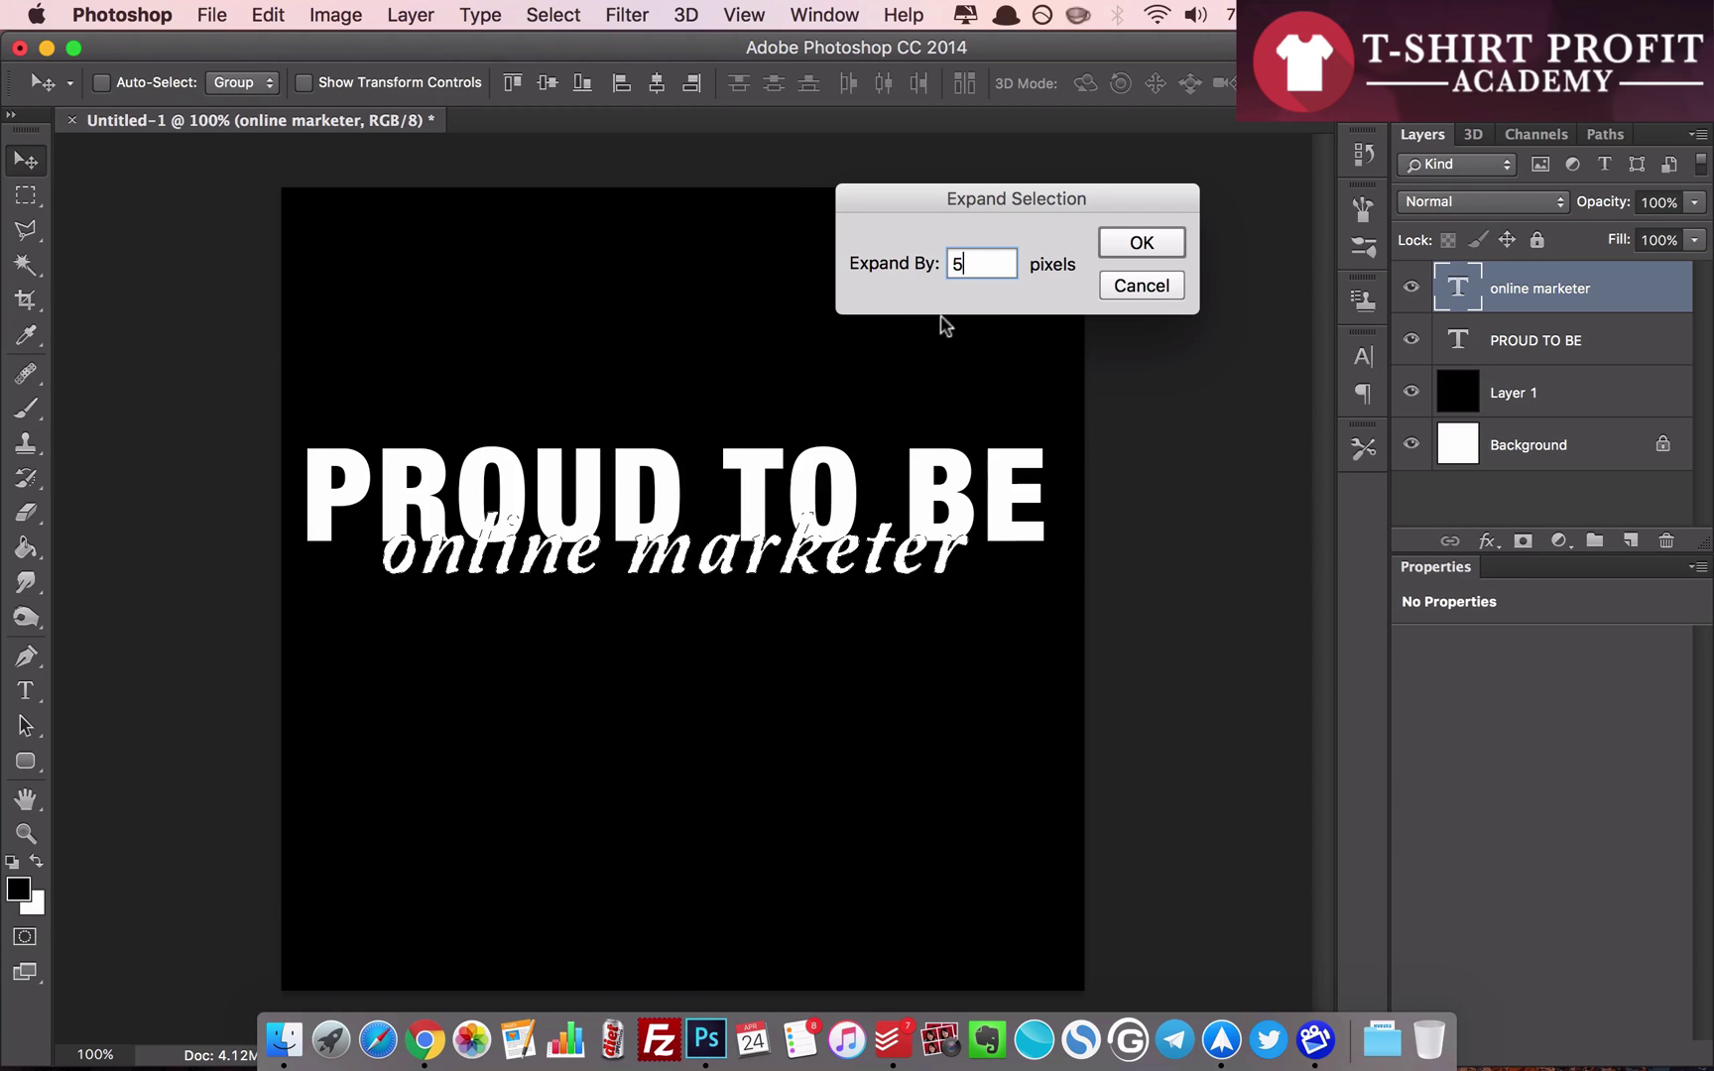
left_click(1142, 243)
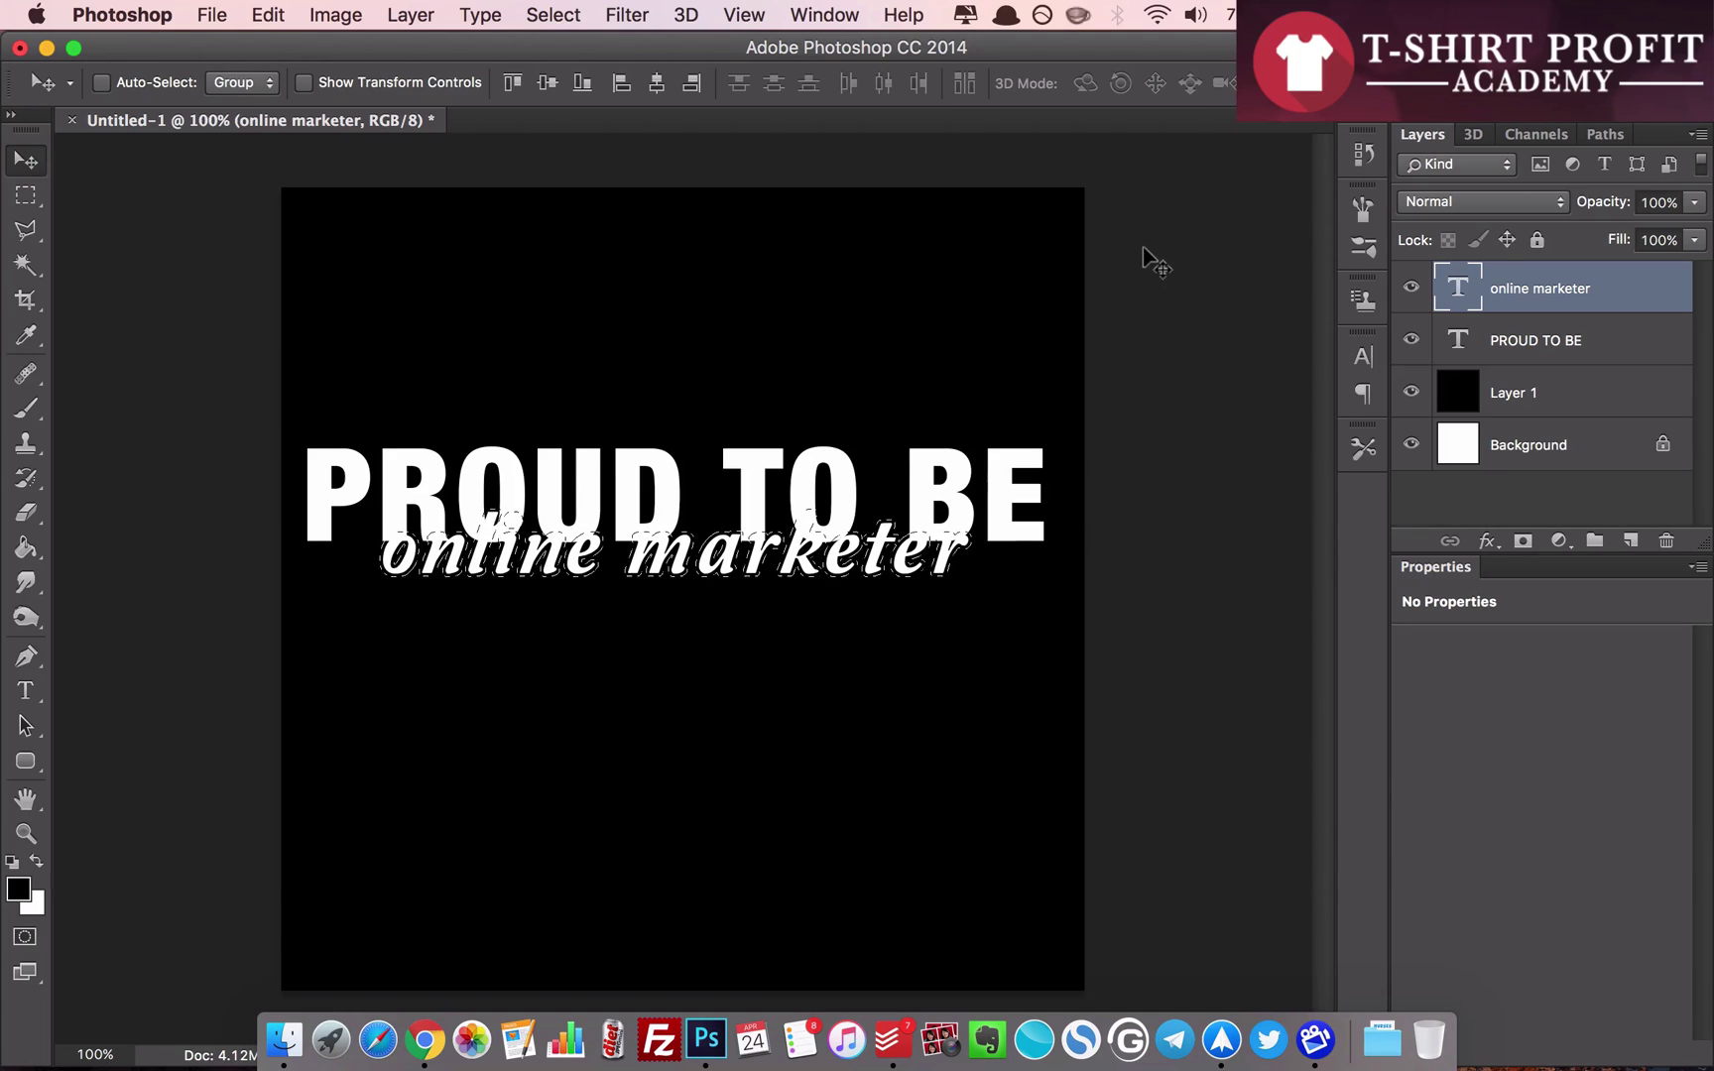
key("super+equal")
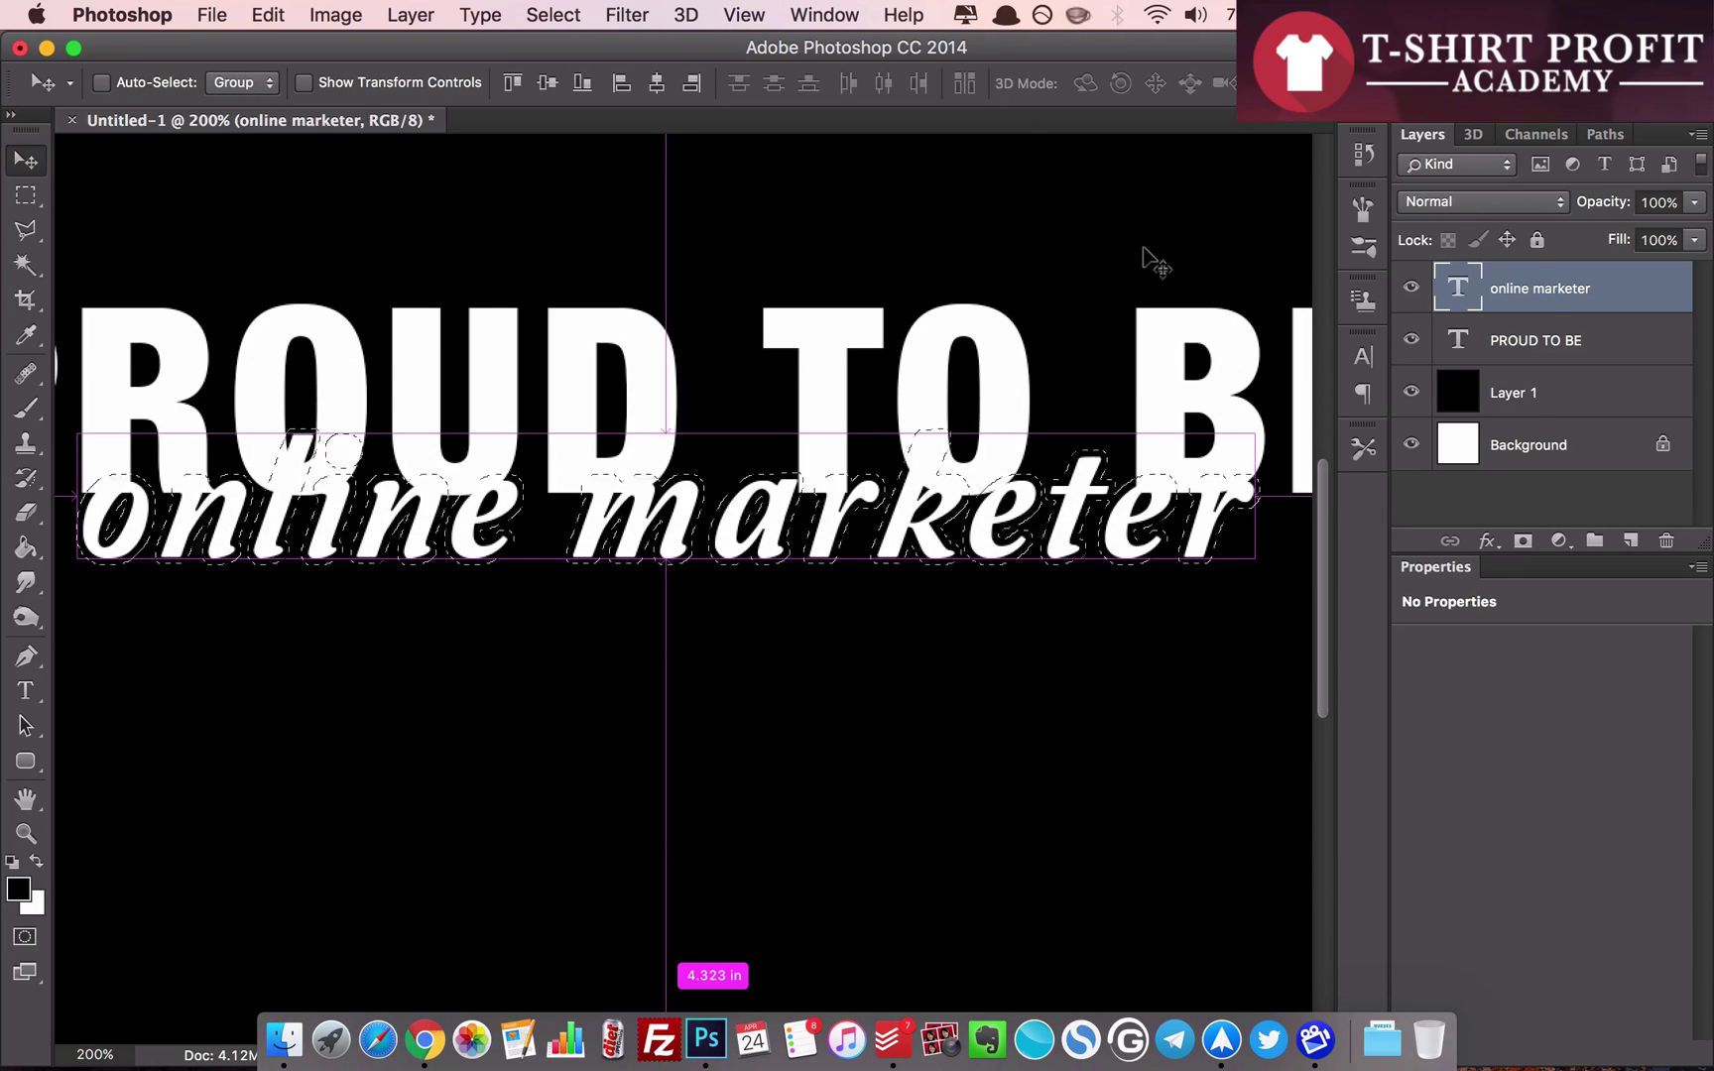
key("super+equal")
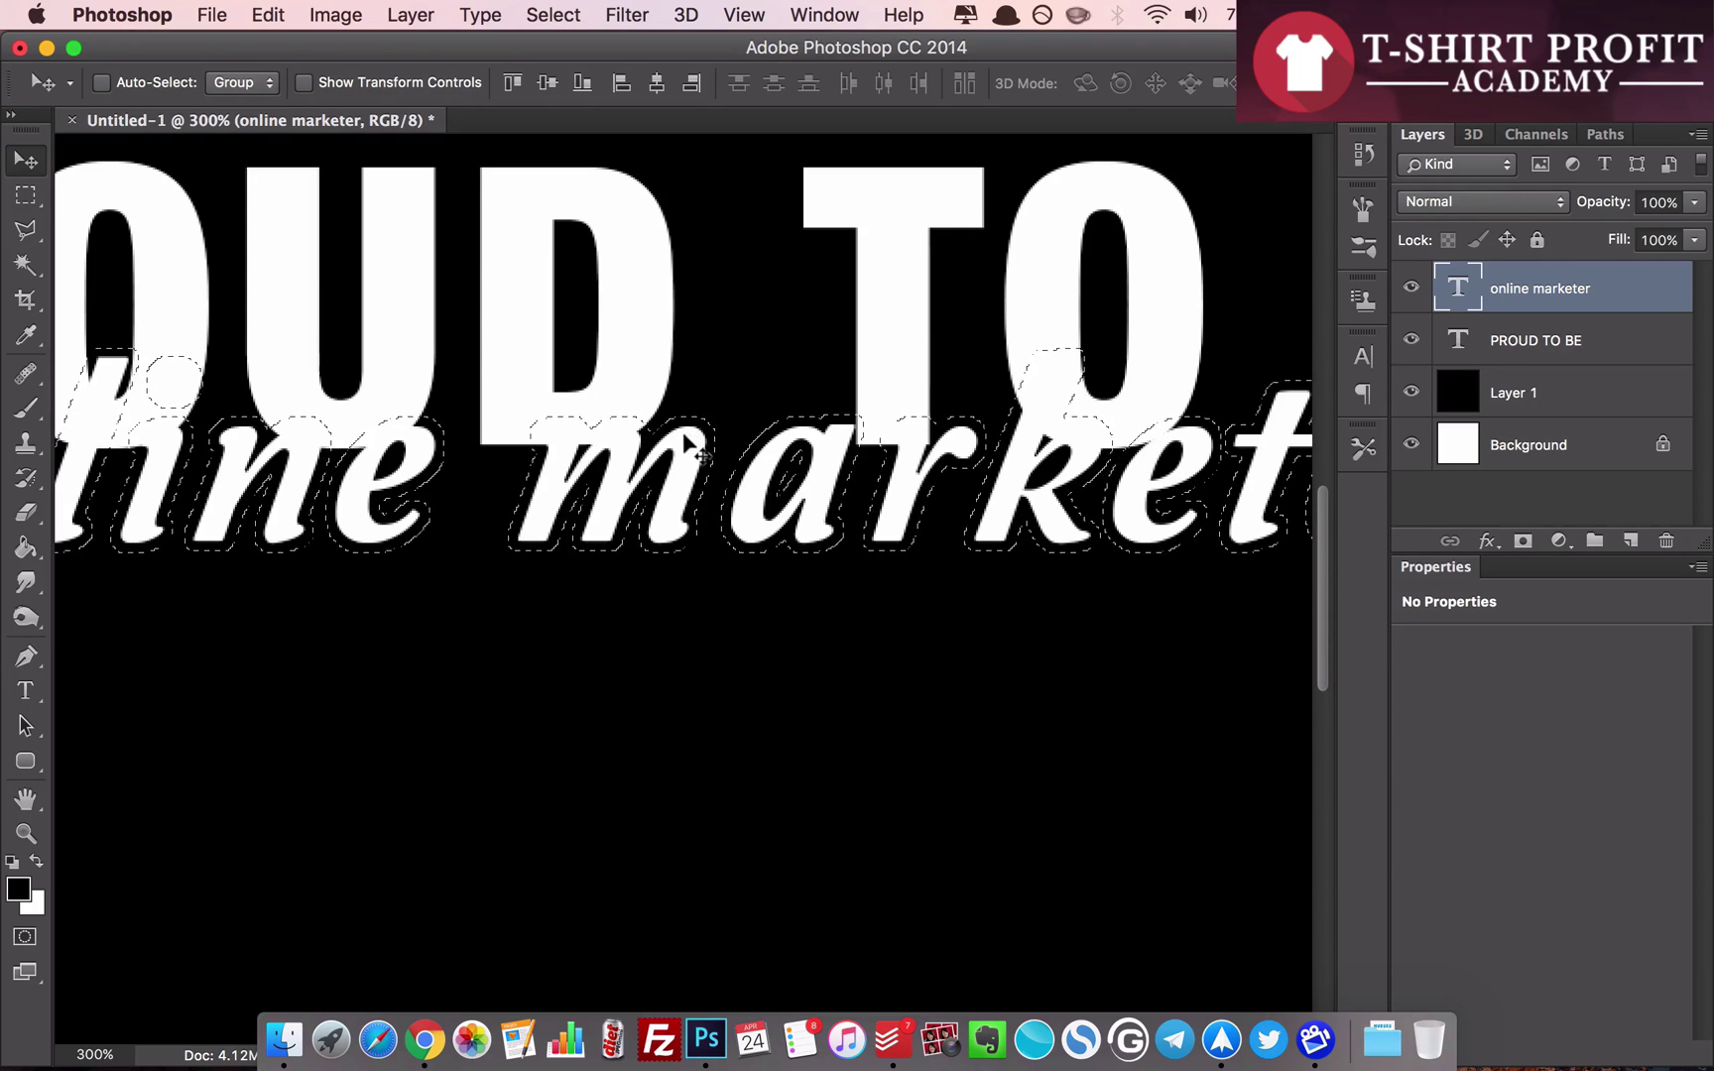
key("super+minus")
key("super+minus")
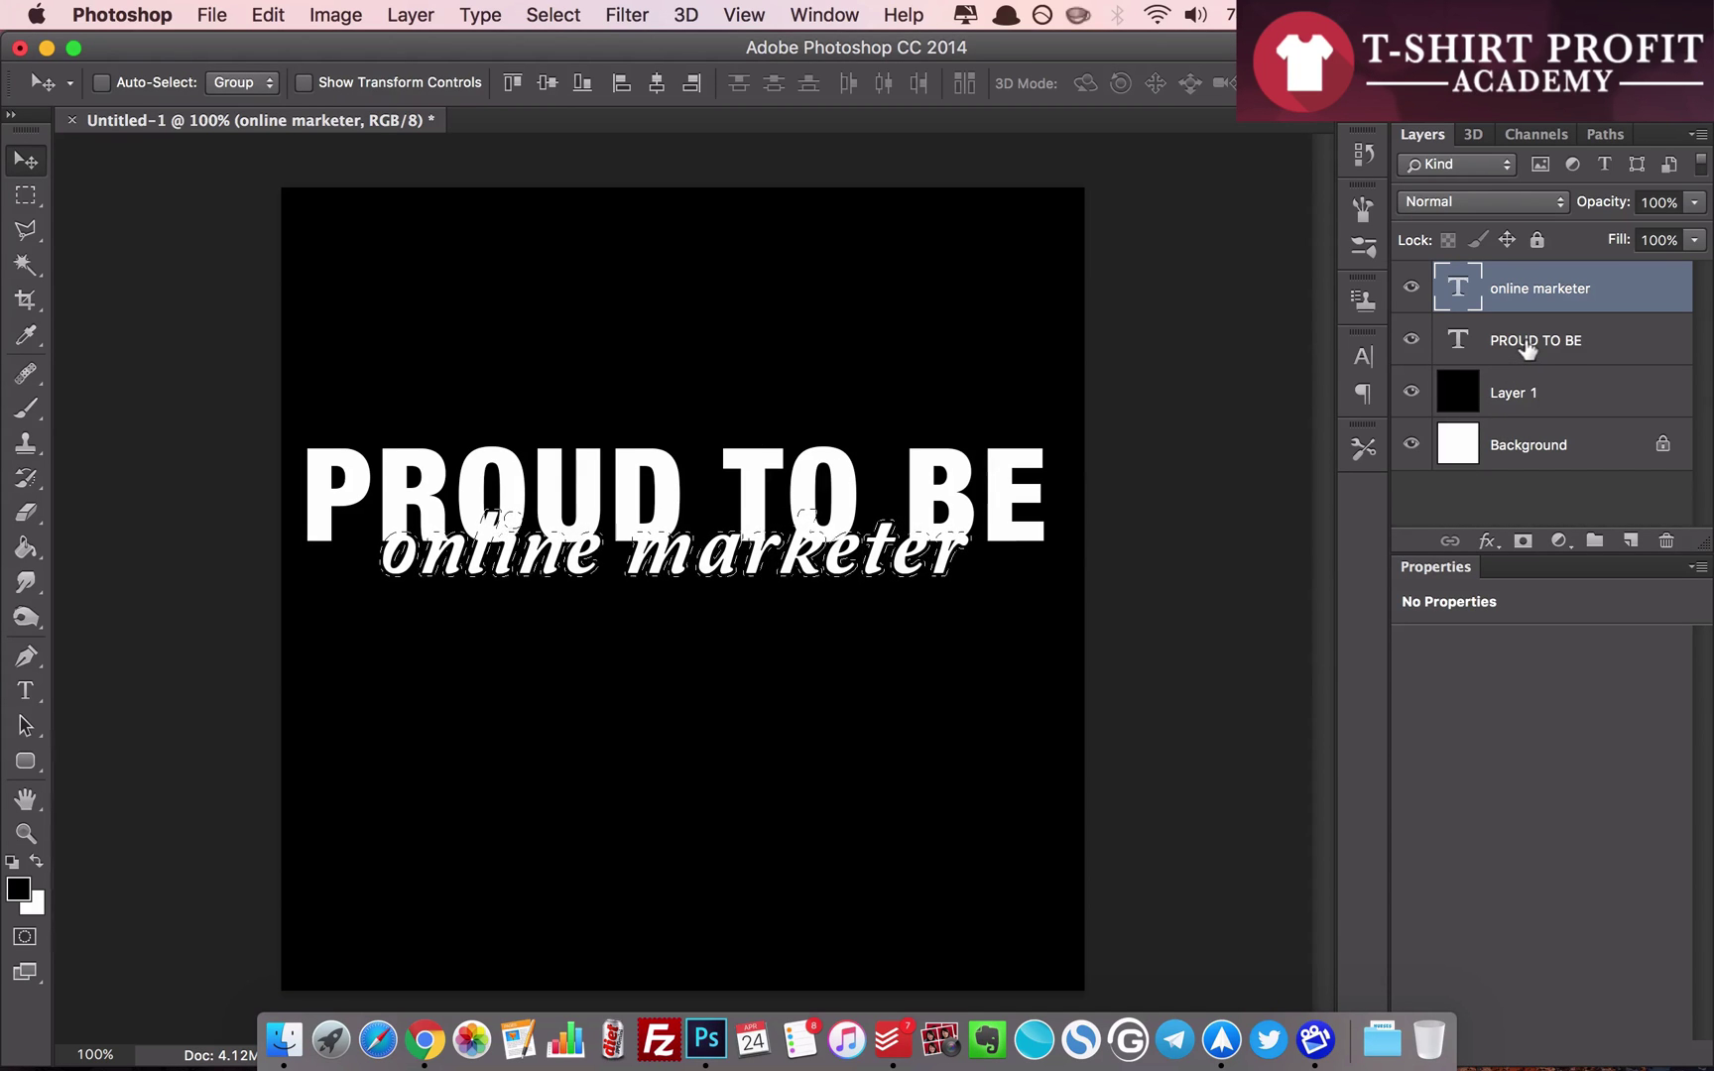
- Rasterize the "PROUD TO BE" layer, erase the selected area from it and clear the selection
left_click(1559, 342)
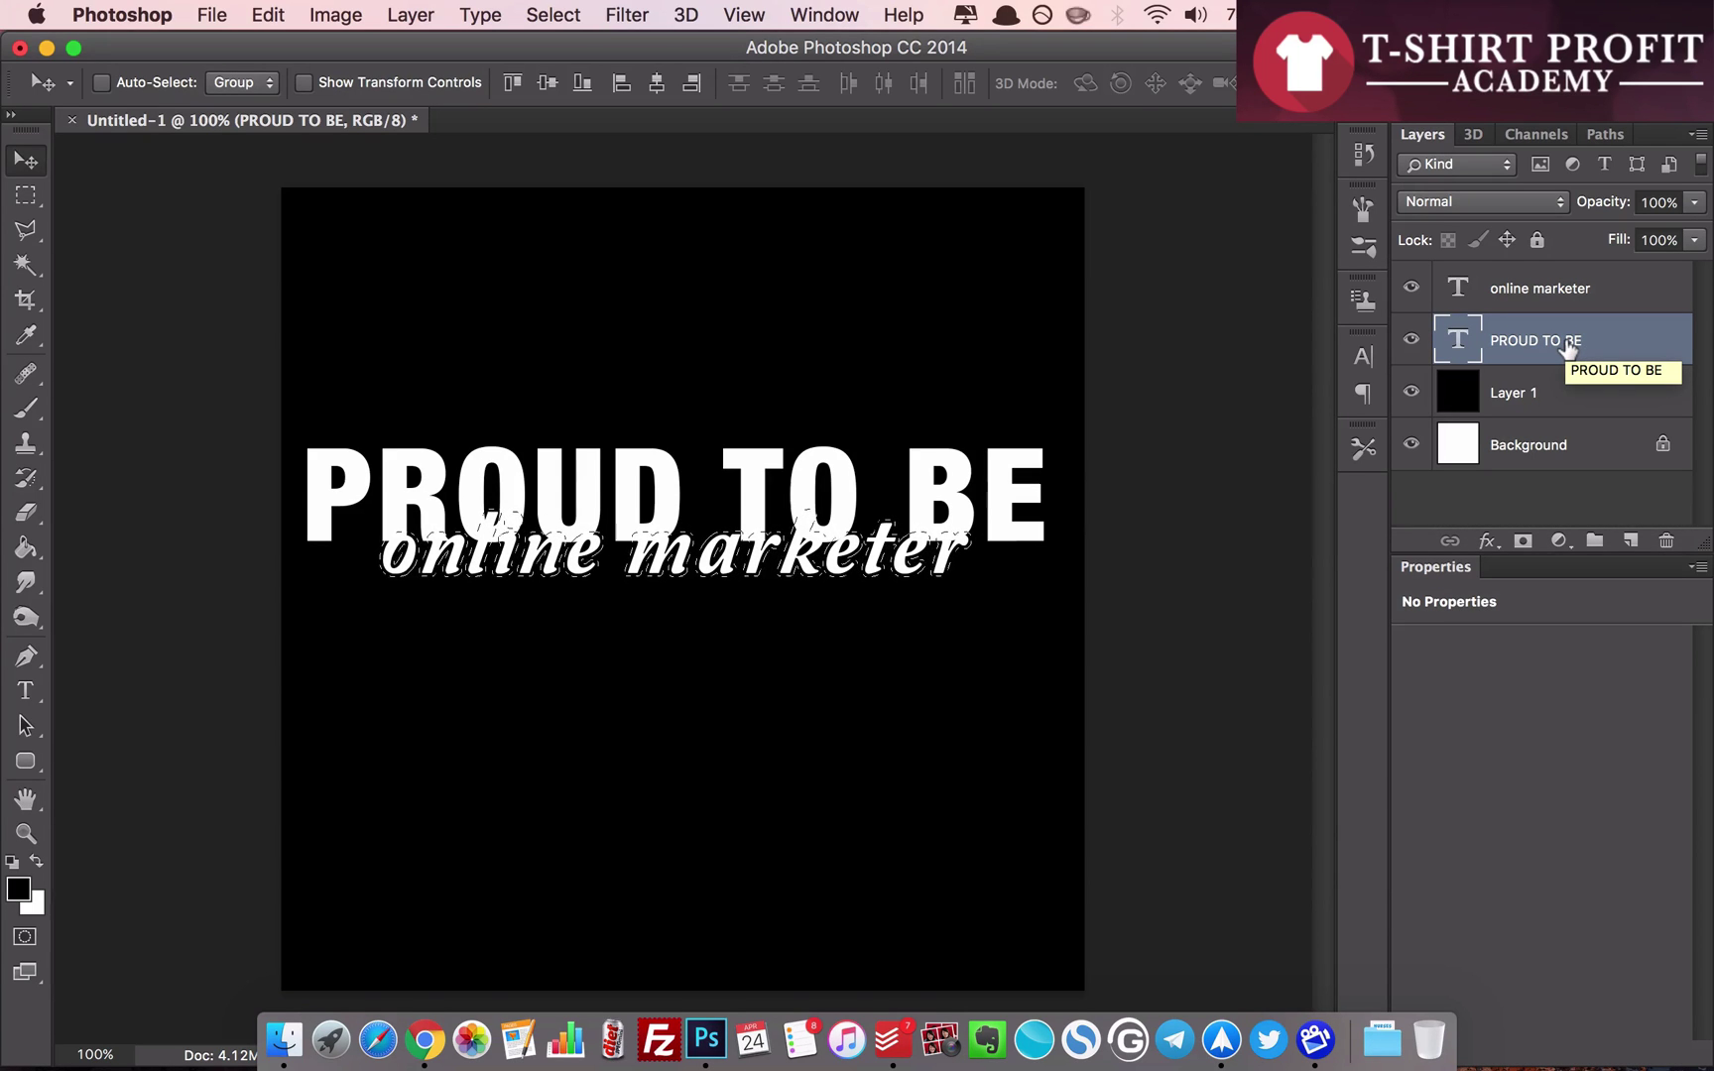
right_click(1568, 347)
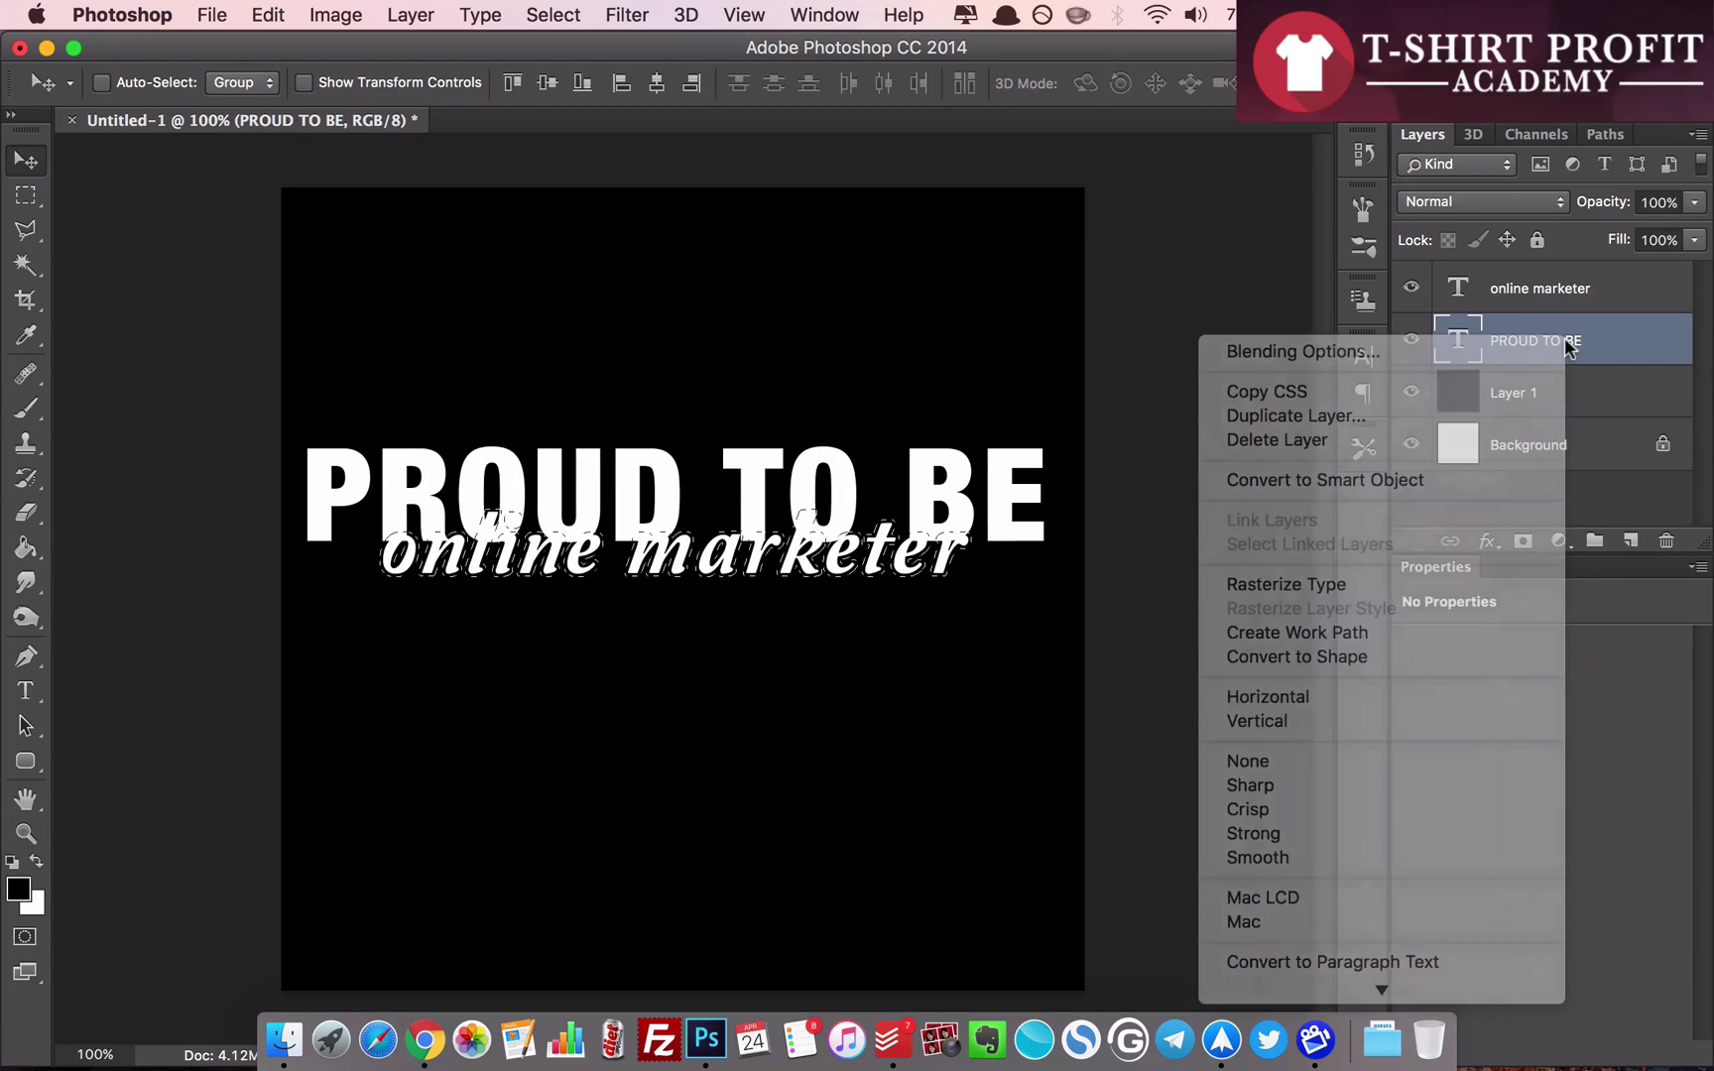
right_click(1567, 348)
right_click(1567, 347)
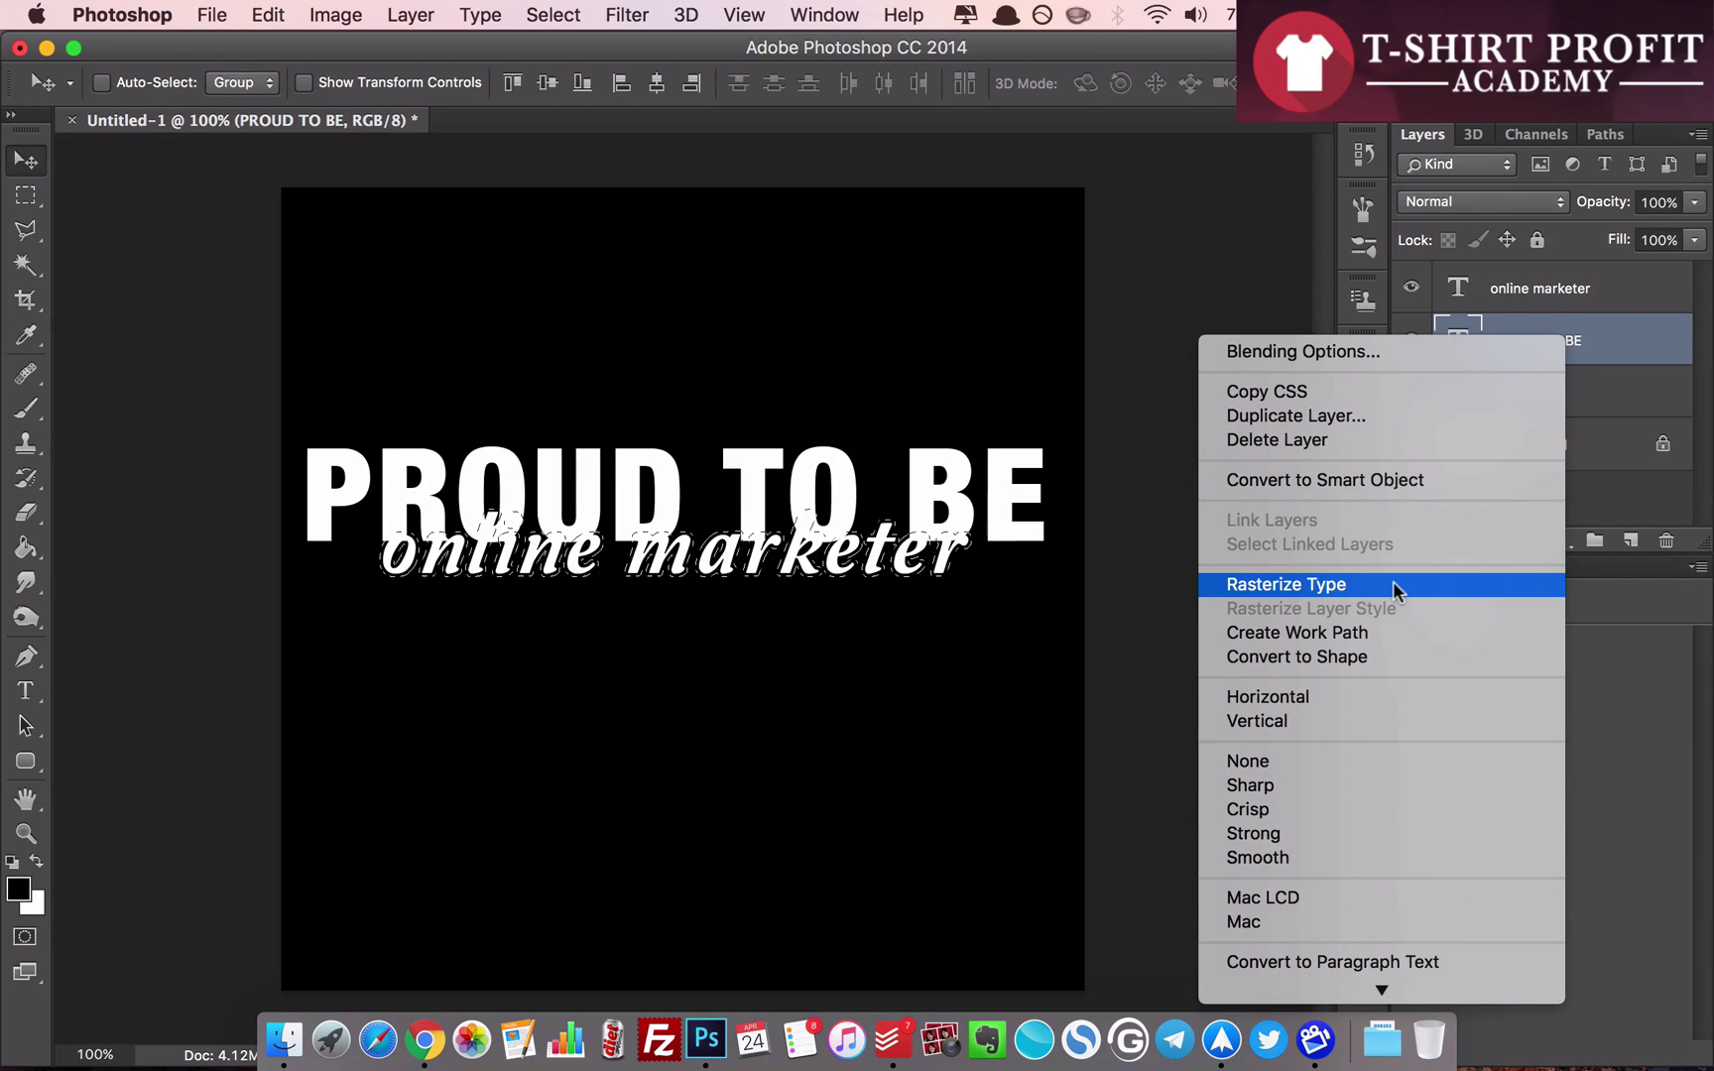
left_click(1302, 586)
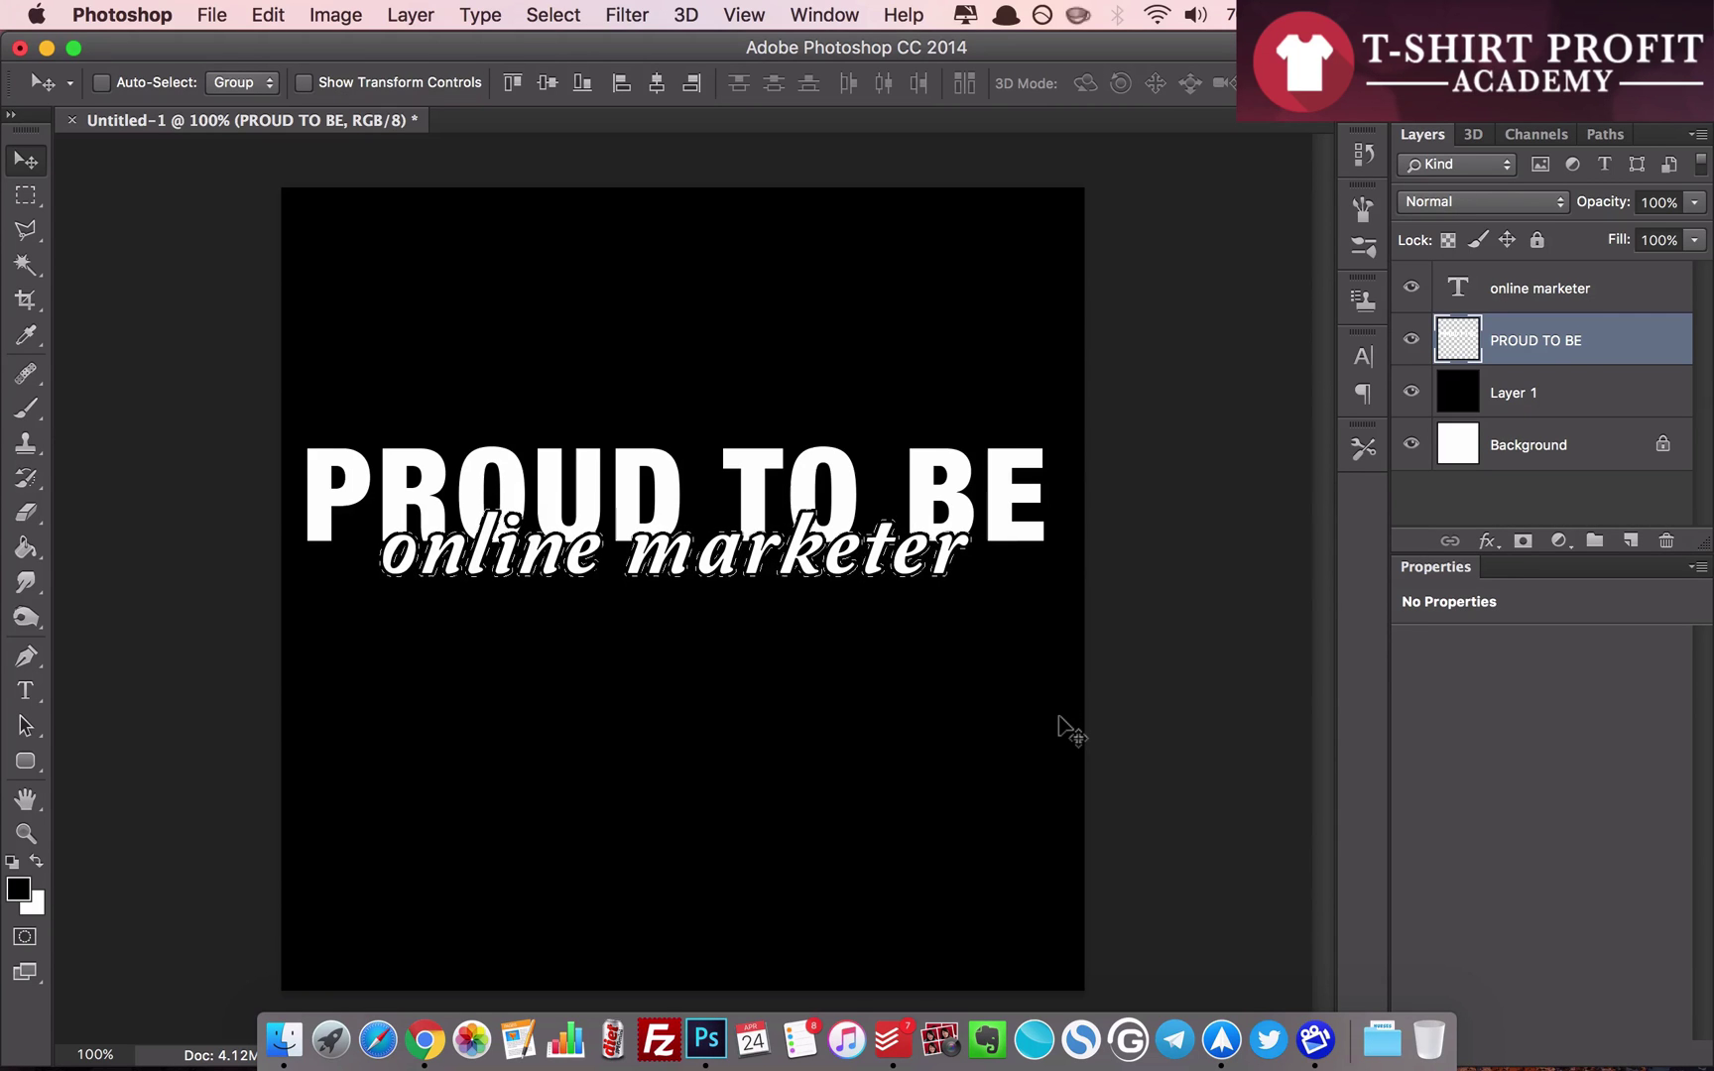
key("m")
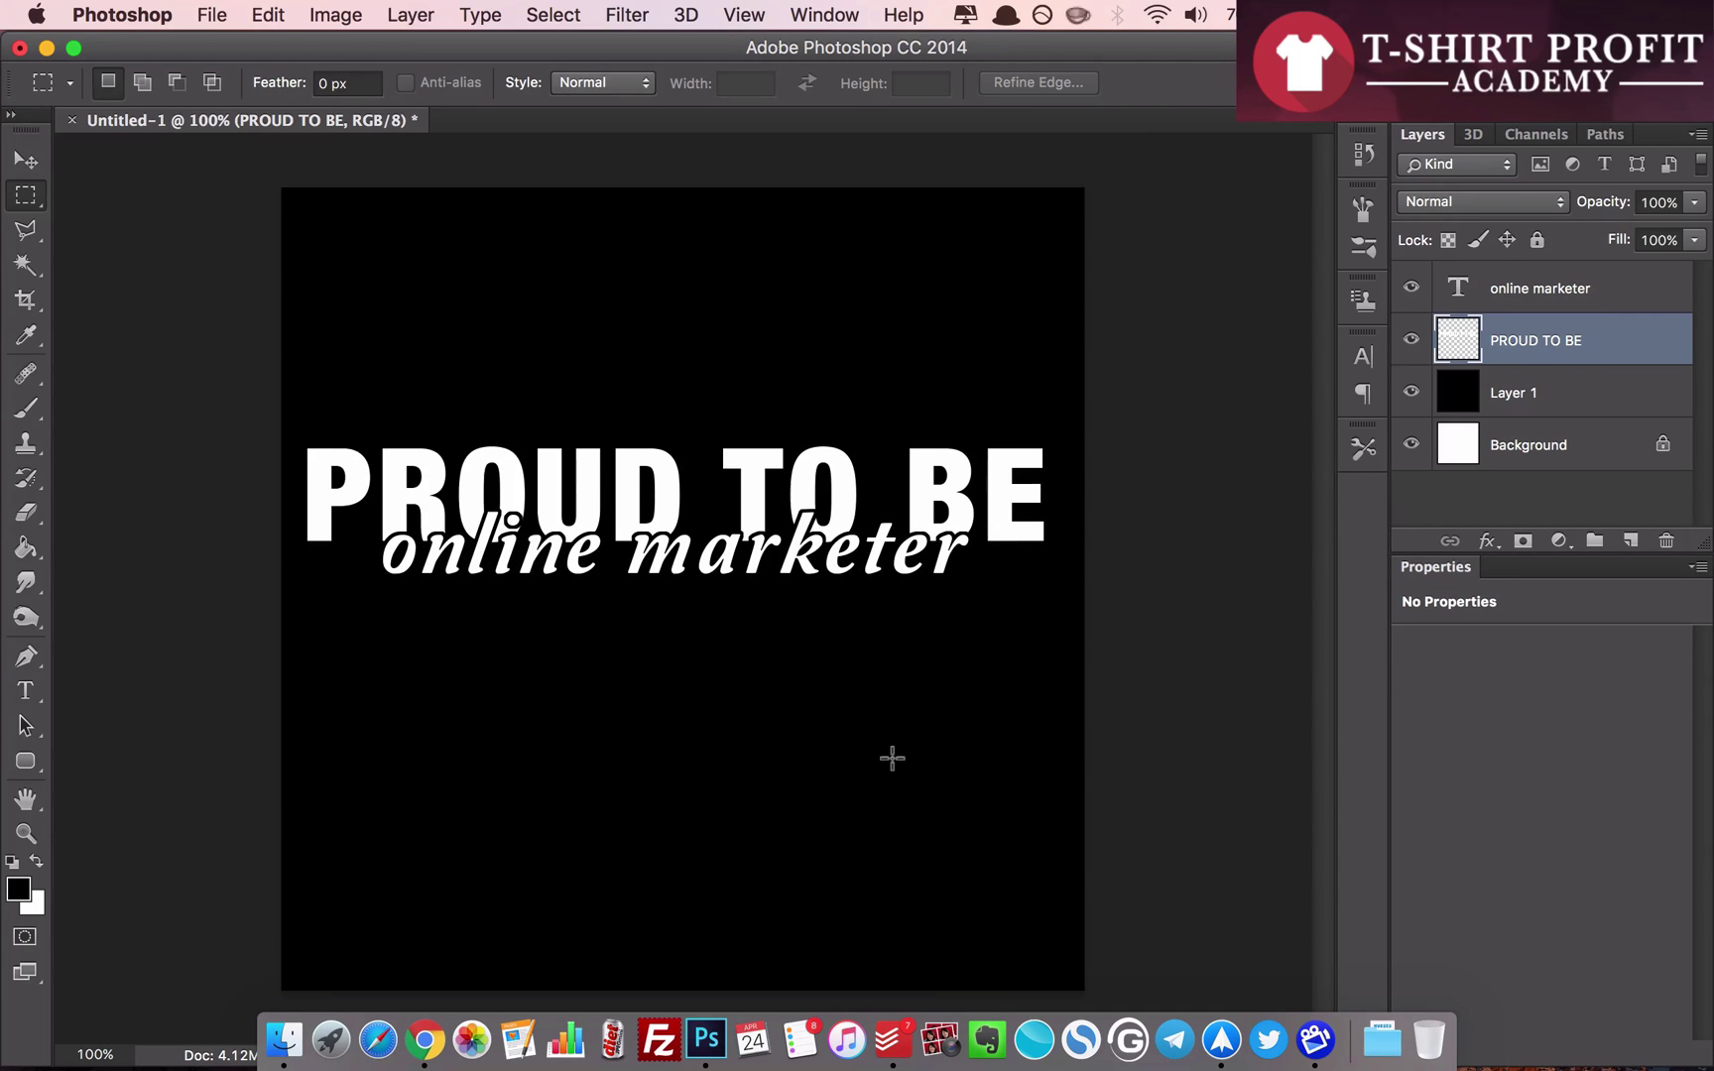
- Examine the cutout gap between "online marketer" and the headline up close along the whole line
key("super+equal")
key("super+equal")
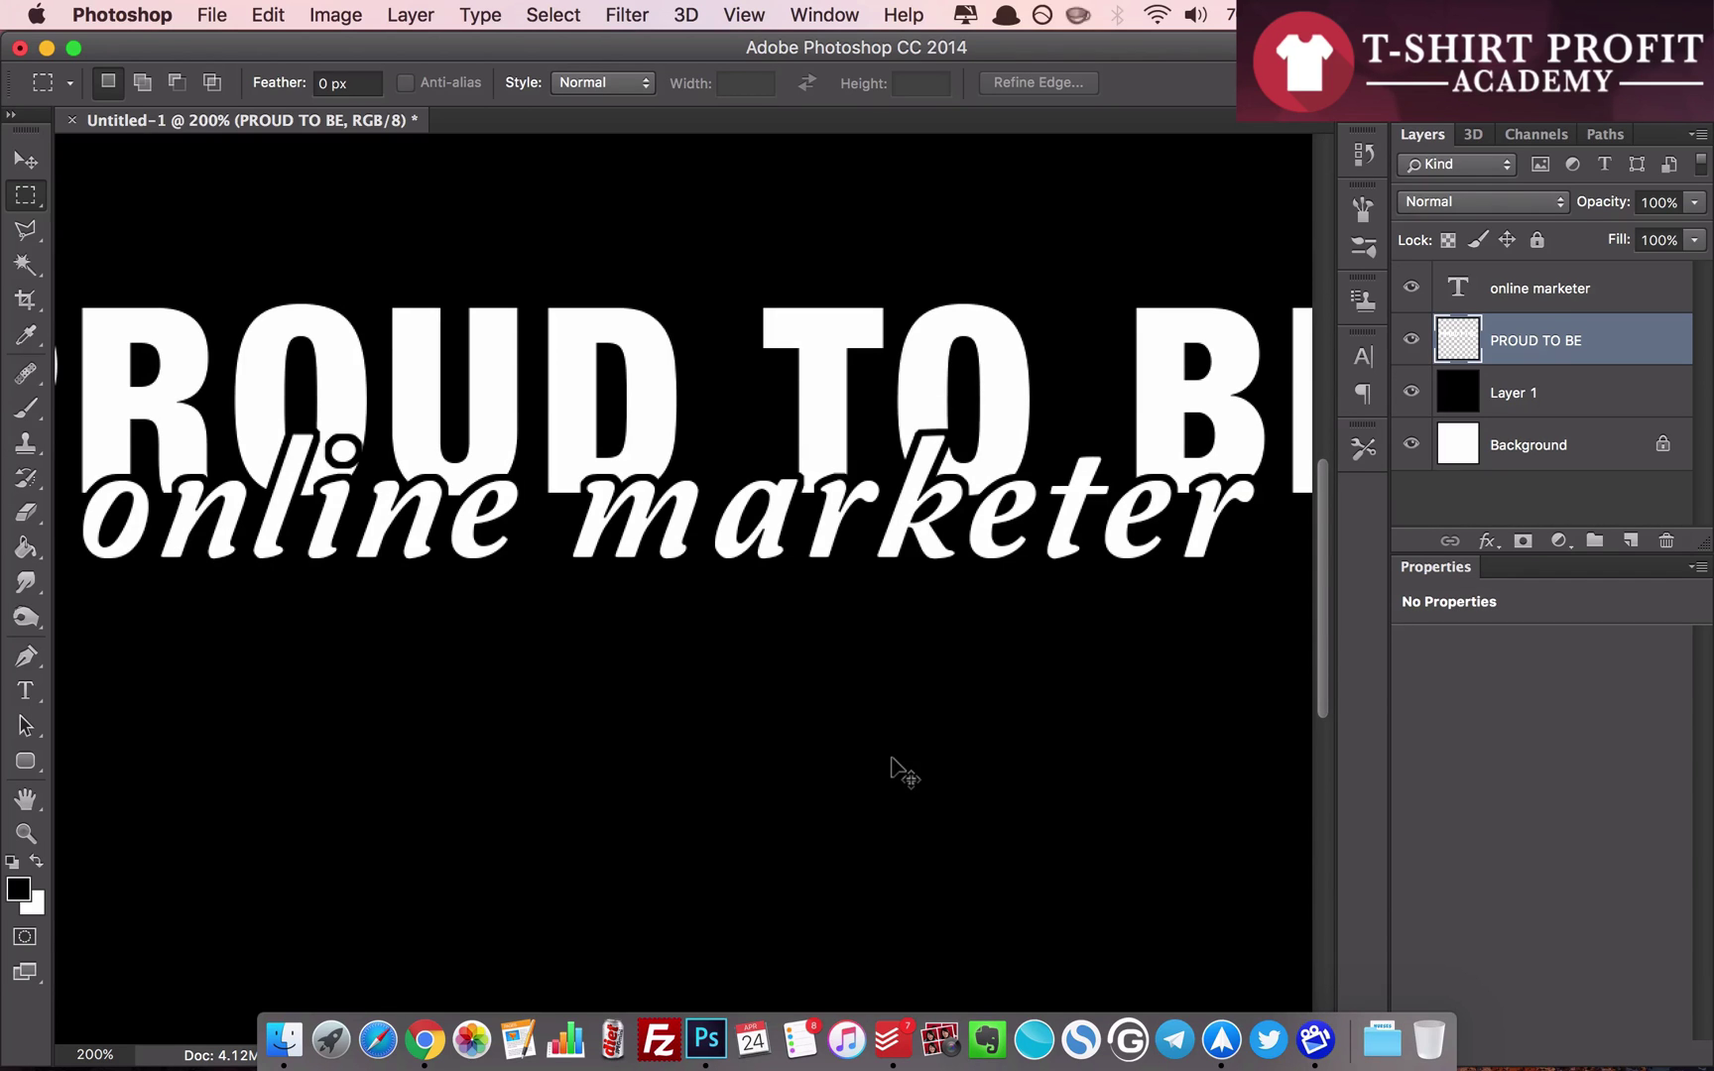
key("super+minus")
key("super+equal")
scroll(987, 499, "right", 5)
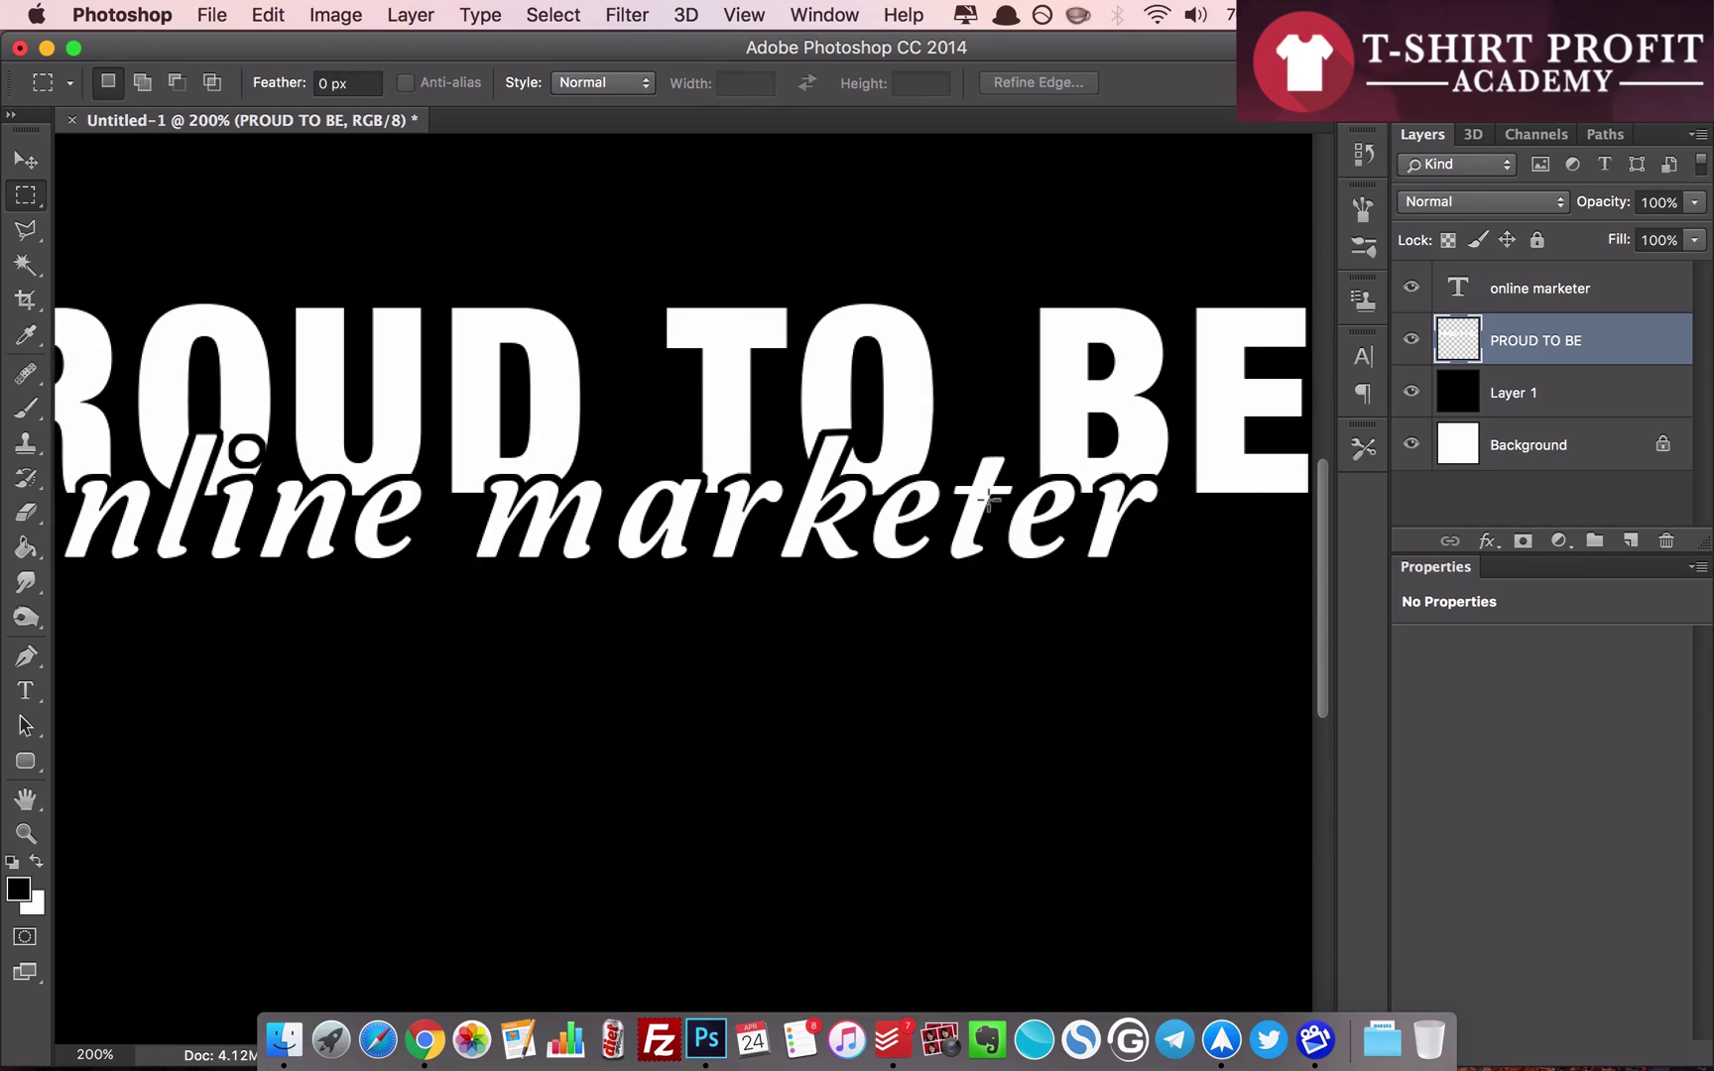
scroll(987, 499, "left", 4)
scroll(987, 499, "left", 4)
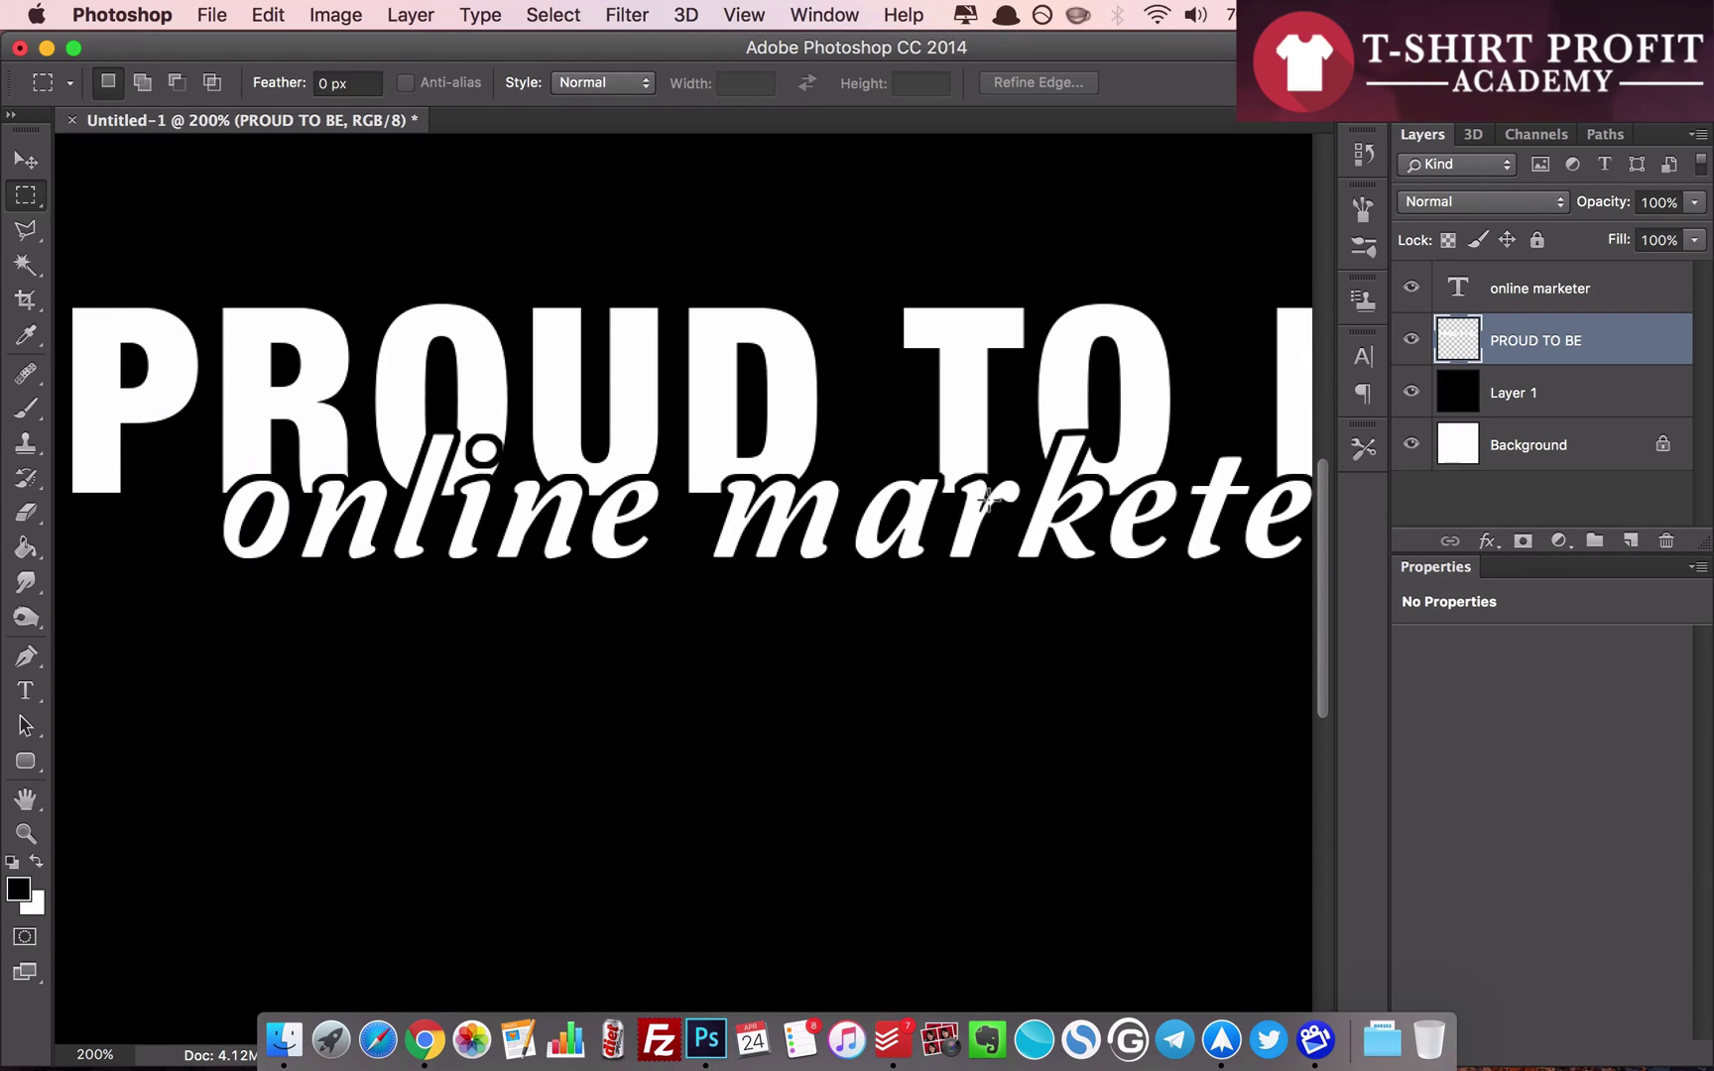
key("super+minus")
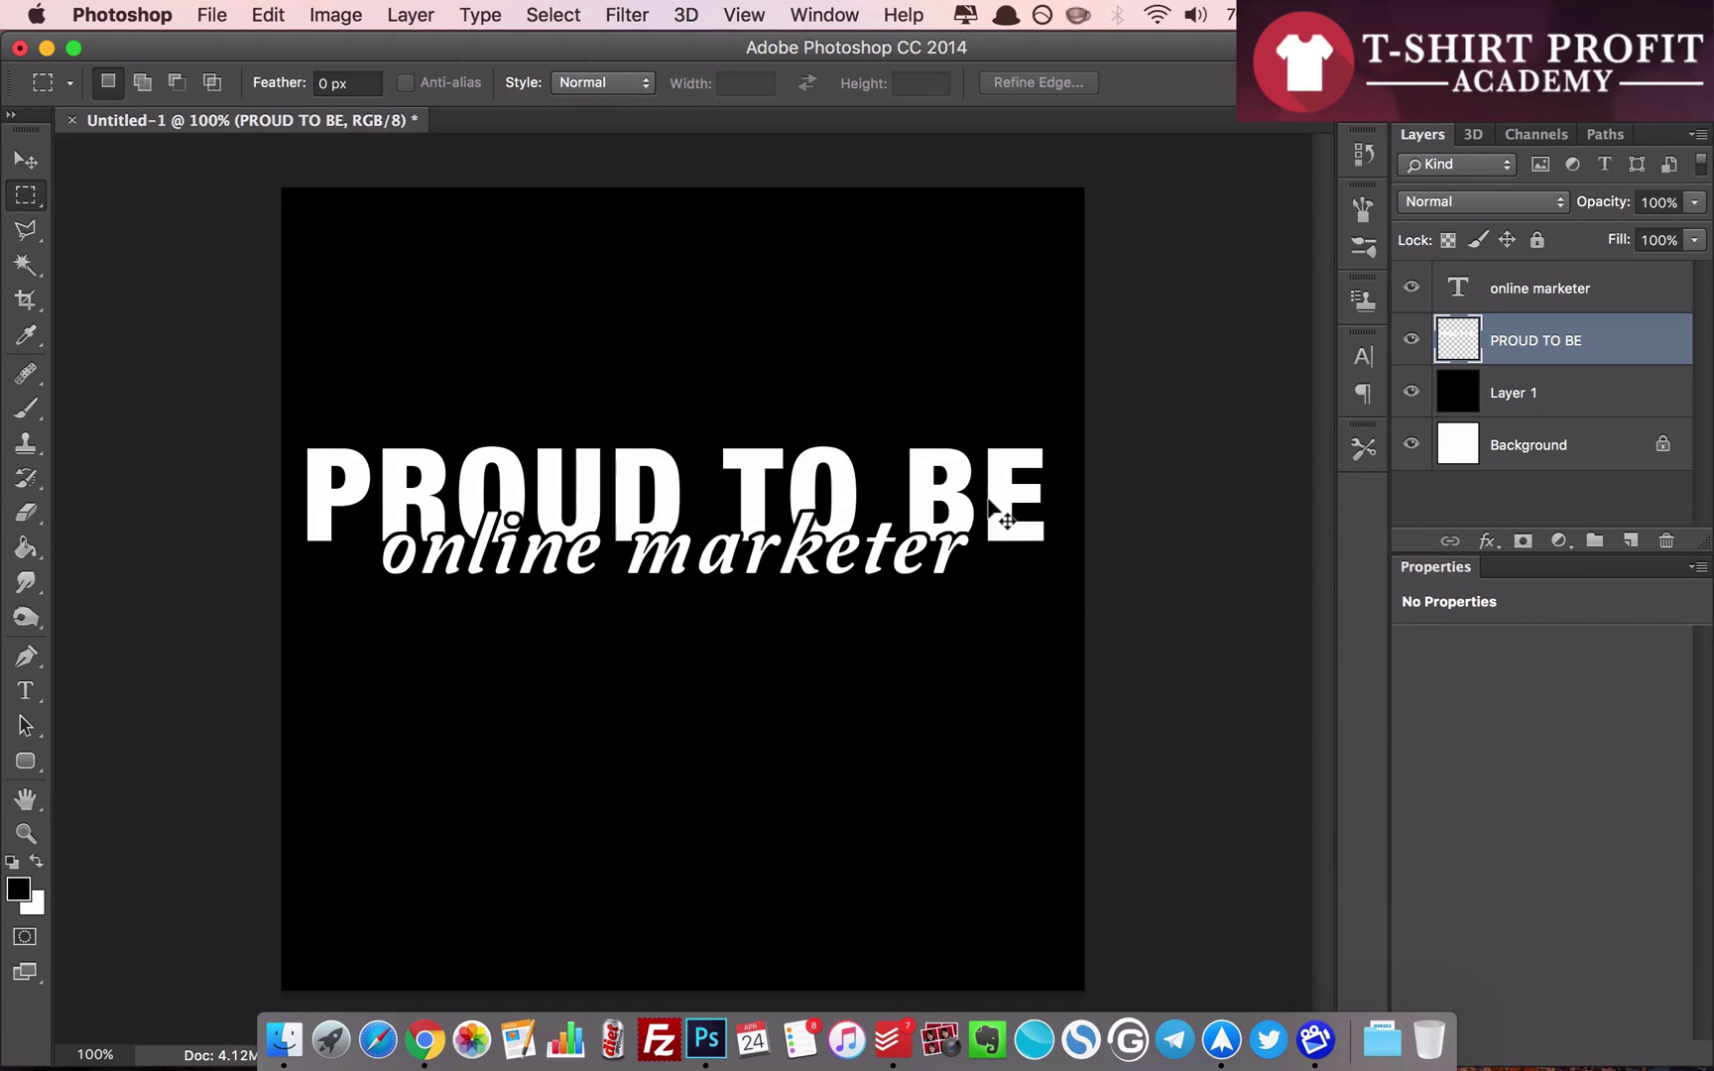
- Change the text color of "online marketer" to light yellow (faff7f)
left_click(1609, 288)
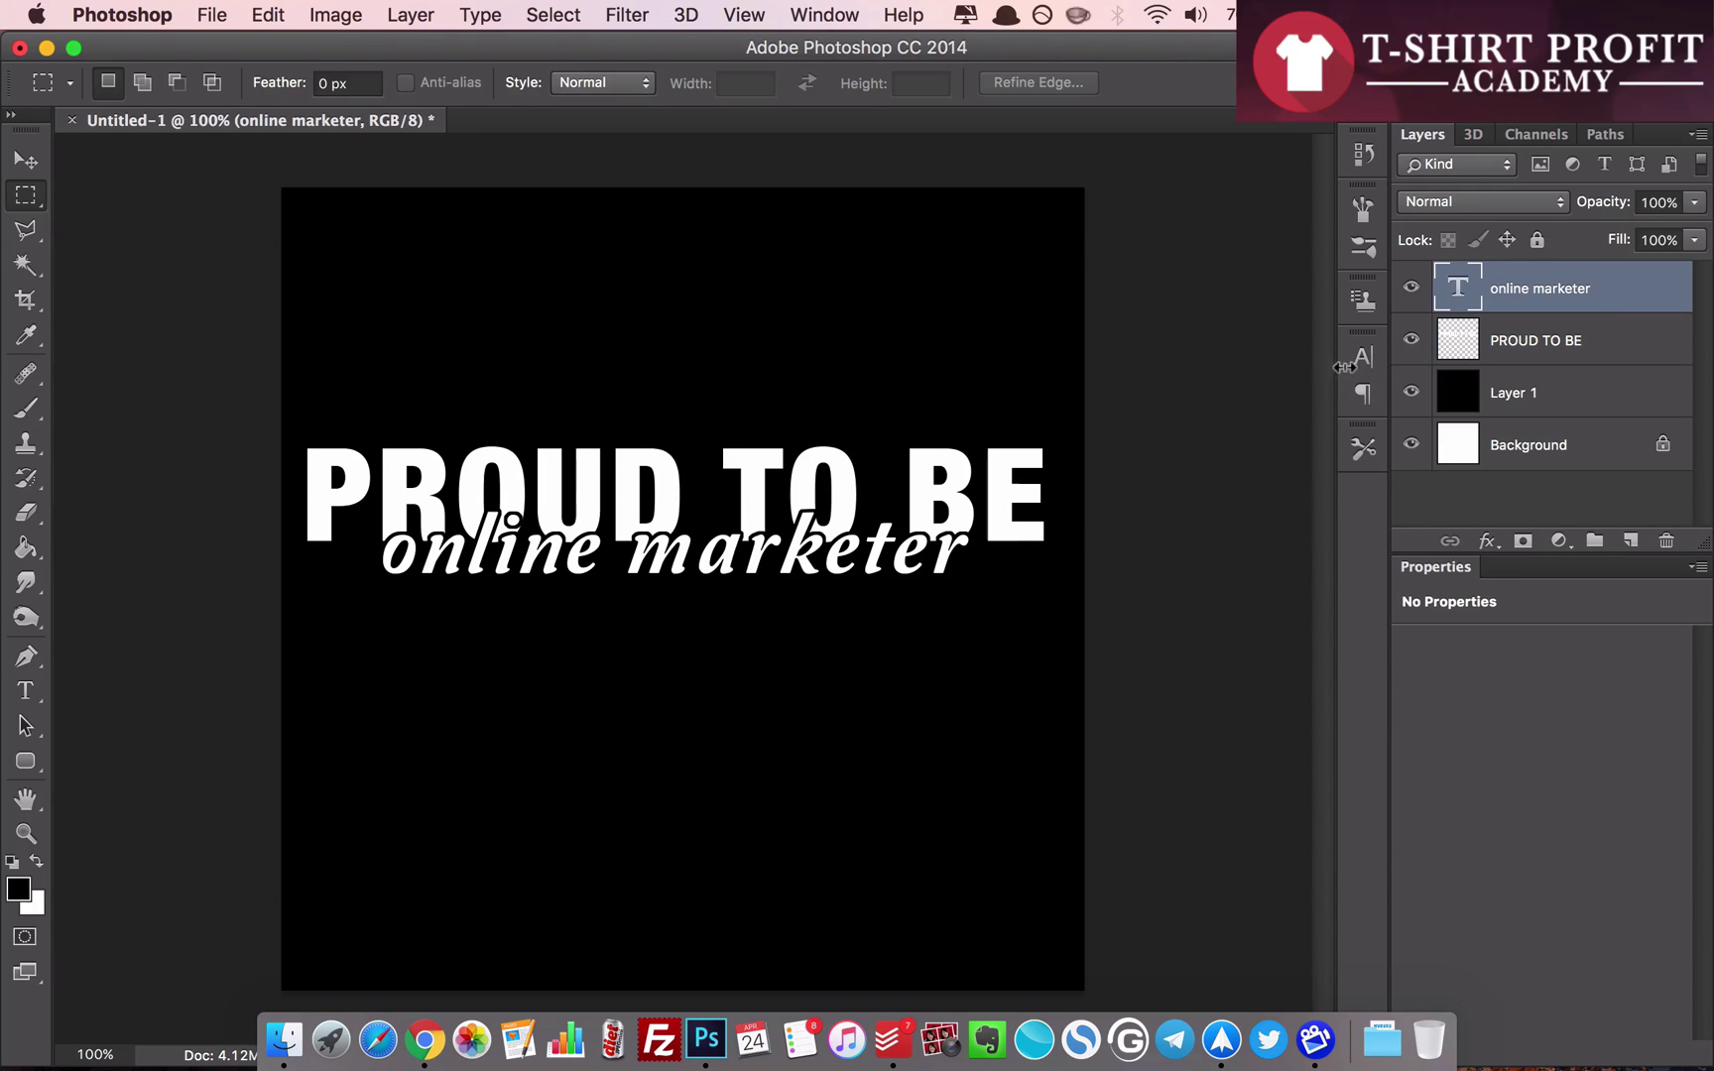
left_click(1366, 357)
left_click(1294, 508)
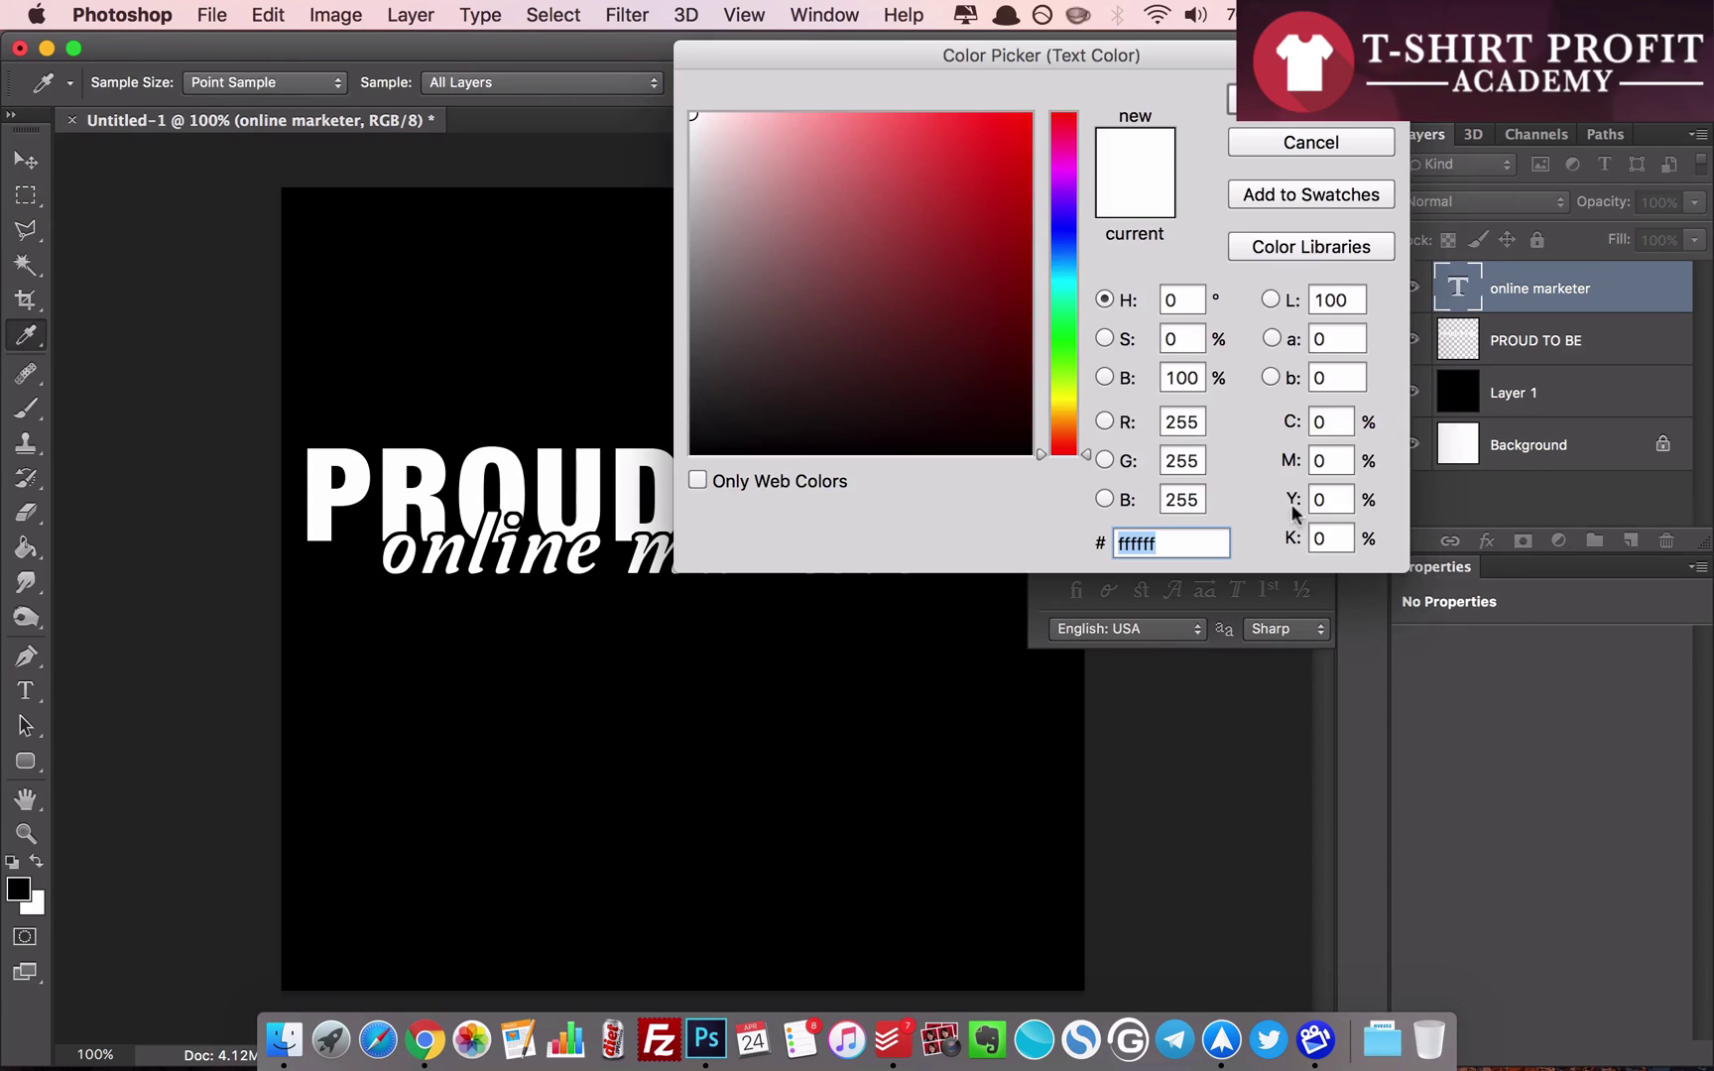
left_click_drag(1121, 55, 1557, 421)
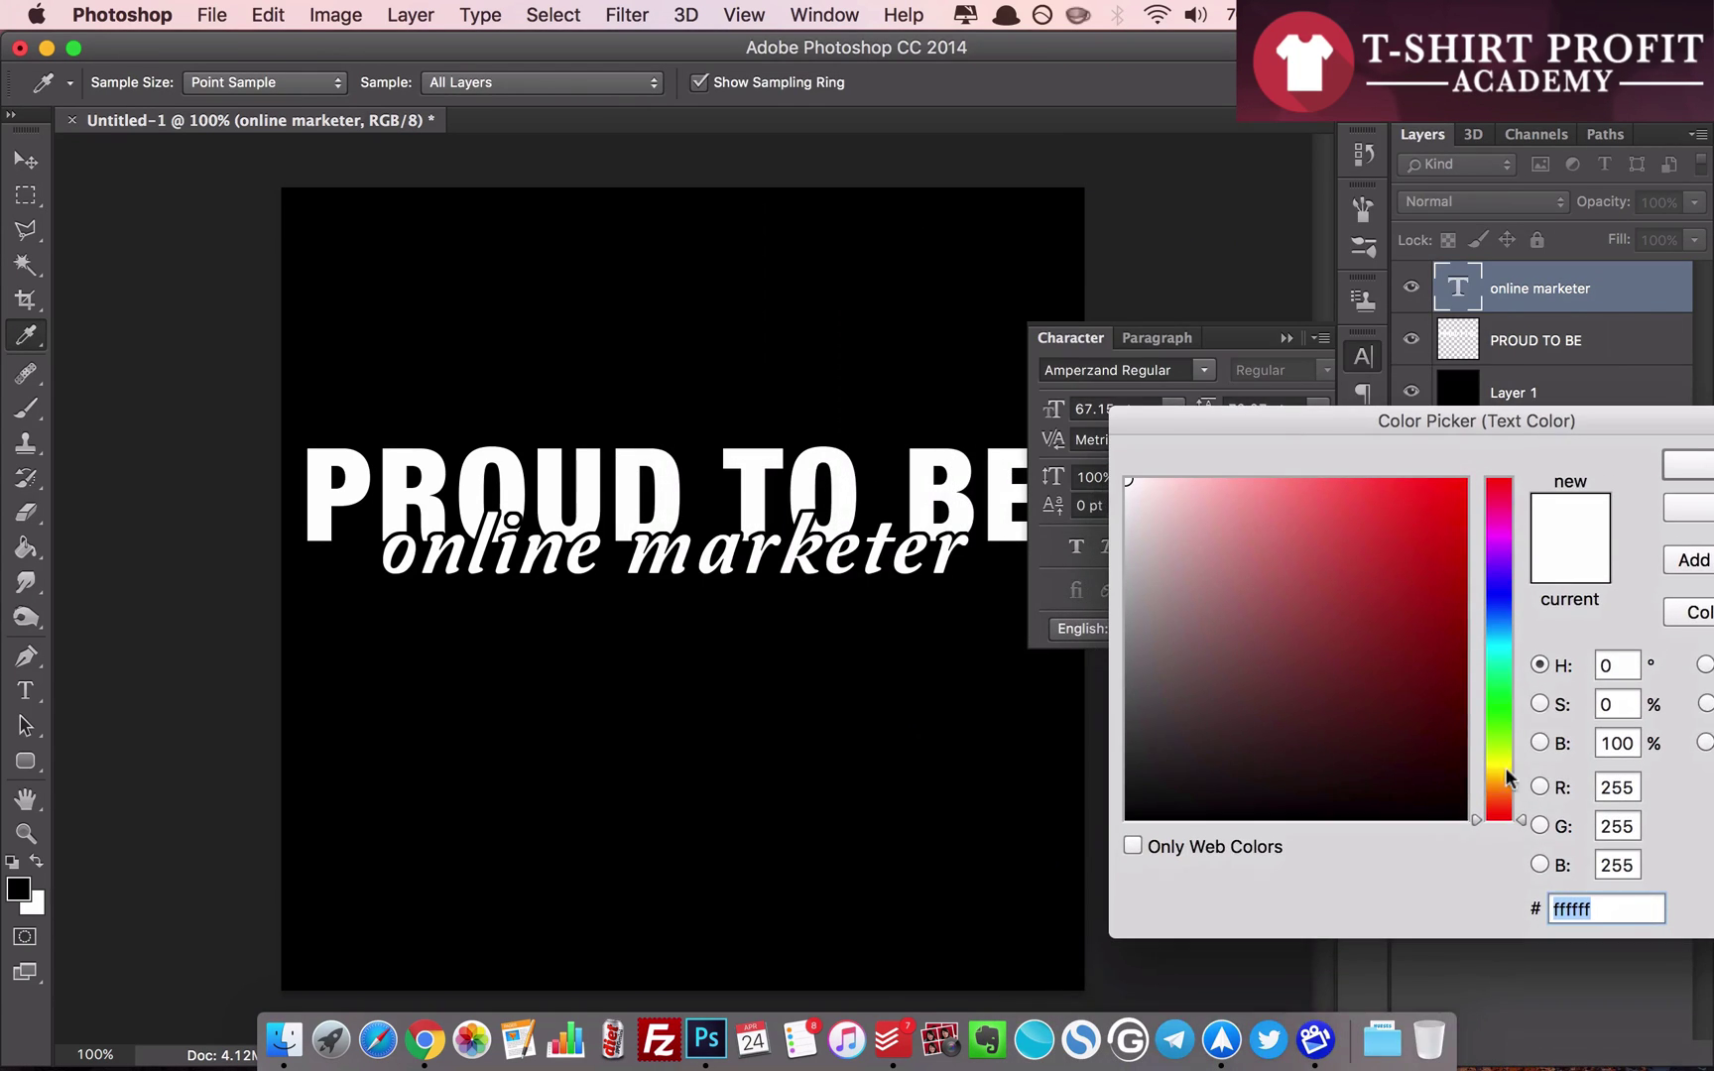
left_click_drag(1507, 779, 1504, 760)
mouse_move(1245, 570)
left_mouse_down()
mouse_move(1240, 509)
mouse_move(1275, 457)
mouse_move(1297, 480)
left_mouse_up()
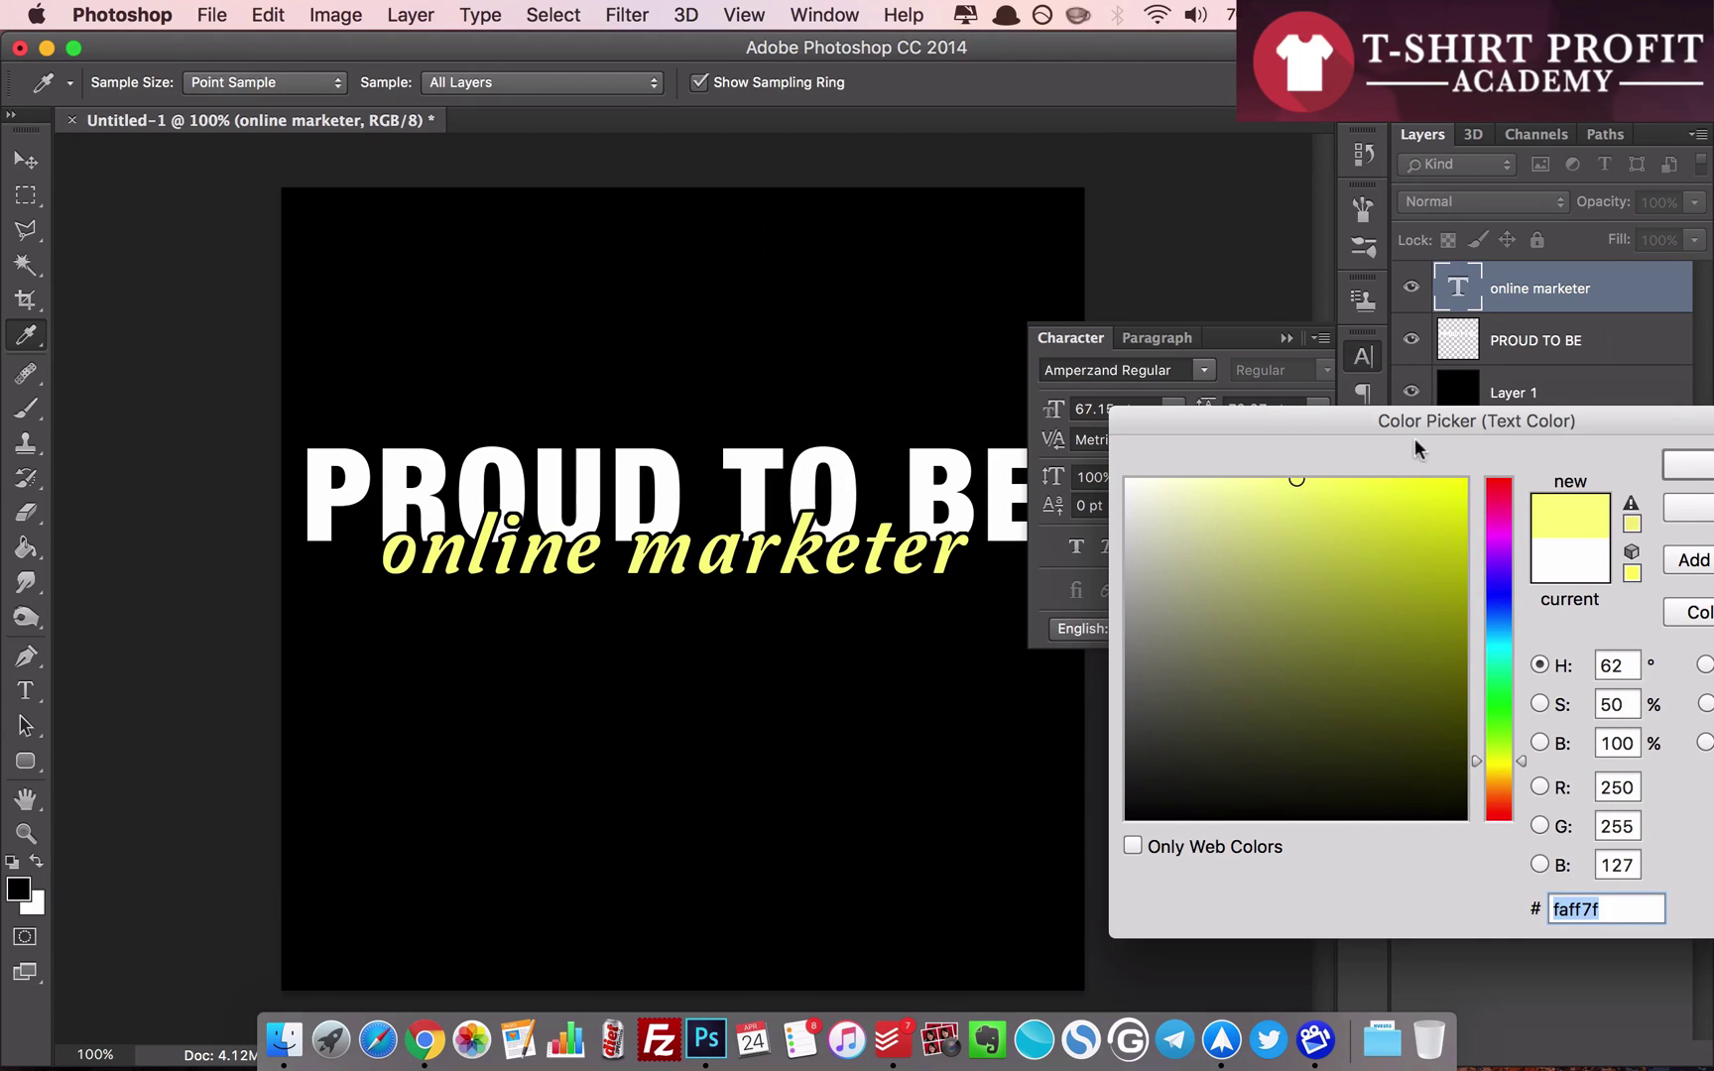
left_click_drag(1414, 447, 1113, 504)
left_click(1513, 522)
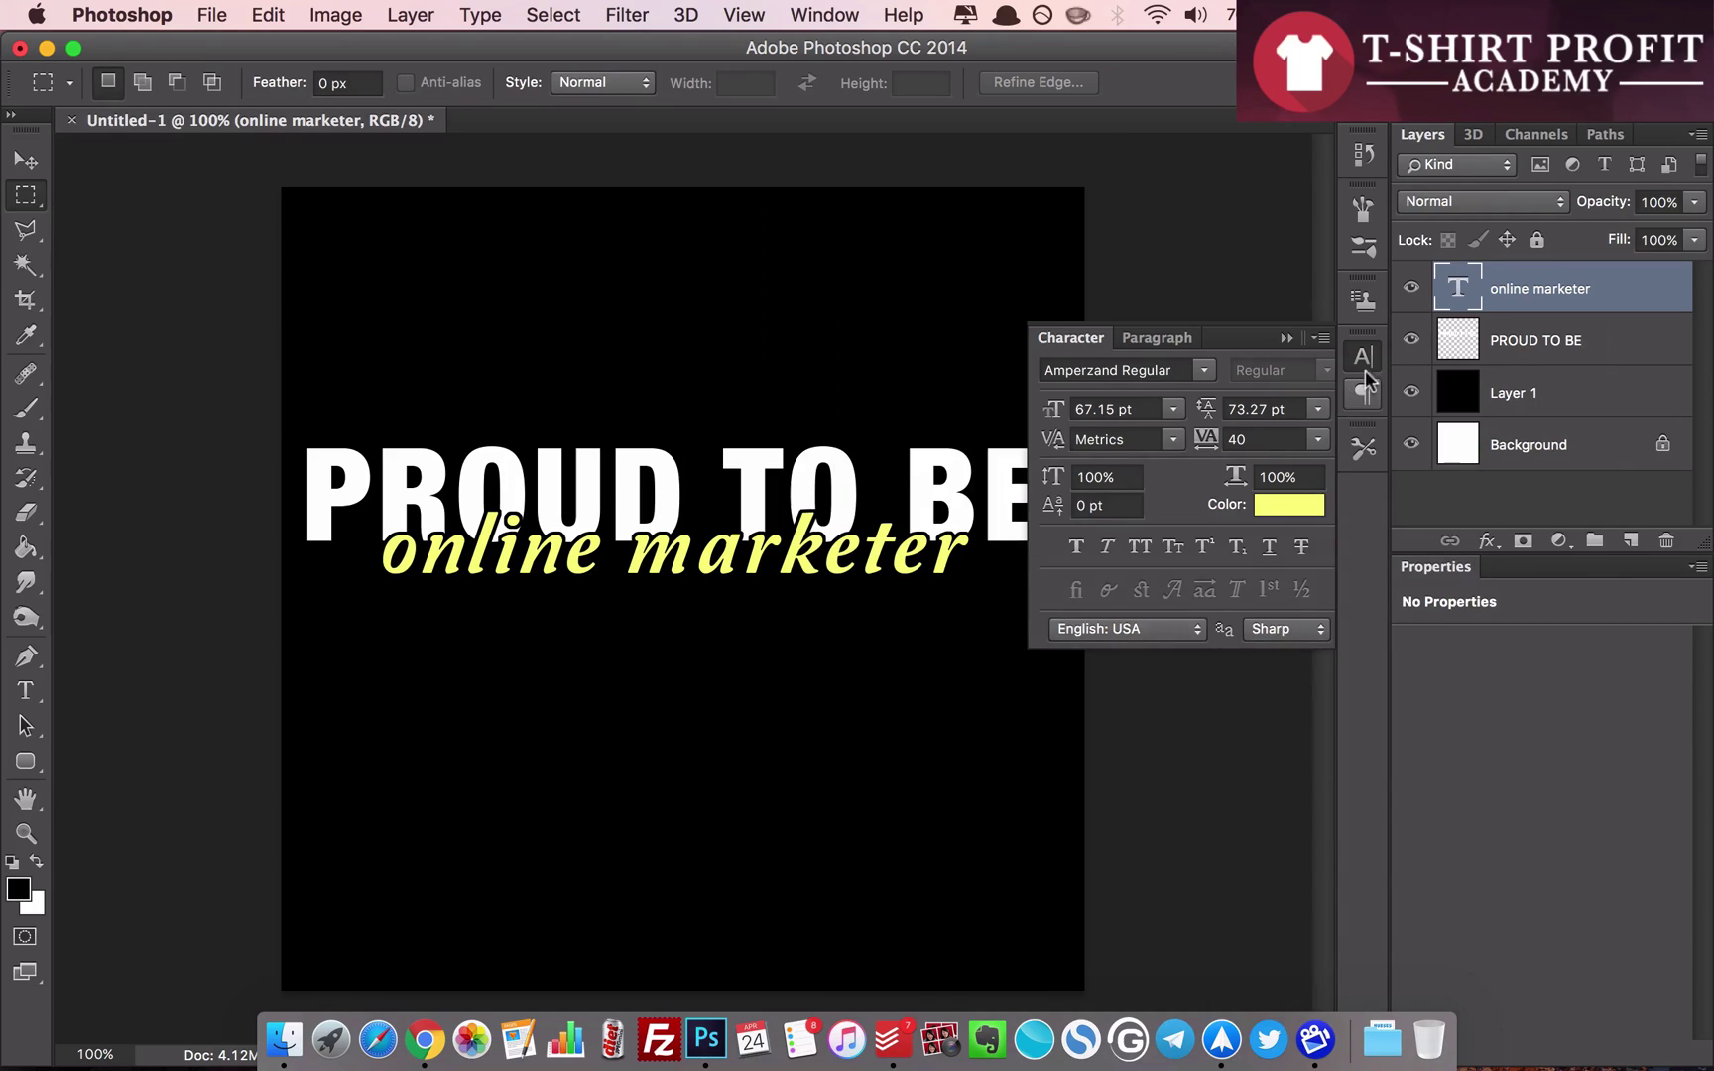
left_click(1364, 367)
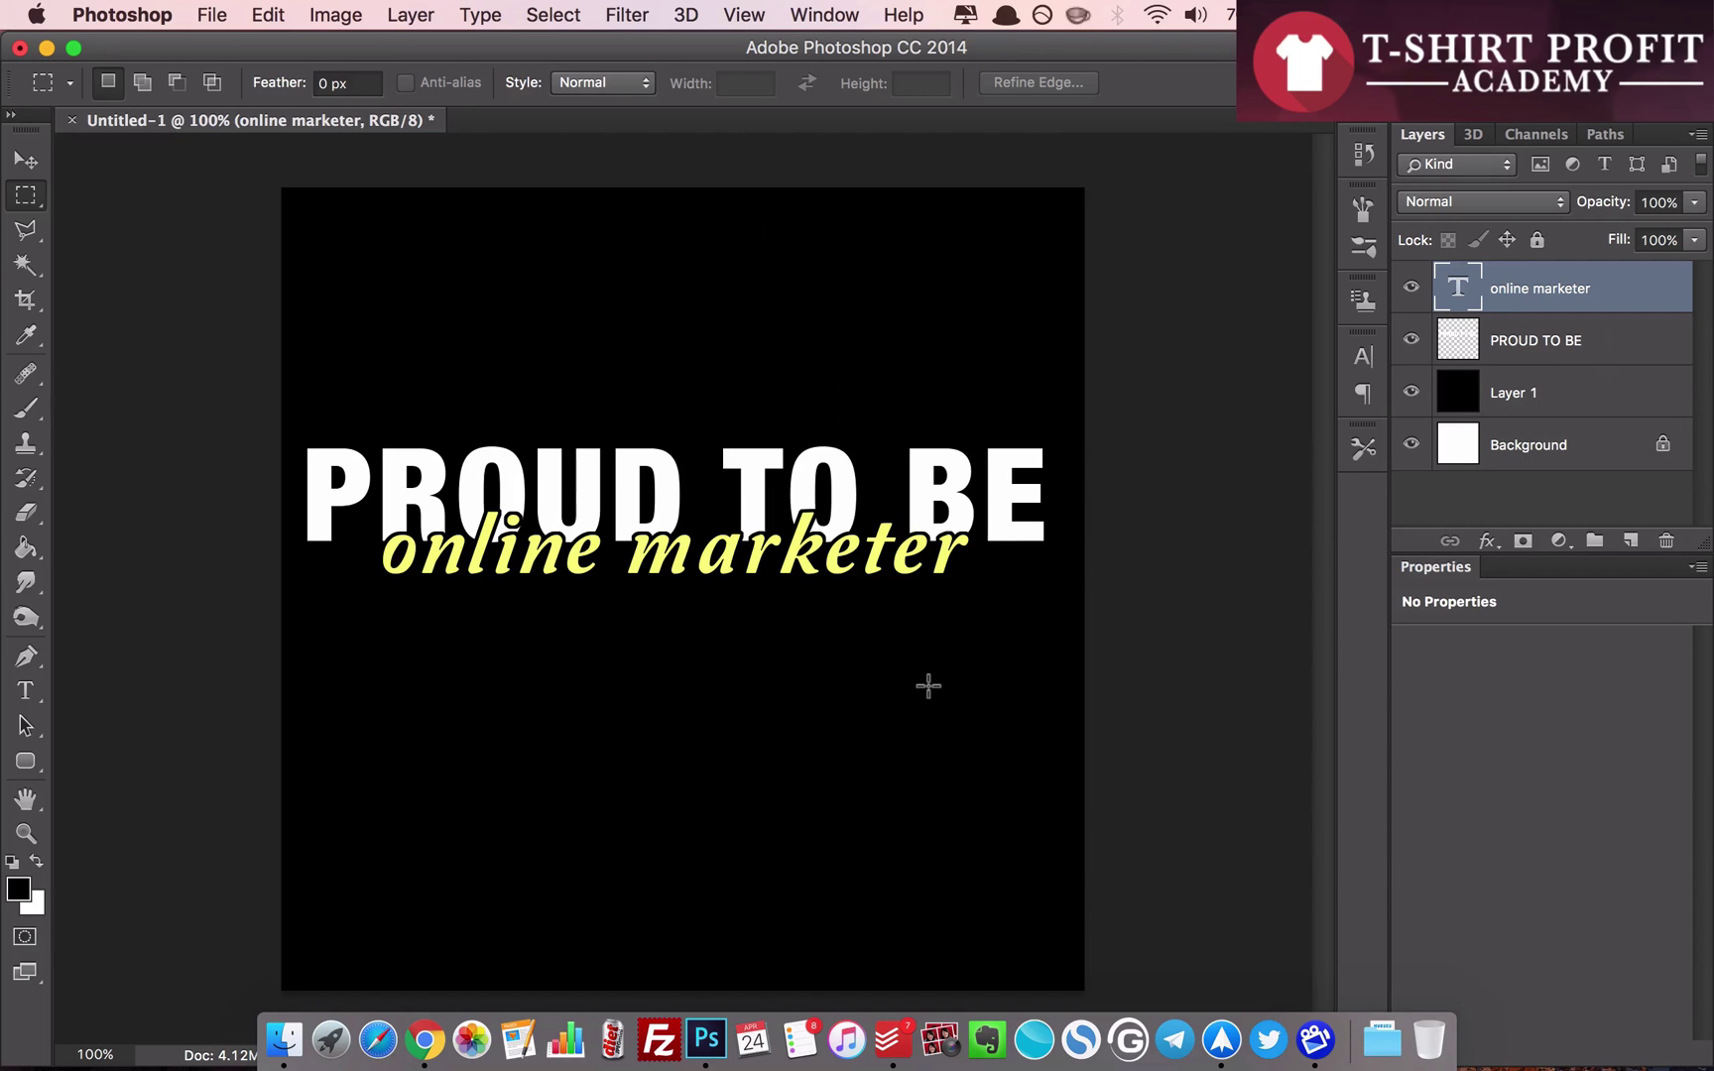
- Compare the yellow text and its cutout gap up close with the sample image in the Facebook group post
key("super+equal")
key("super+Tab")
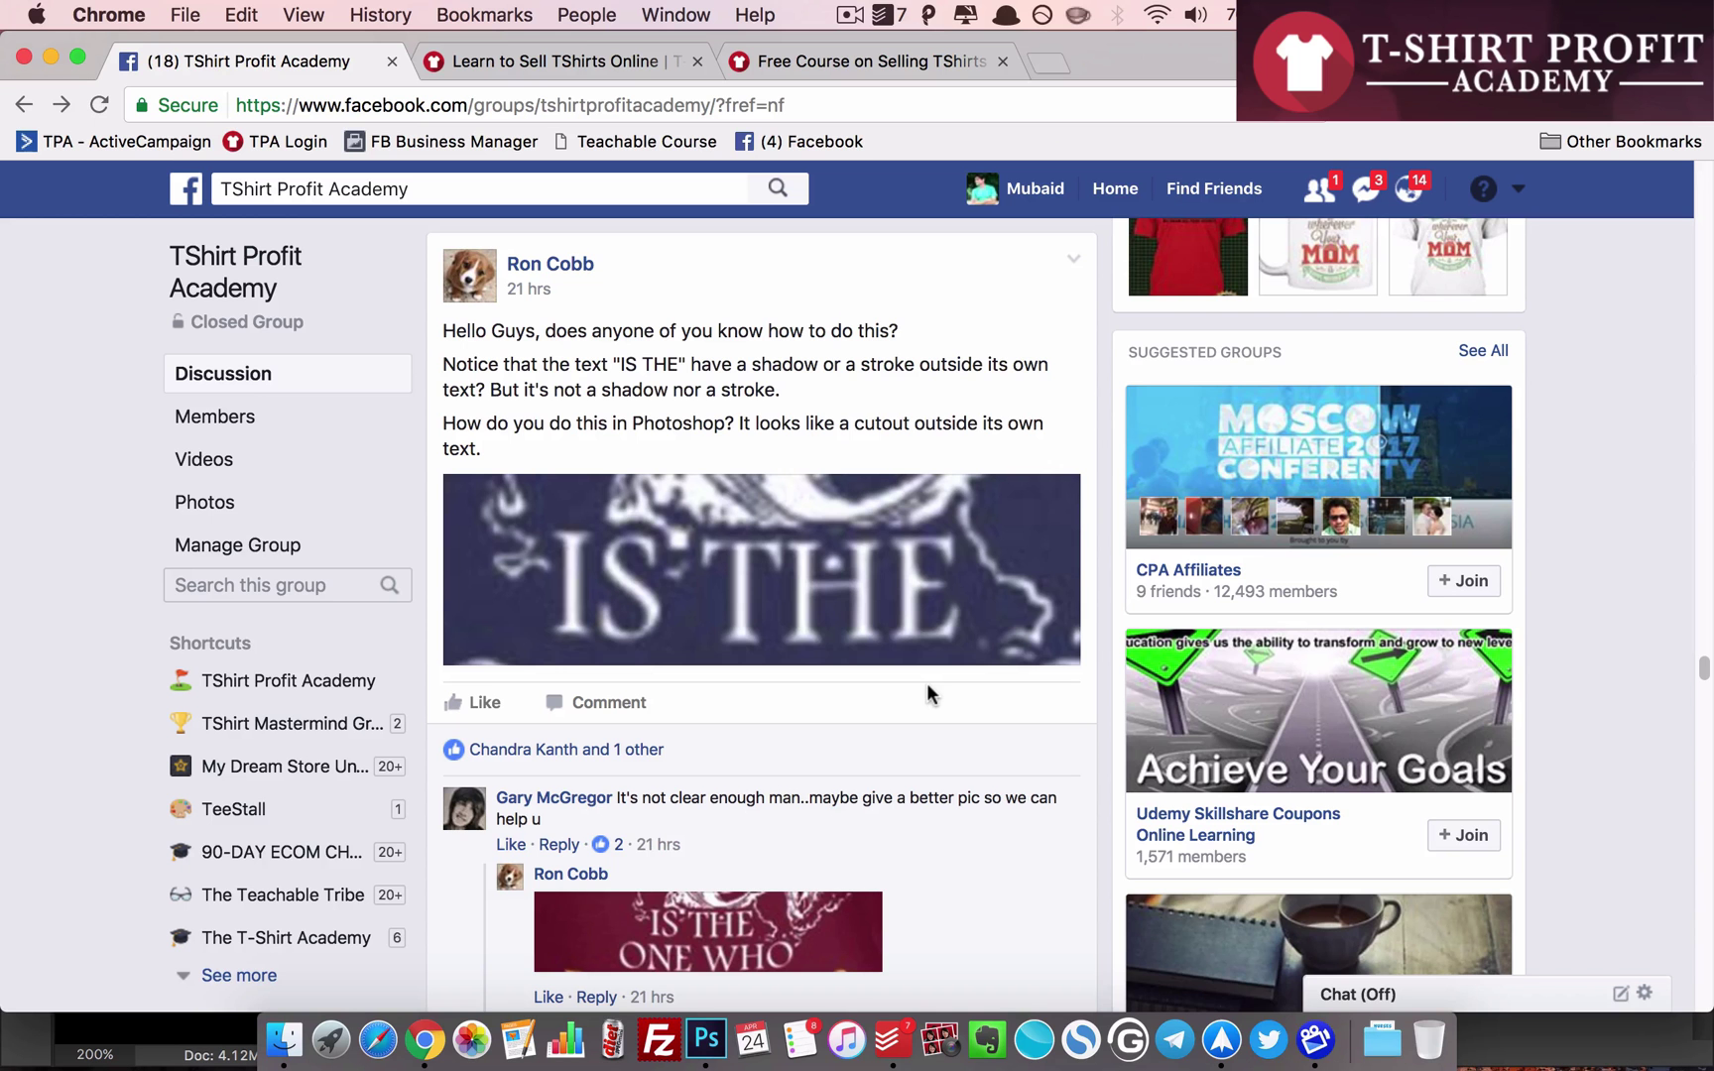
key("super+Tab")
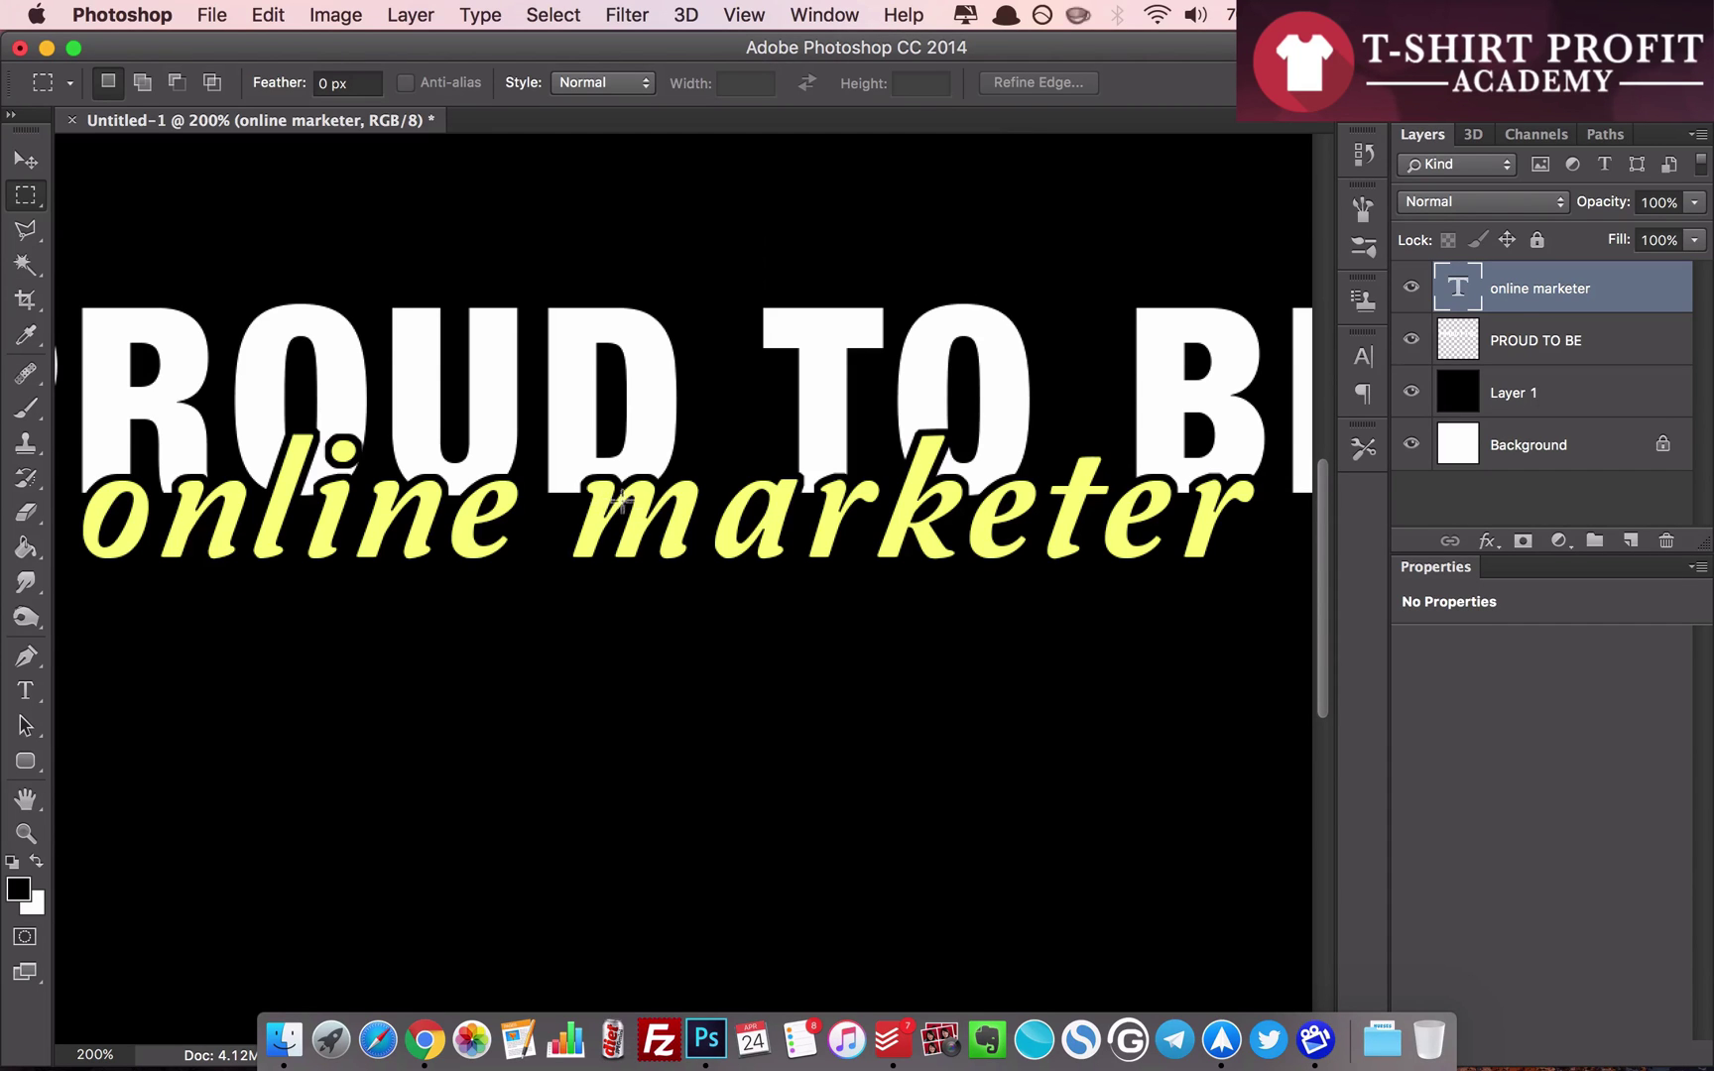
scroll(622, 501, "left", 5)
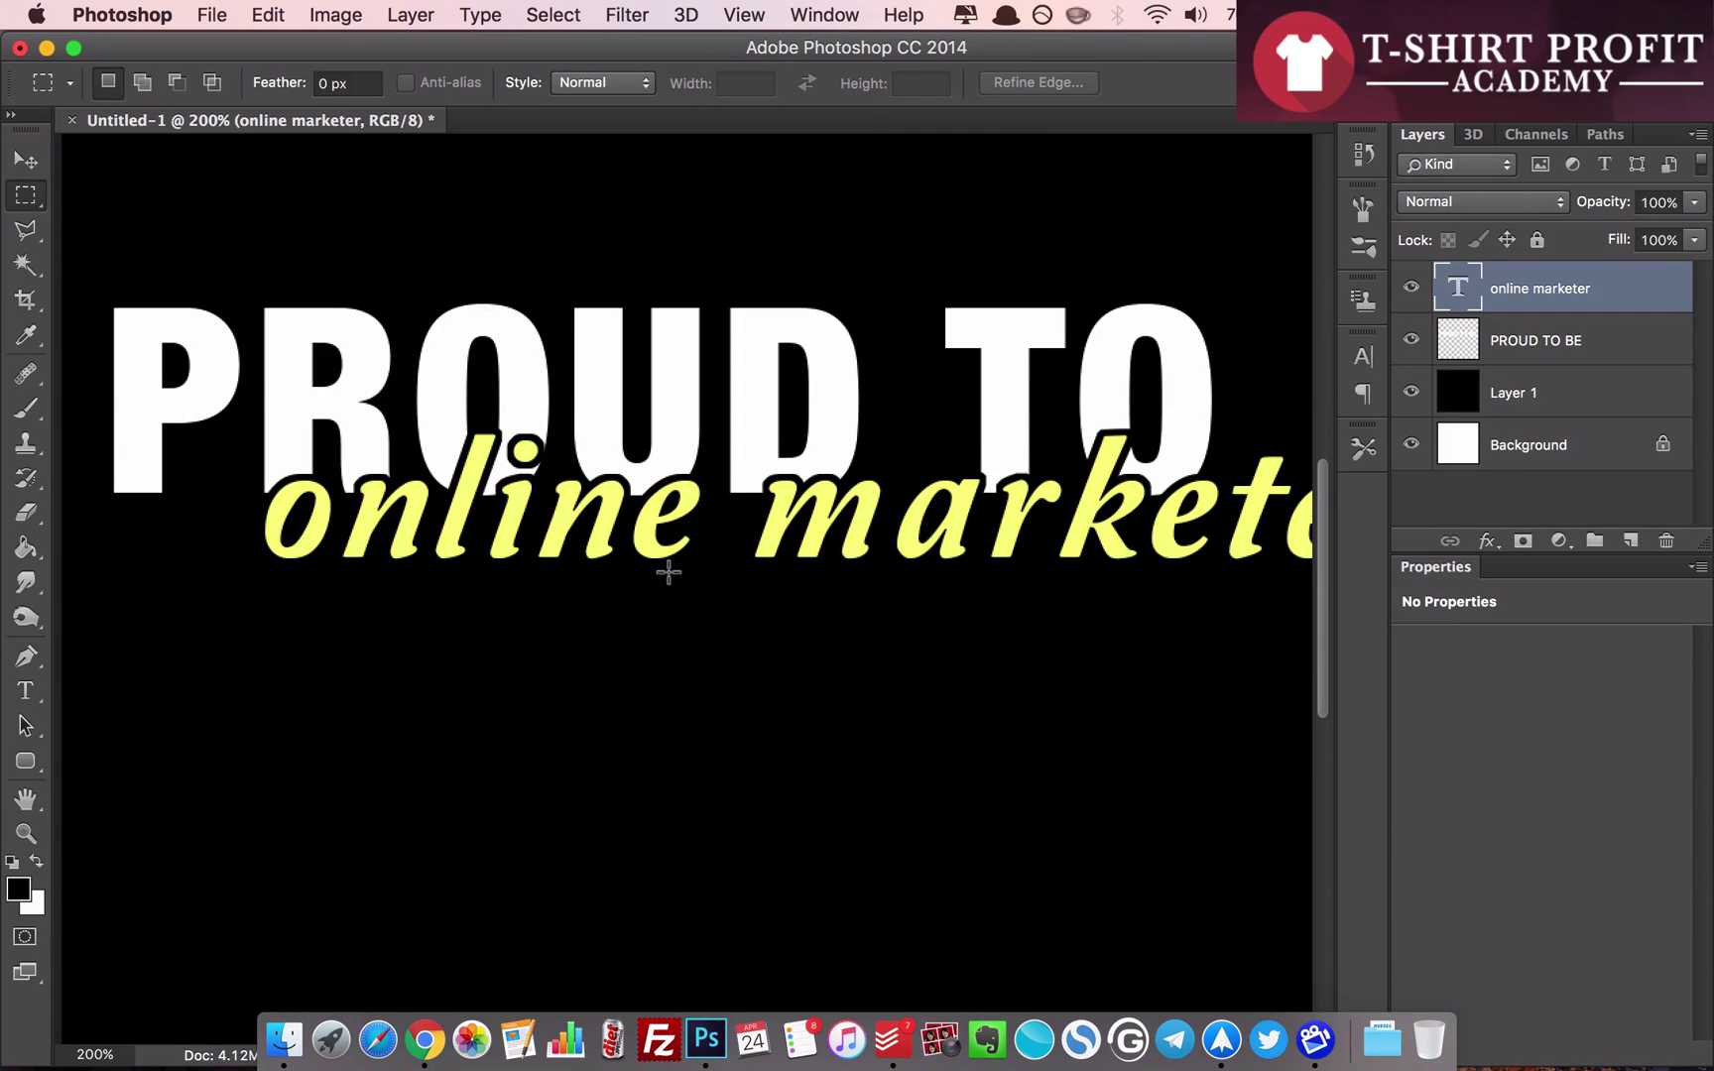
scroll(668, 572, "right", 6)
scroll(674, 580, "left", 5)
scroll(685, 590, "up", 2)
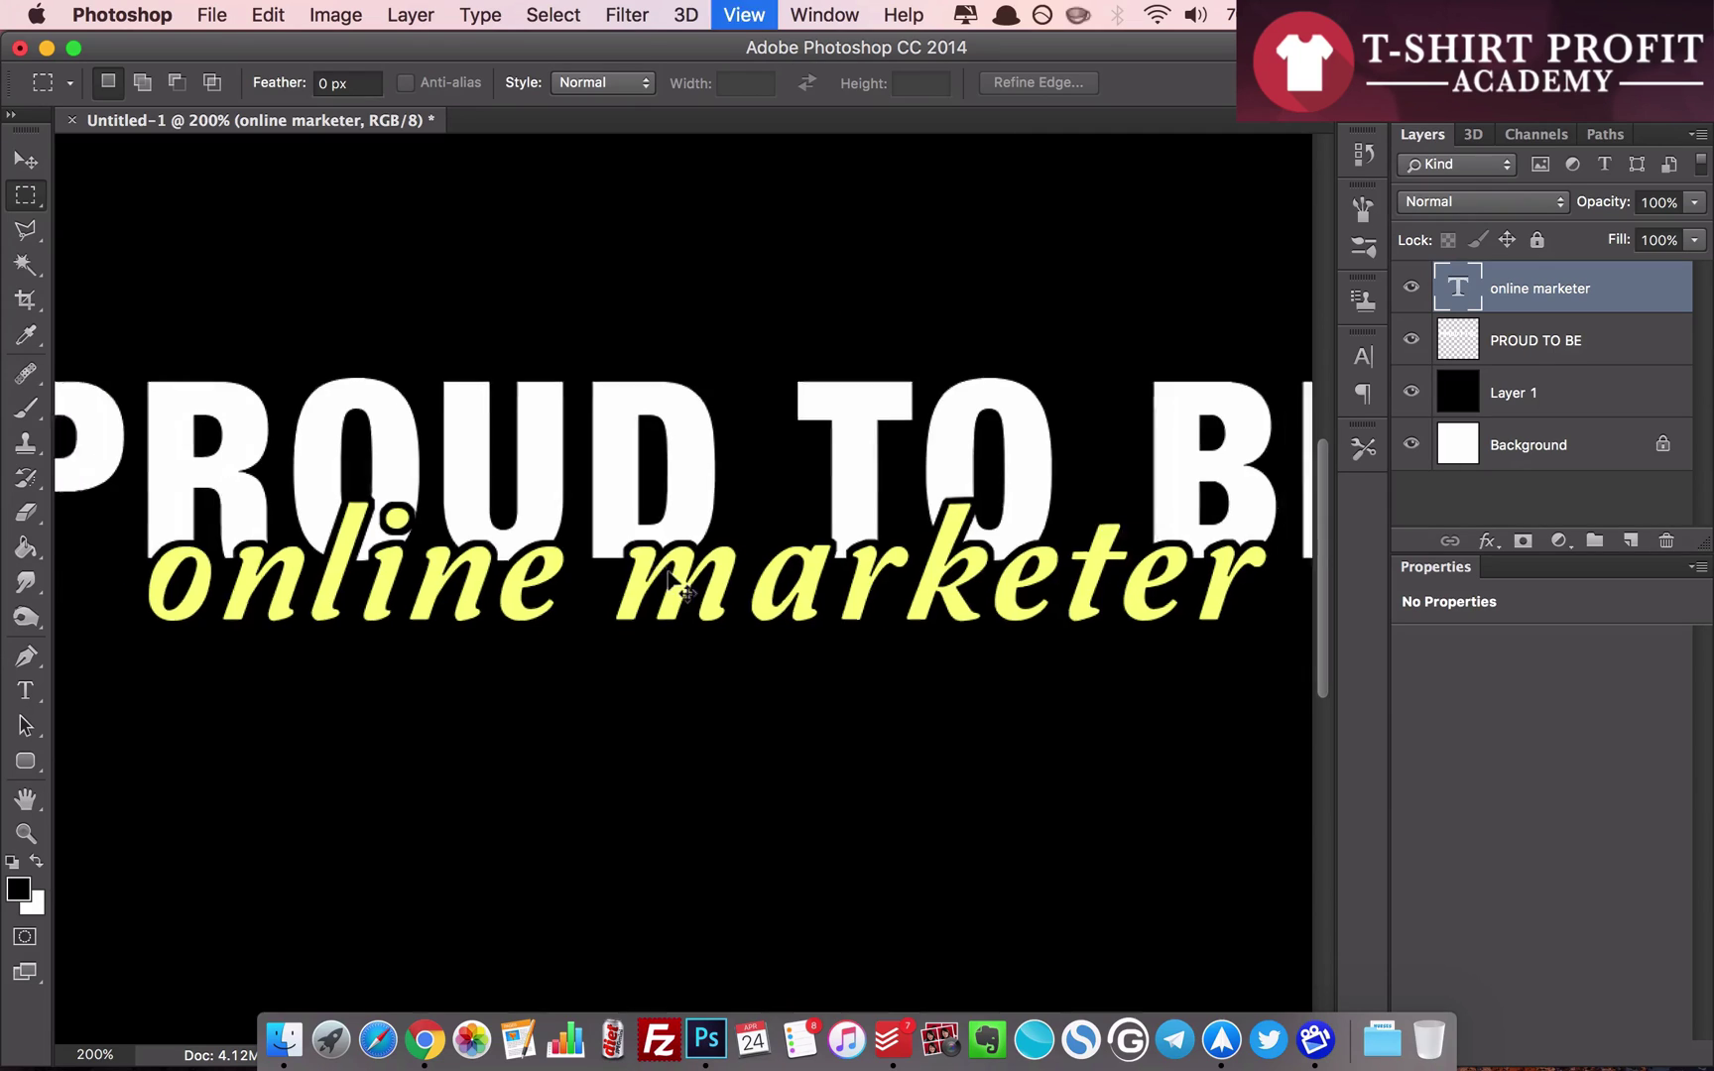
key("super+minus")
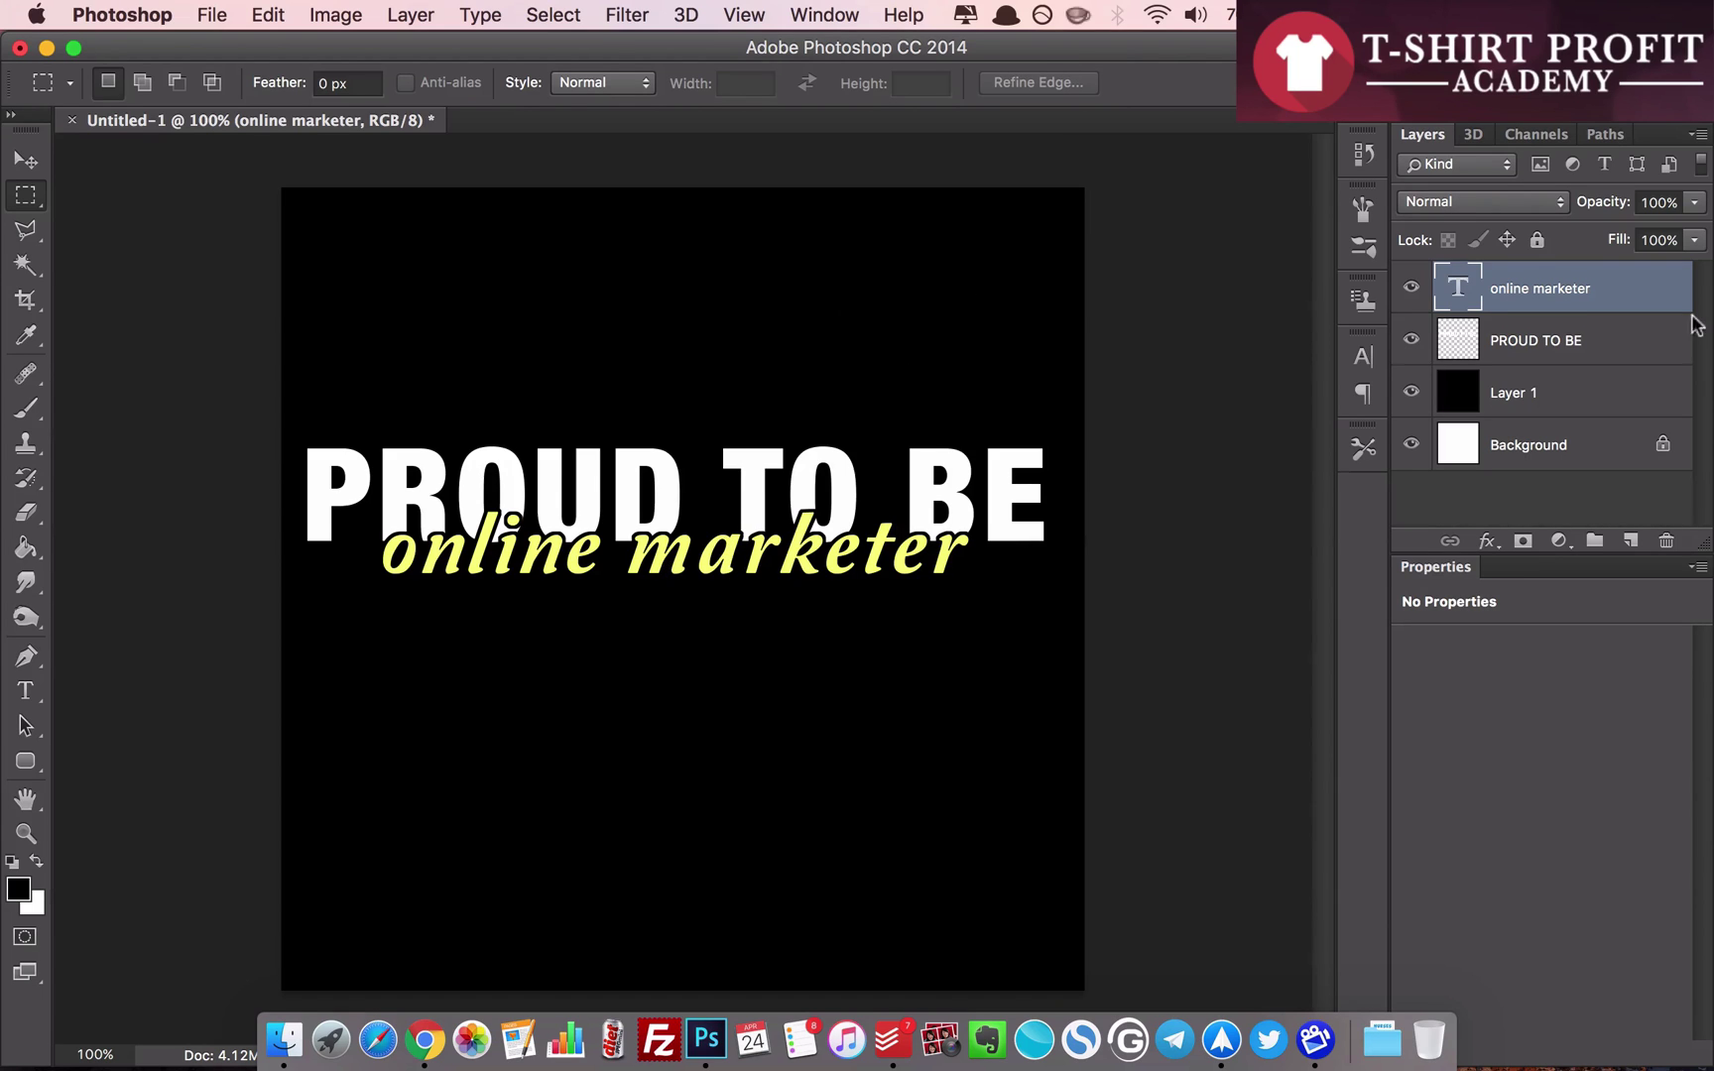
- Delete the "online marketer" and "PROUD TO BE" layers, keeping only the black layer and the background
left_click(1634, 341, "shift")
key("Delete")
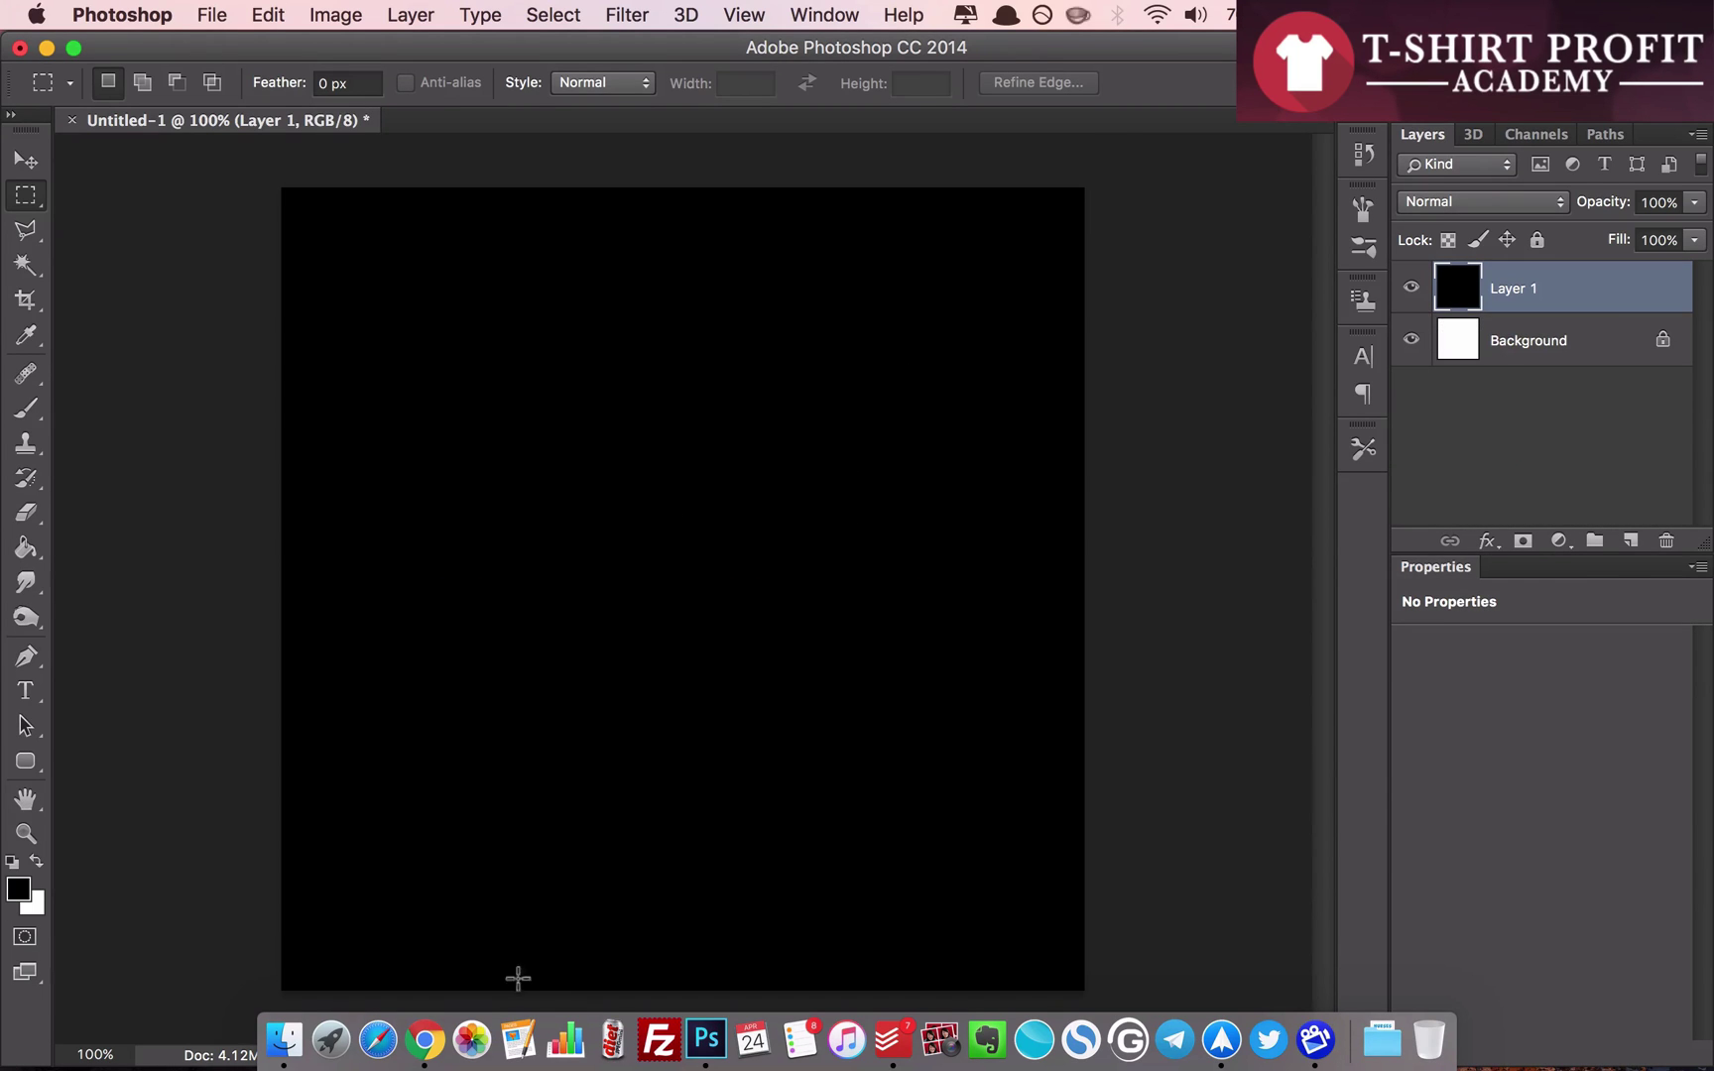
- Switch to Chrome and open images.google.com in a new tab
left_click(437, 1026)
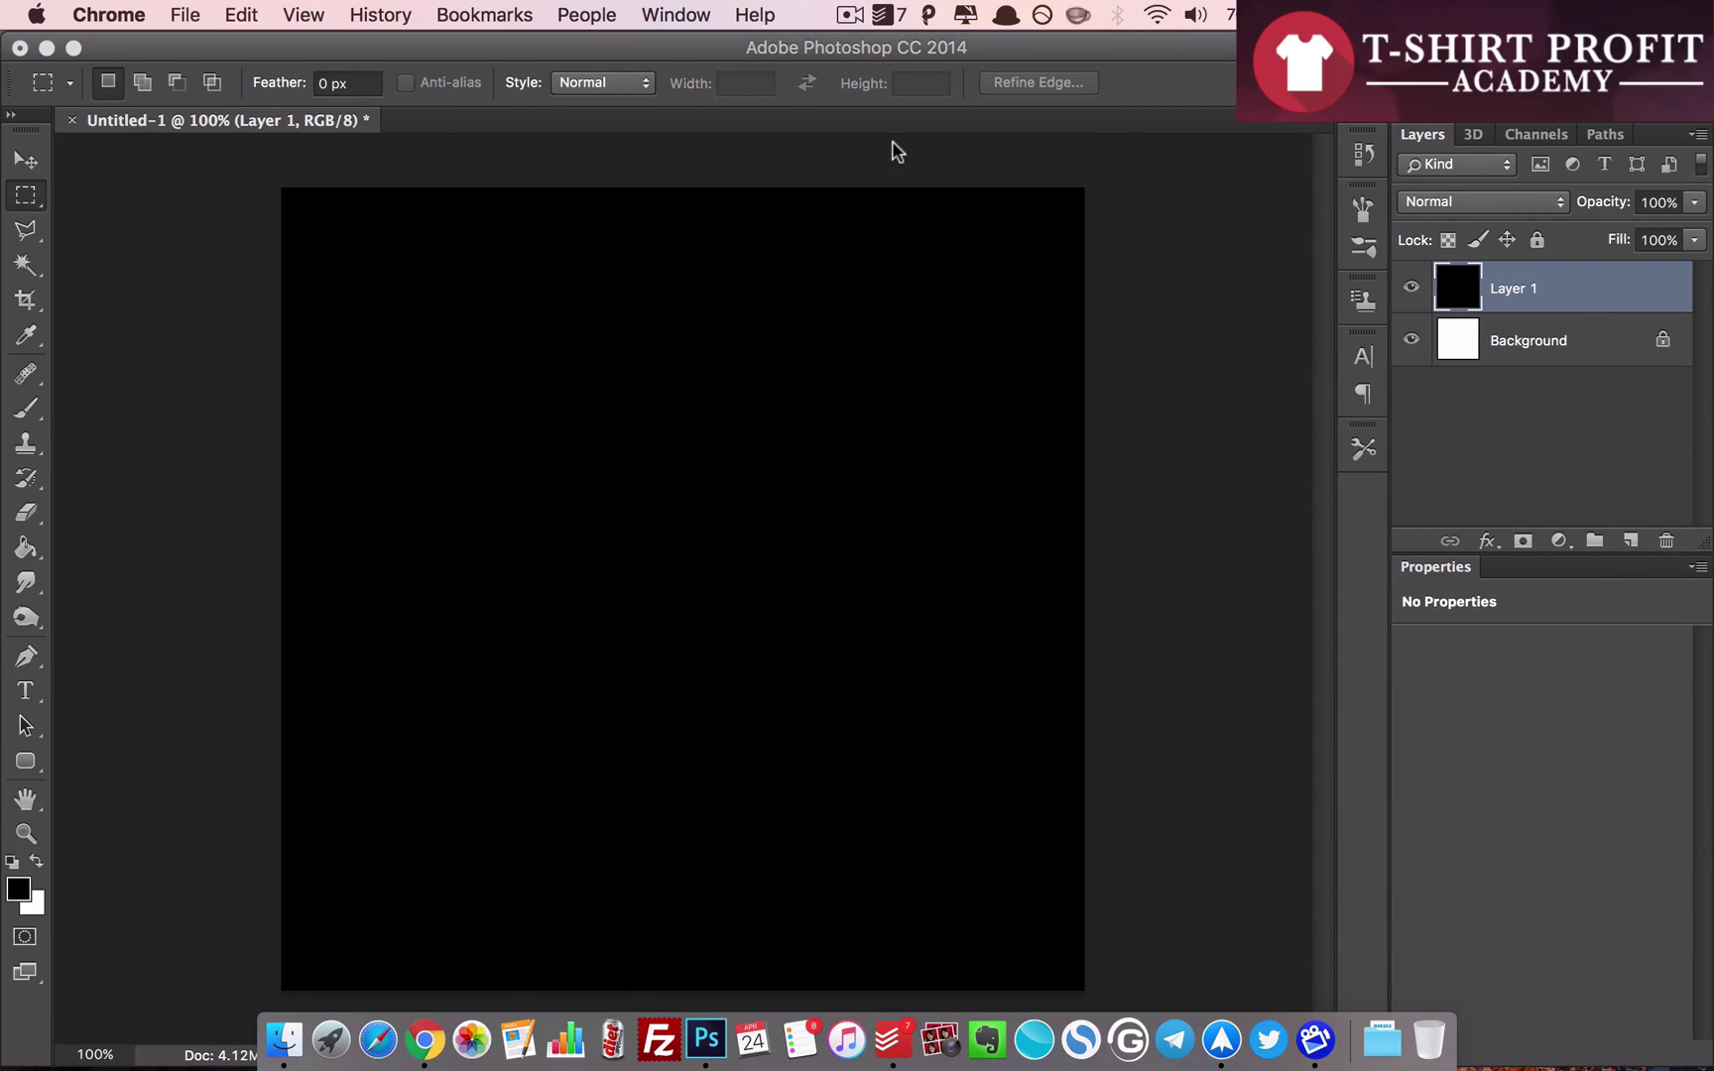
left_click(426, 1026)
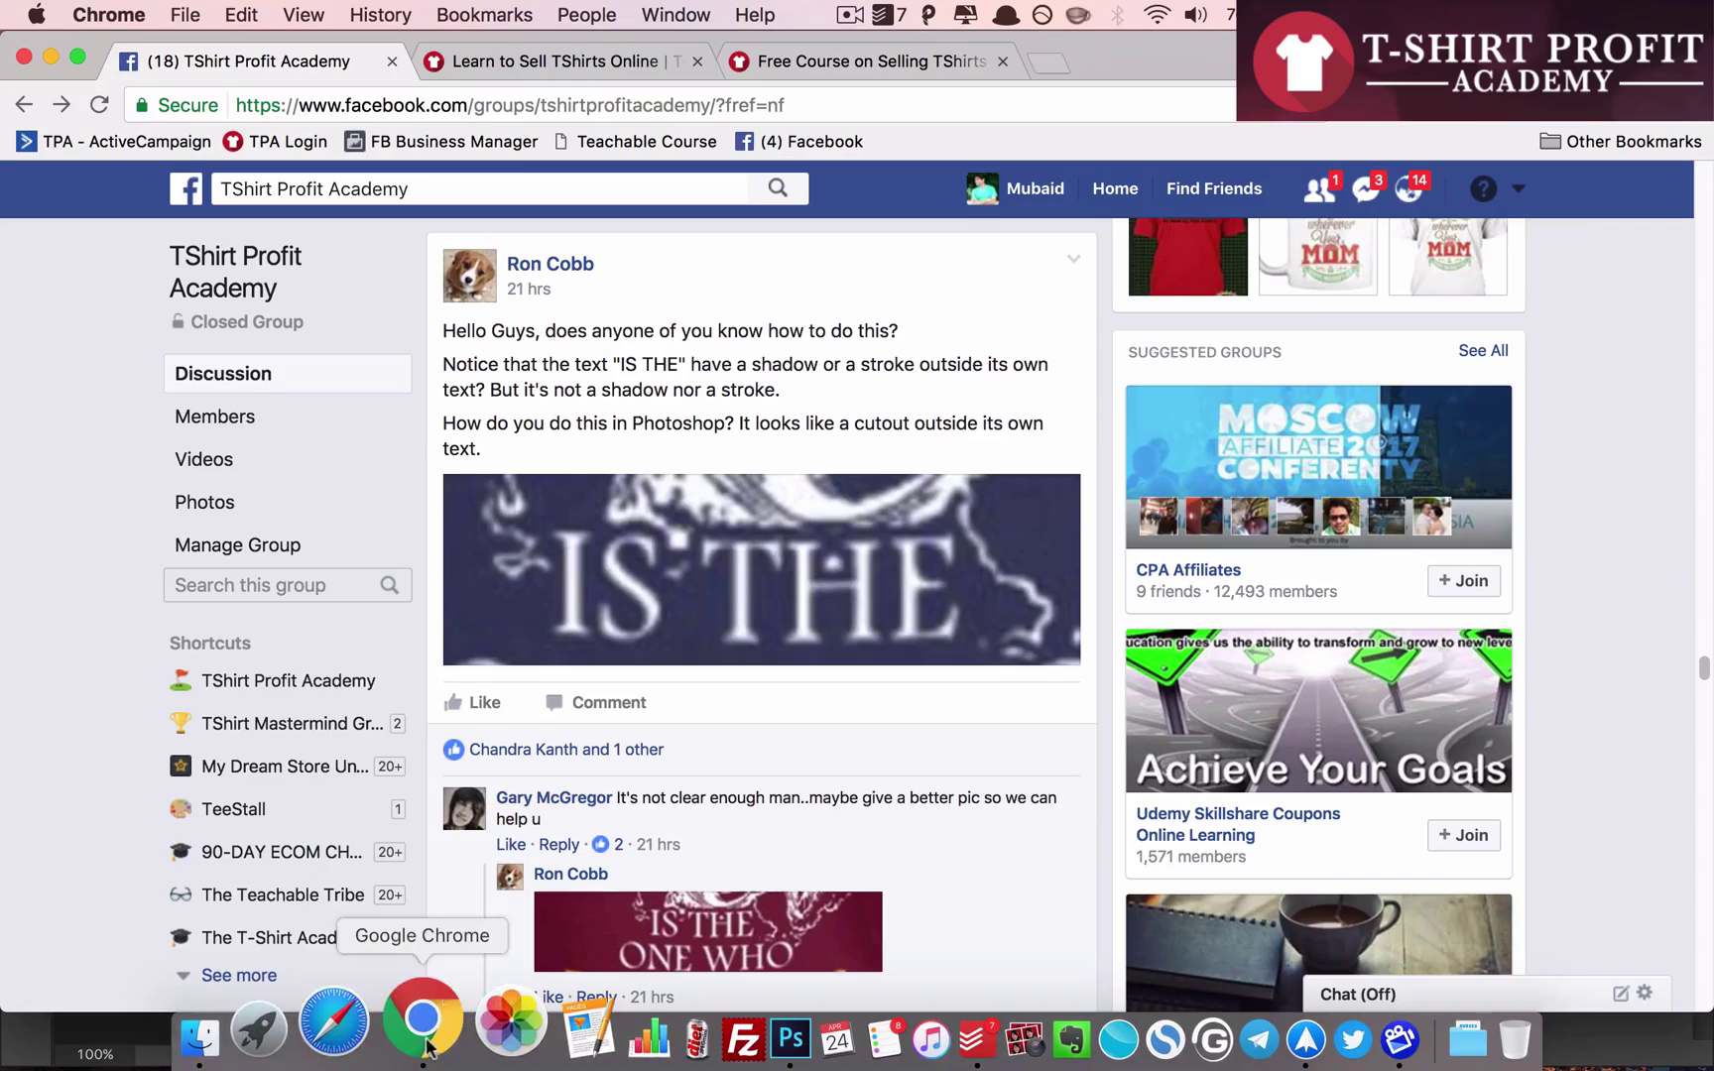
left_click(1048, 62)
type("images.google.com")
key("Return")
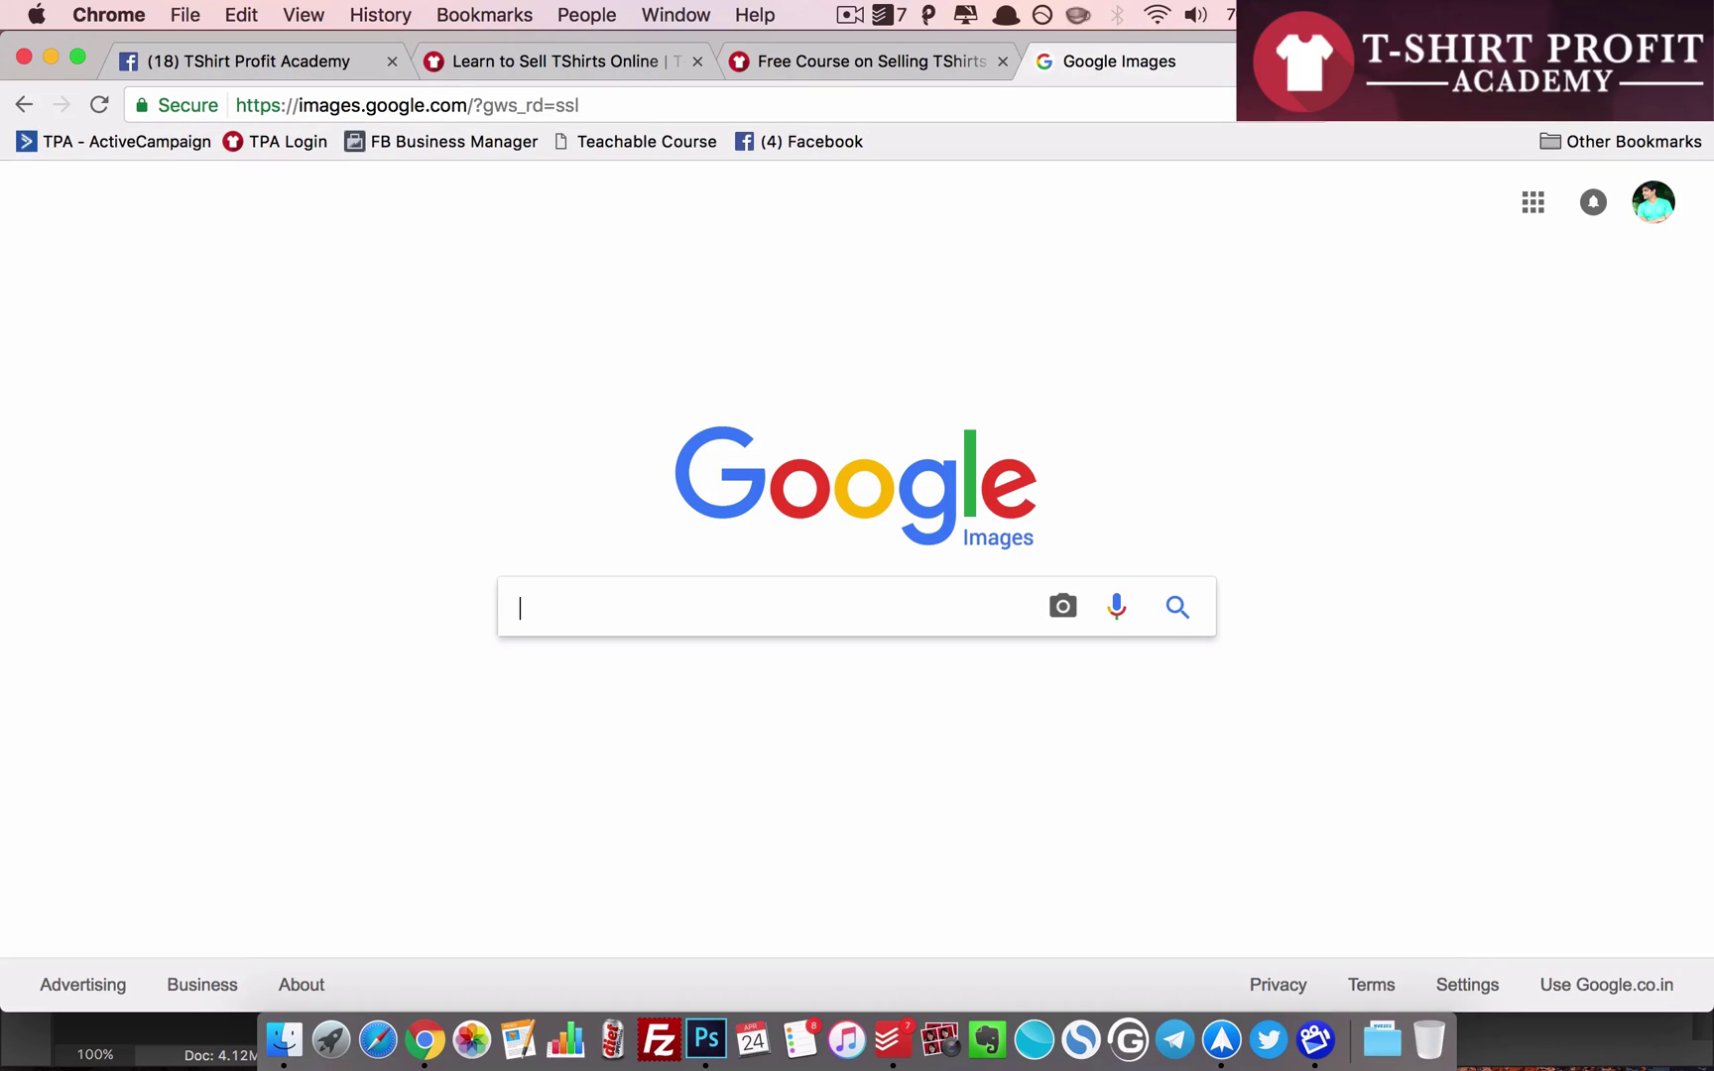
- Search Google Images for "wolf silhouette"
key("super+r")
type("wolf so")
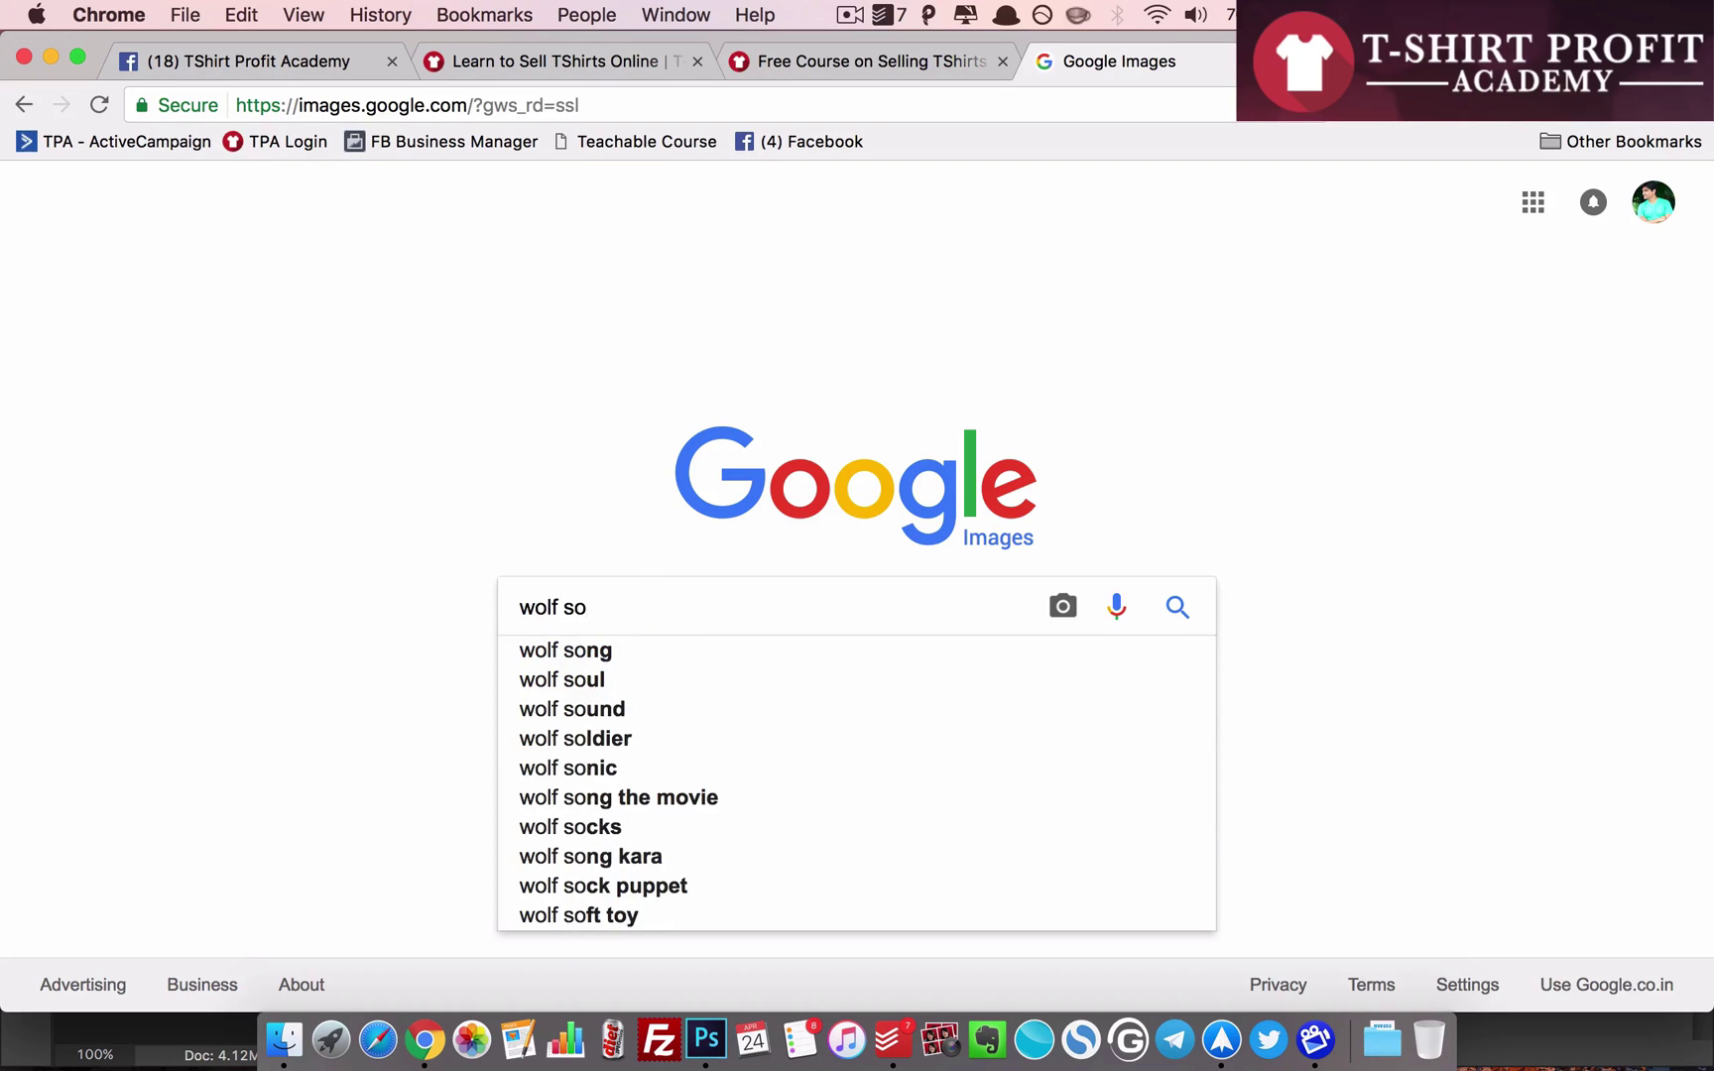
key("BackSpace")
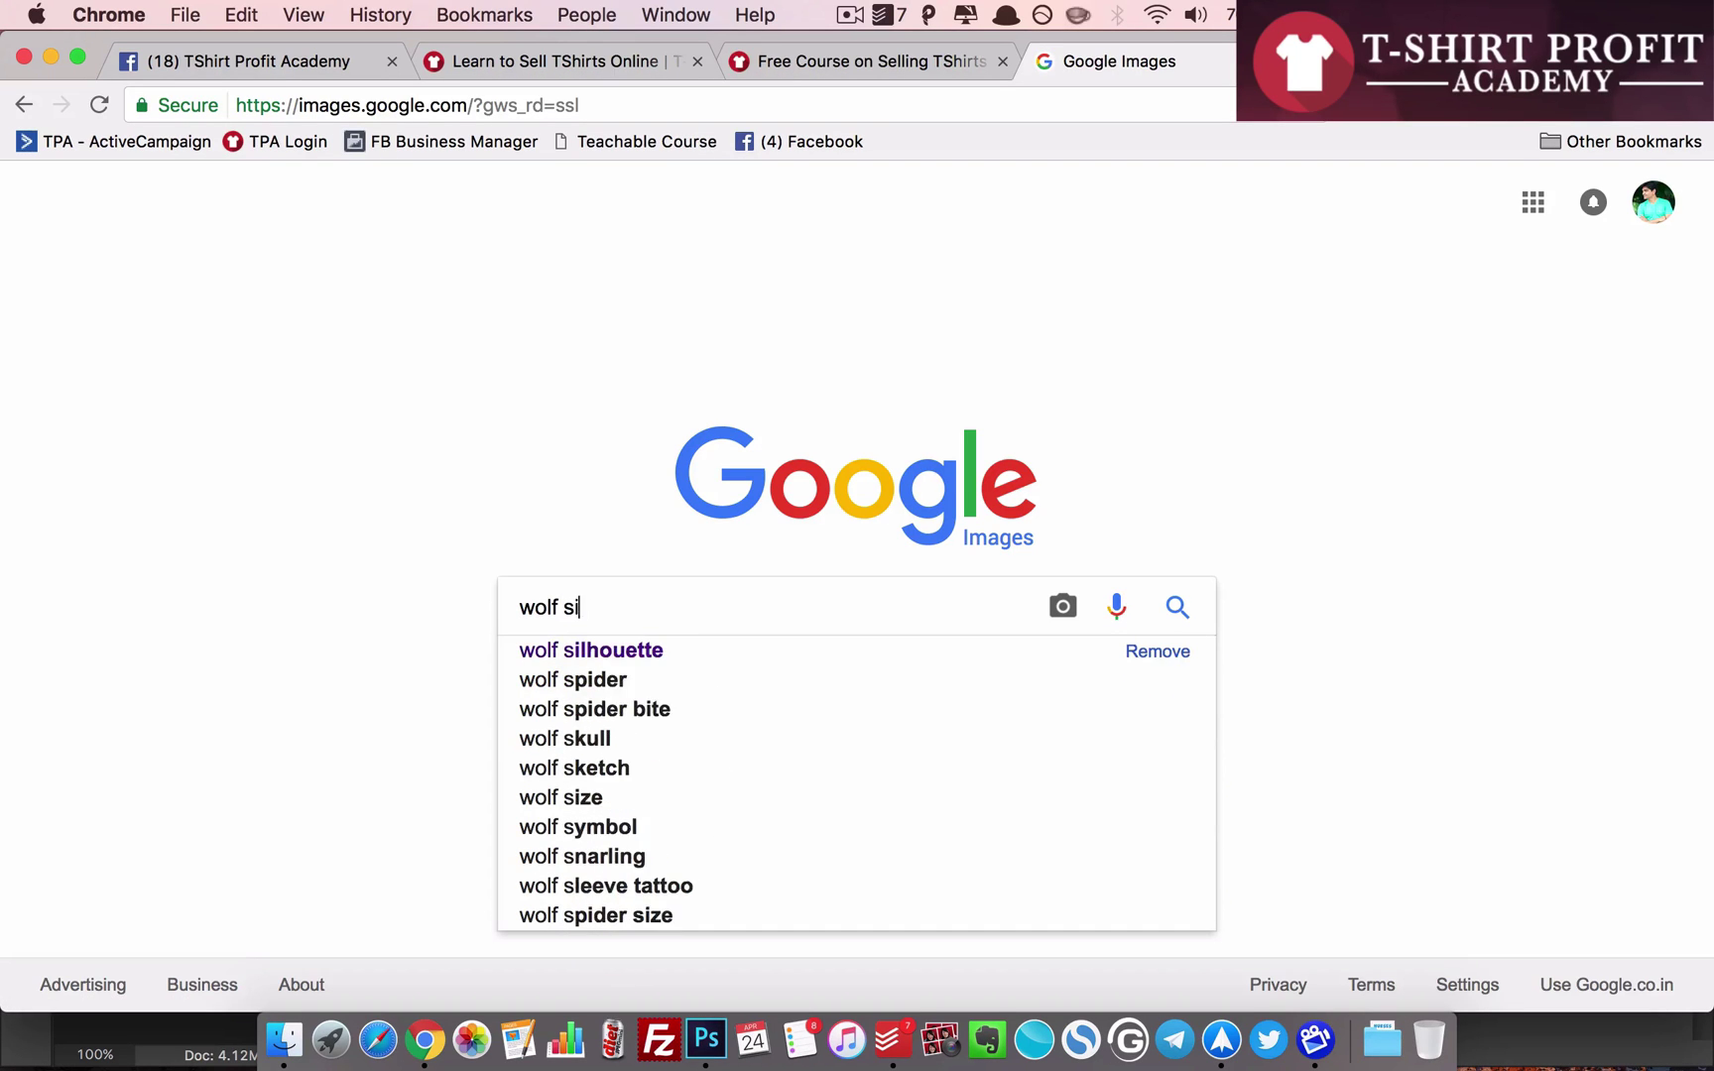
type("ilhouette")
key("Return")
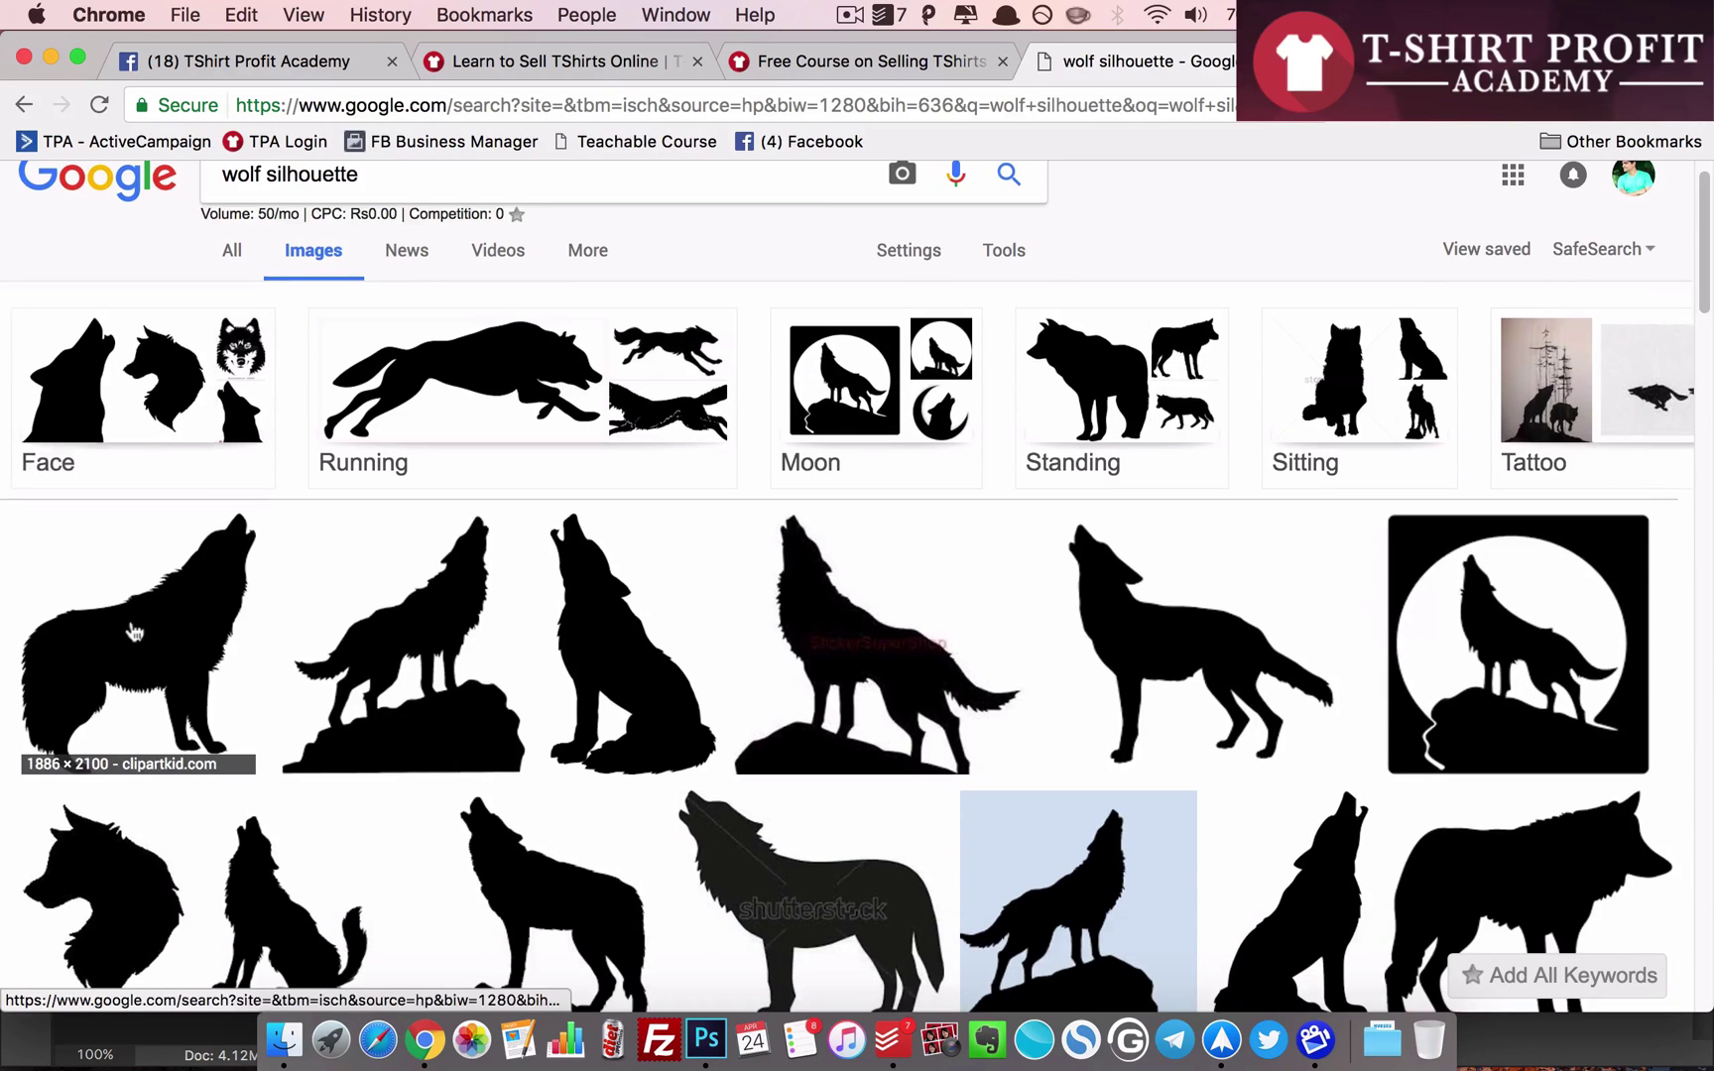
- Browse the wolf silhouette results and open the 855 × 901 howling wolf head clipart as a full-size image
scroll(129, 615, "down", 2)
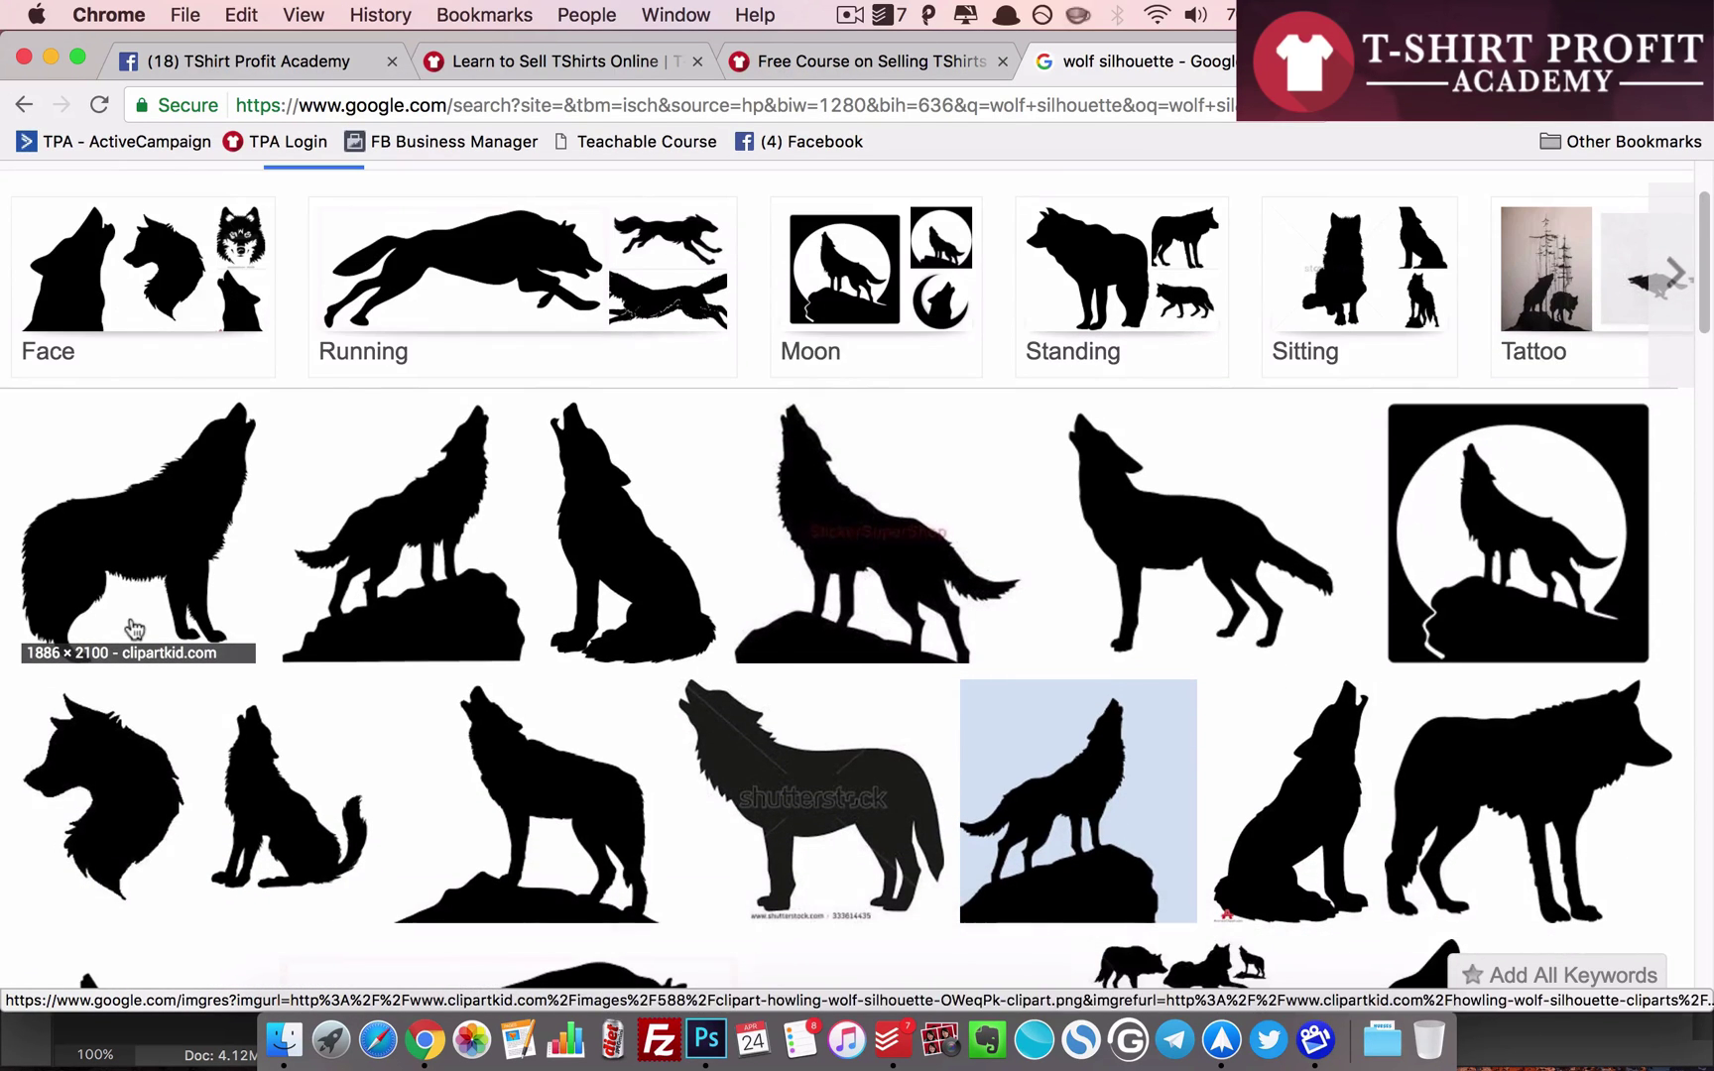
scroll(134, 628, "down", 6)
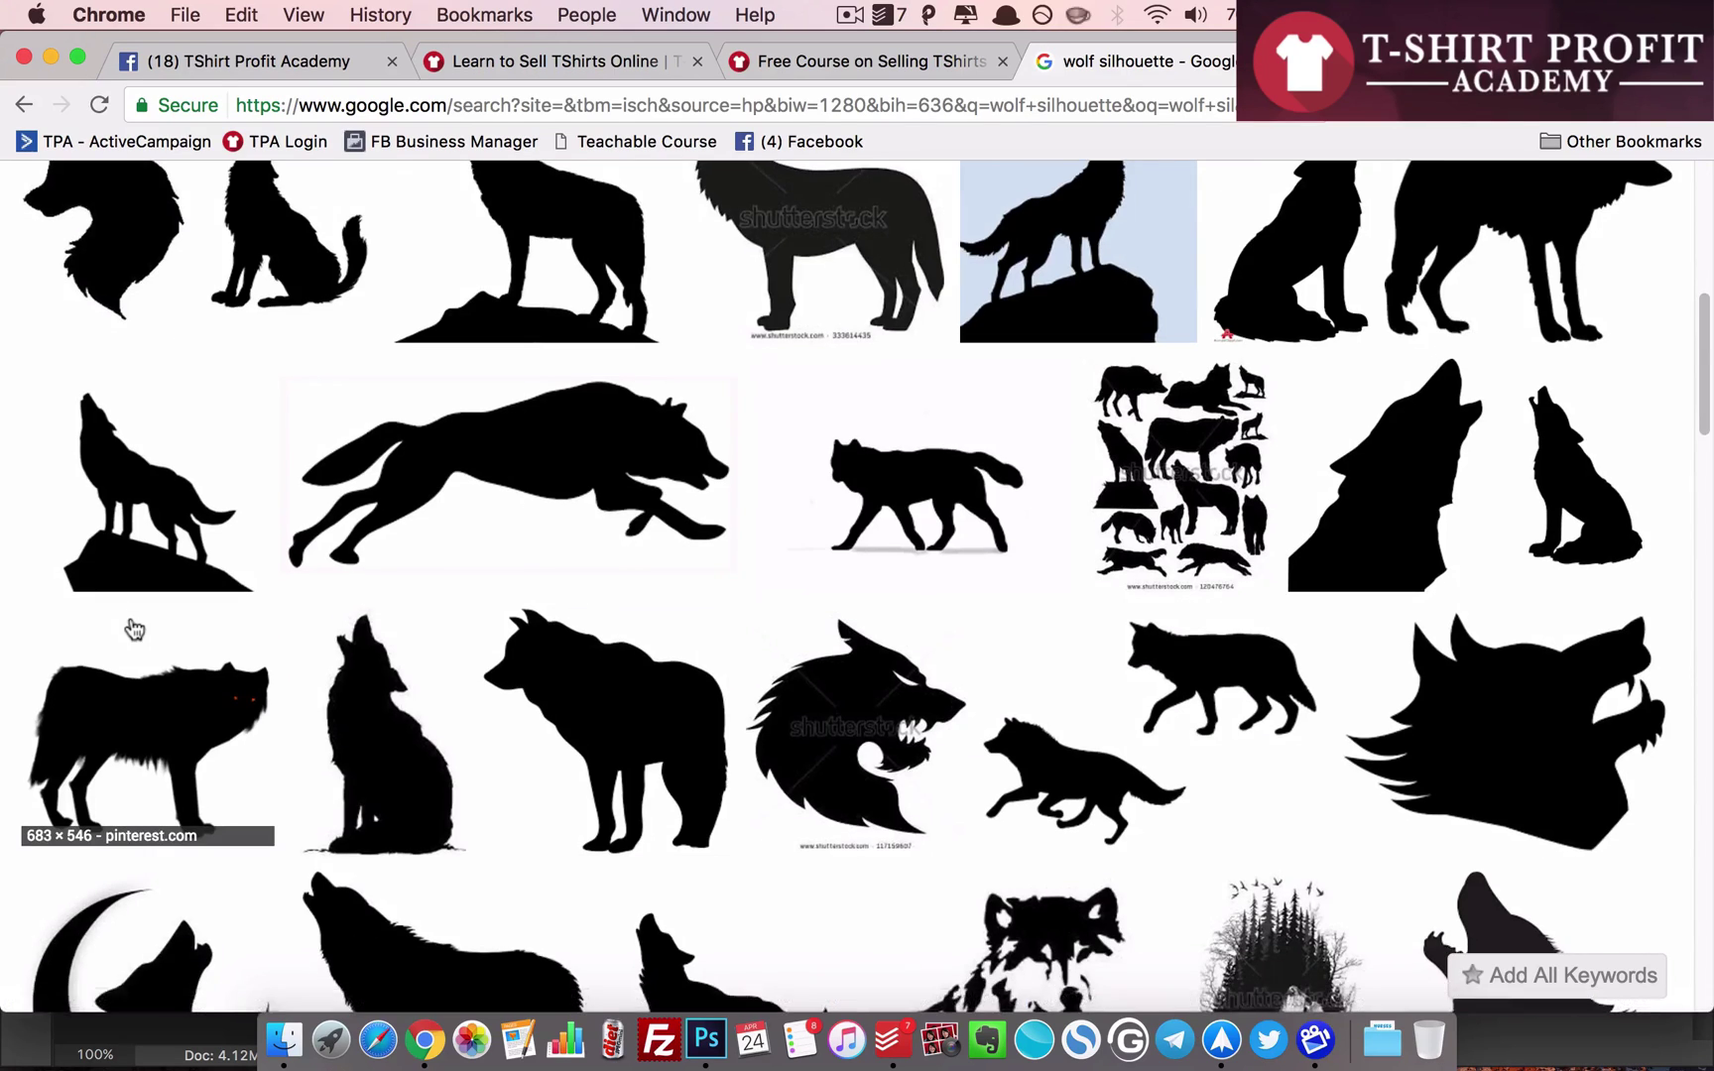
scroll(134, 628, "down", 5)
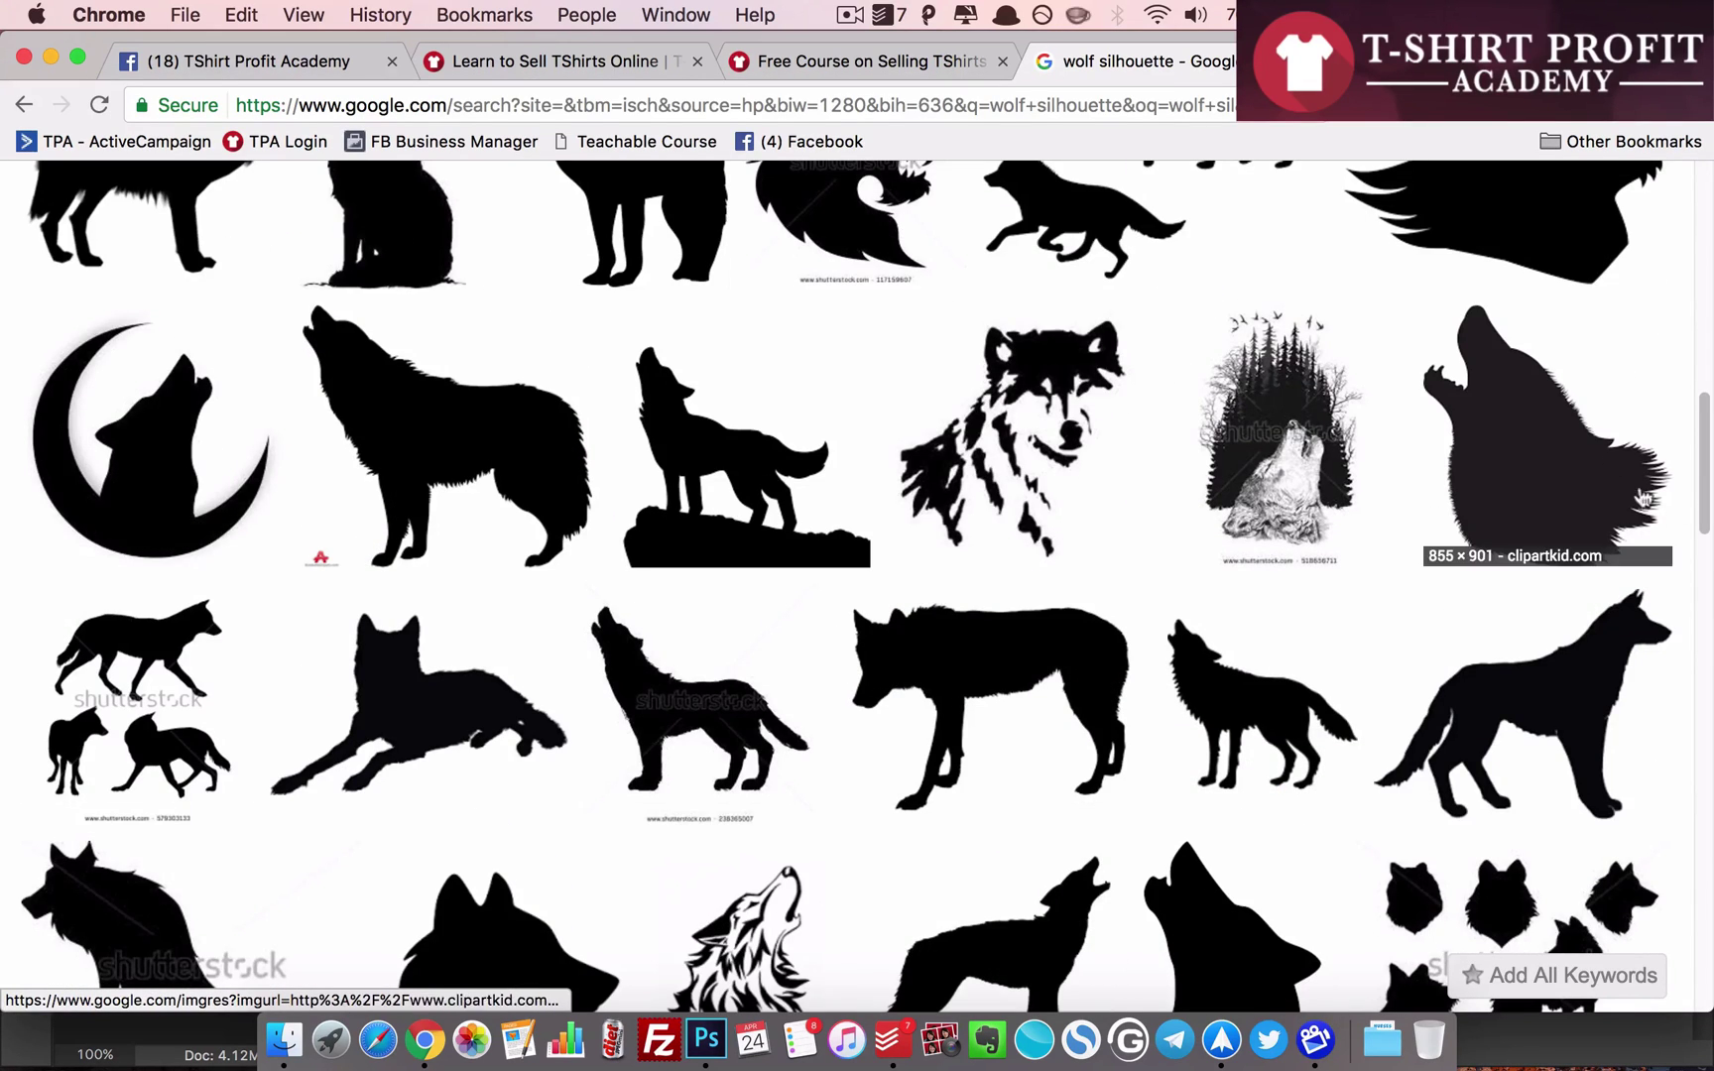
left_click(1520, 405)
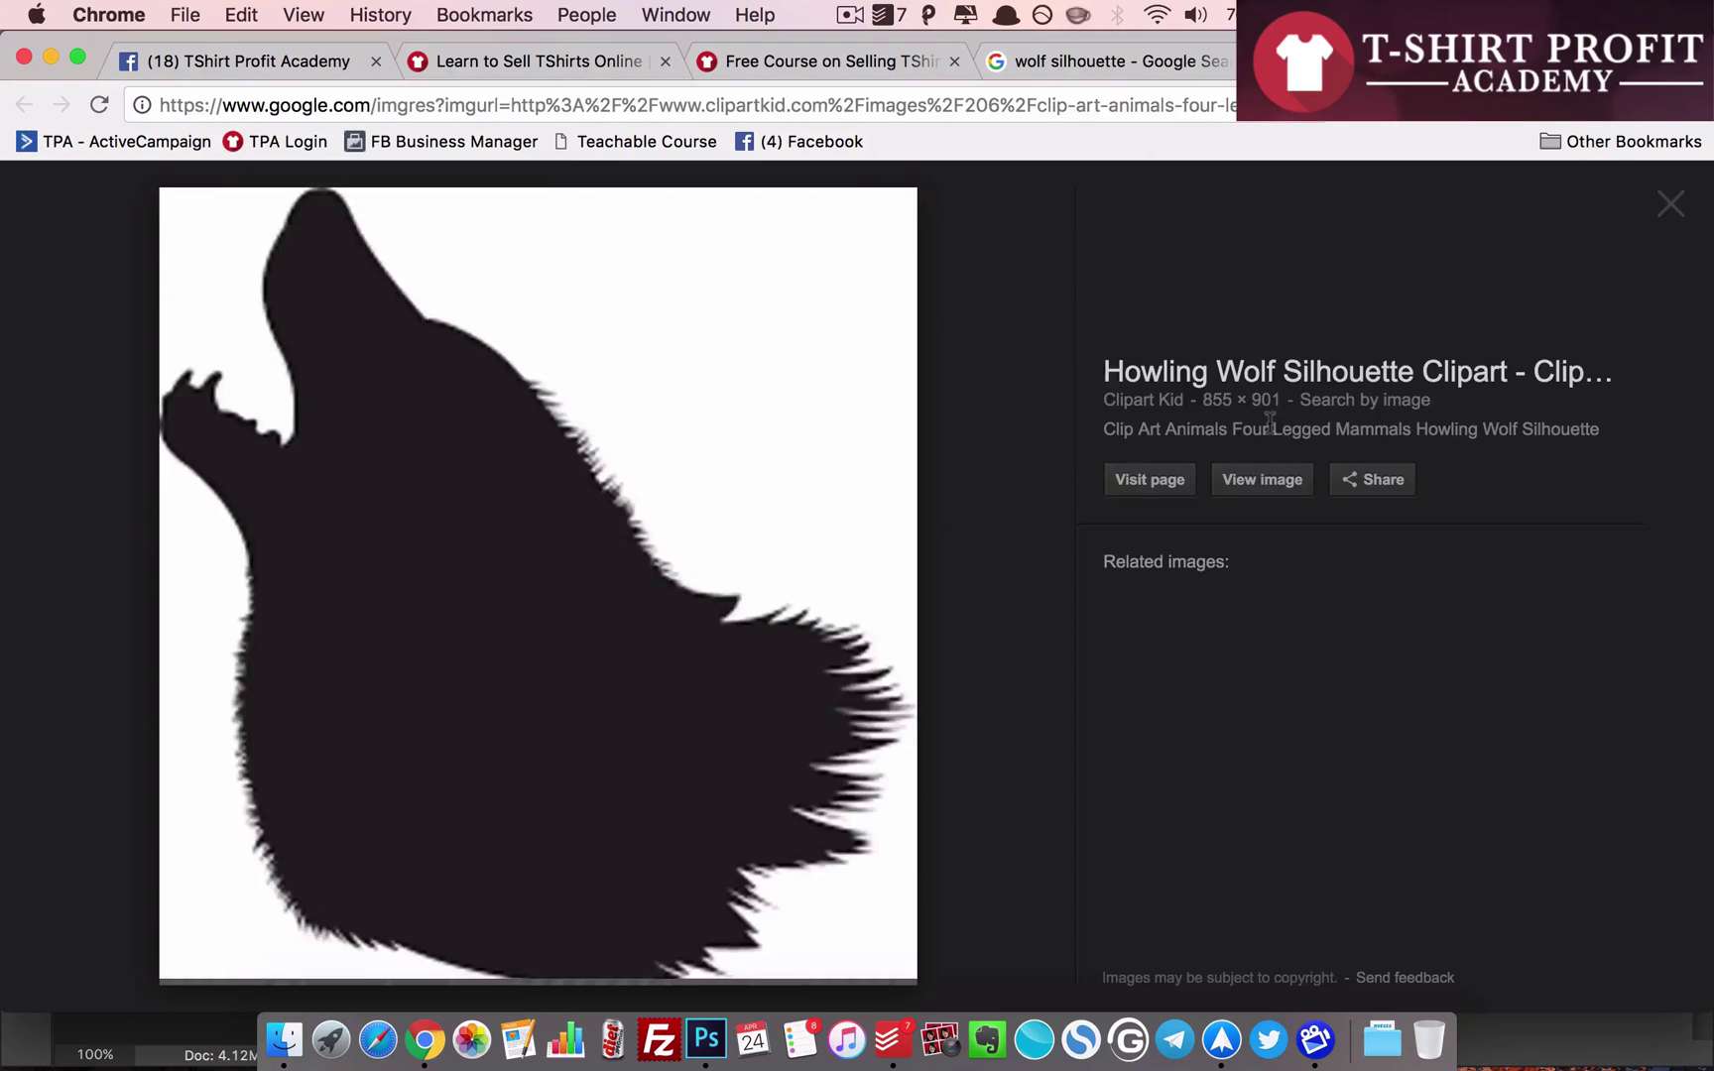
left_click(1246, 486)
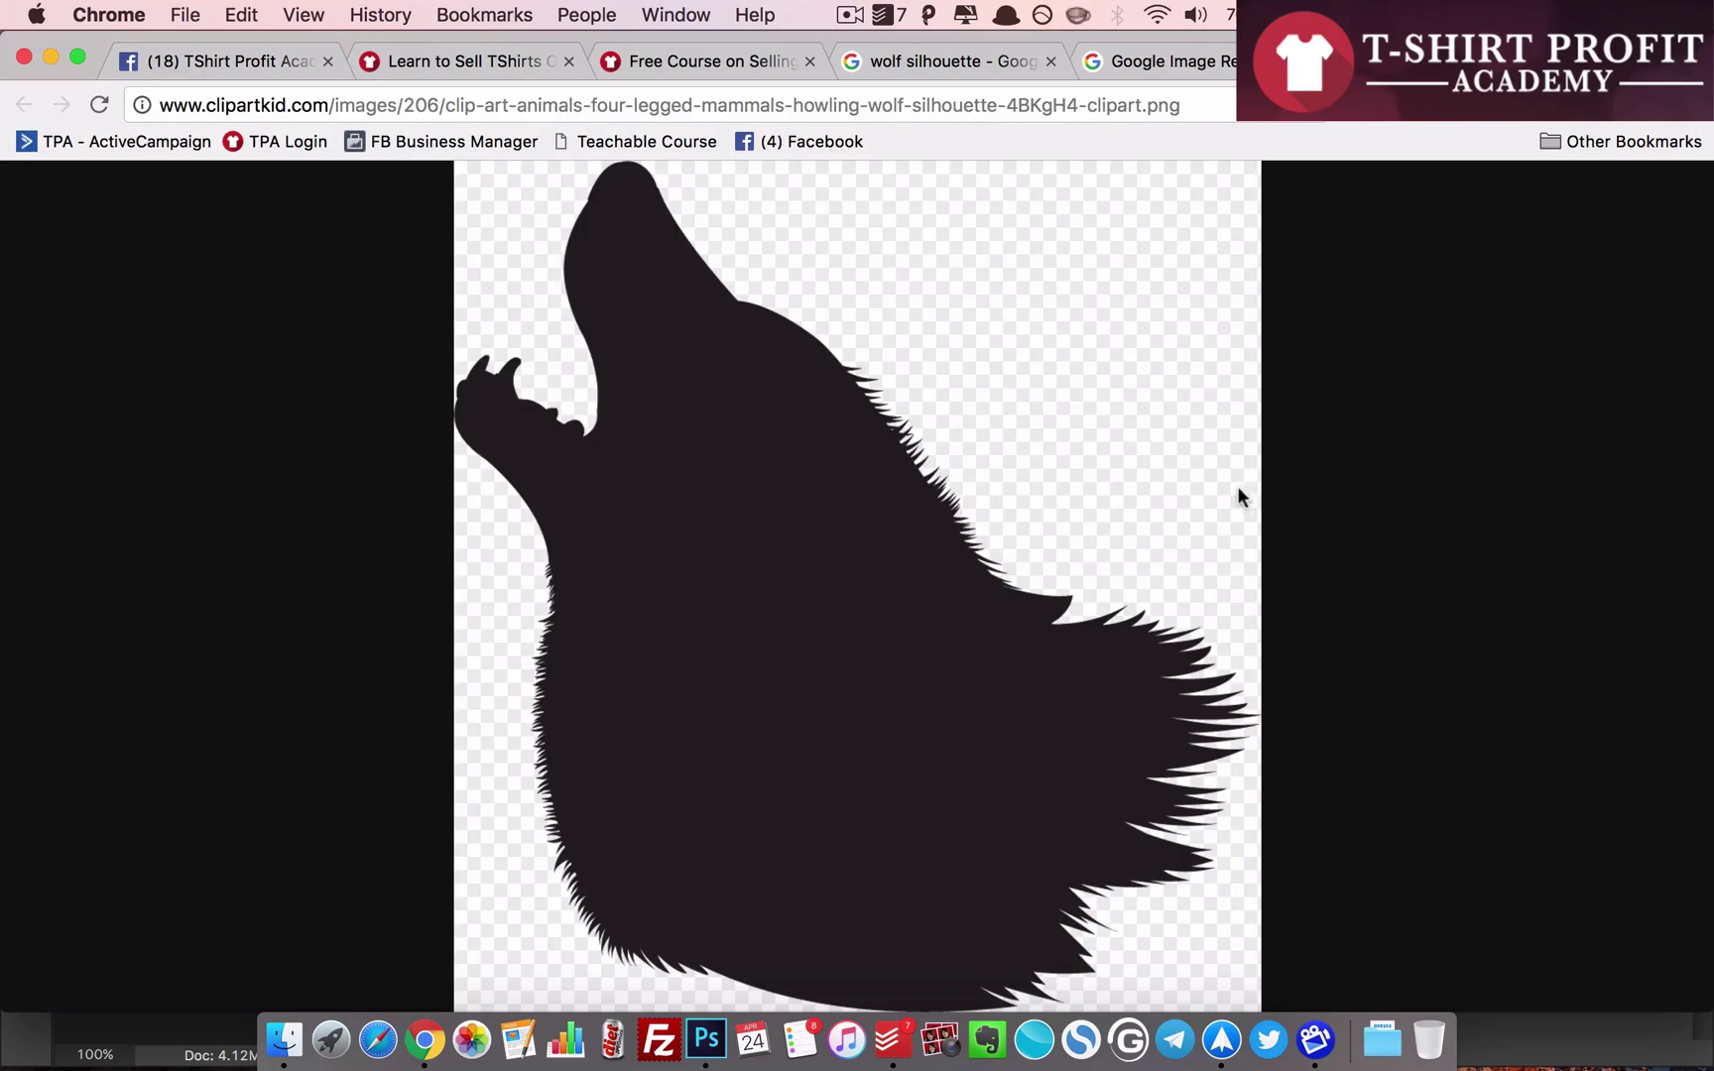
- Save the wolf head image to the Desktop as a PNG and close the image and search pages
right_click(756, 503)
left_click(851, 543)
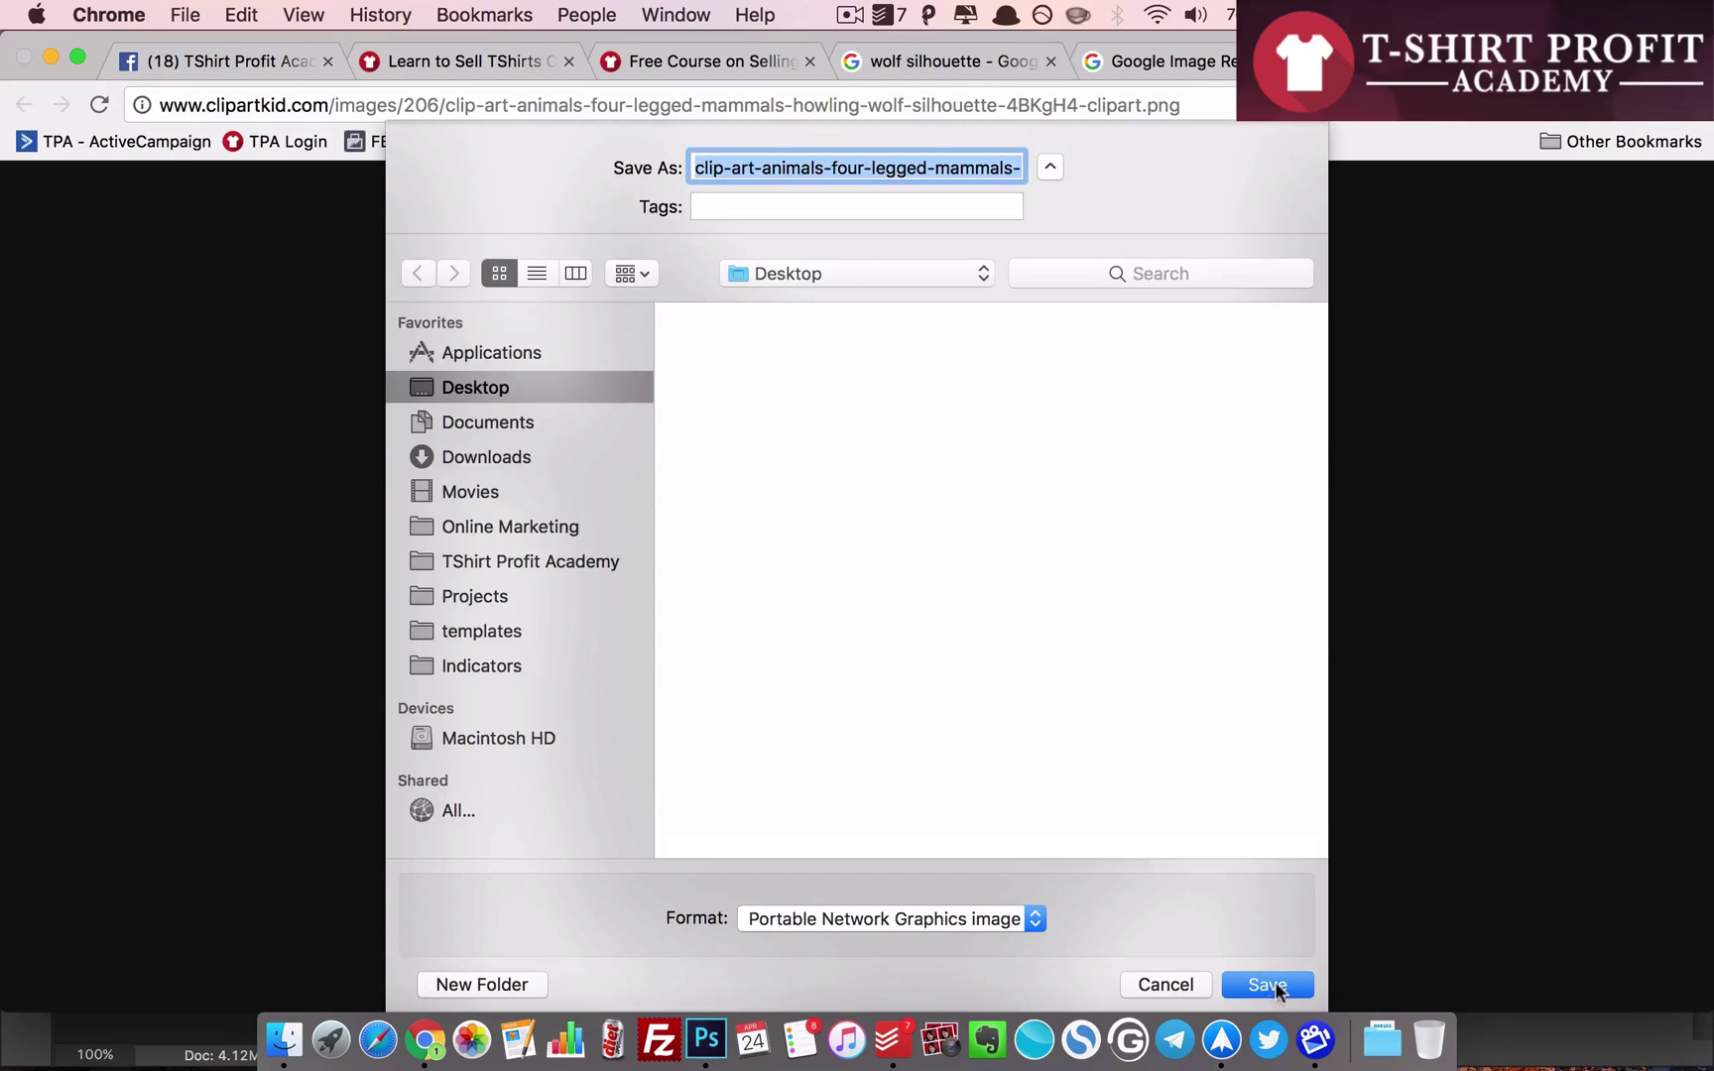
left_click(1269, 985)
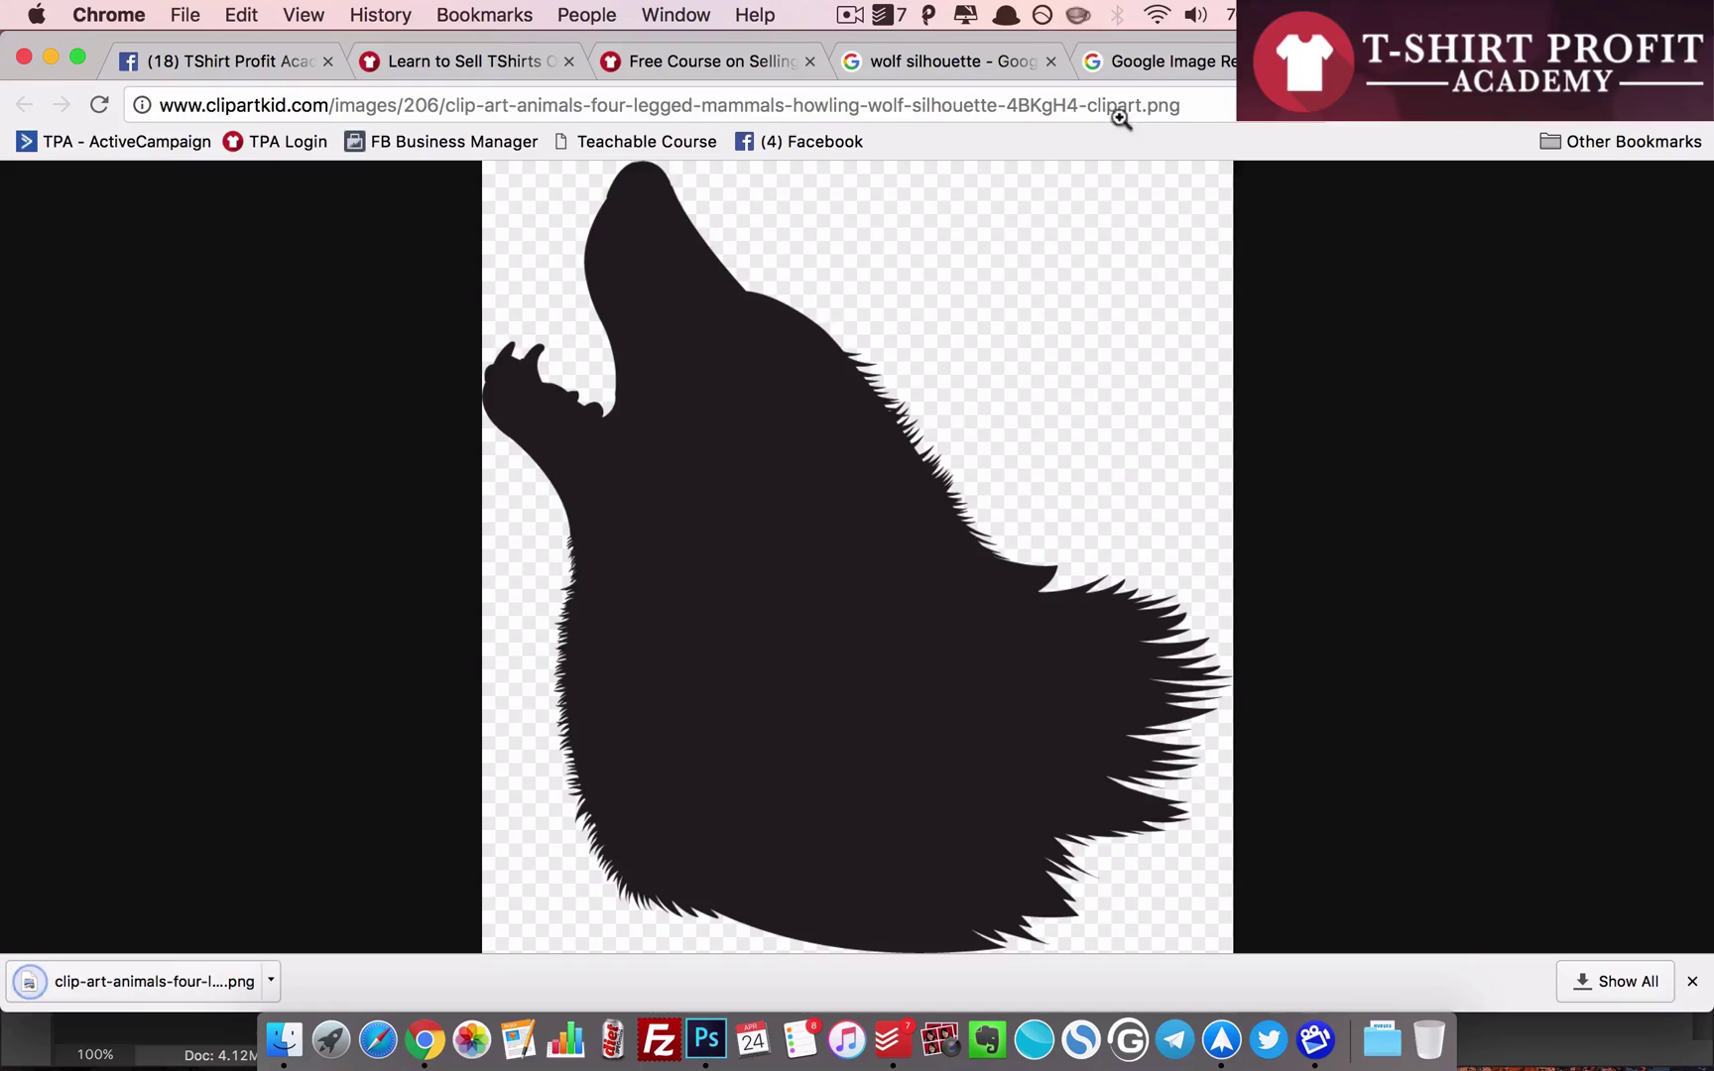
left_click(1055, 66)
left_click(1056, 65)
left_click(1055, 66)
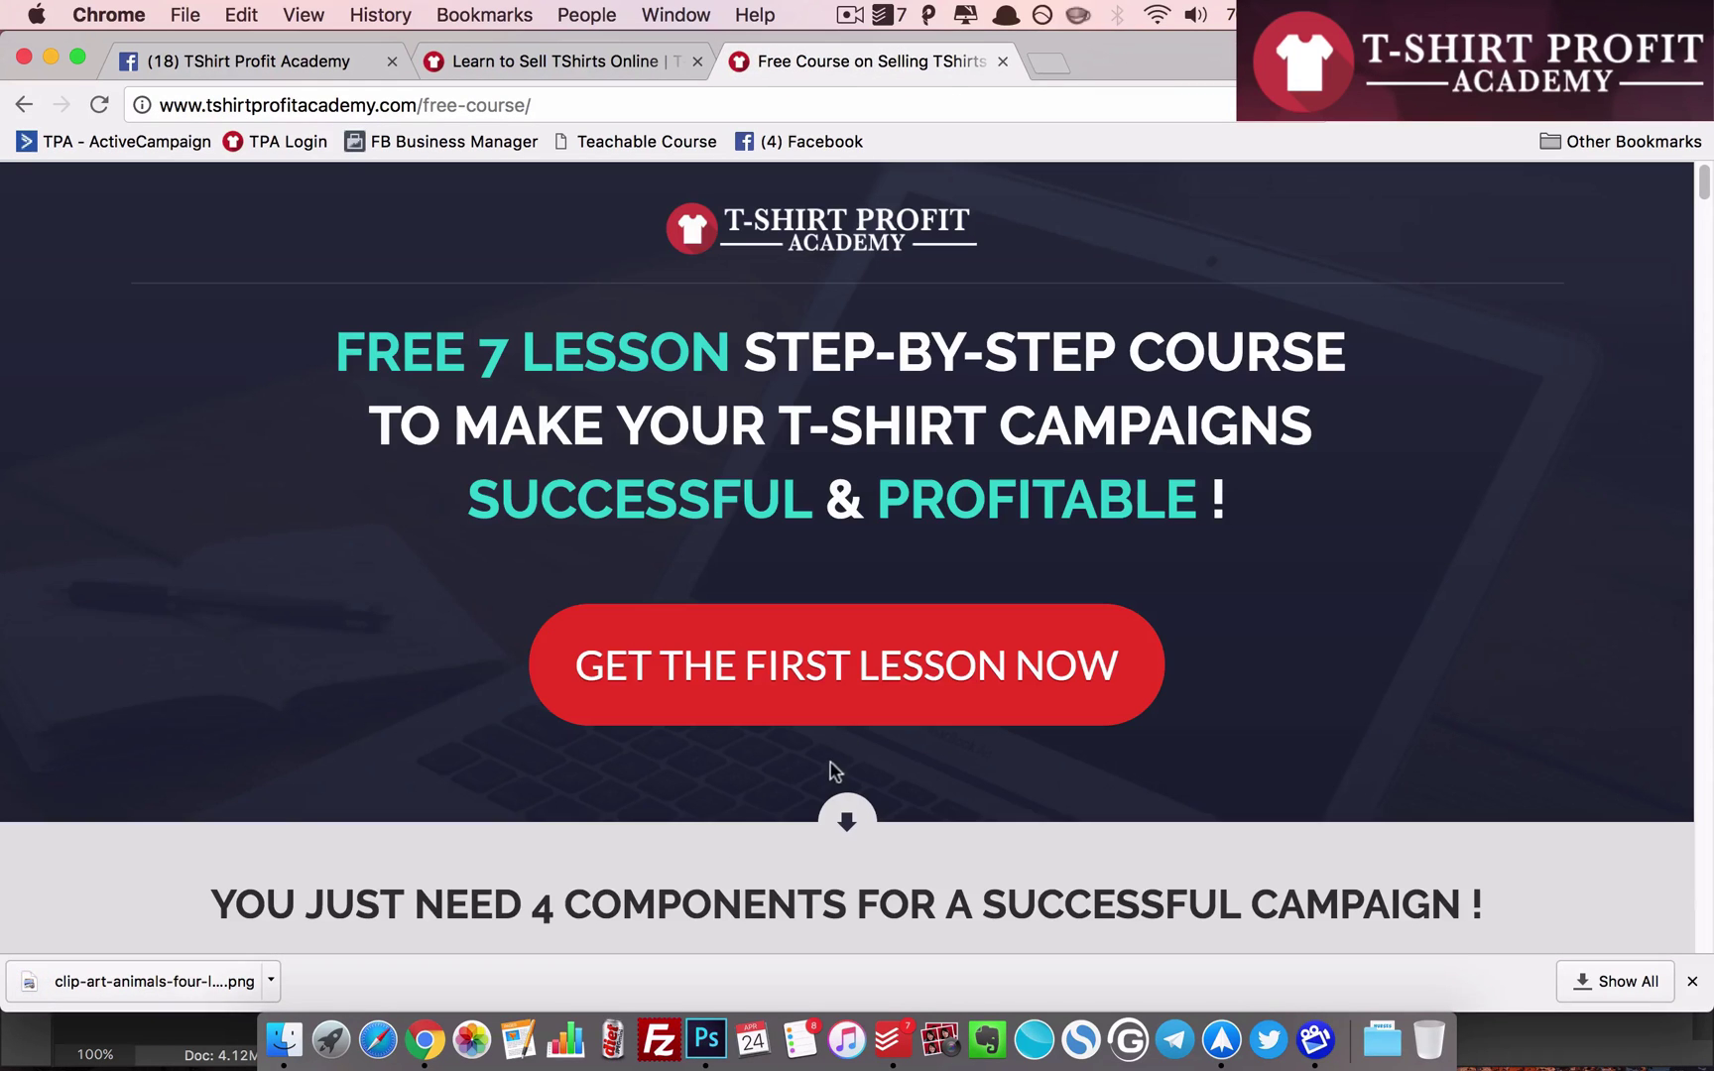
- Switch to Photoshop and place the saved wolf PNG from the Desktop folder into the black document
left_click(706, 1039)
left_click(268, 1059)
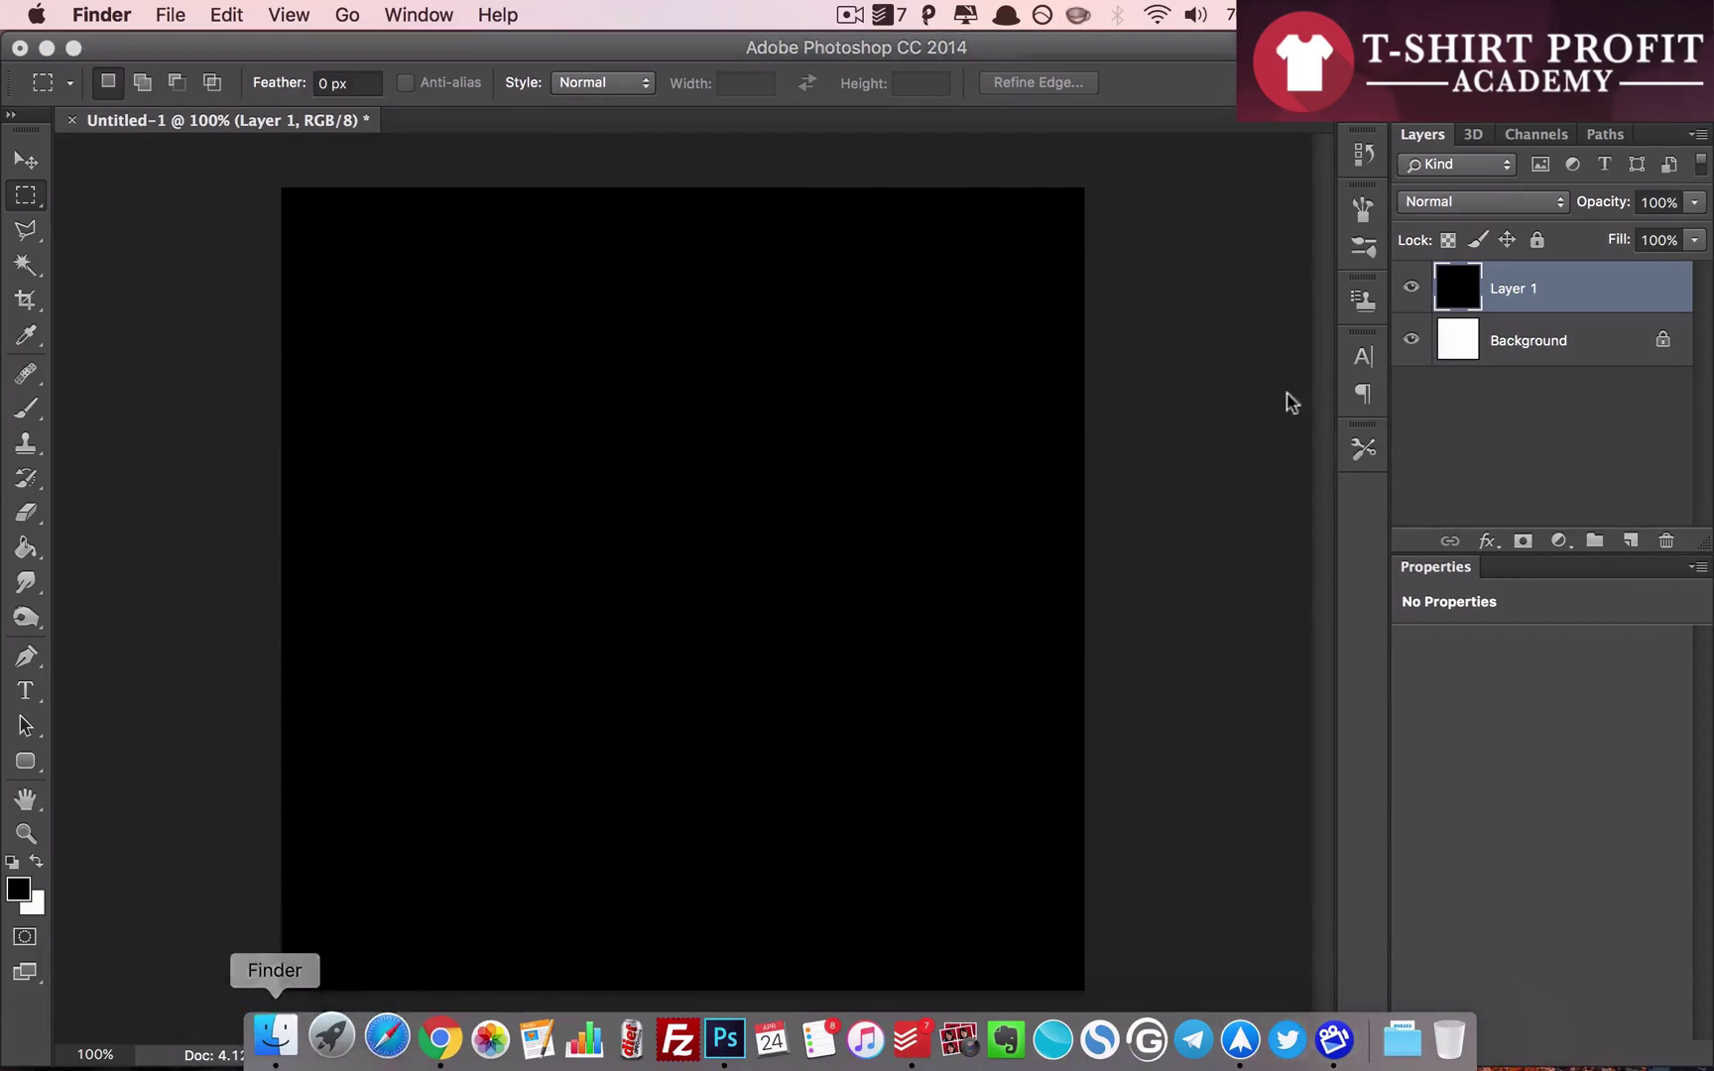
left_click_drag(980, 34, 1713, 146)
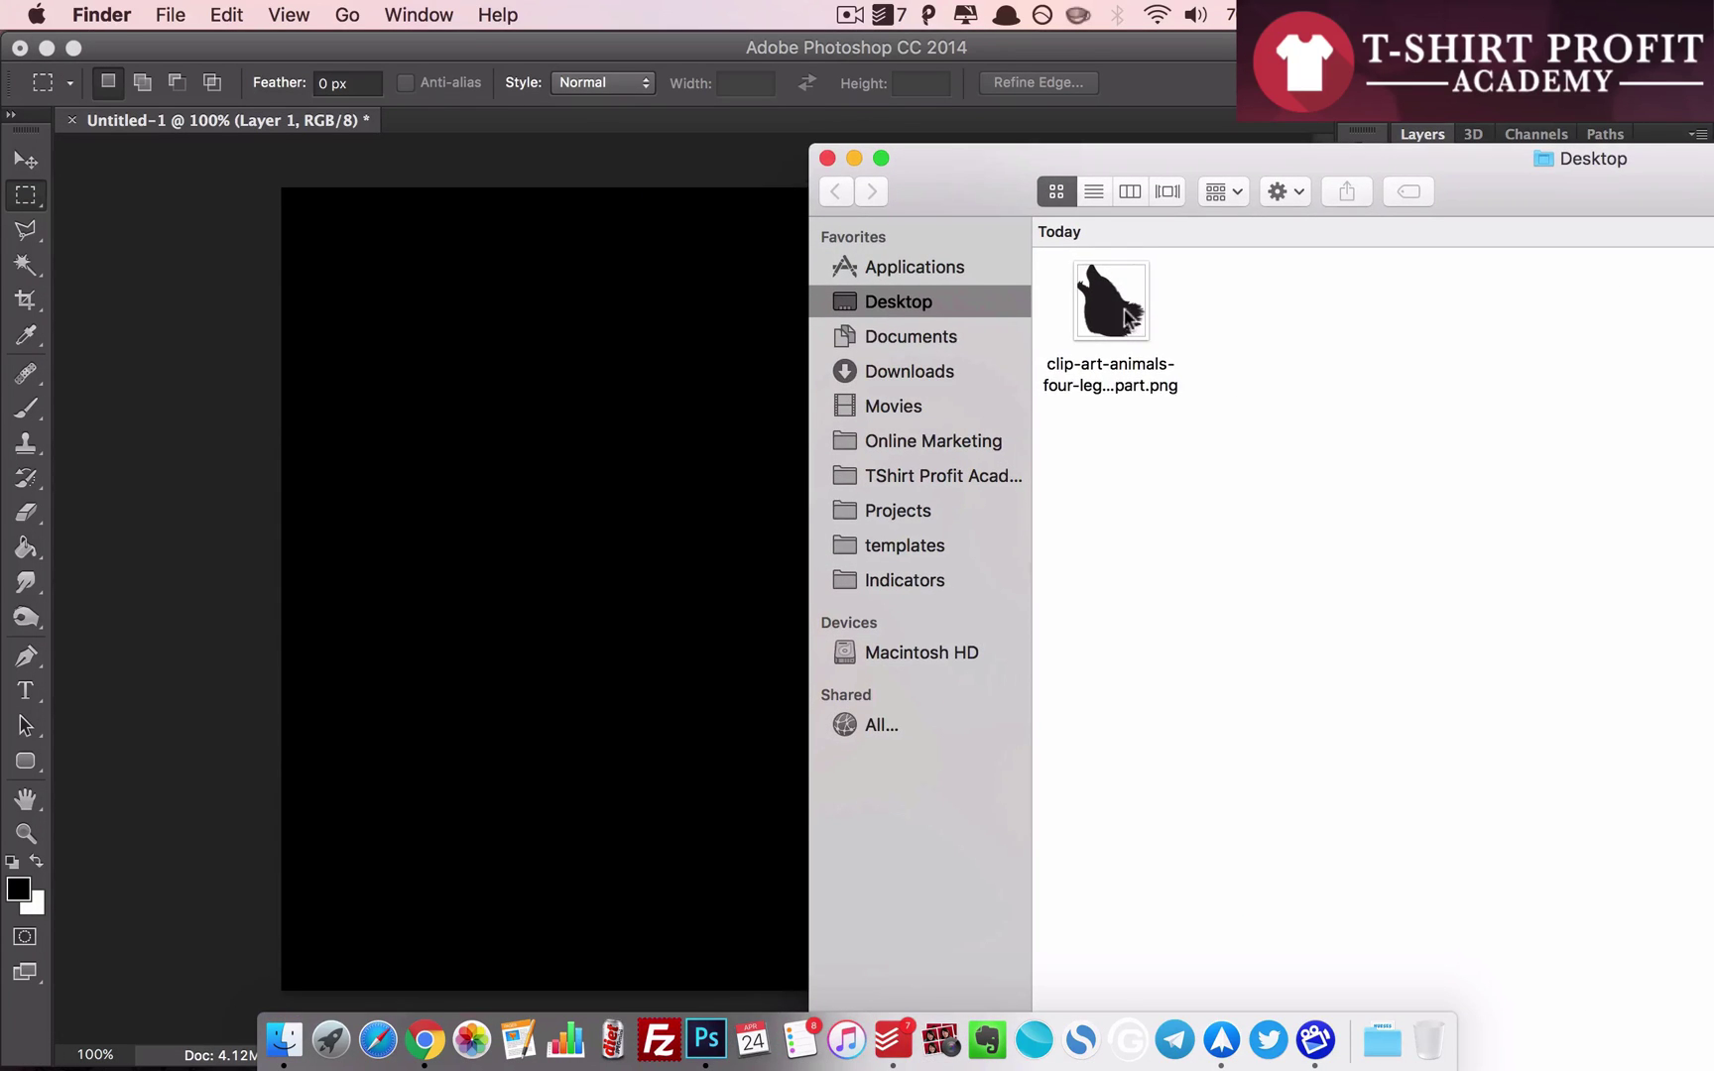
left_click_drag(1129, 316, 517, 460)
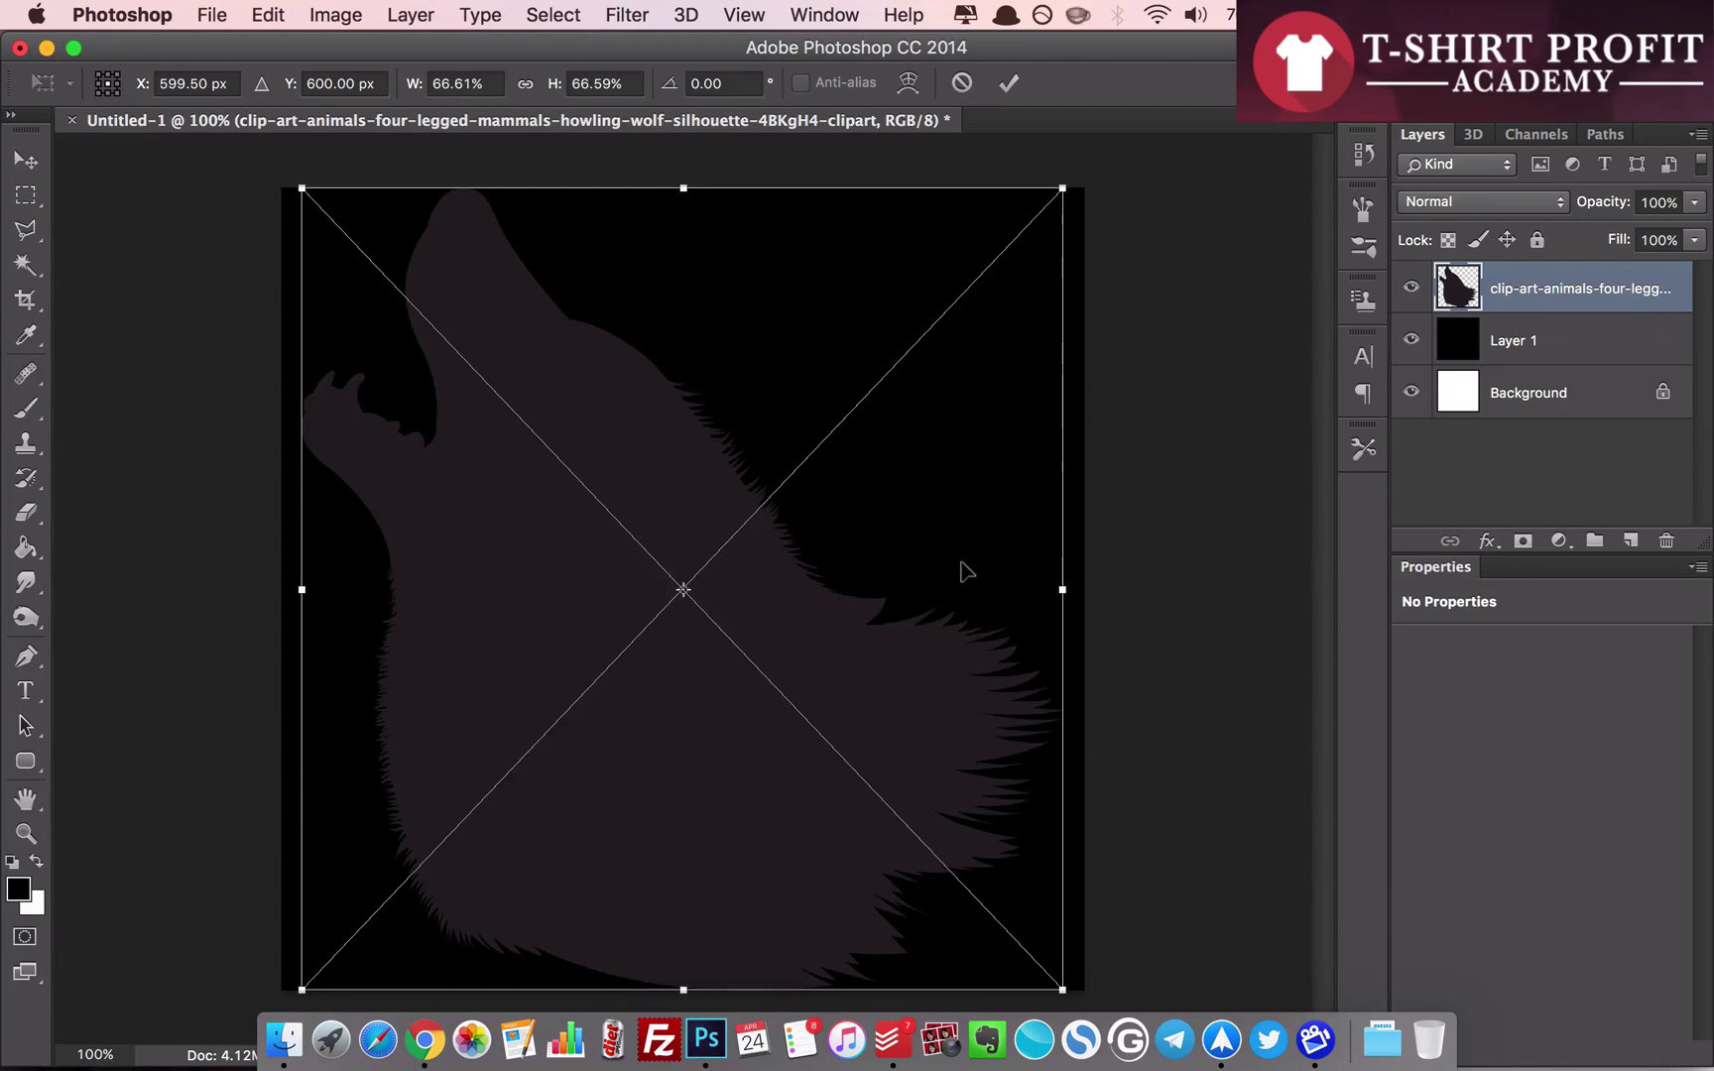
key("Return")
- Rasterize the wolf layer and turn it white by raising its Hue/Saturation lightness to the maximum
right_click(1528, 309)
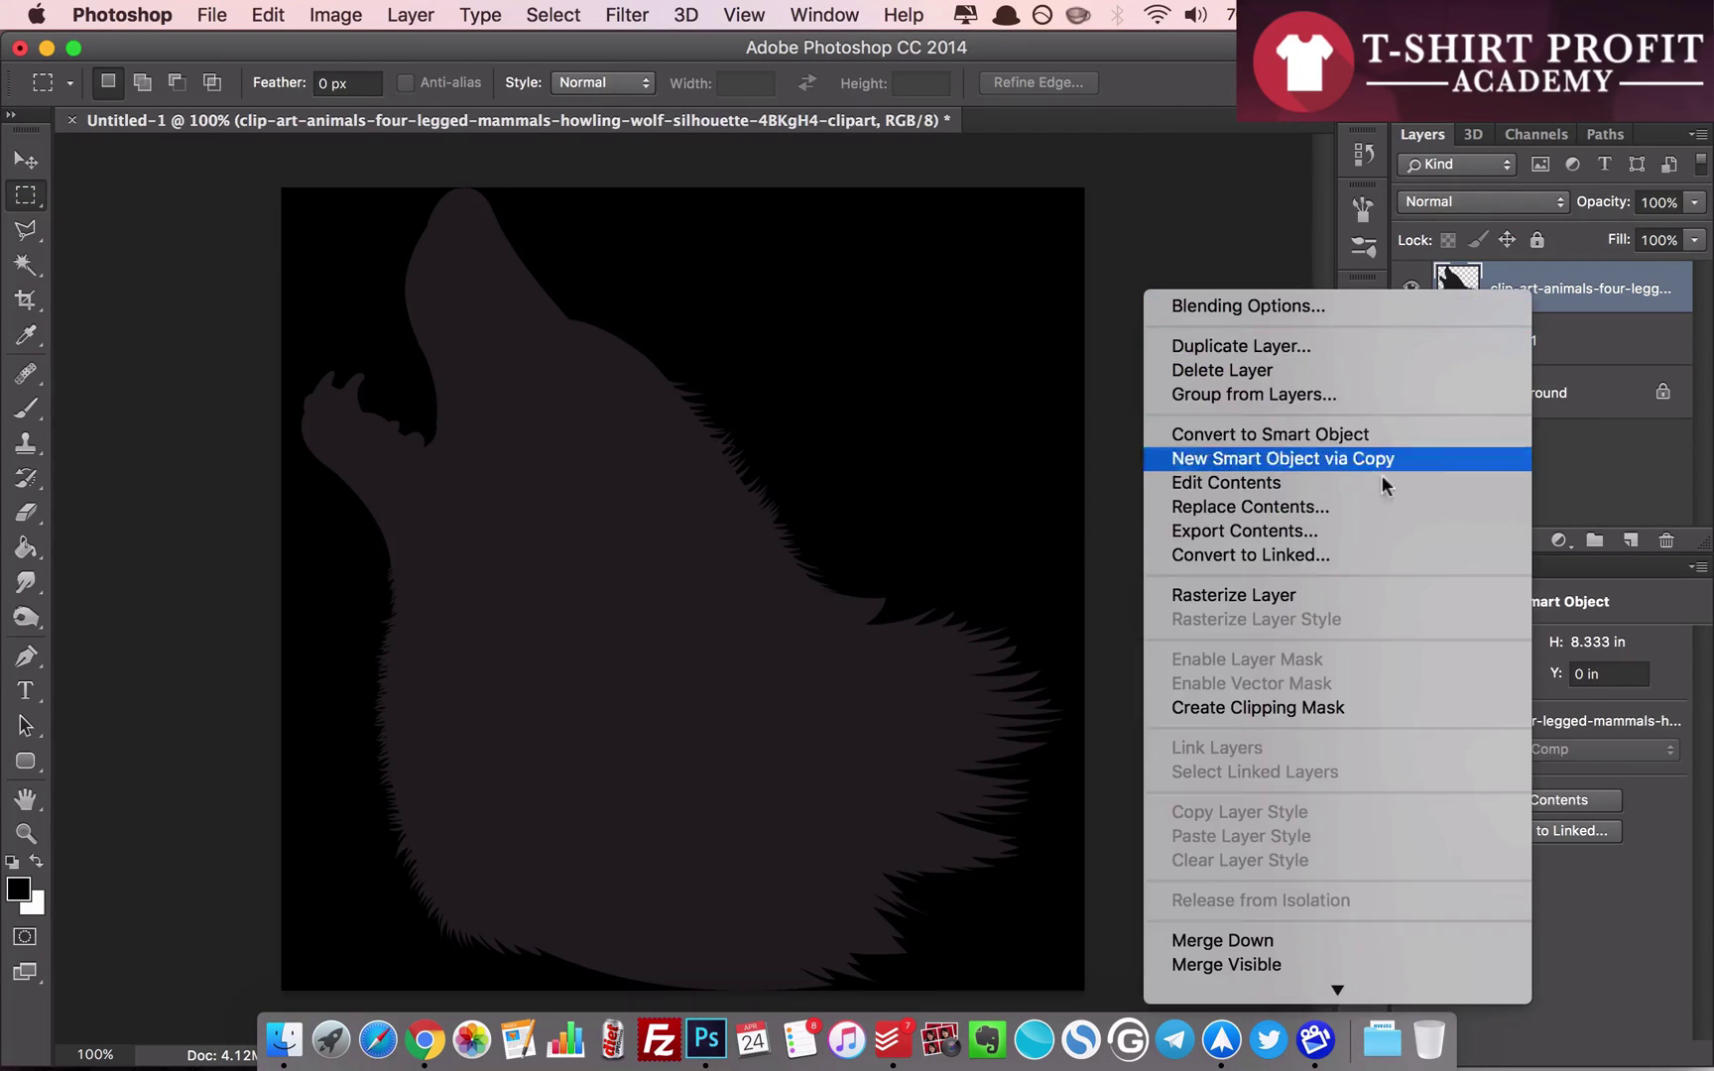
left_click(1316, 594)
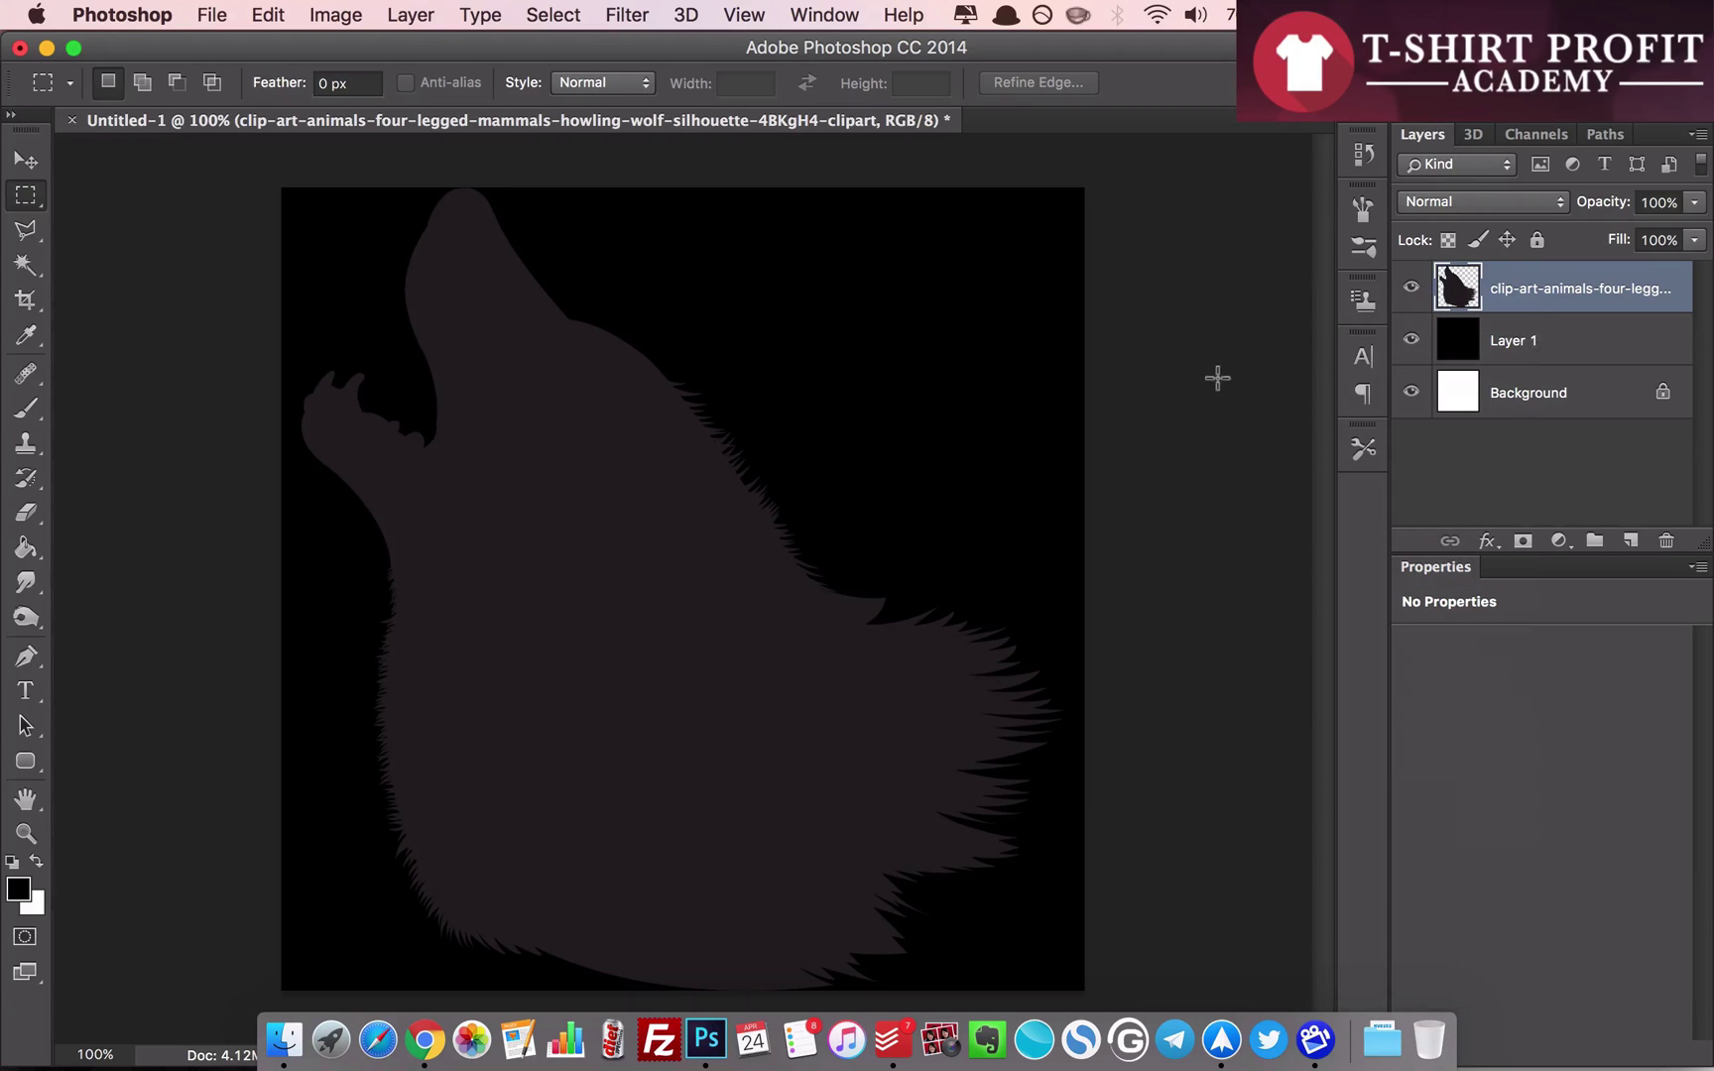
key("super+u")
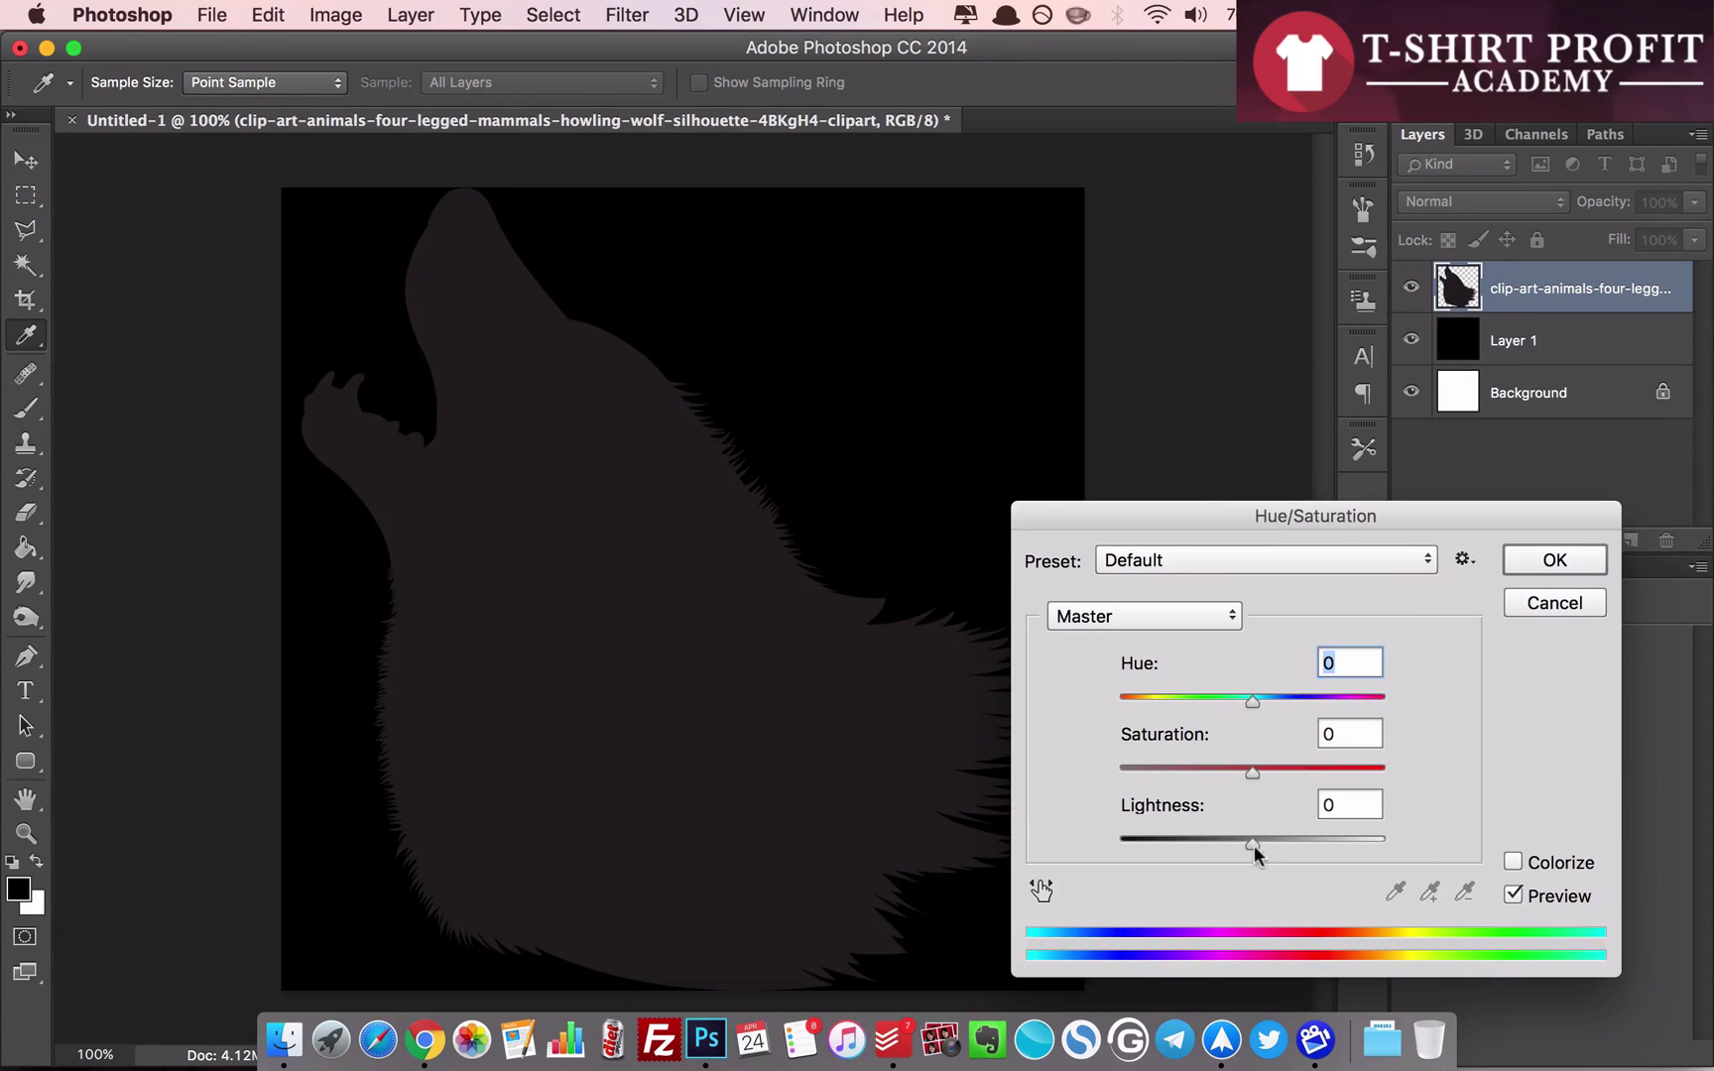
left_click_drag(1254, 843, 1419, 849)
left_click(1508, 562)
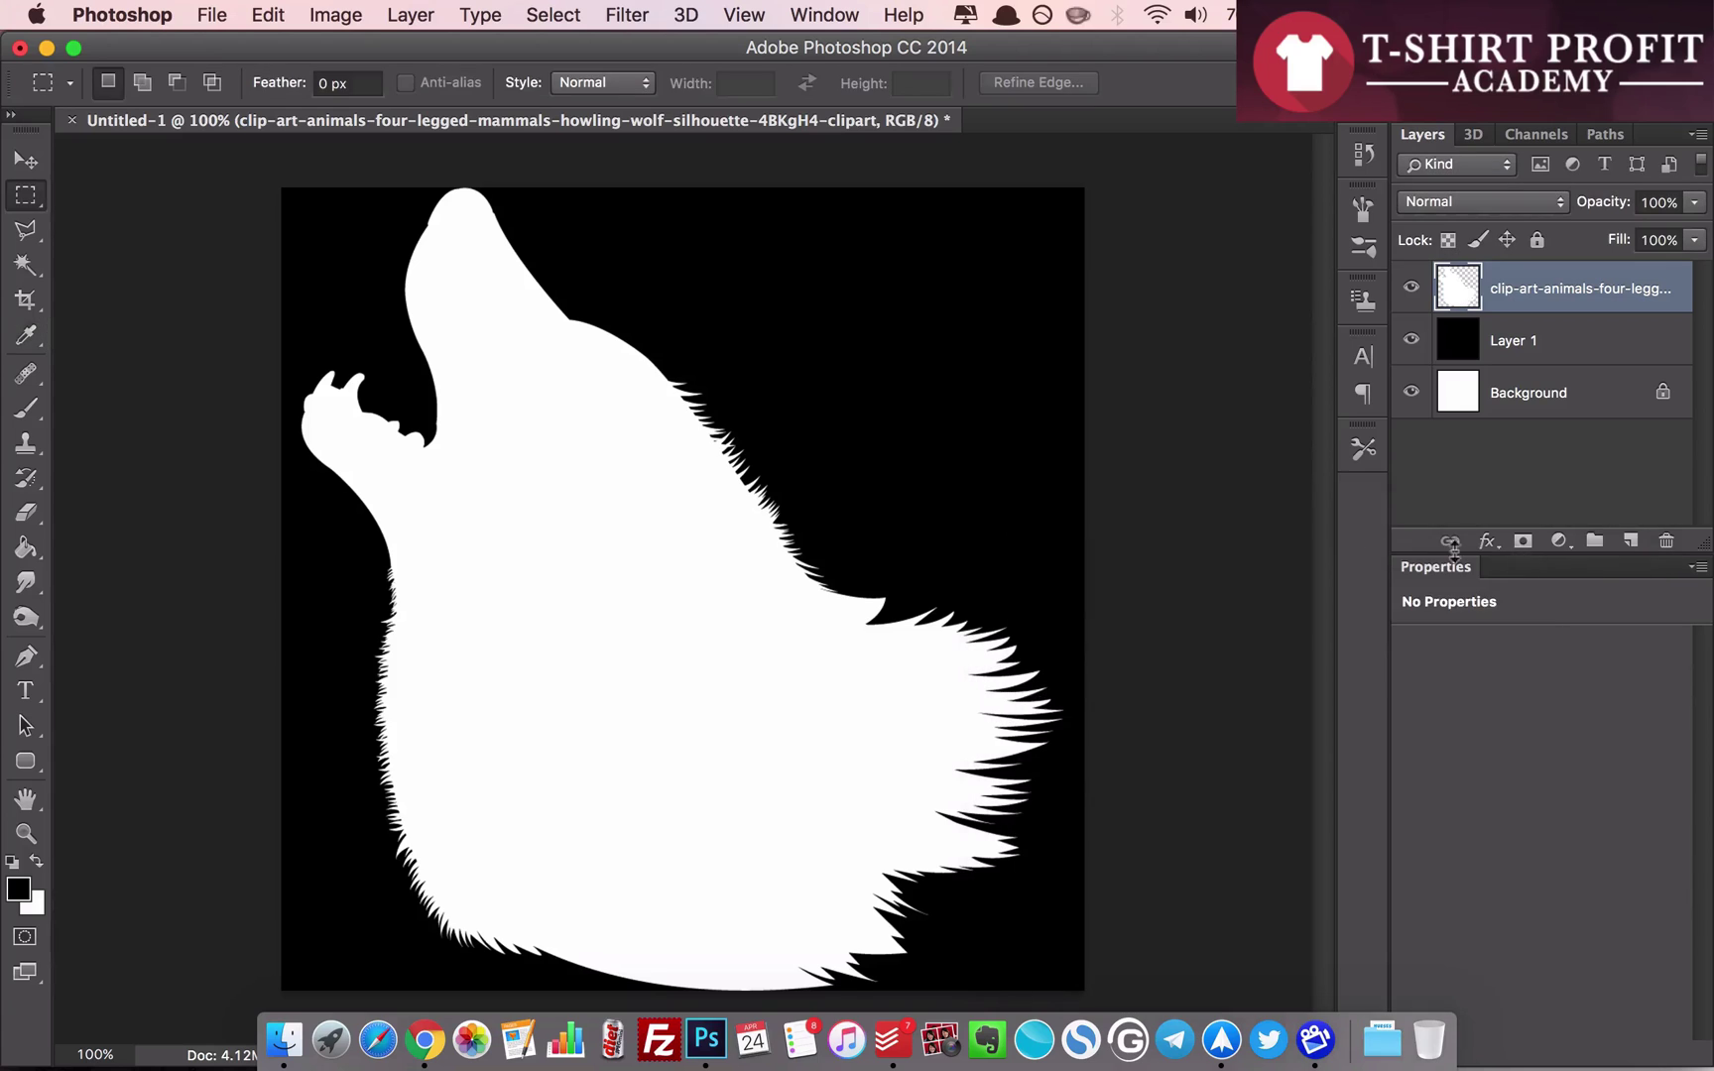
- Scale the white wolf to about 67% and move it up to leave room beneath it
key("super+t")
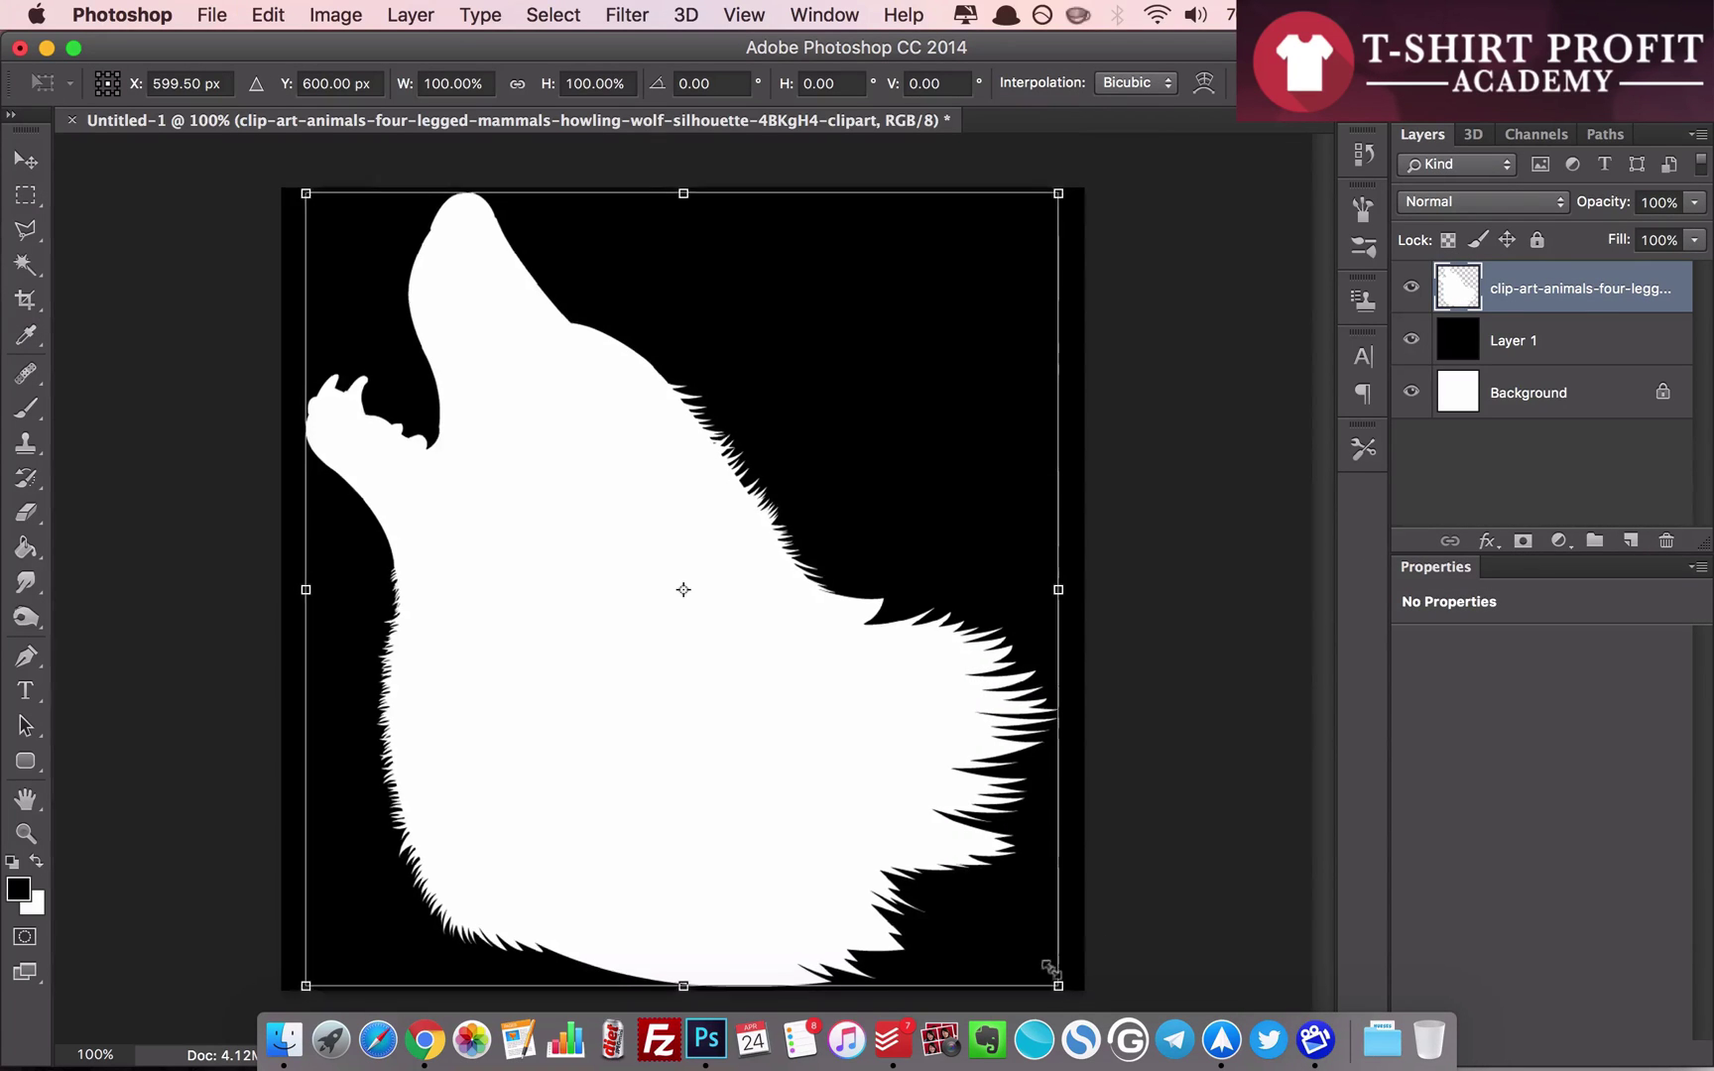
left_click_drag(1049, 968, 944, 850)
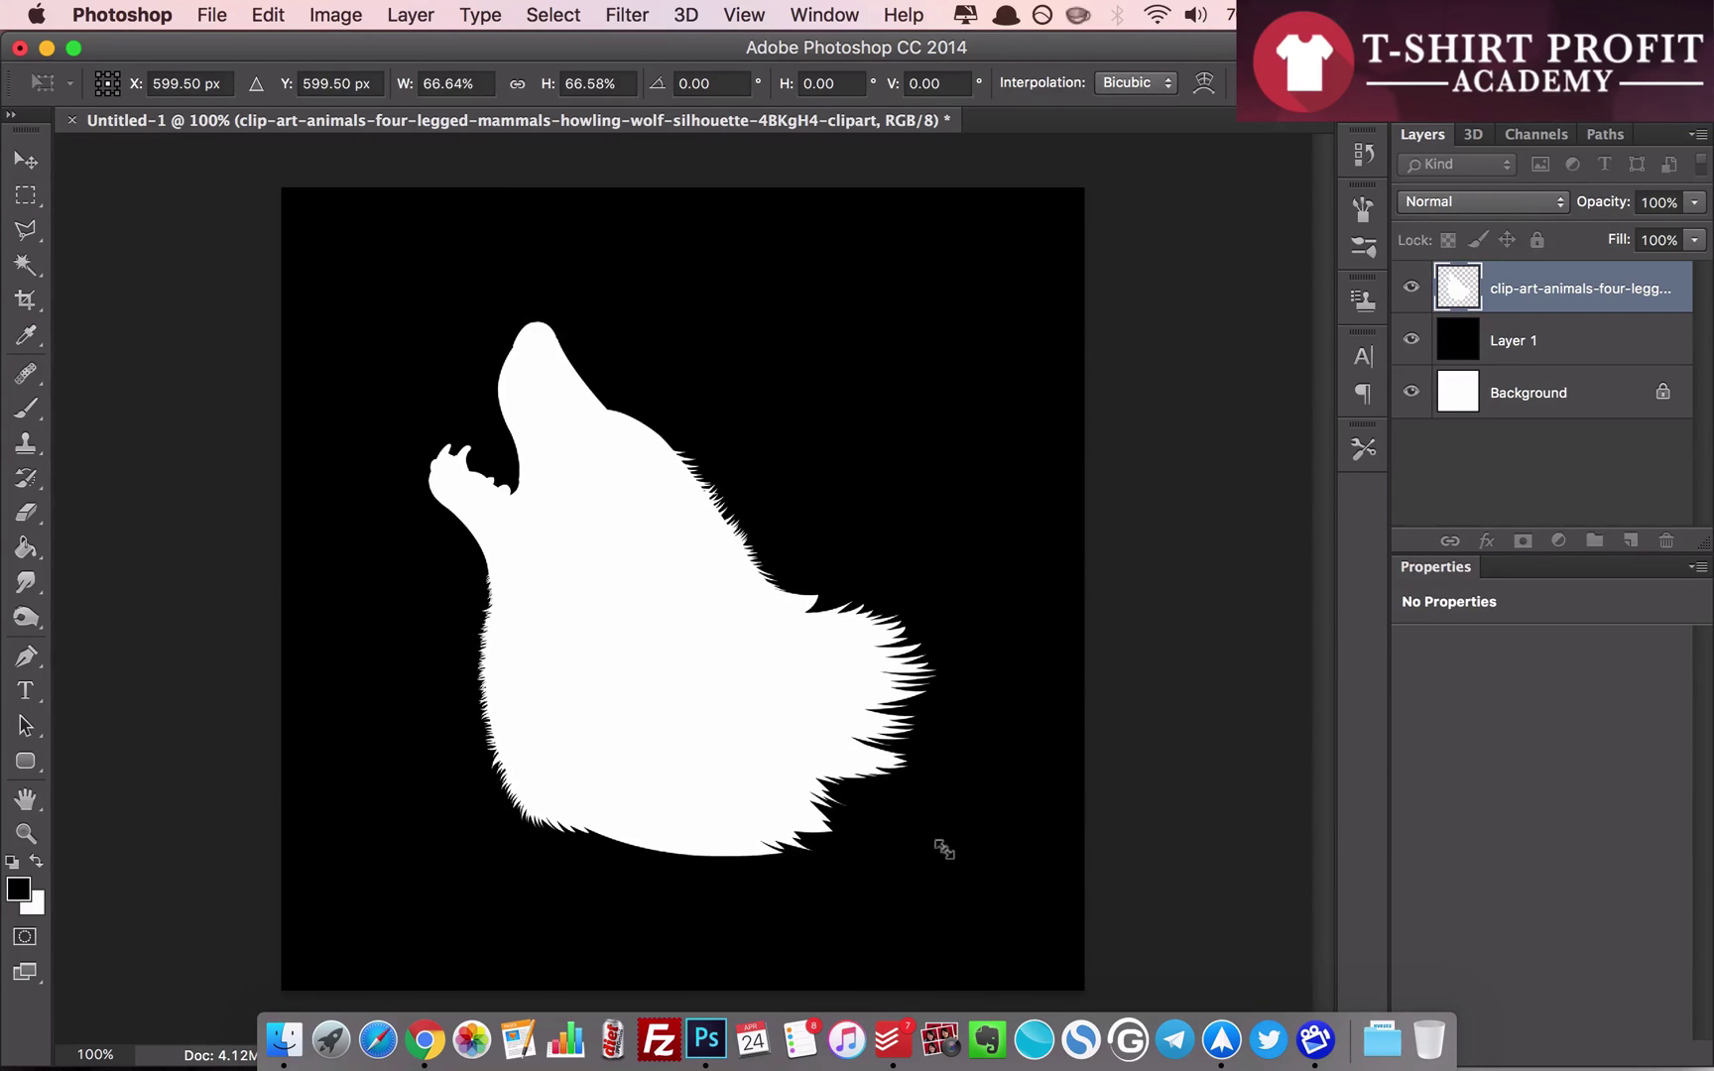
key("Return")
left_click_drag(770, 728, 784, 621)
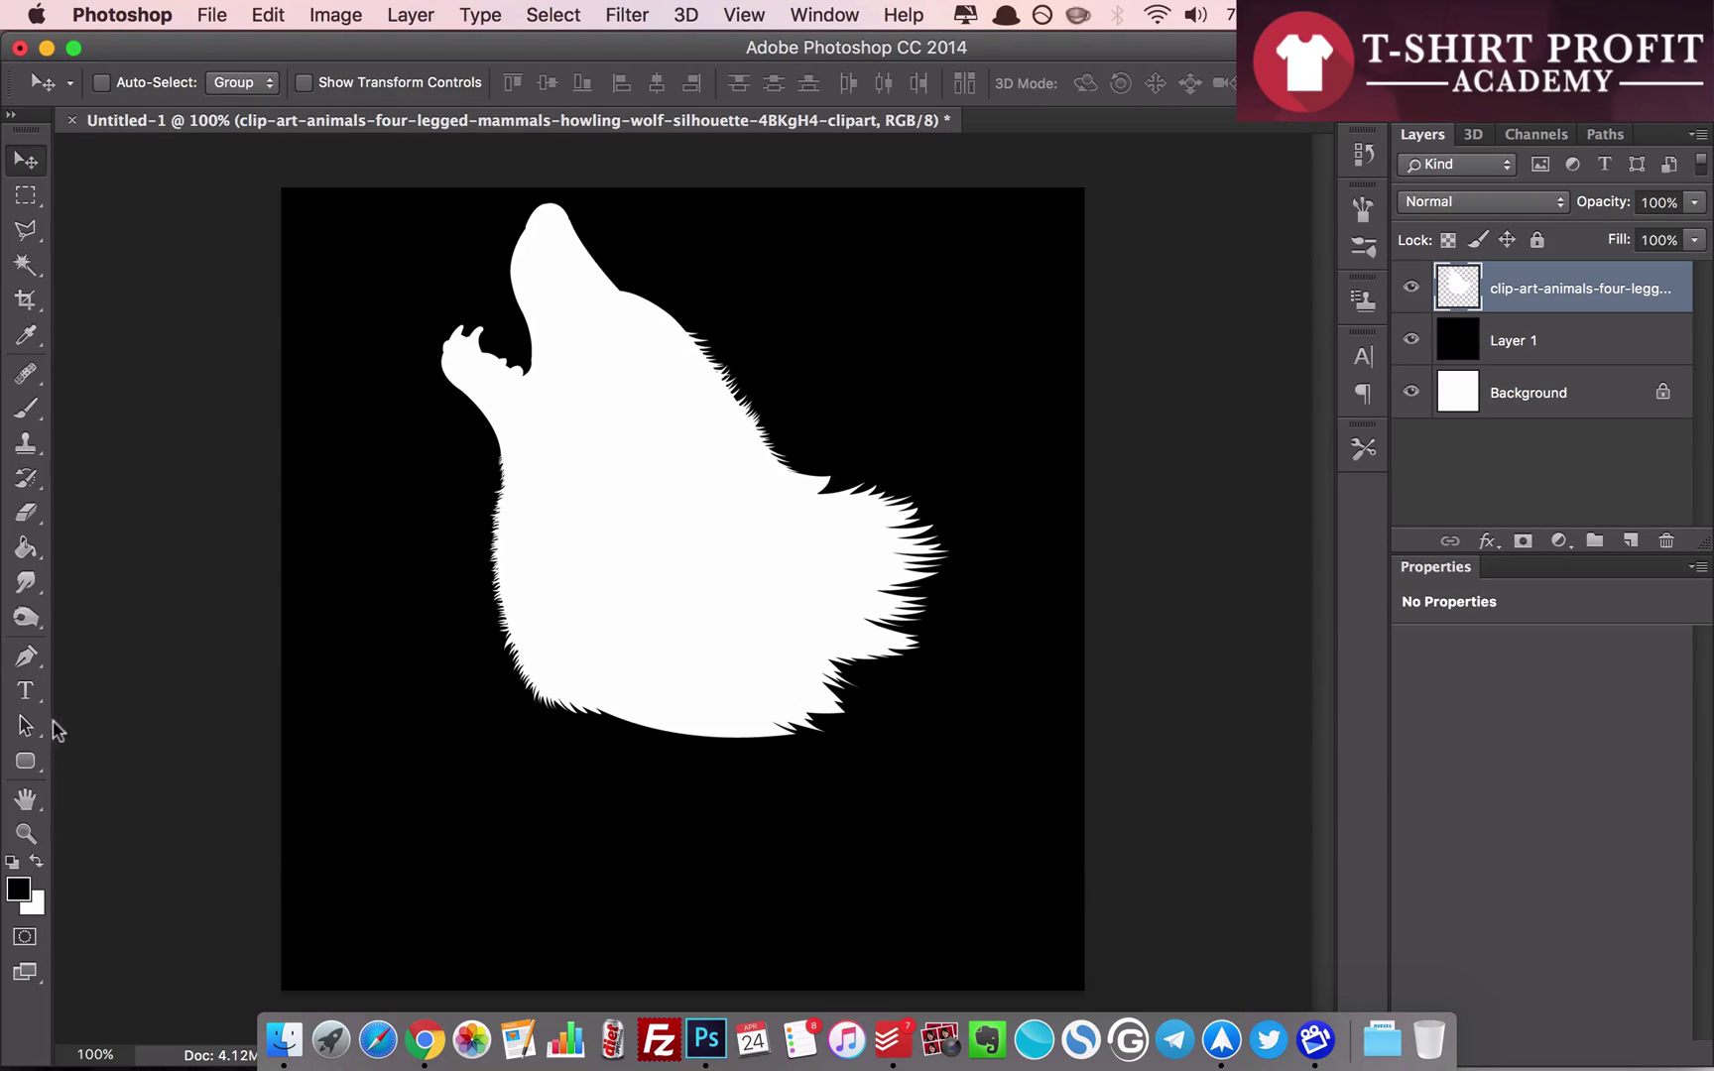
- Add the text "WINTER" just below the wolf silhouette
left_click(25, 691)
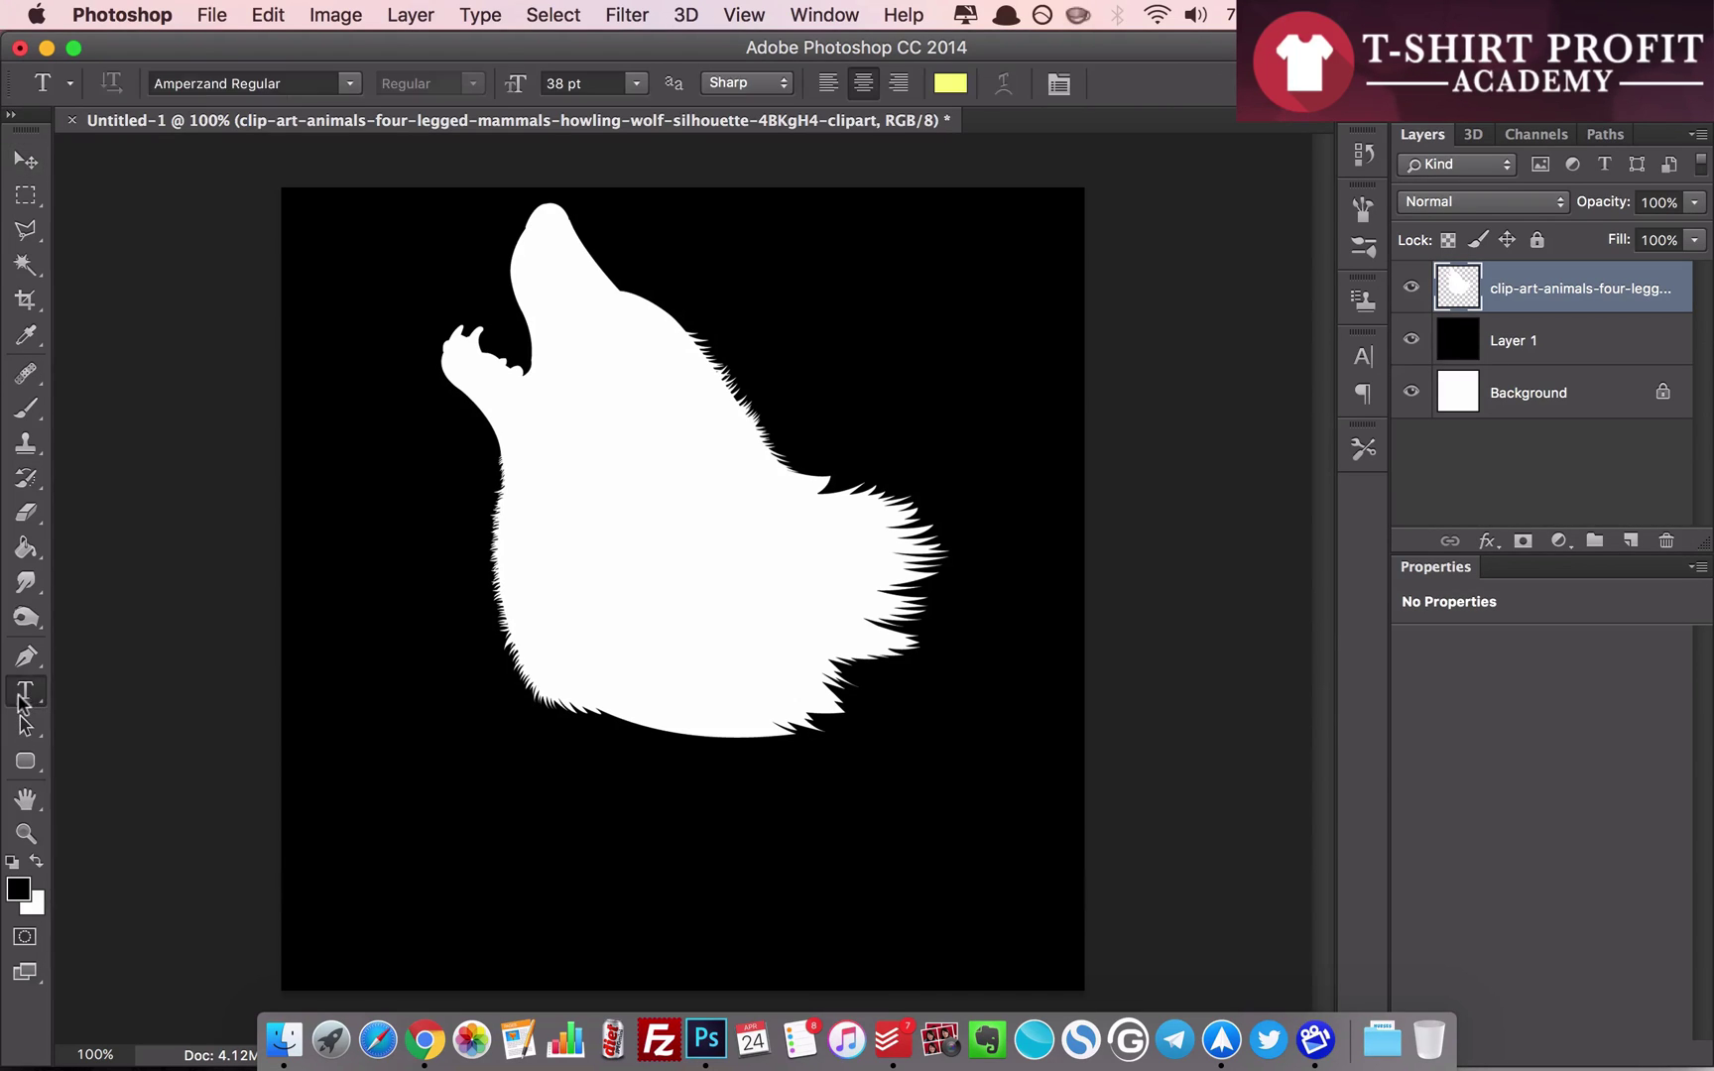
left_click(497, 794)
type("WINTER")
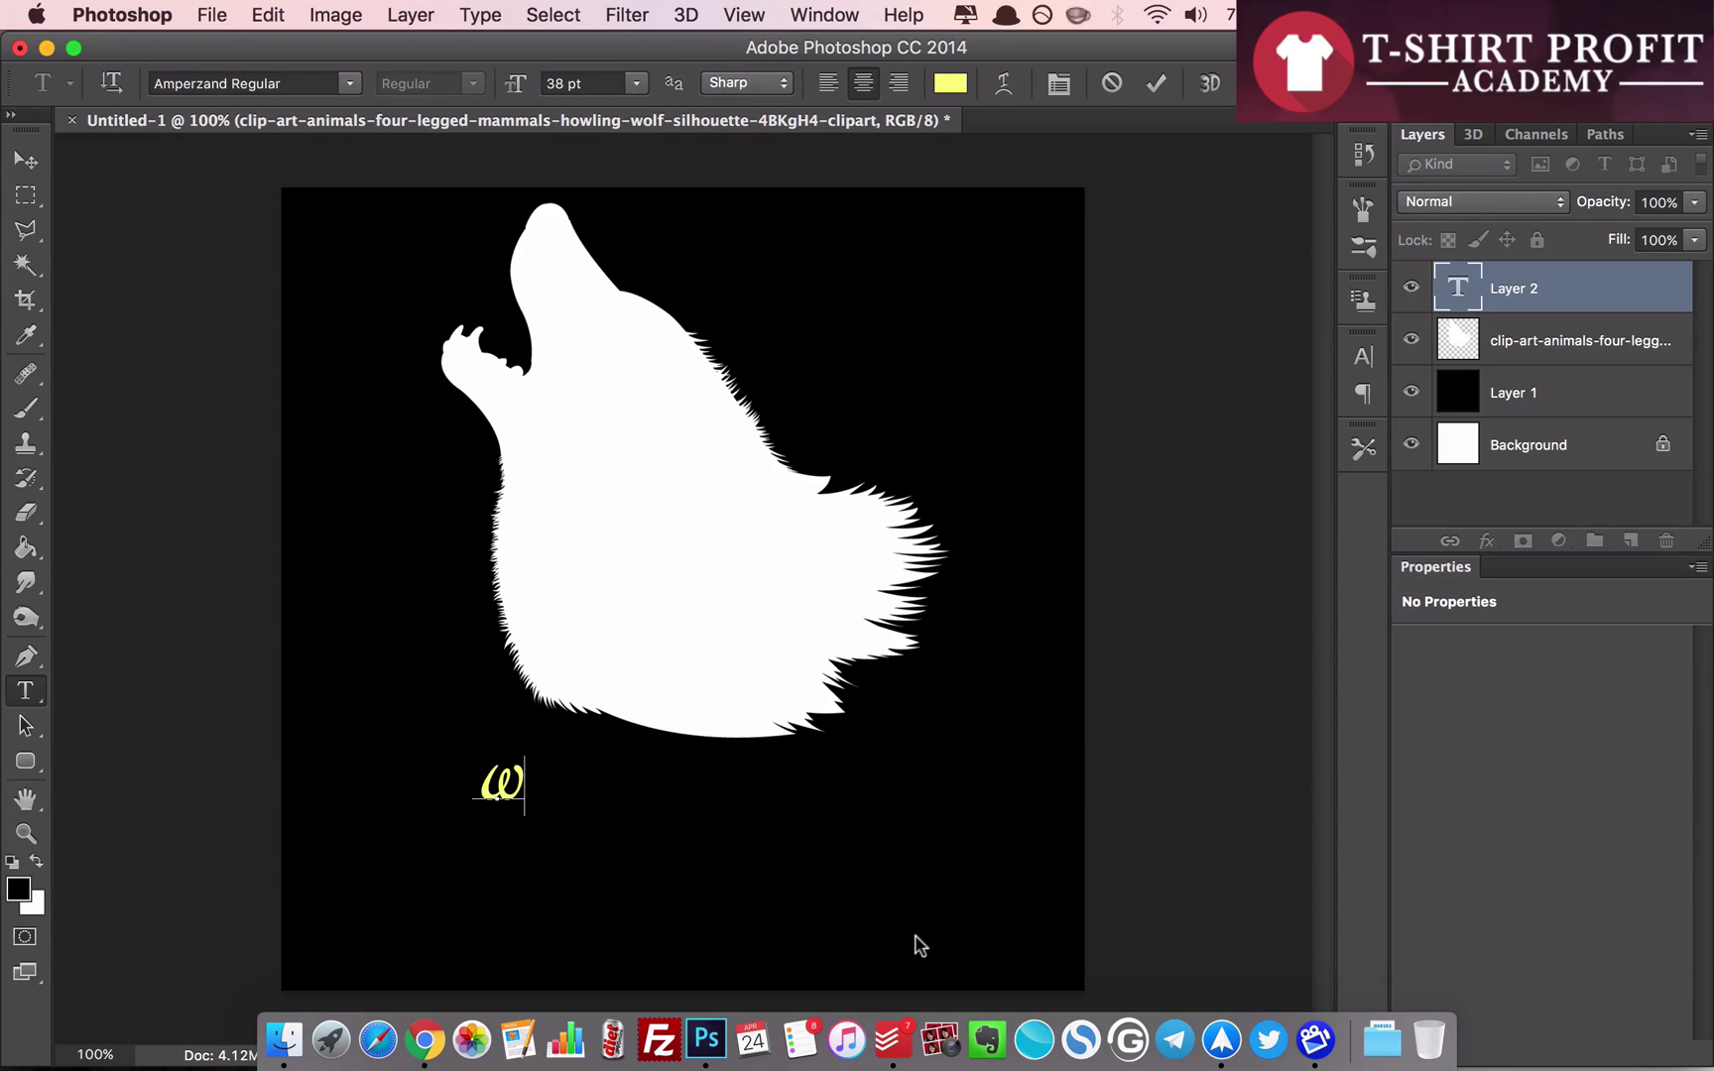
left_click(25, 160)
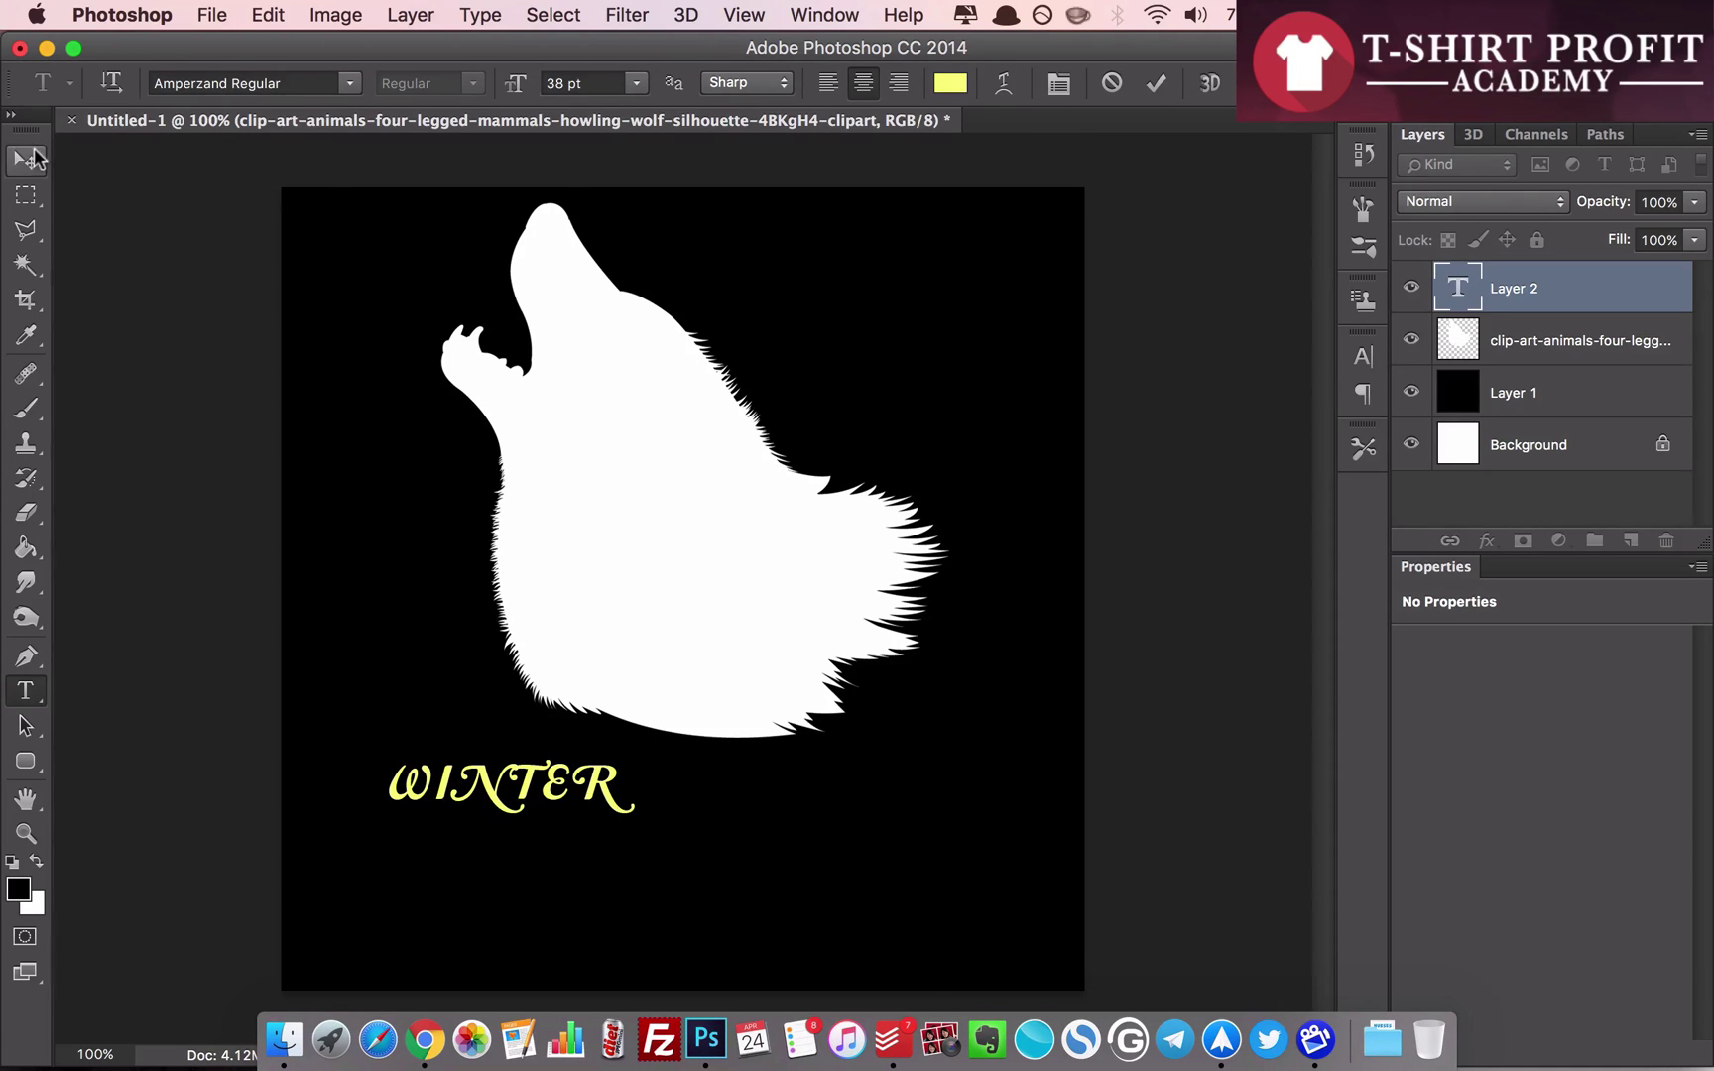
- Enlarge the WINTER text to roughly the wolf's width and position it overlapping the silhouette's lower edge
left_click_drag(487, 826, 528, 783)
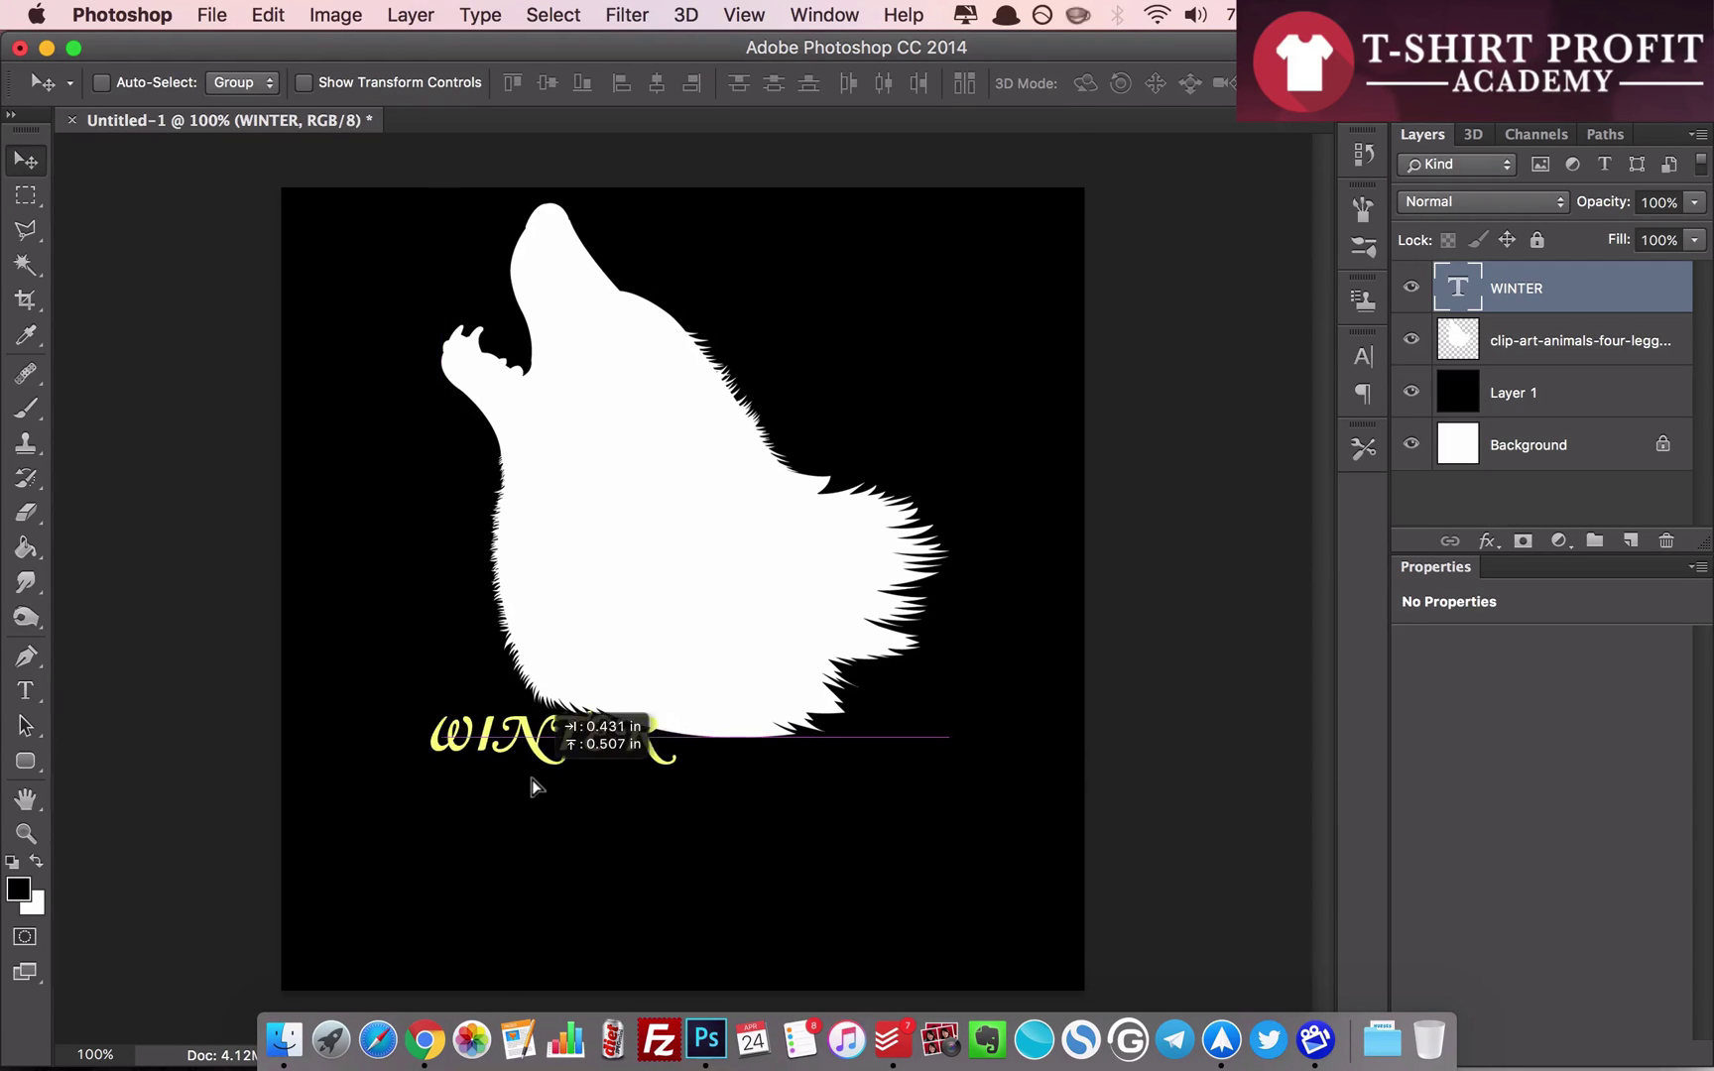
key("ctrl+t")
left_click_drag(700, 782, 926, 818)
key("Return")
key("shift+Right")
key("shift+Right")
key("shift+Right")
key("shift+Right")
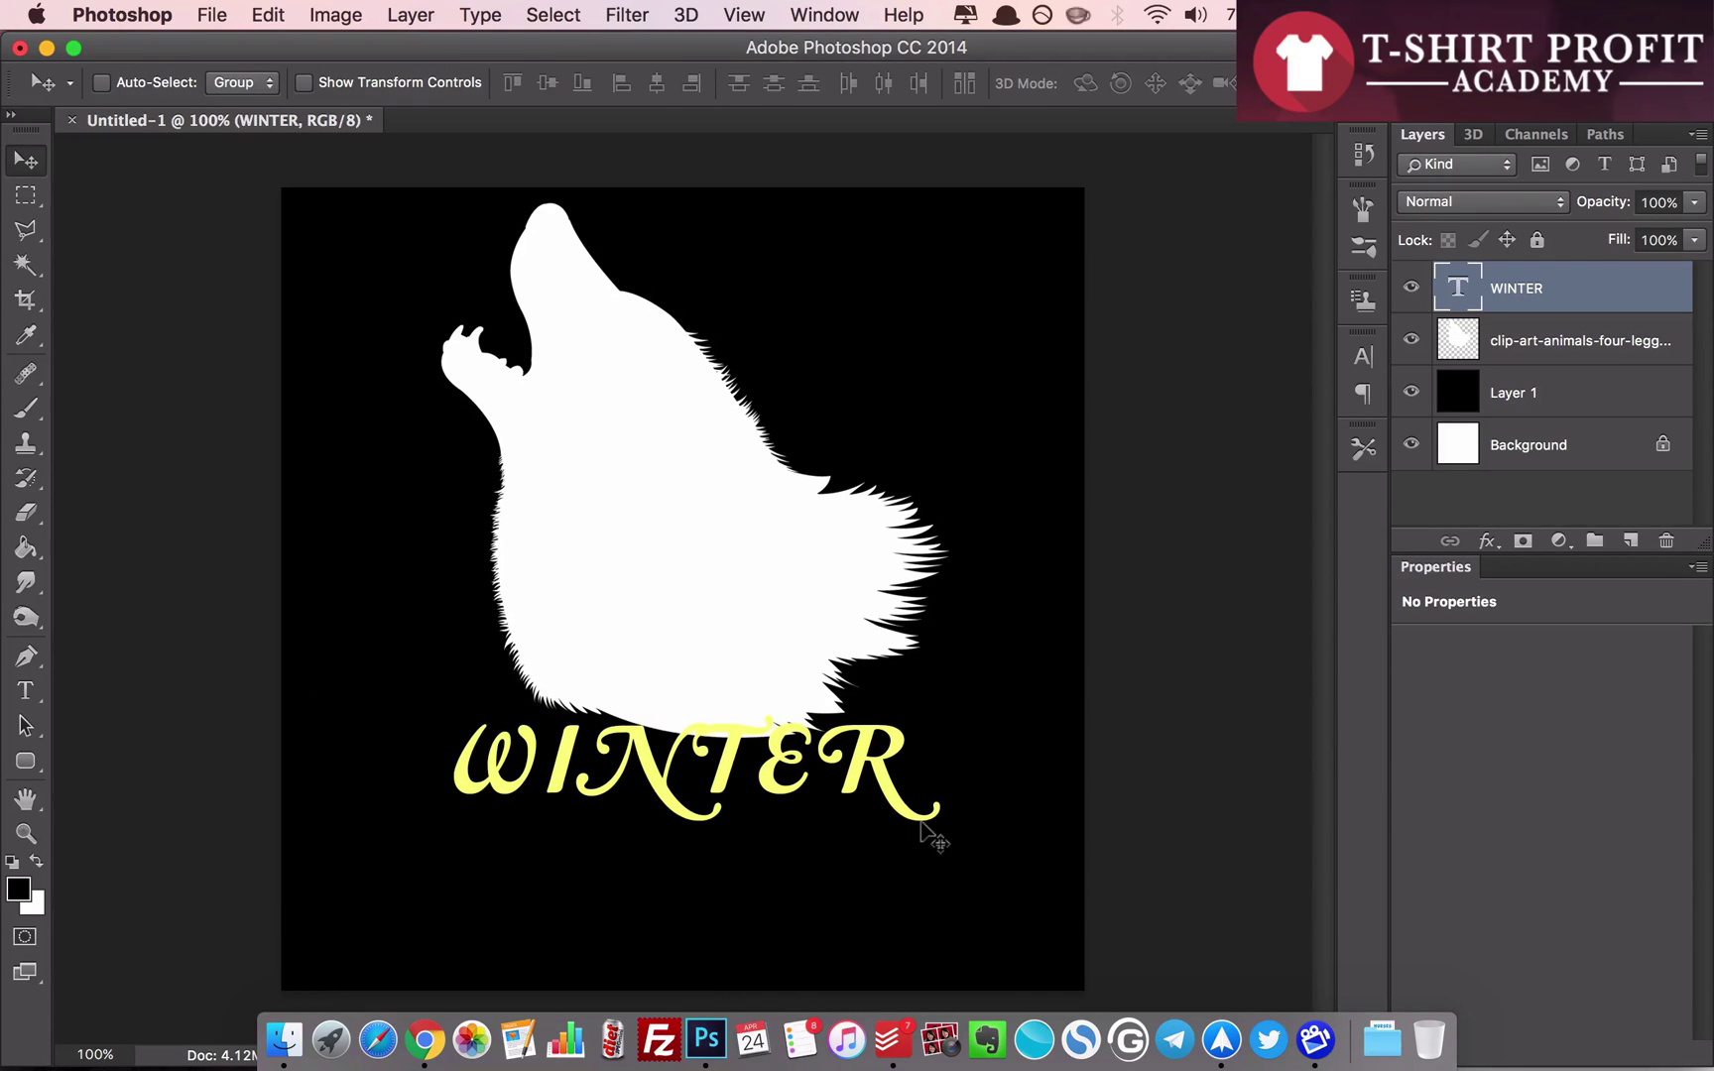
key("shift+Up")
key("shift+Left")
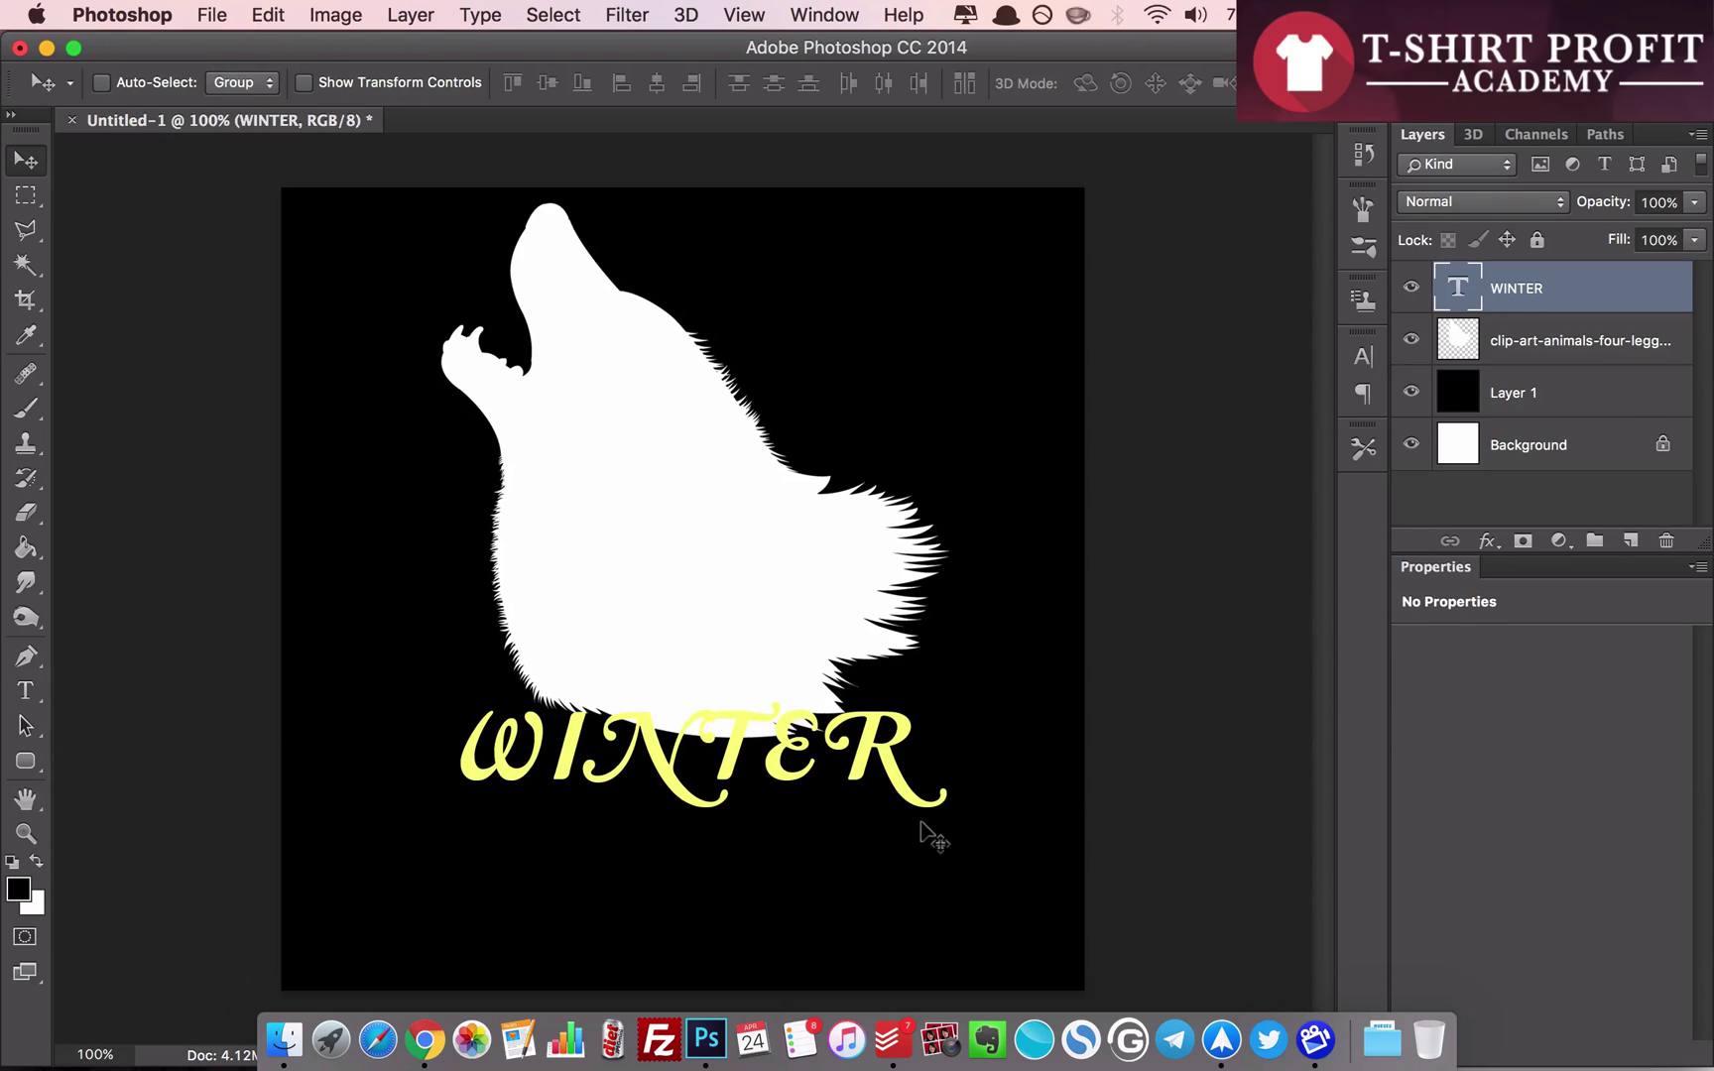
key("Left")
key("Left")
key("Left")
- Change the font of the WINTER text to Game of Thrones Regular
left_click(1361, 357)
left_click(1142, 371)
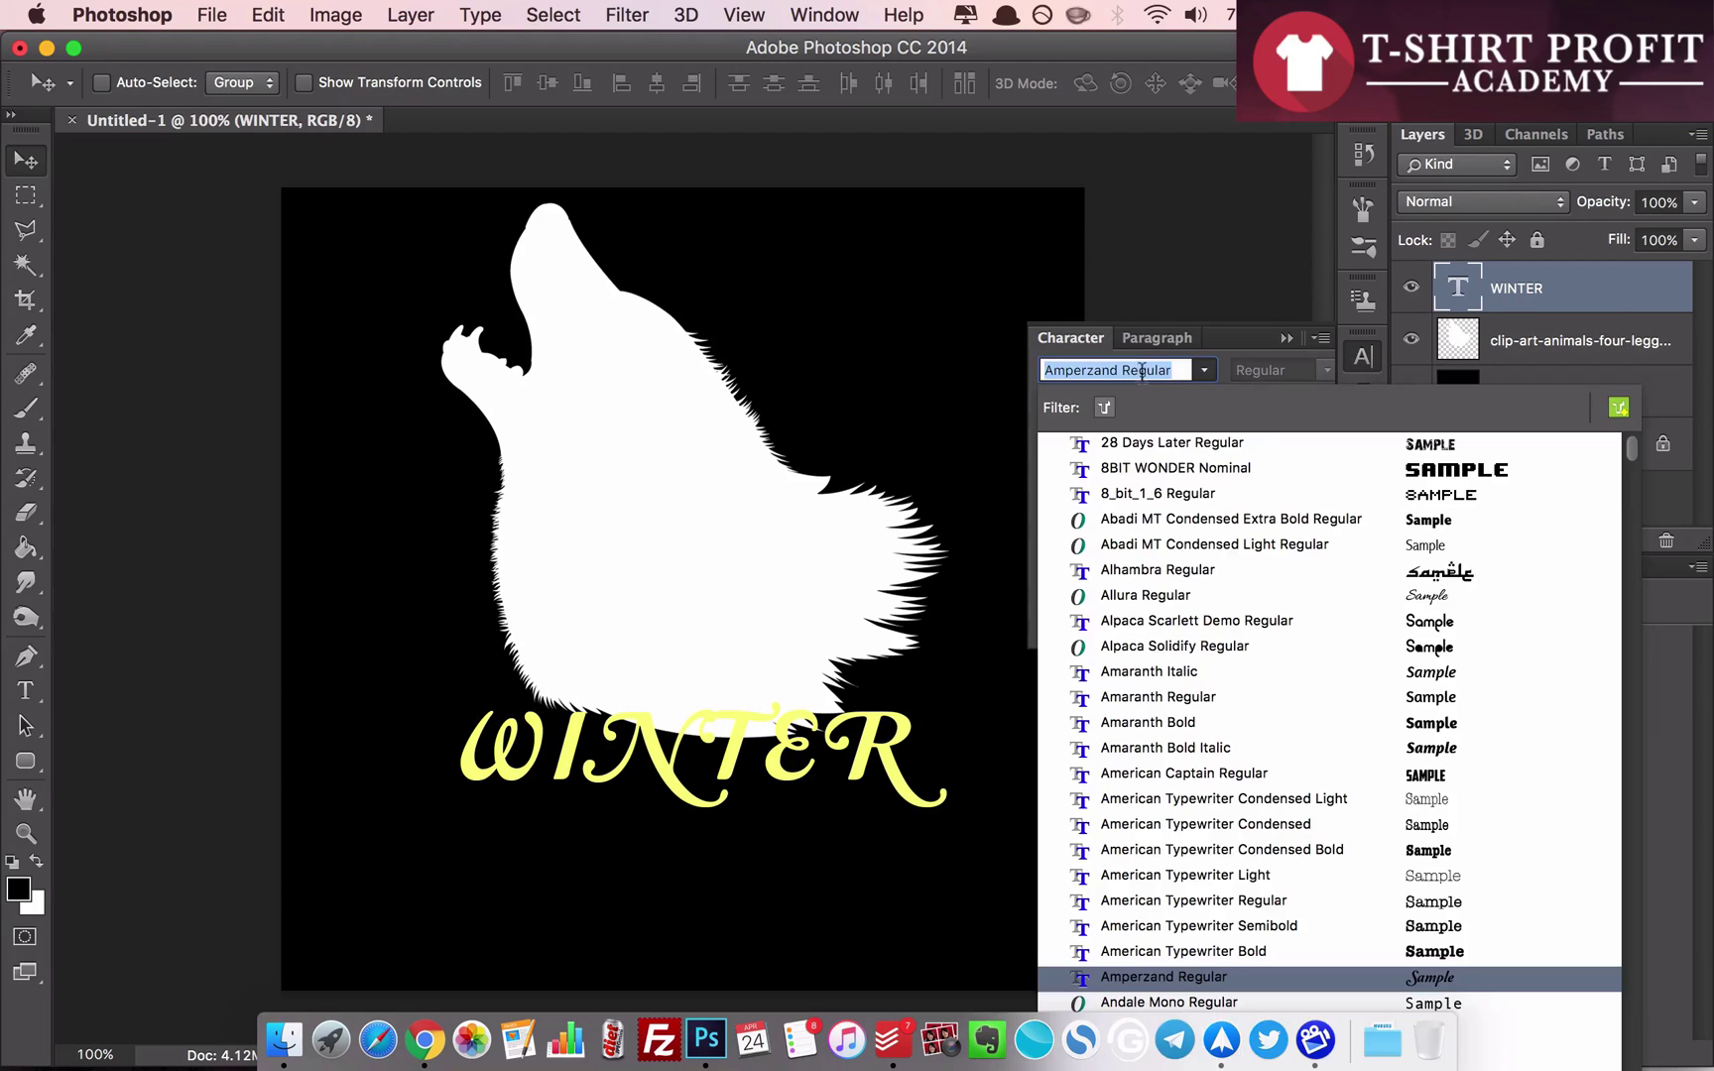
type("game")
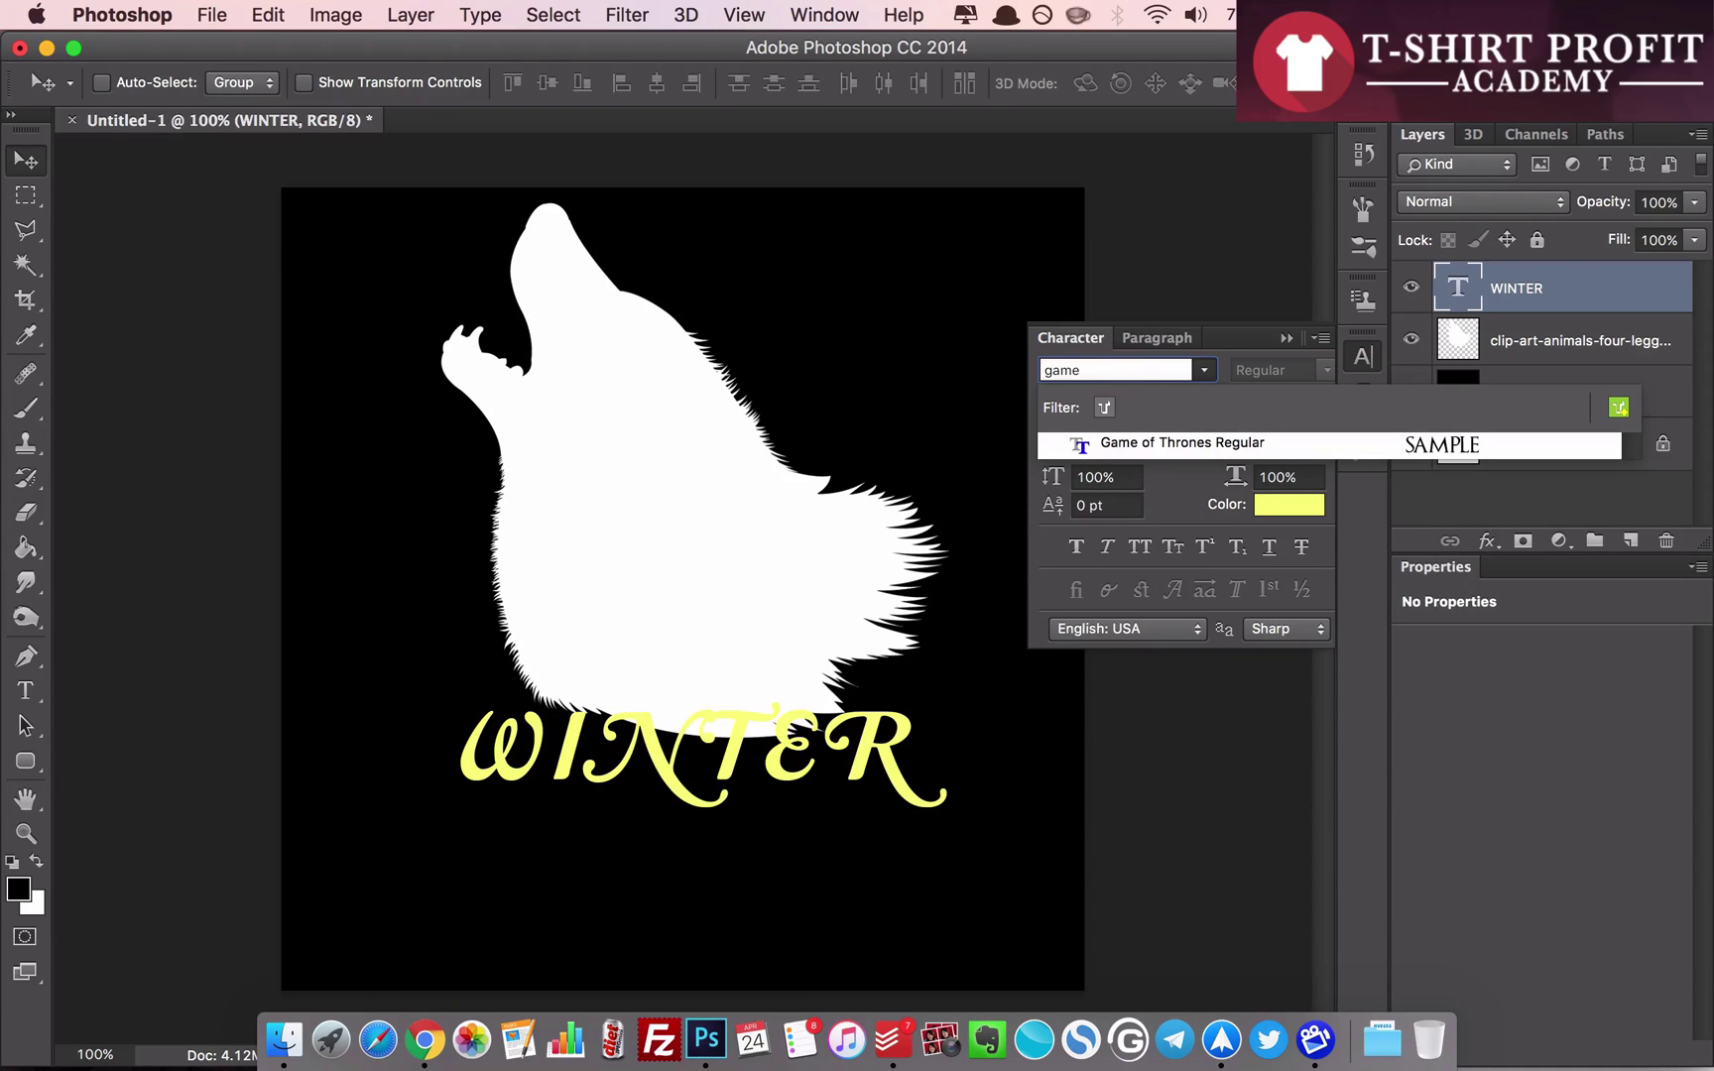
left_click(1182, 443)
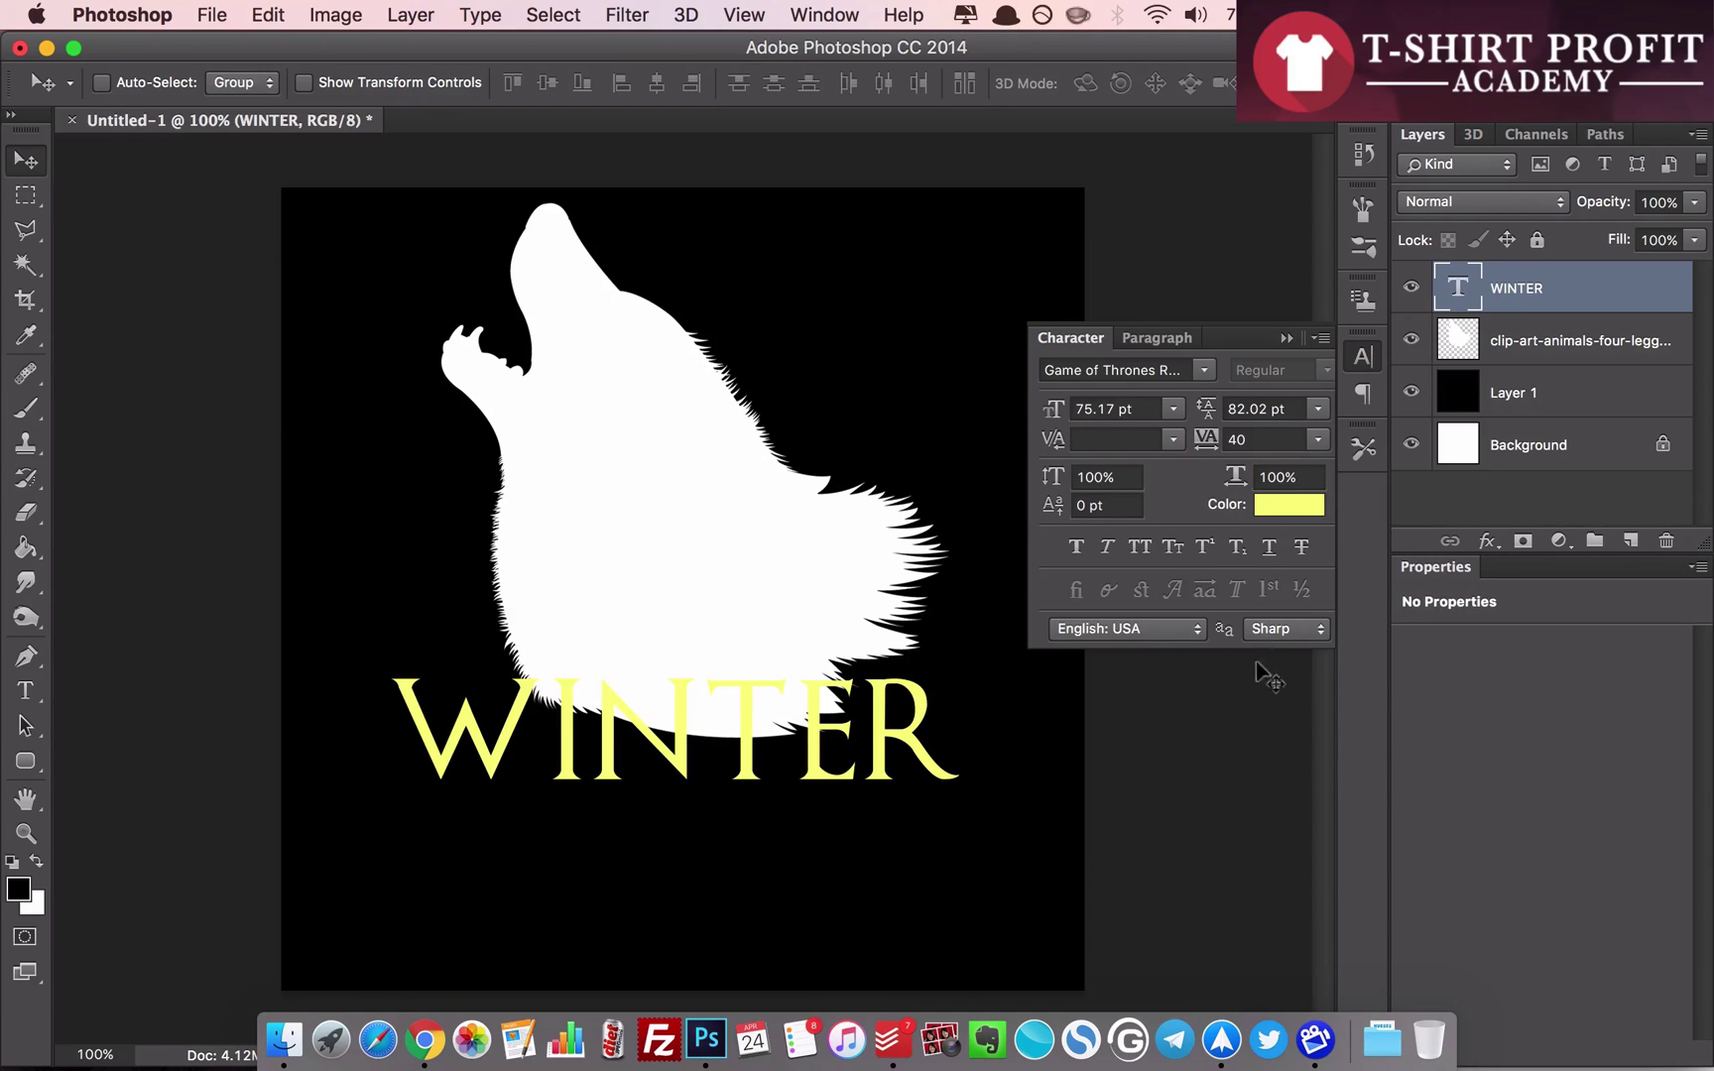
- Set the color of the WINTER text to white (ffffff)
left_click(1292, 508)
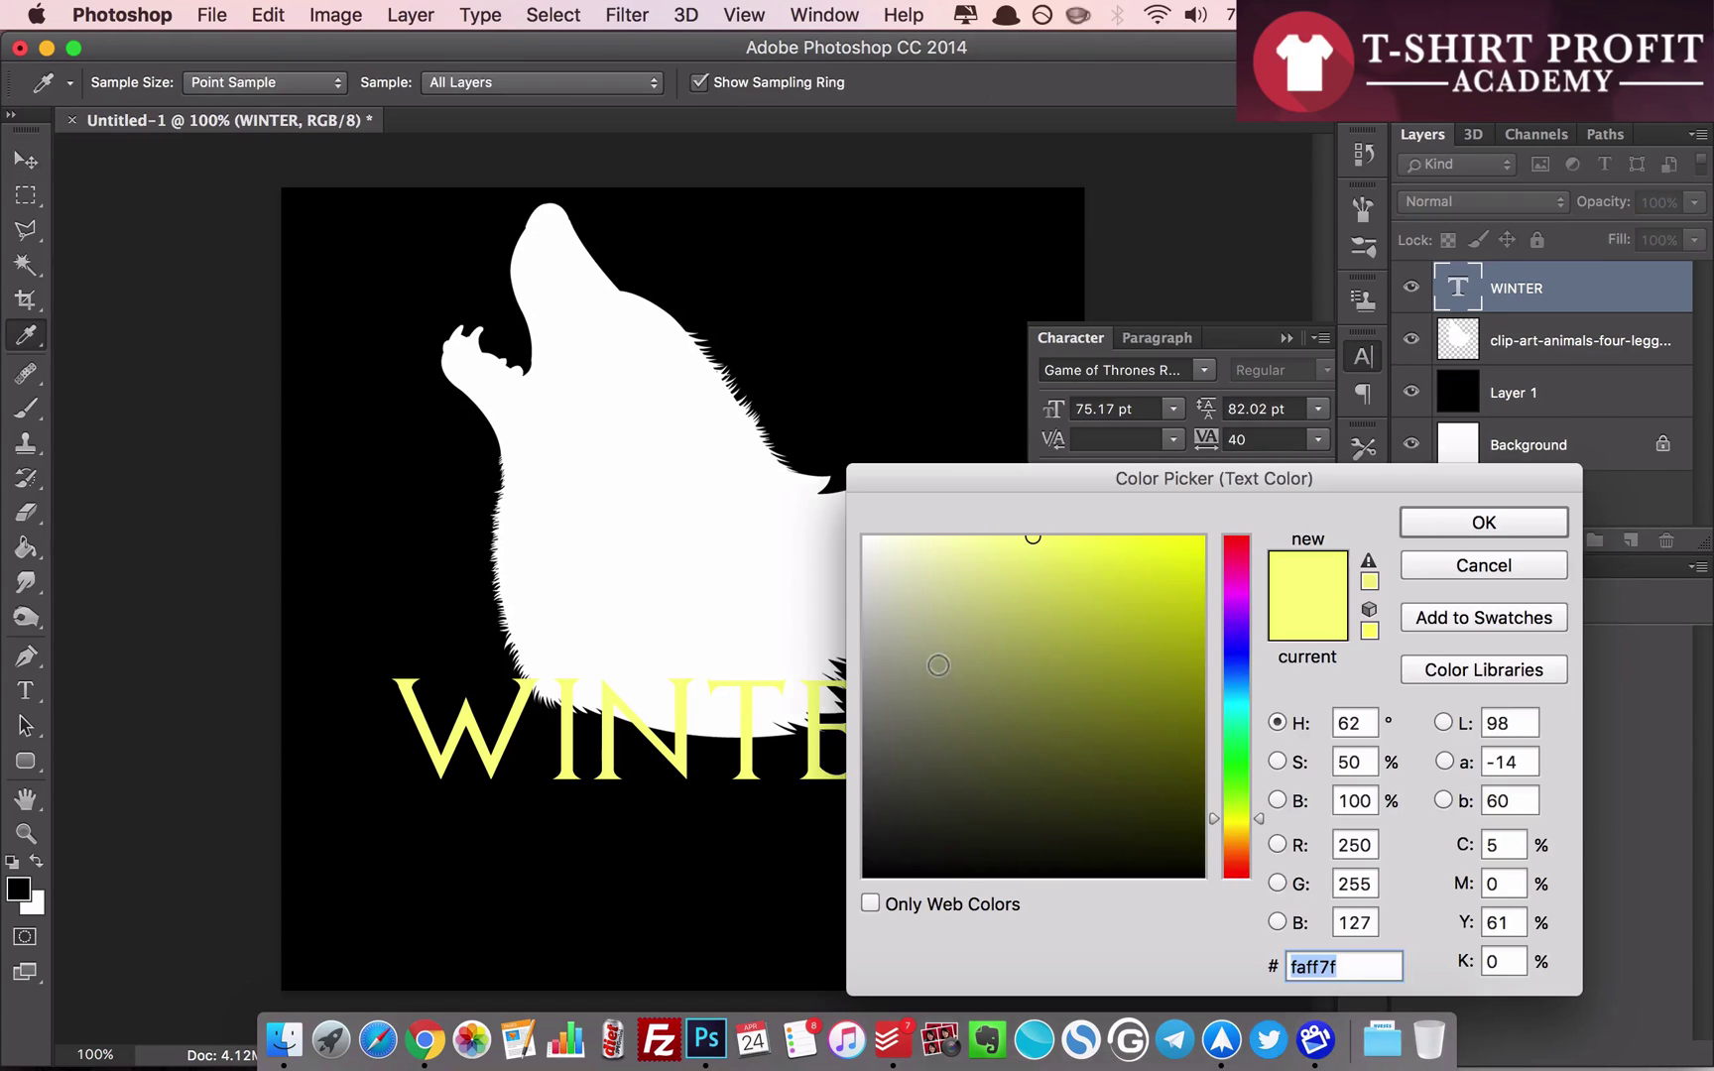
type("ffffff")
left_click(1547, 526)
left_click(1363, 357)
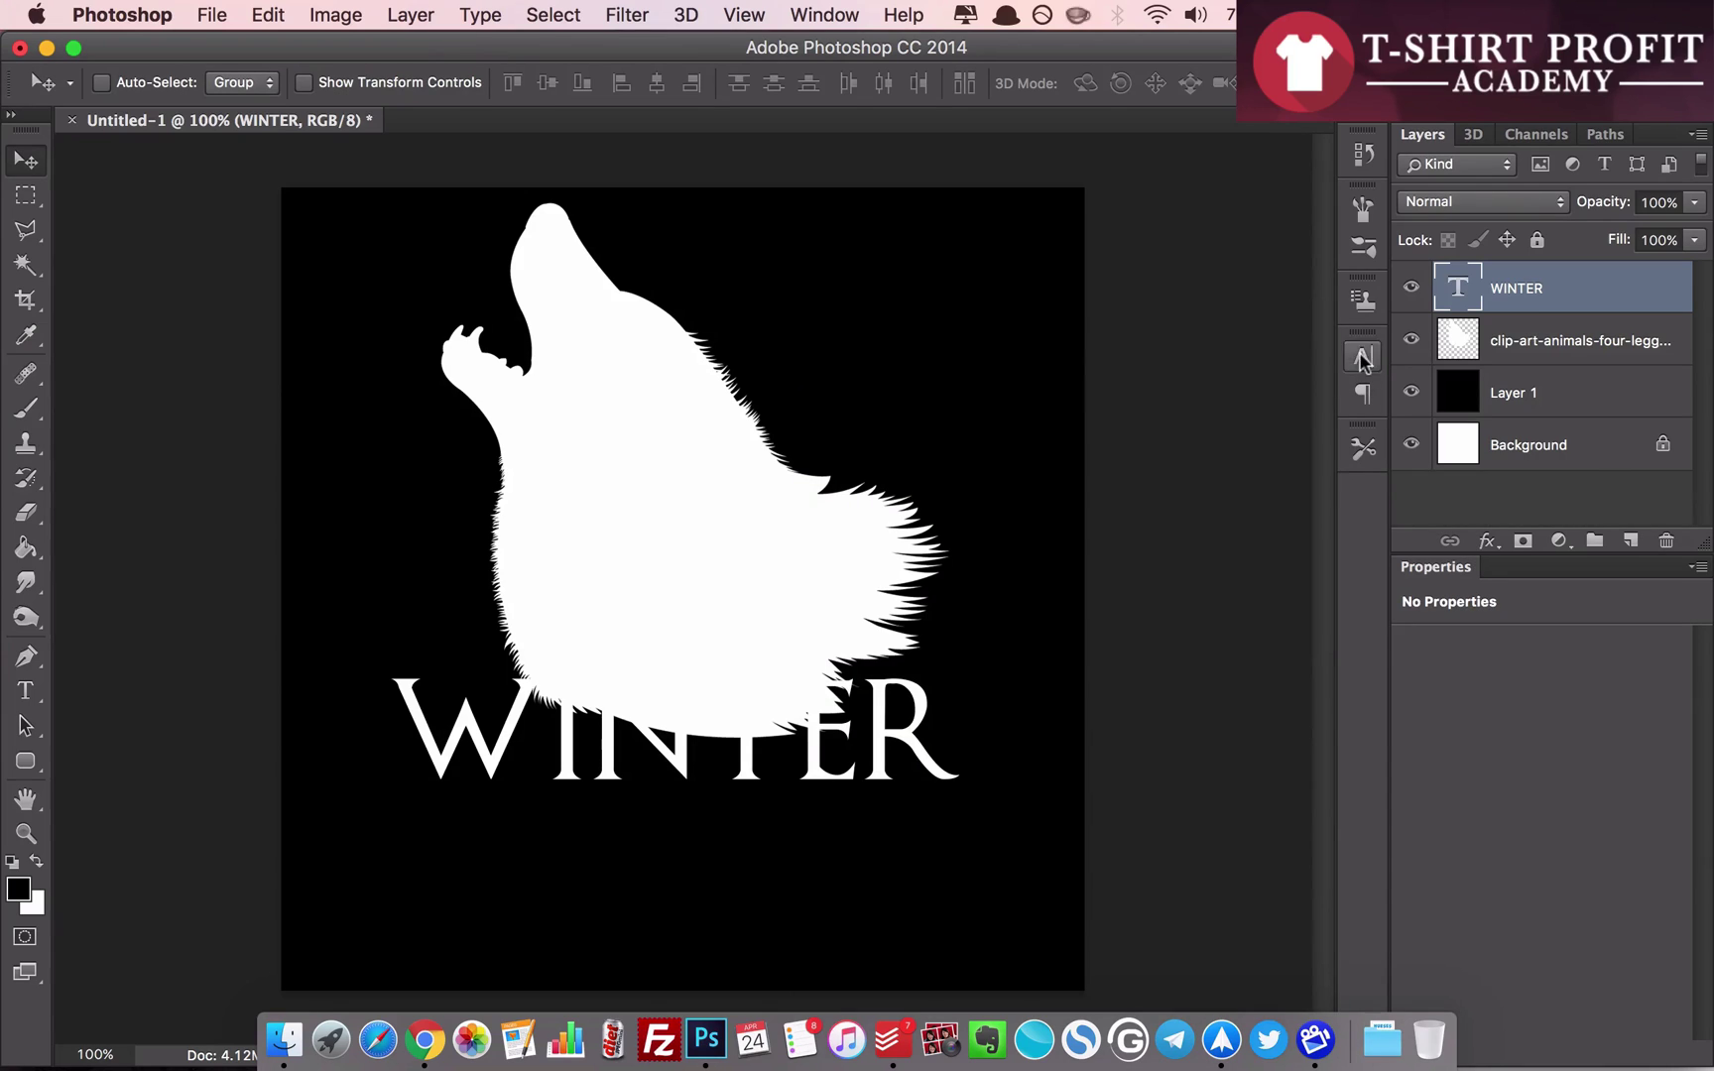
- Shift the WINTER text slightly down and to the right, and enlarge the wolf silhouette slightly toward its upper left
mouse_move(860, 770)
left_mouse_down()
mouse_move(879, 778)
mouse_move(849, 778)
mouse_move(863, 779)
left_mouse_up()
right_click(617, 521)
left_click(711, 567)
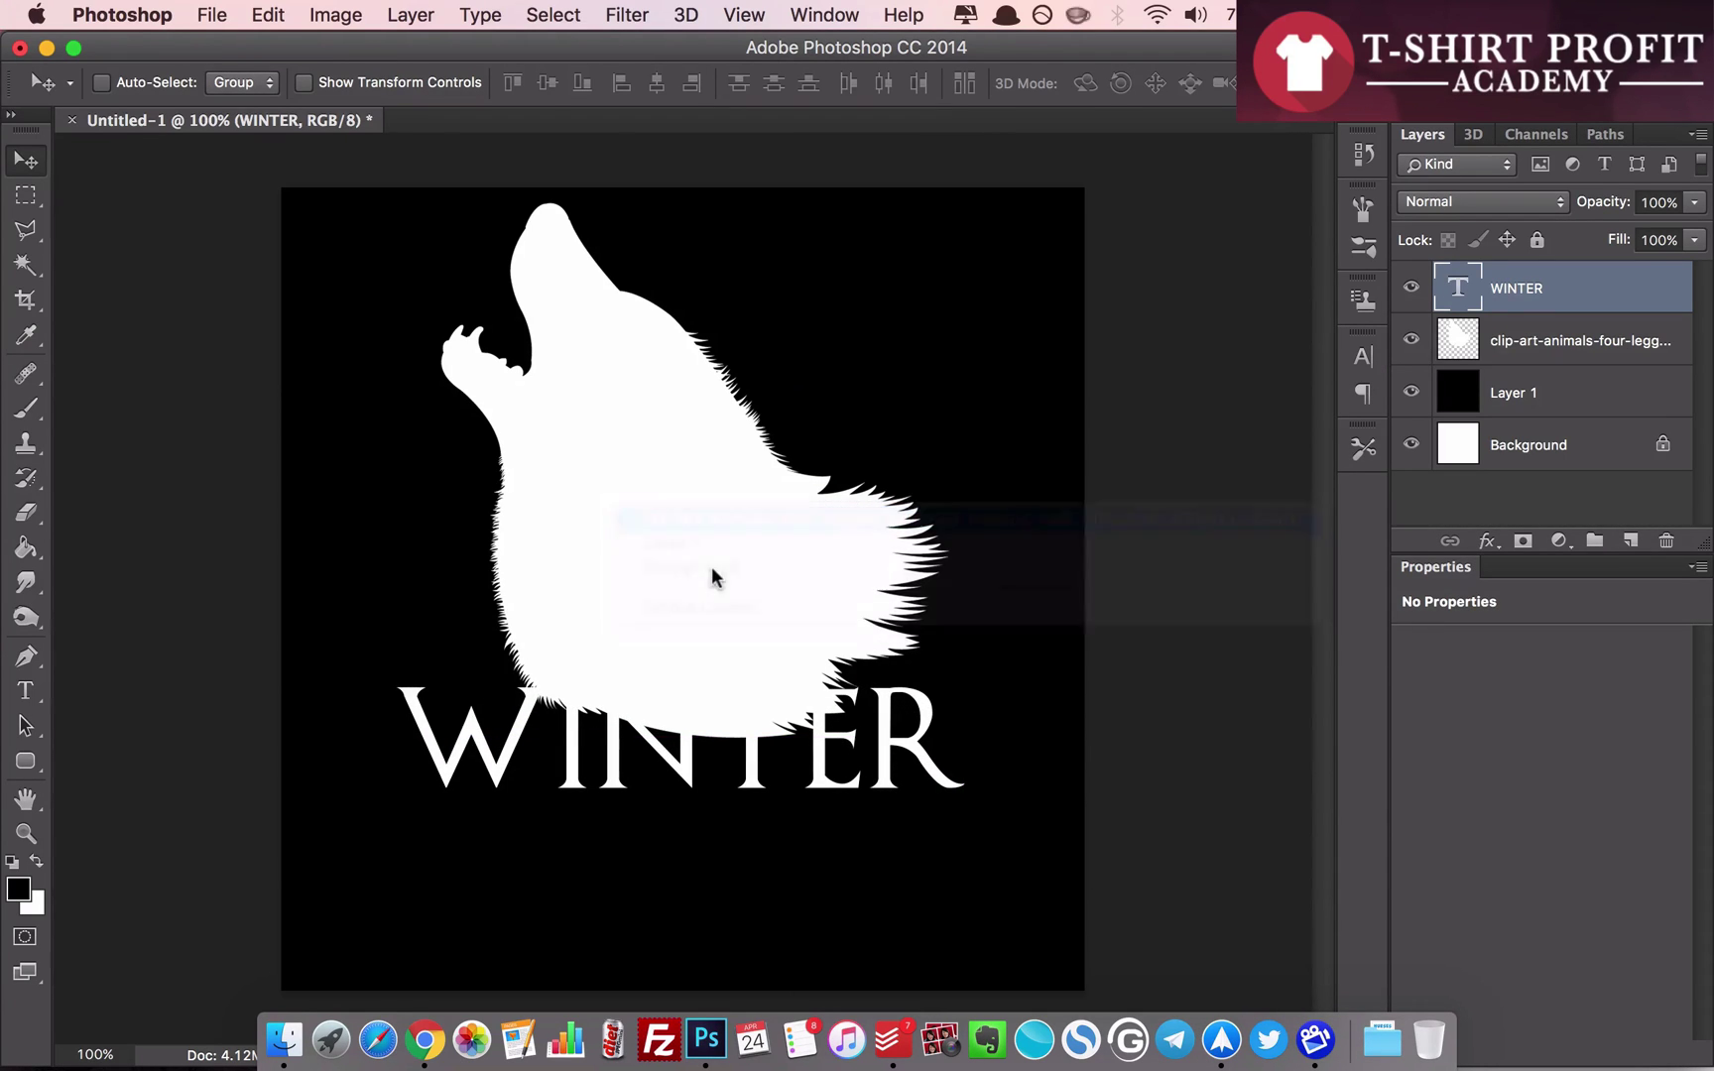
key("super+t")
left_click_drag(443, 202, 425, 207)
key("Return")
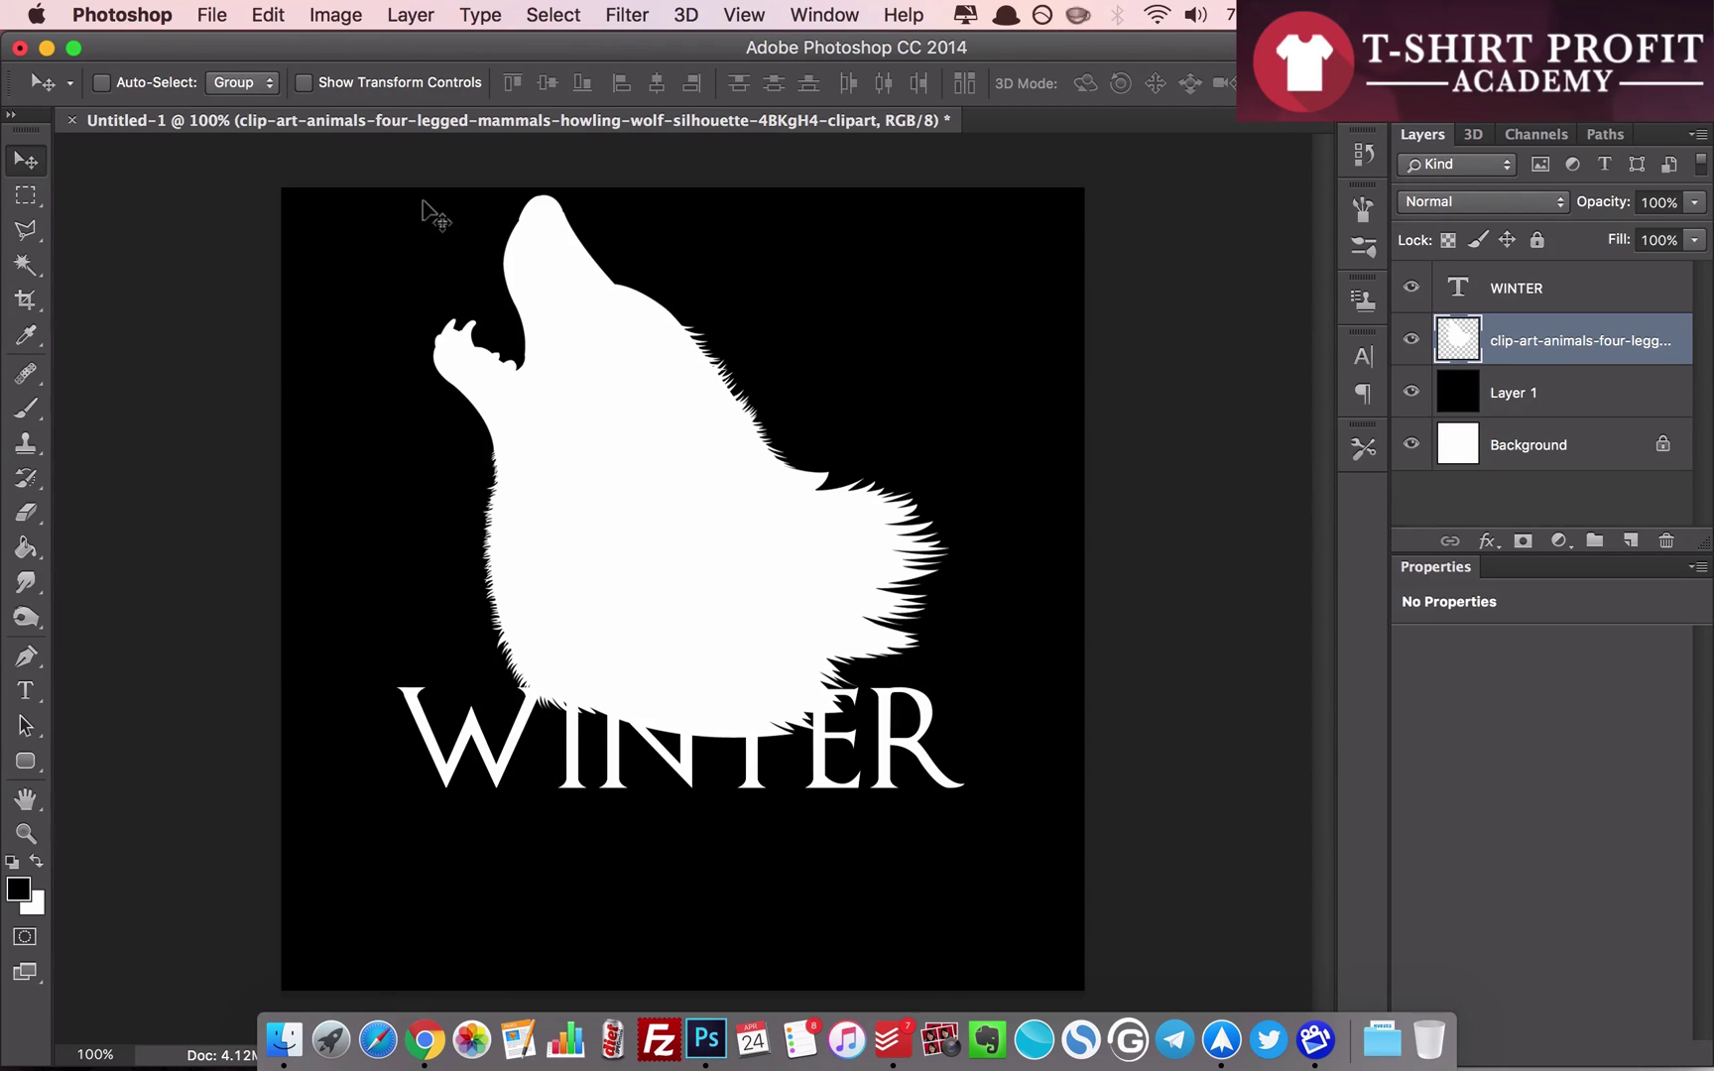
- Select the WINTER layer, try moving the text slightly lower, and undo the move
right_click(902, 759)
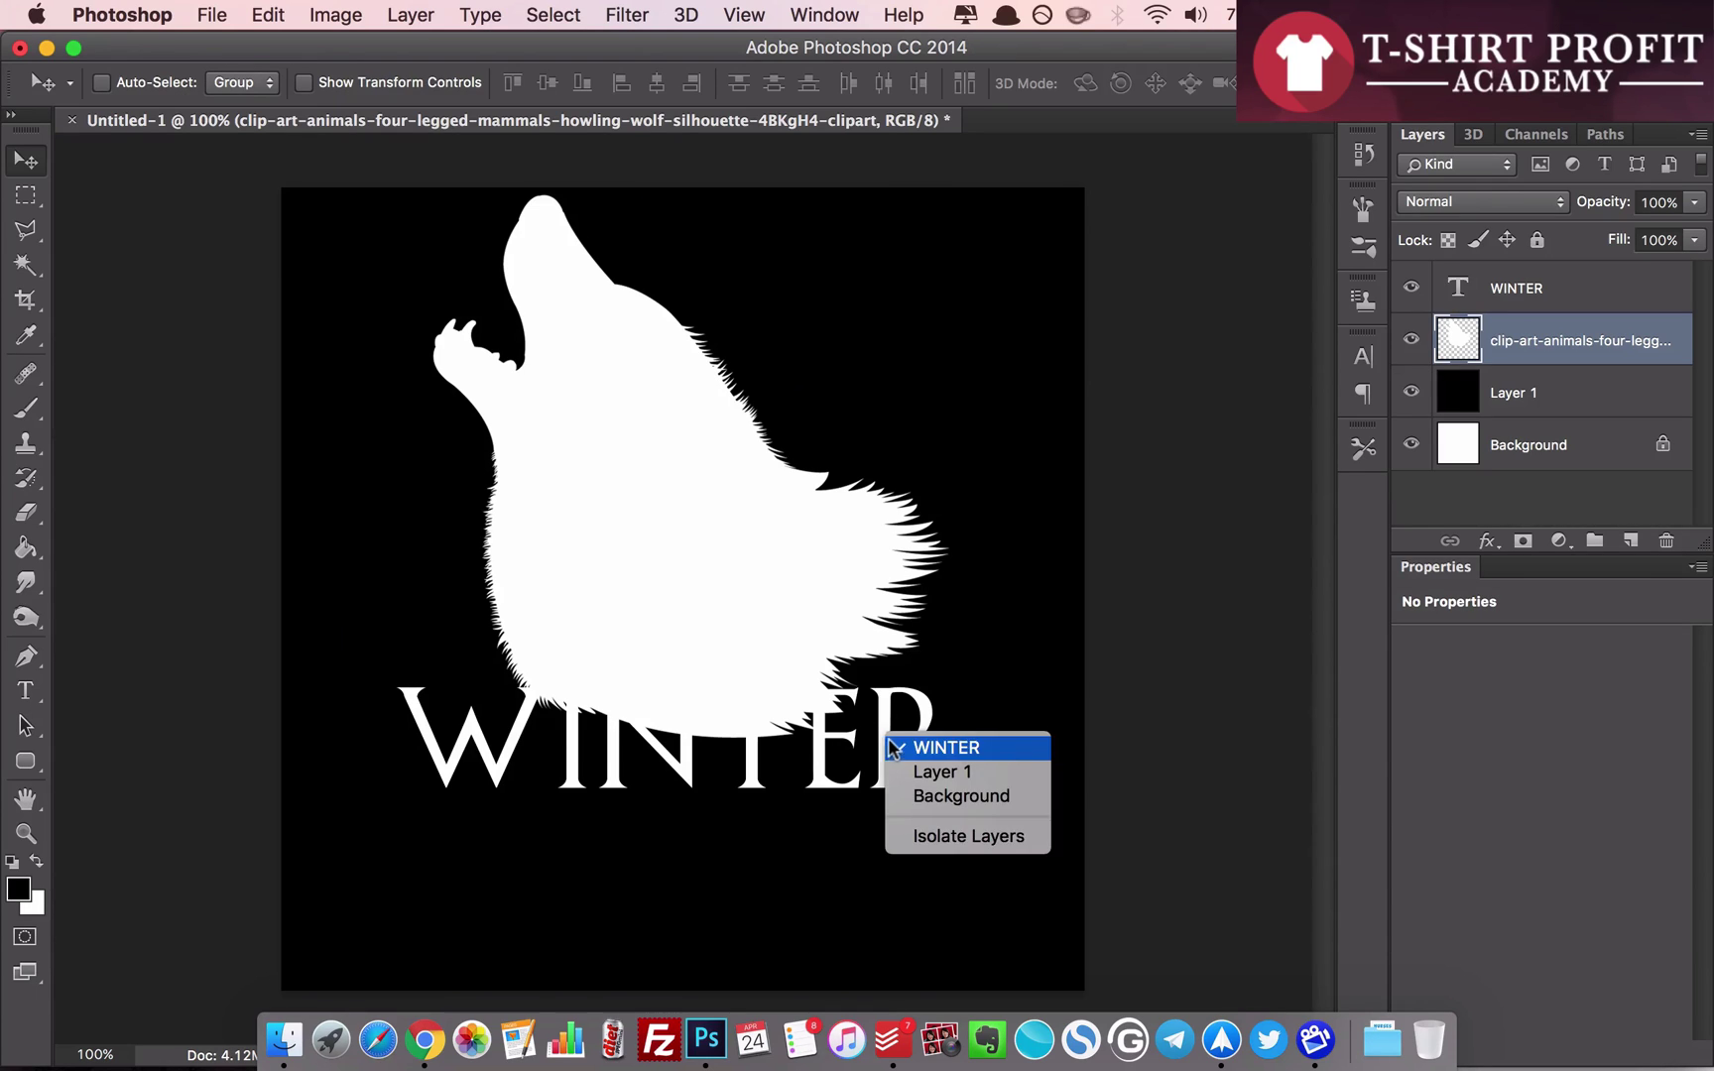
left_click(922, 751)
left_click_drag(907, 748, 908, 762)
key("super+z")
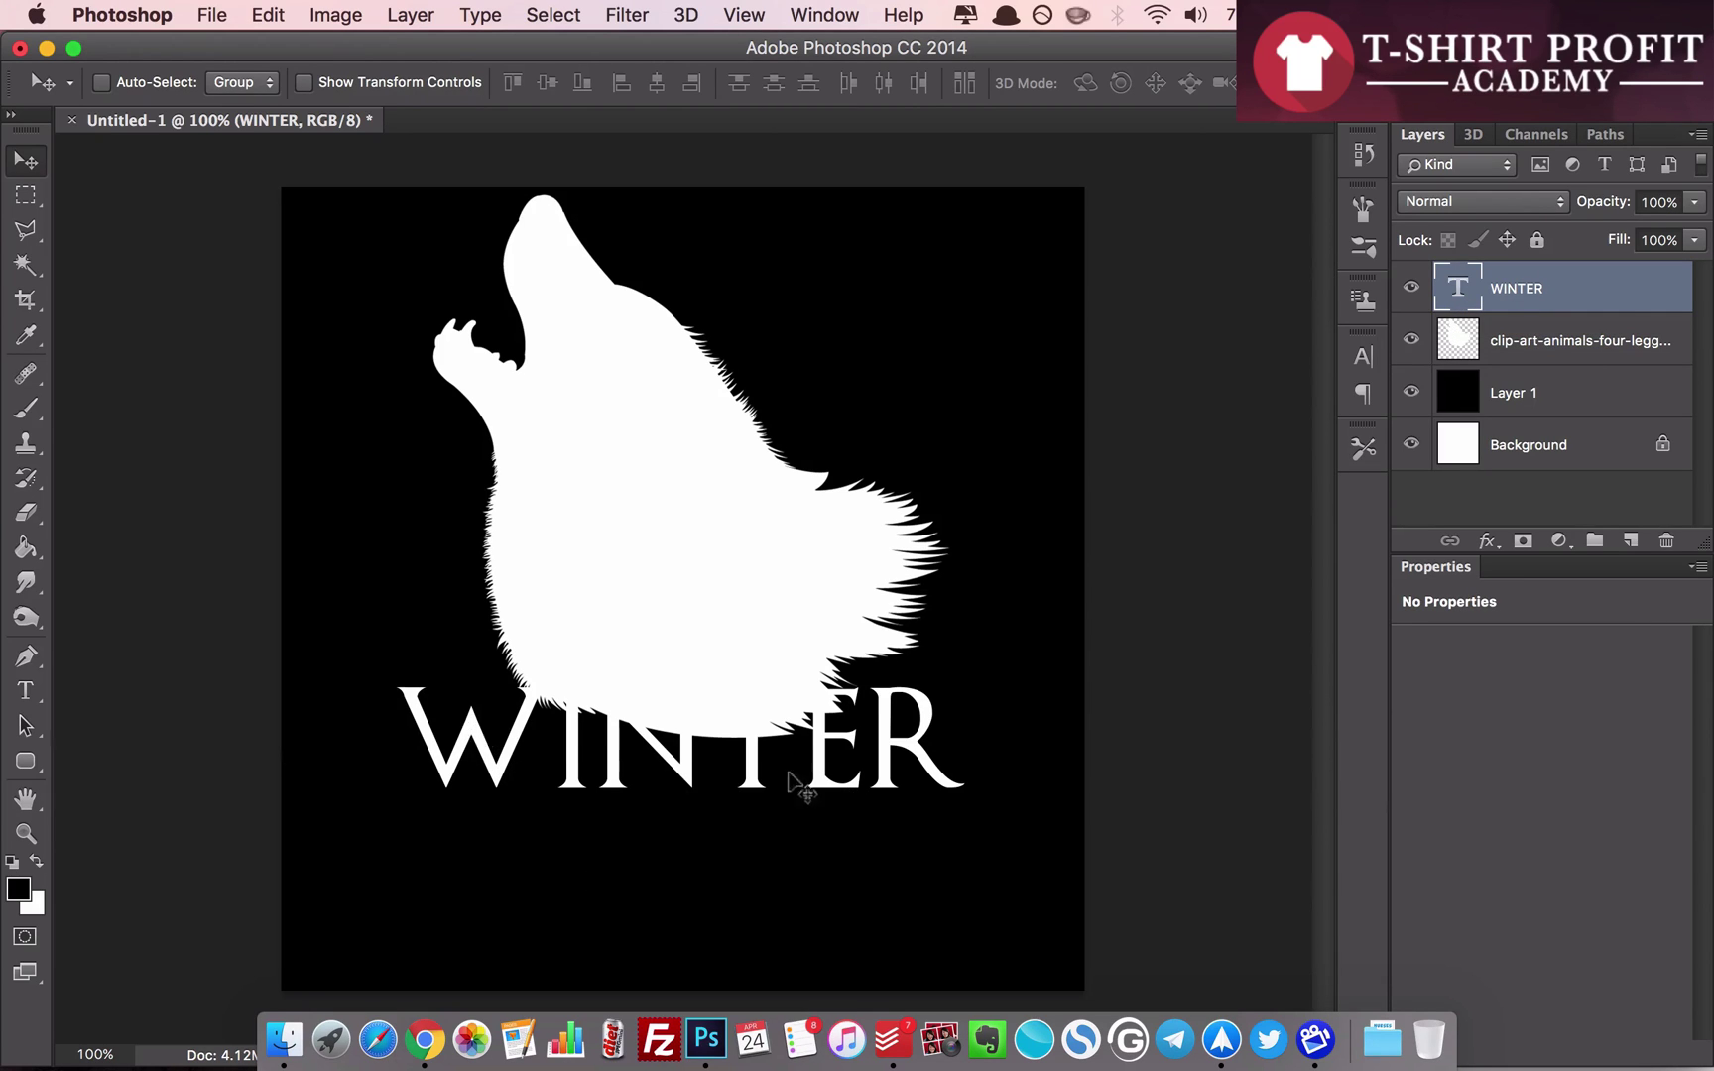
- Load the WINTER letter outlines as a selection, deselect them, and examine the overlap with the wolf up close
left_click(1460, 292, "super")
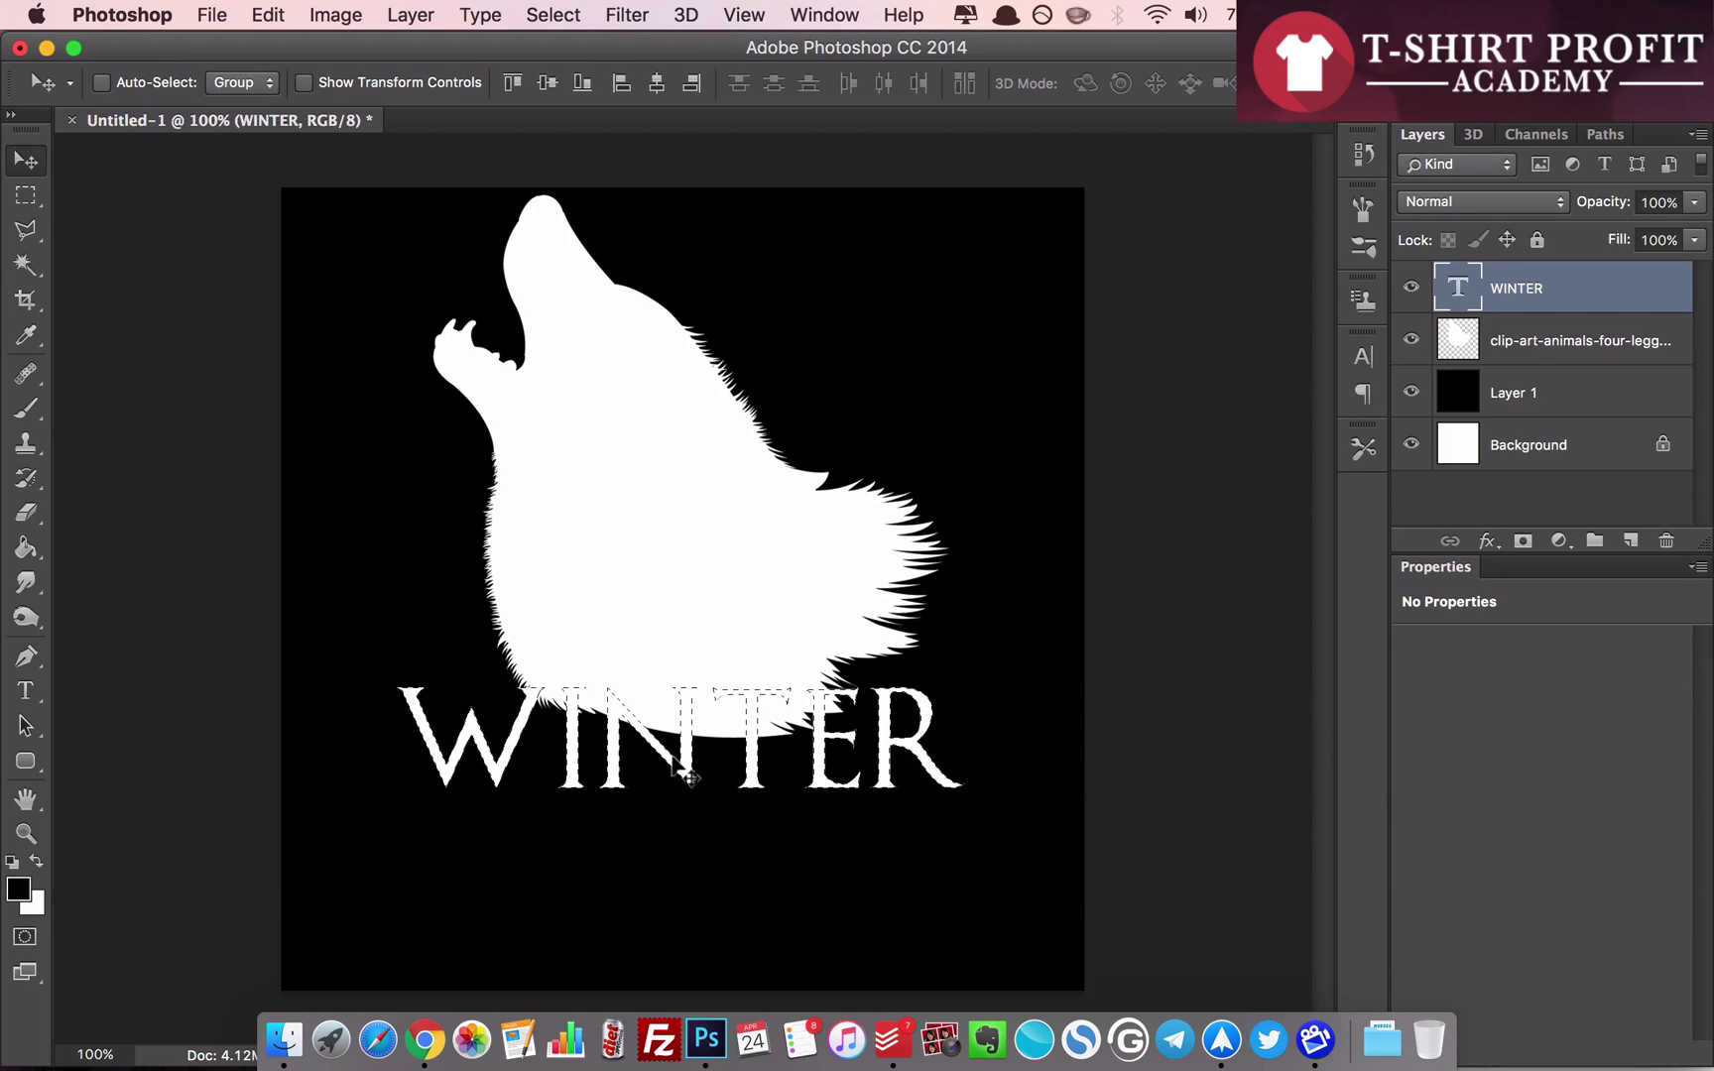
key("super+d")
key("super+plus")
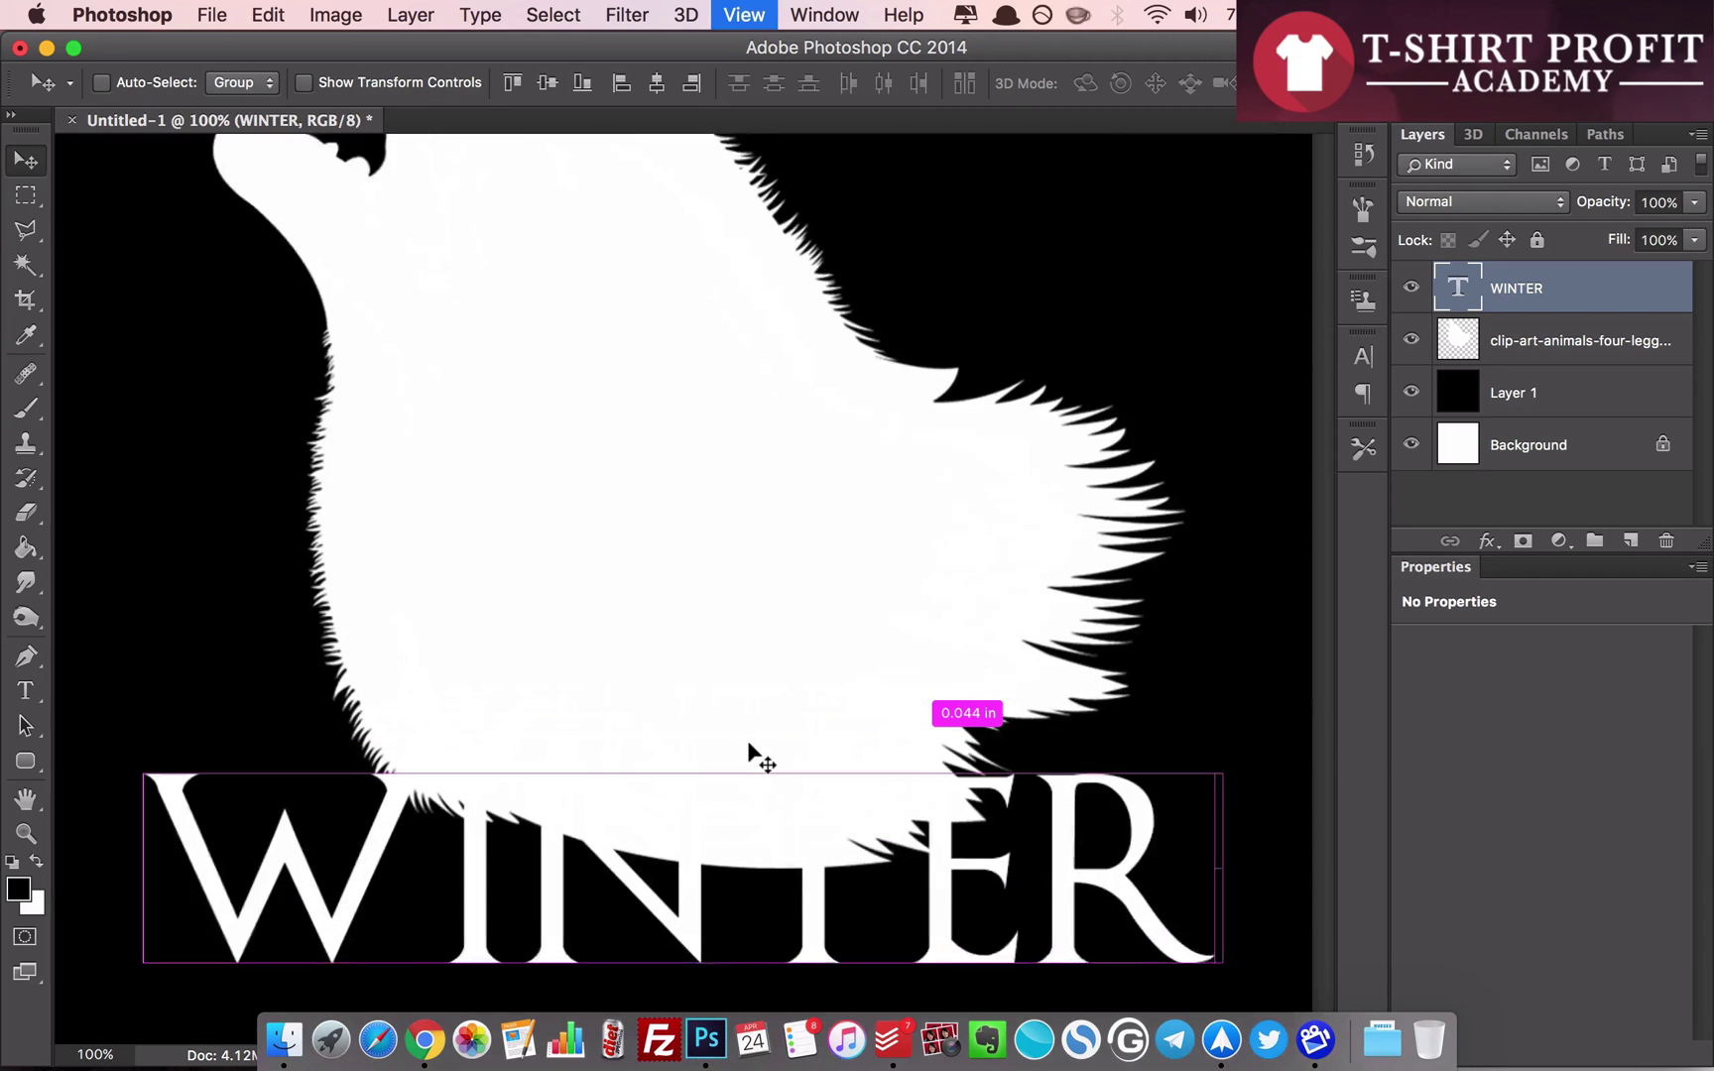
- Load the WINTER letter outlines as a selection and expand it by 5 pixels
key("super+plus")
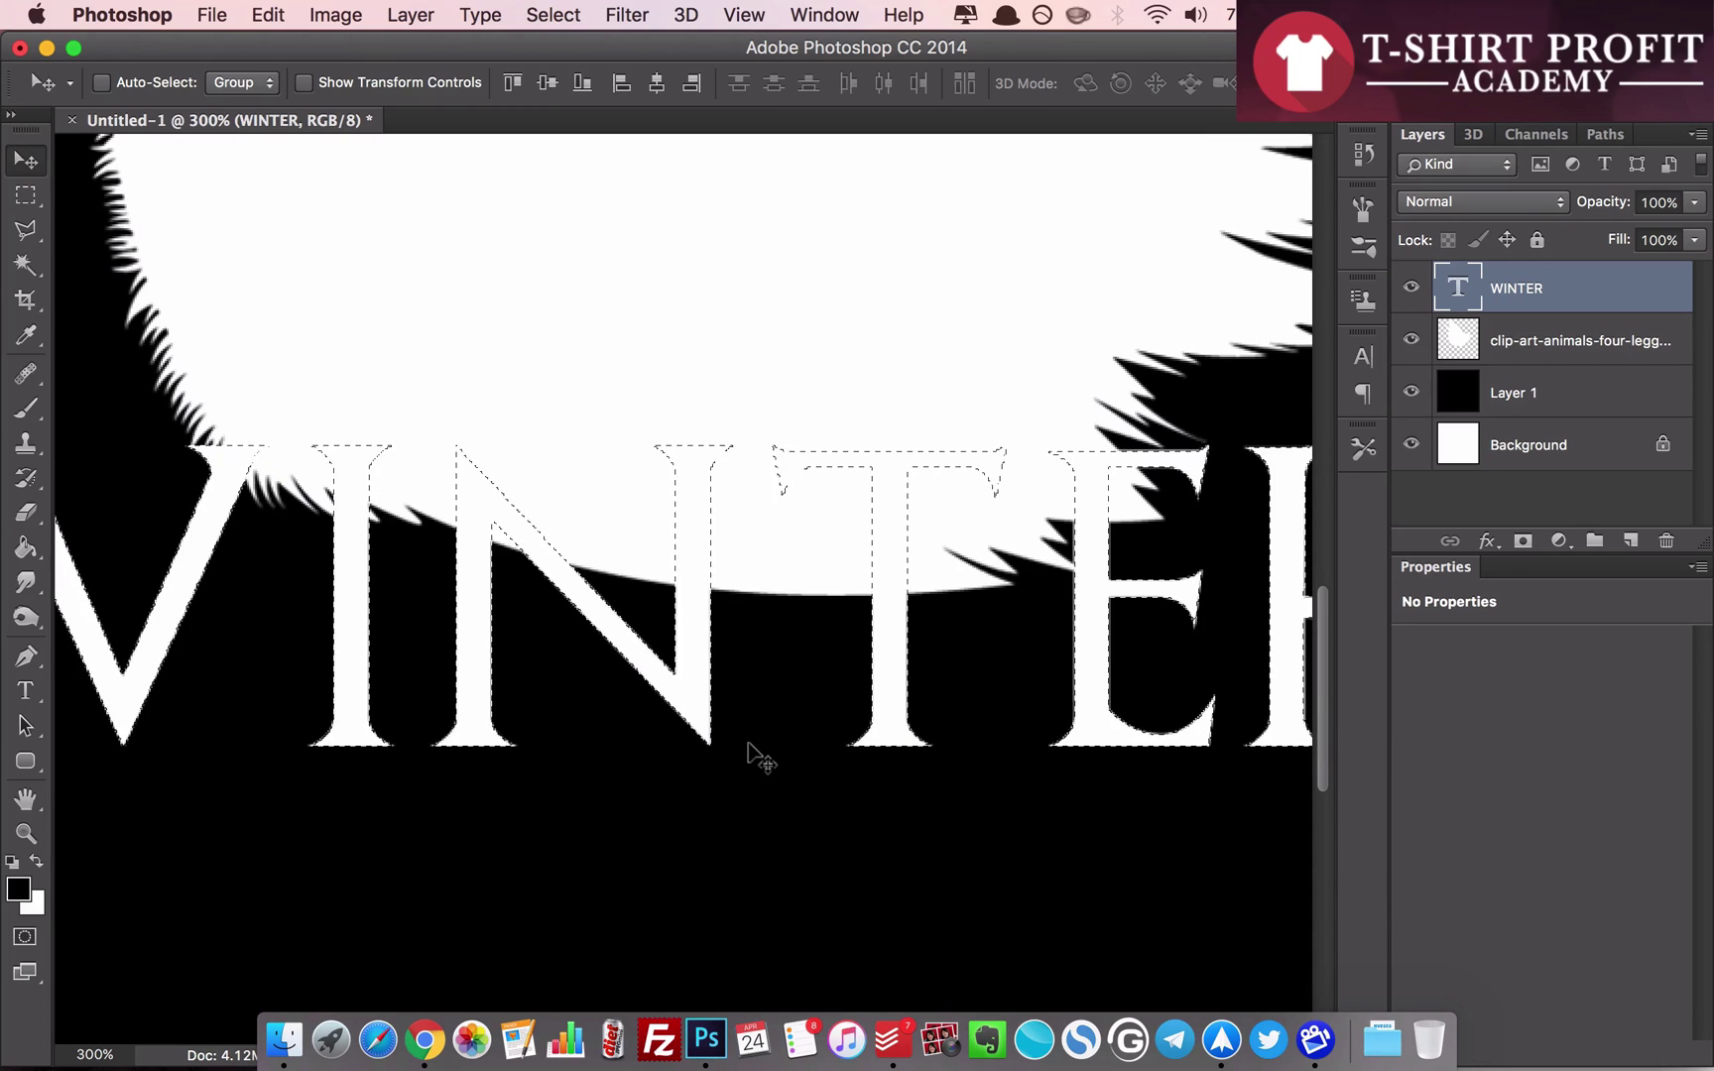
key("super+0")
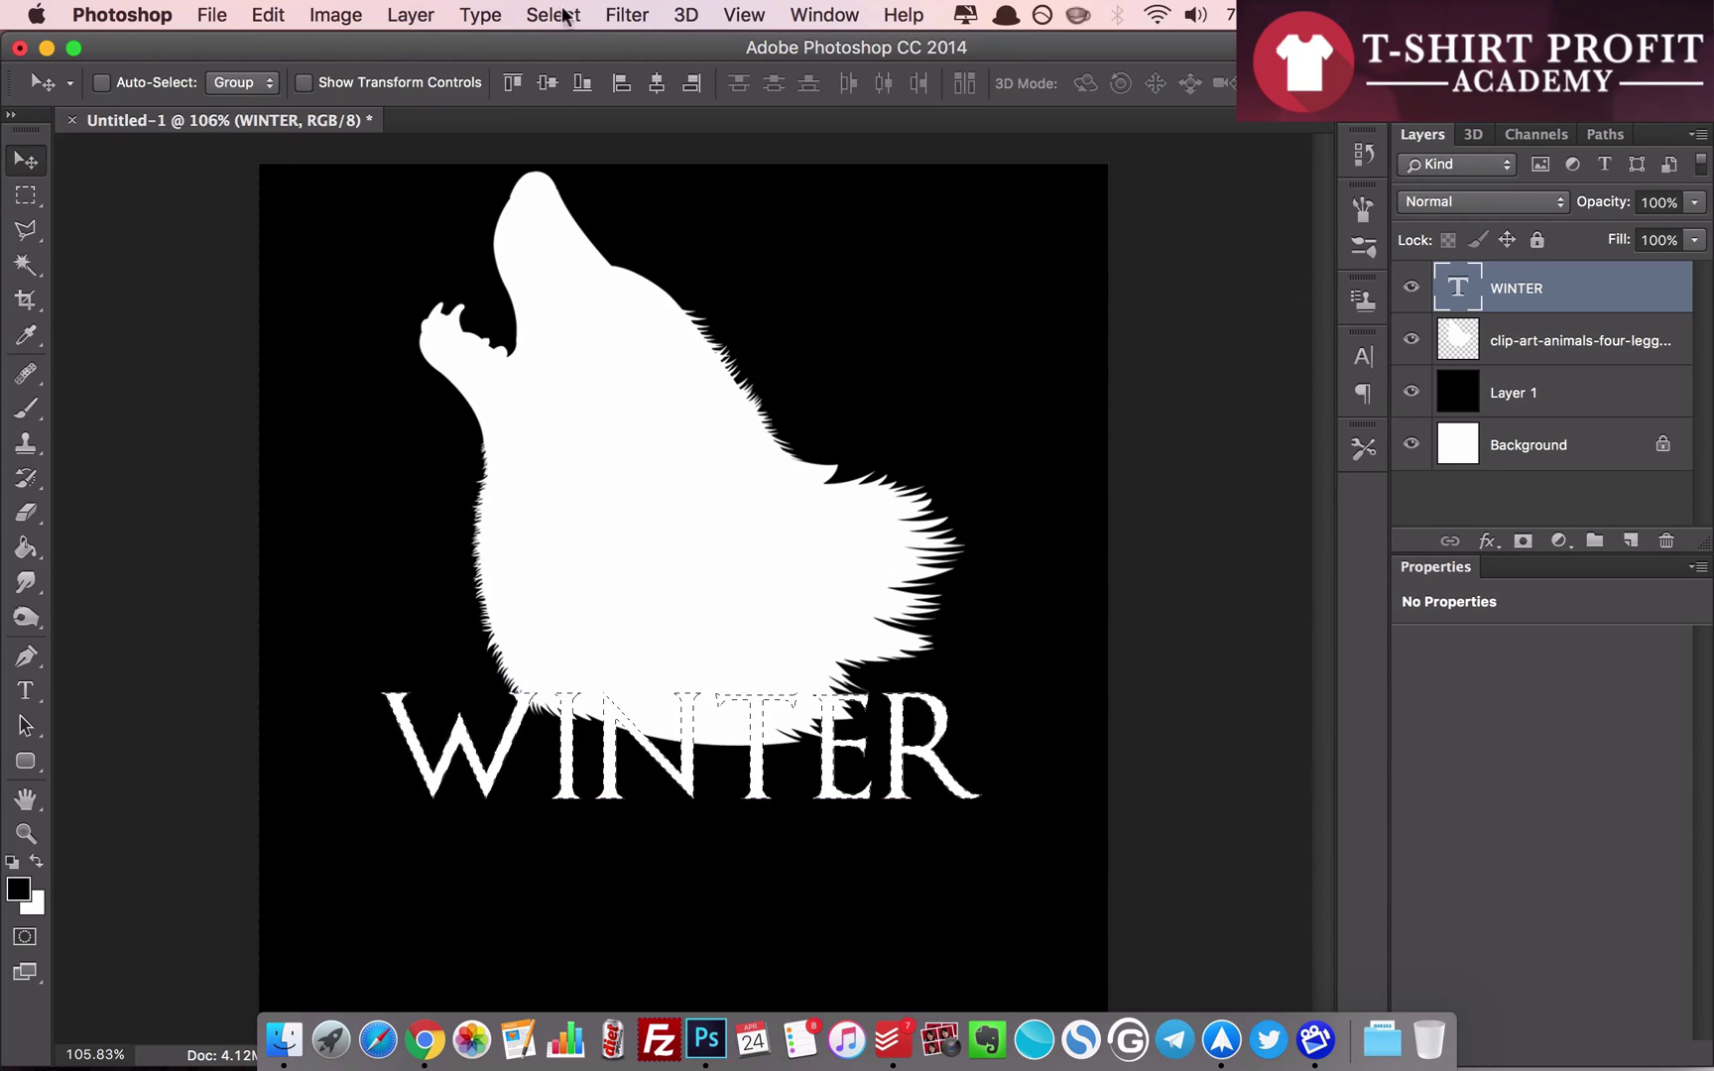
left_click(533, 15)
mouse_move(670, 372)
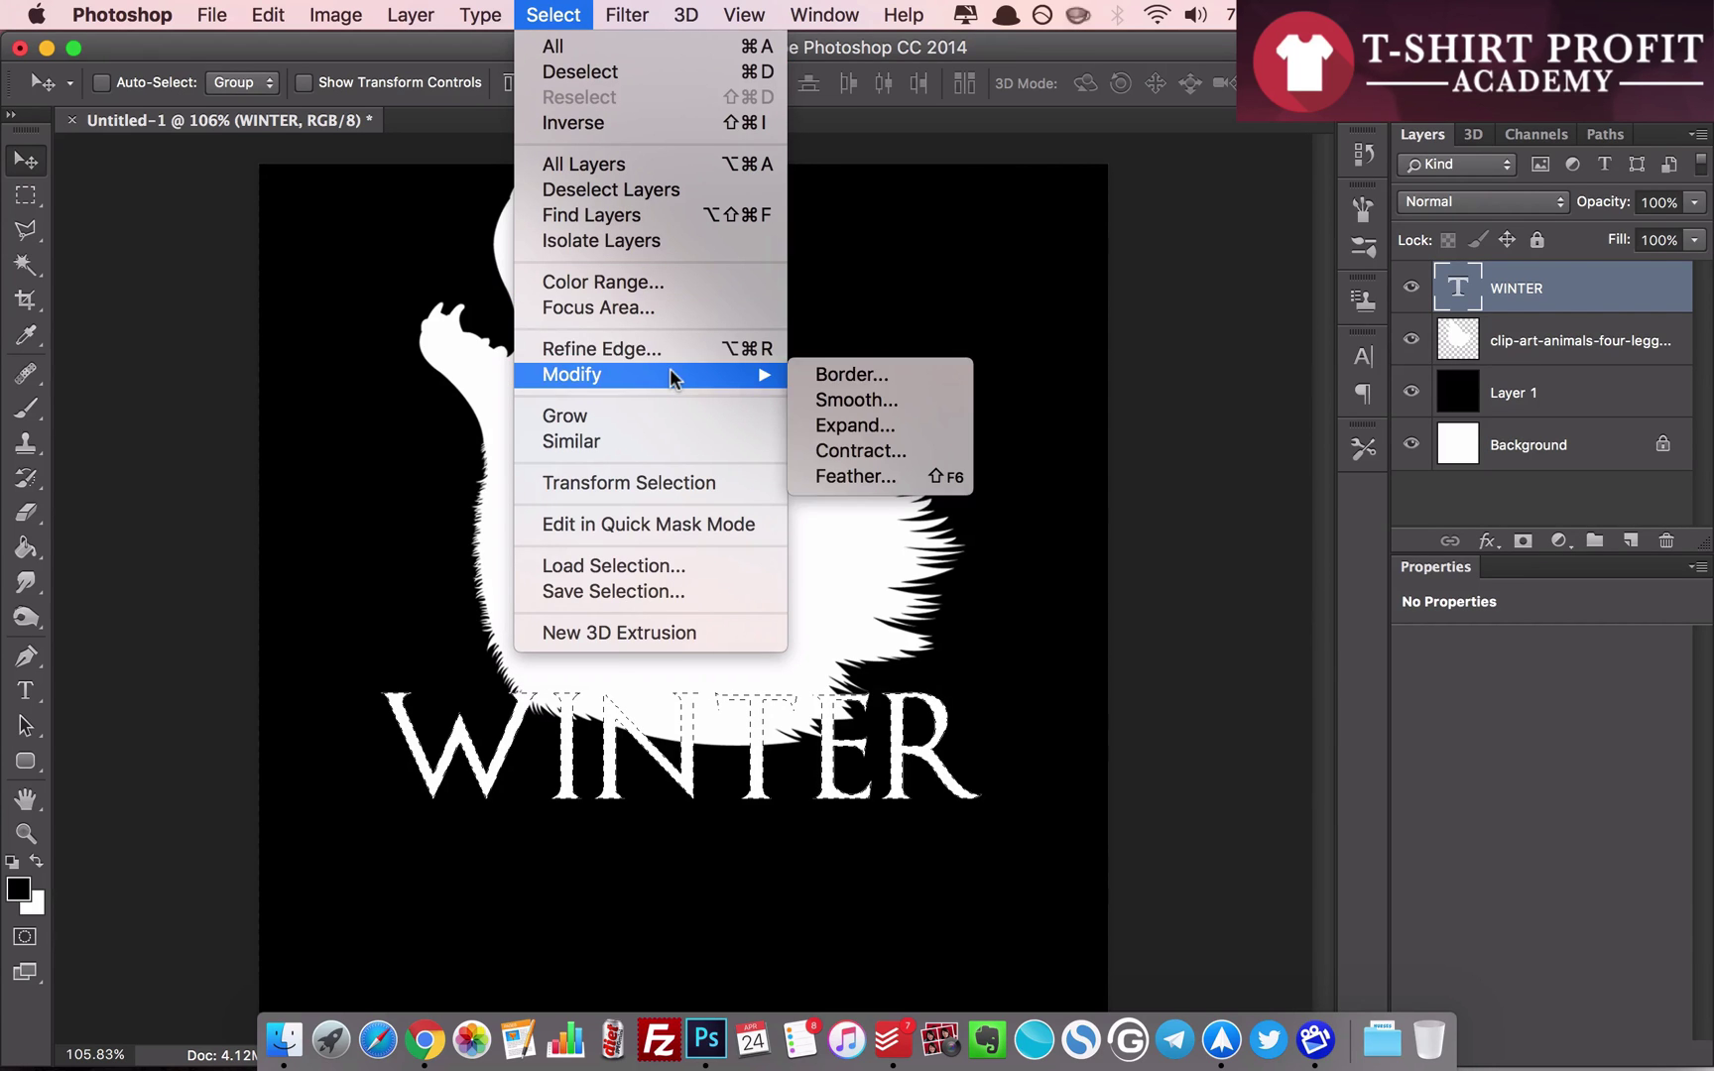
left_click(875, 425)
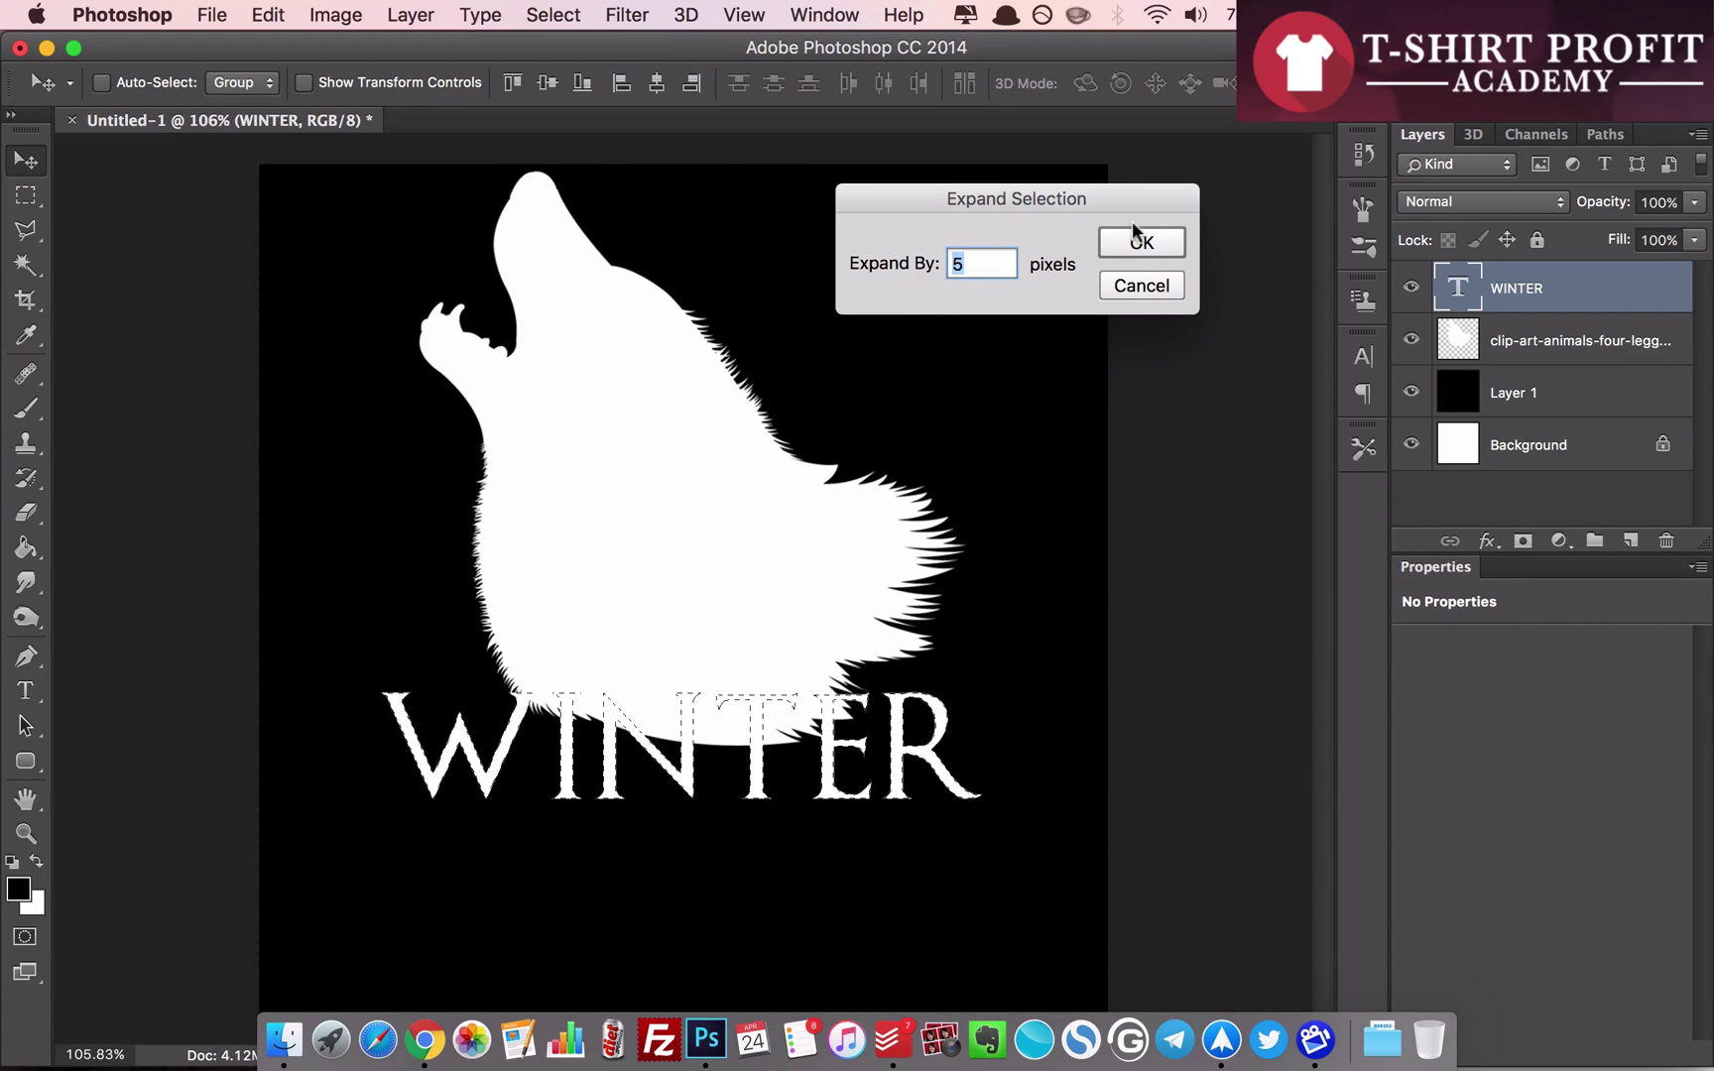
left_click(1132, 246)
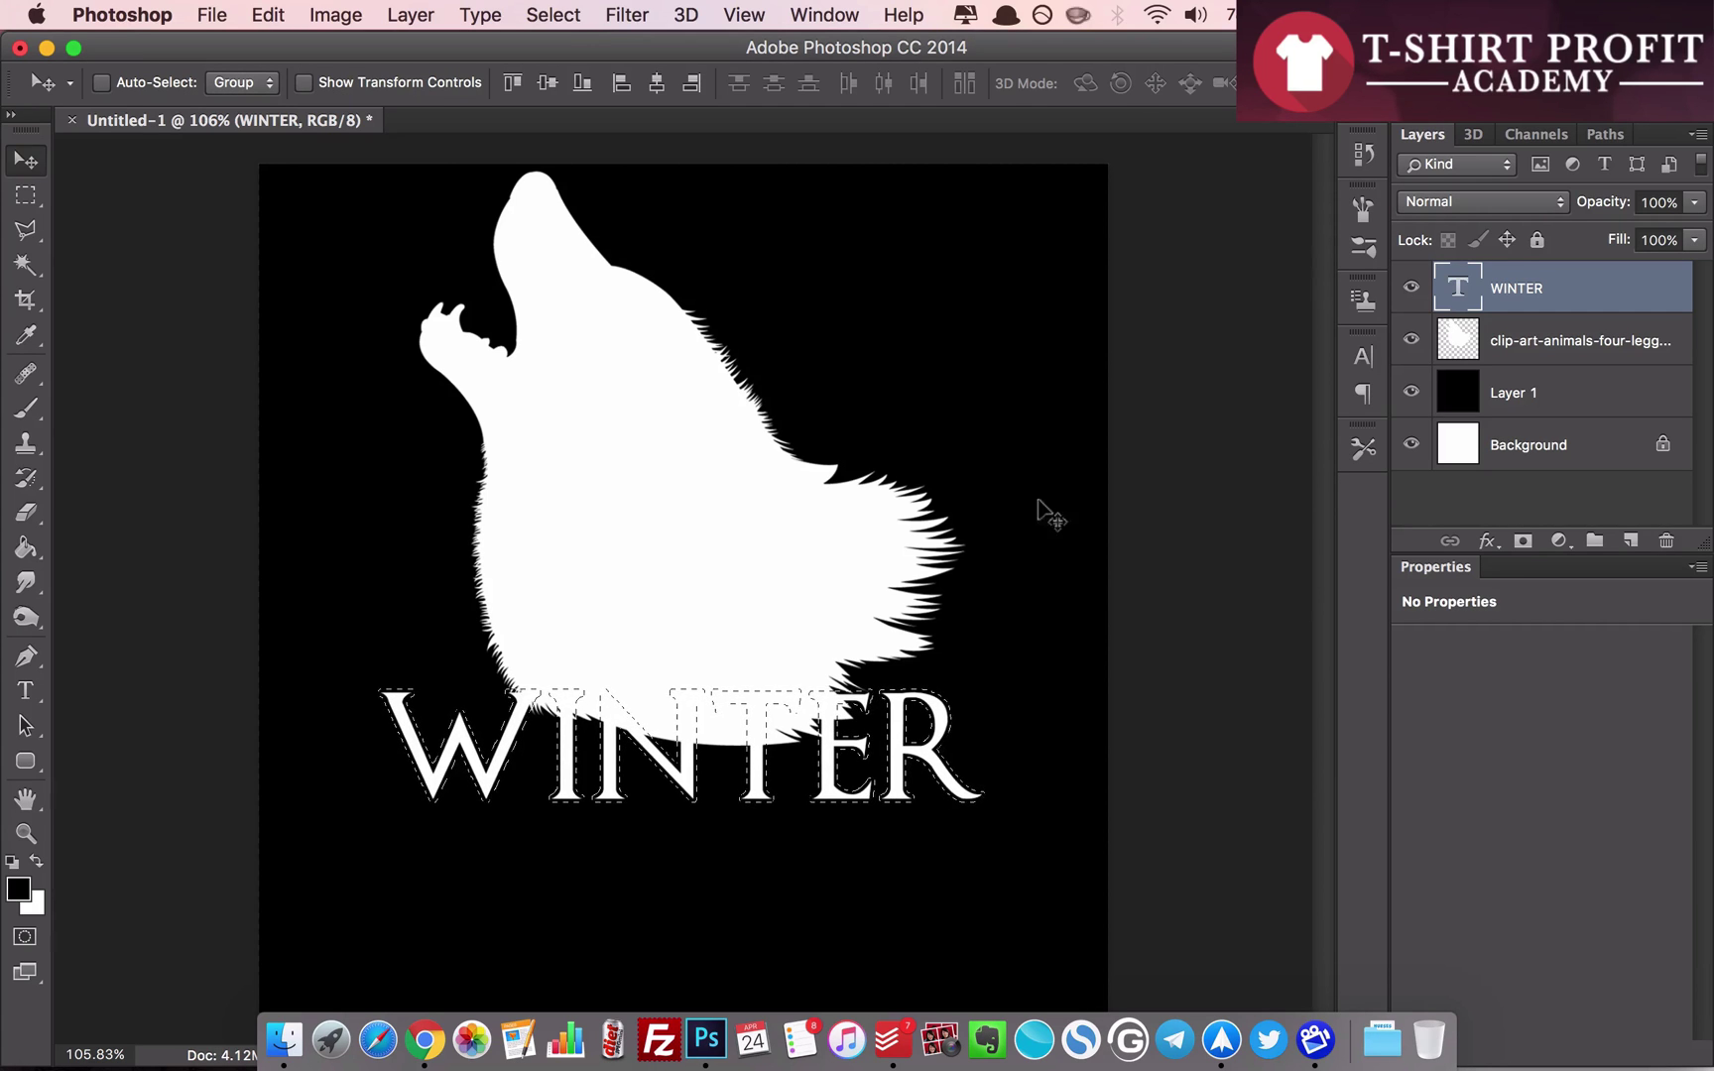
key("super+plus")
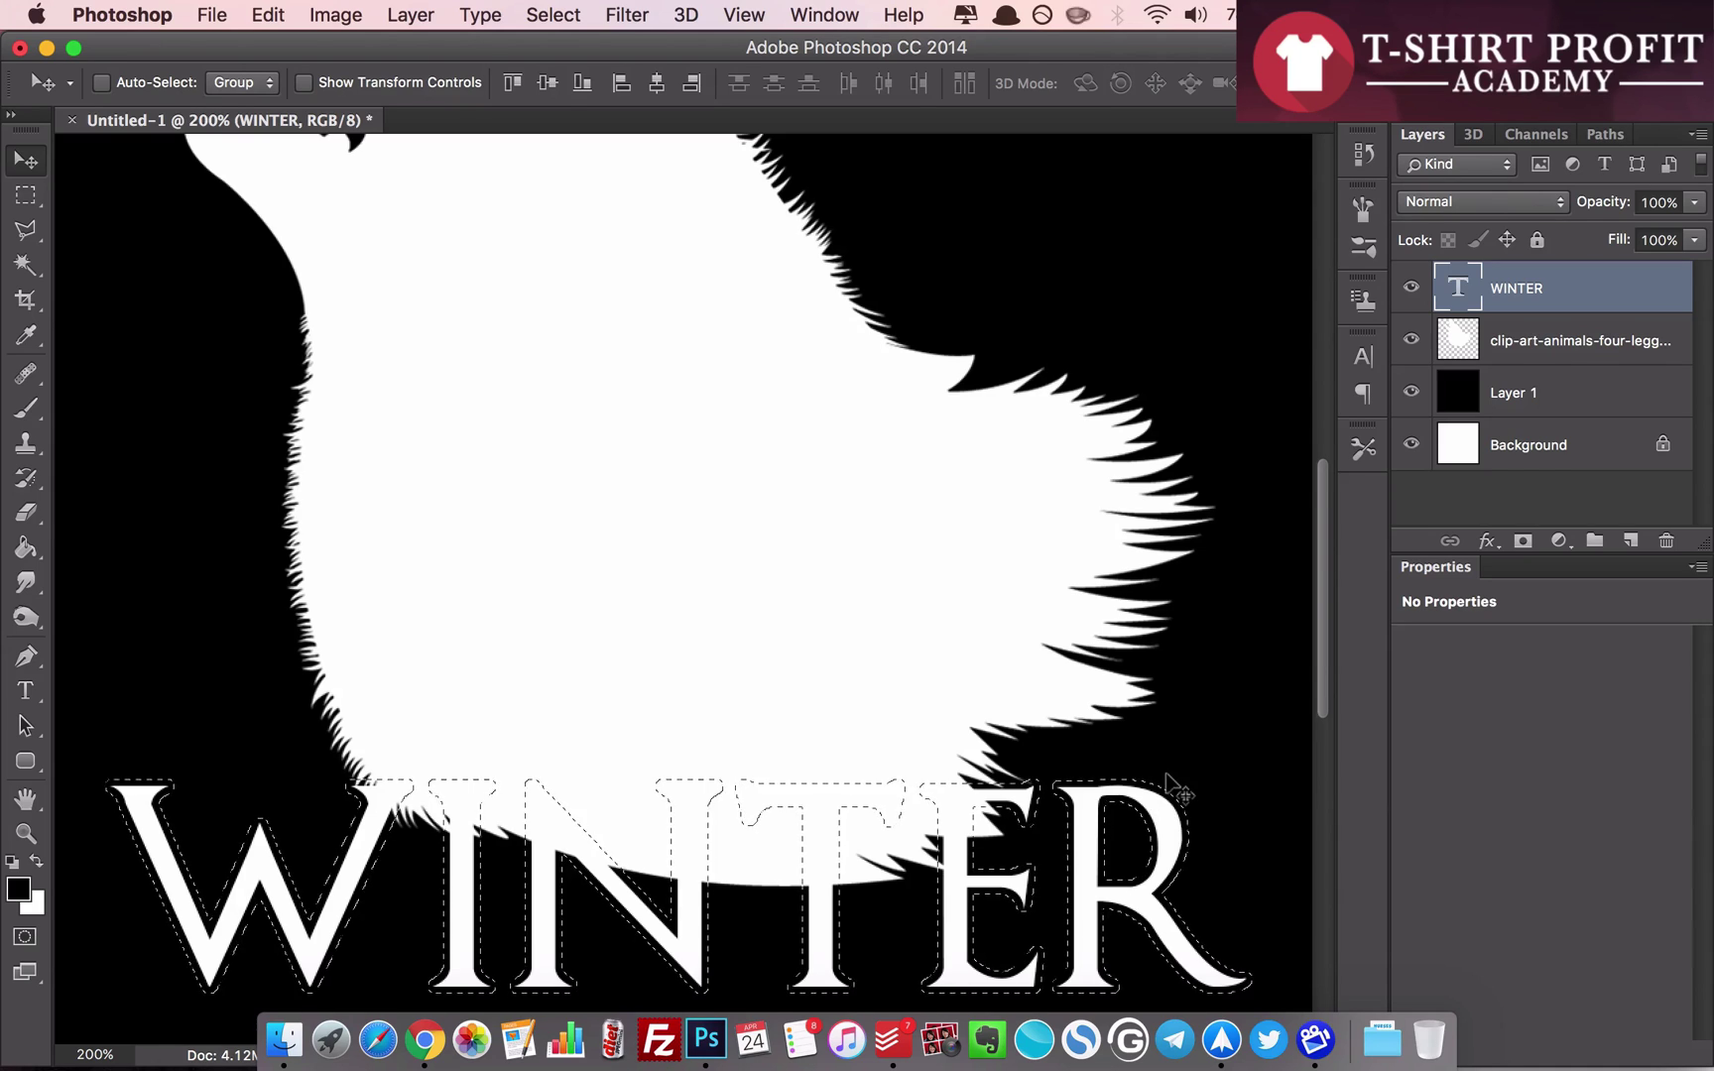
key("super+0")
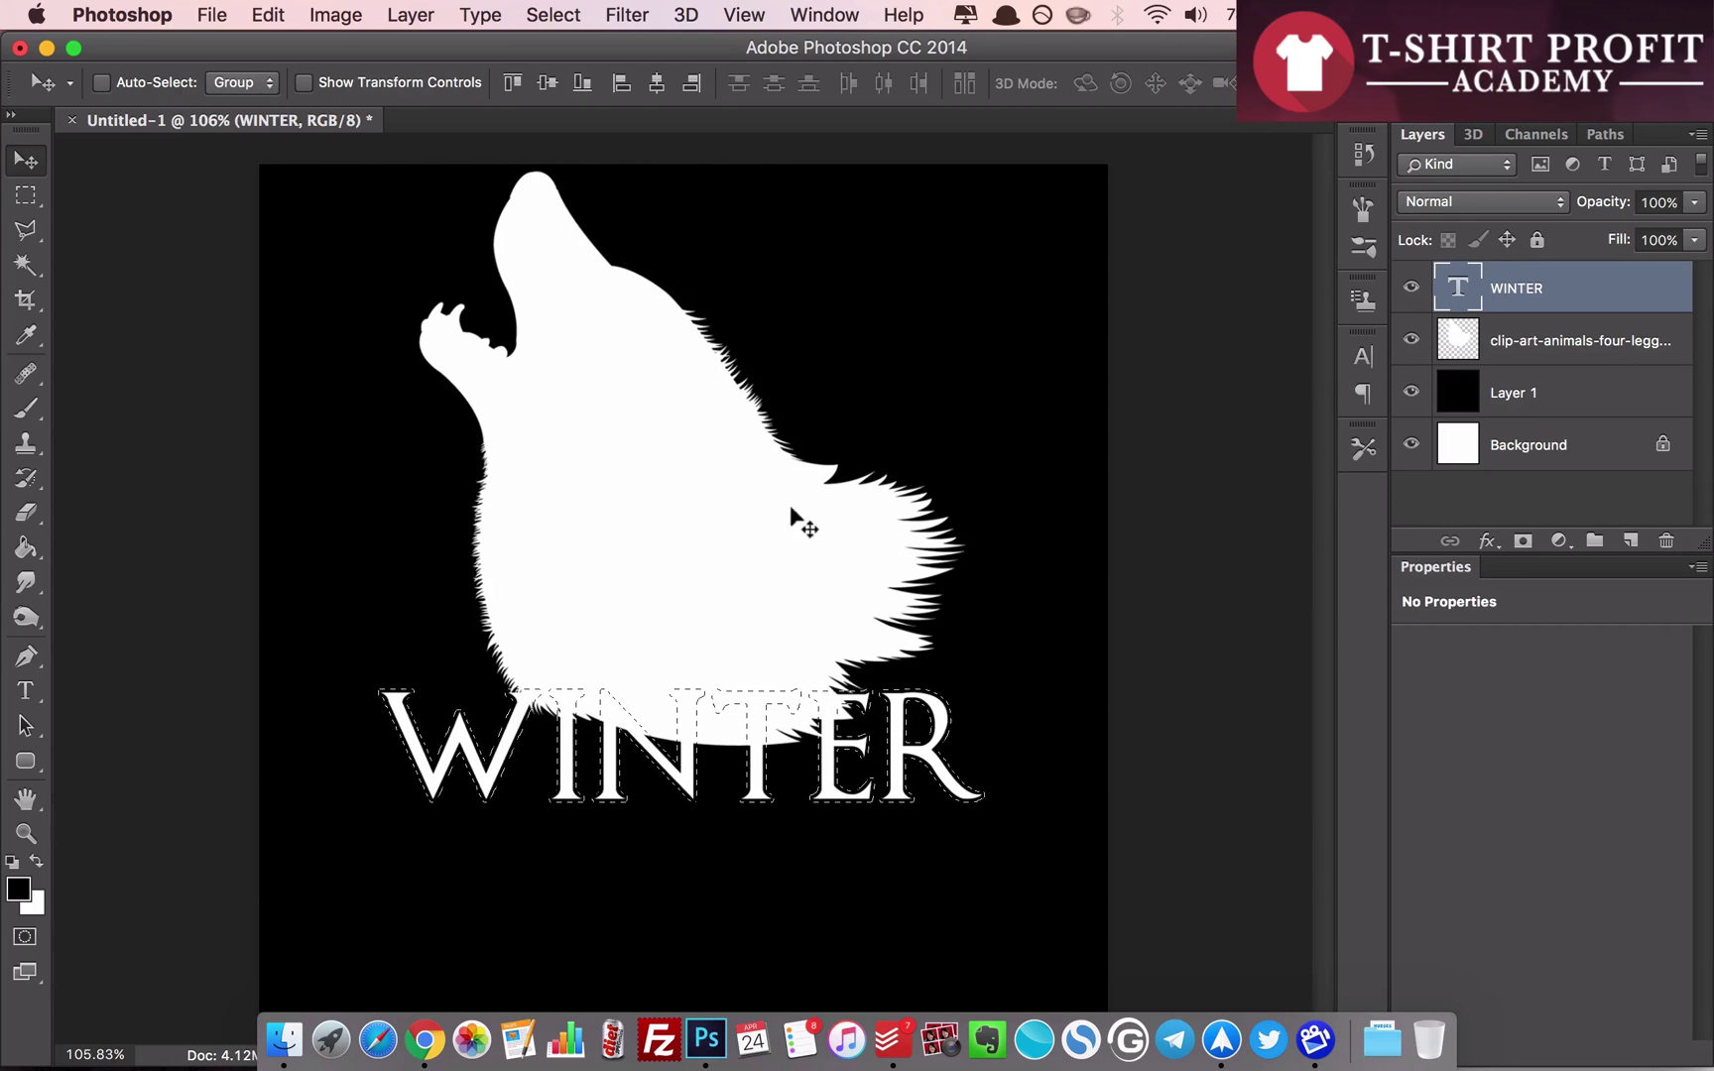
- Delete the expanded letter selection from the wolf silhouette layer, deselect, and inspect the cutout edges up close
left_click(1621, 357)
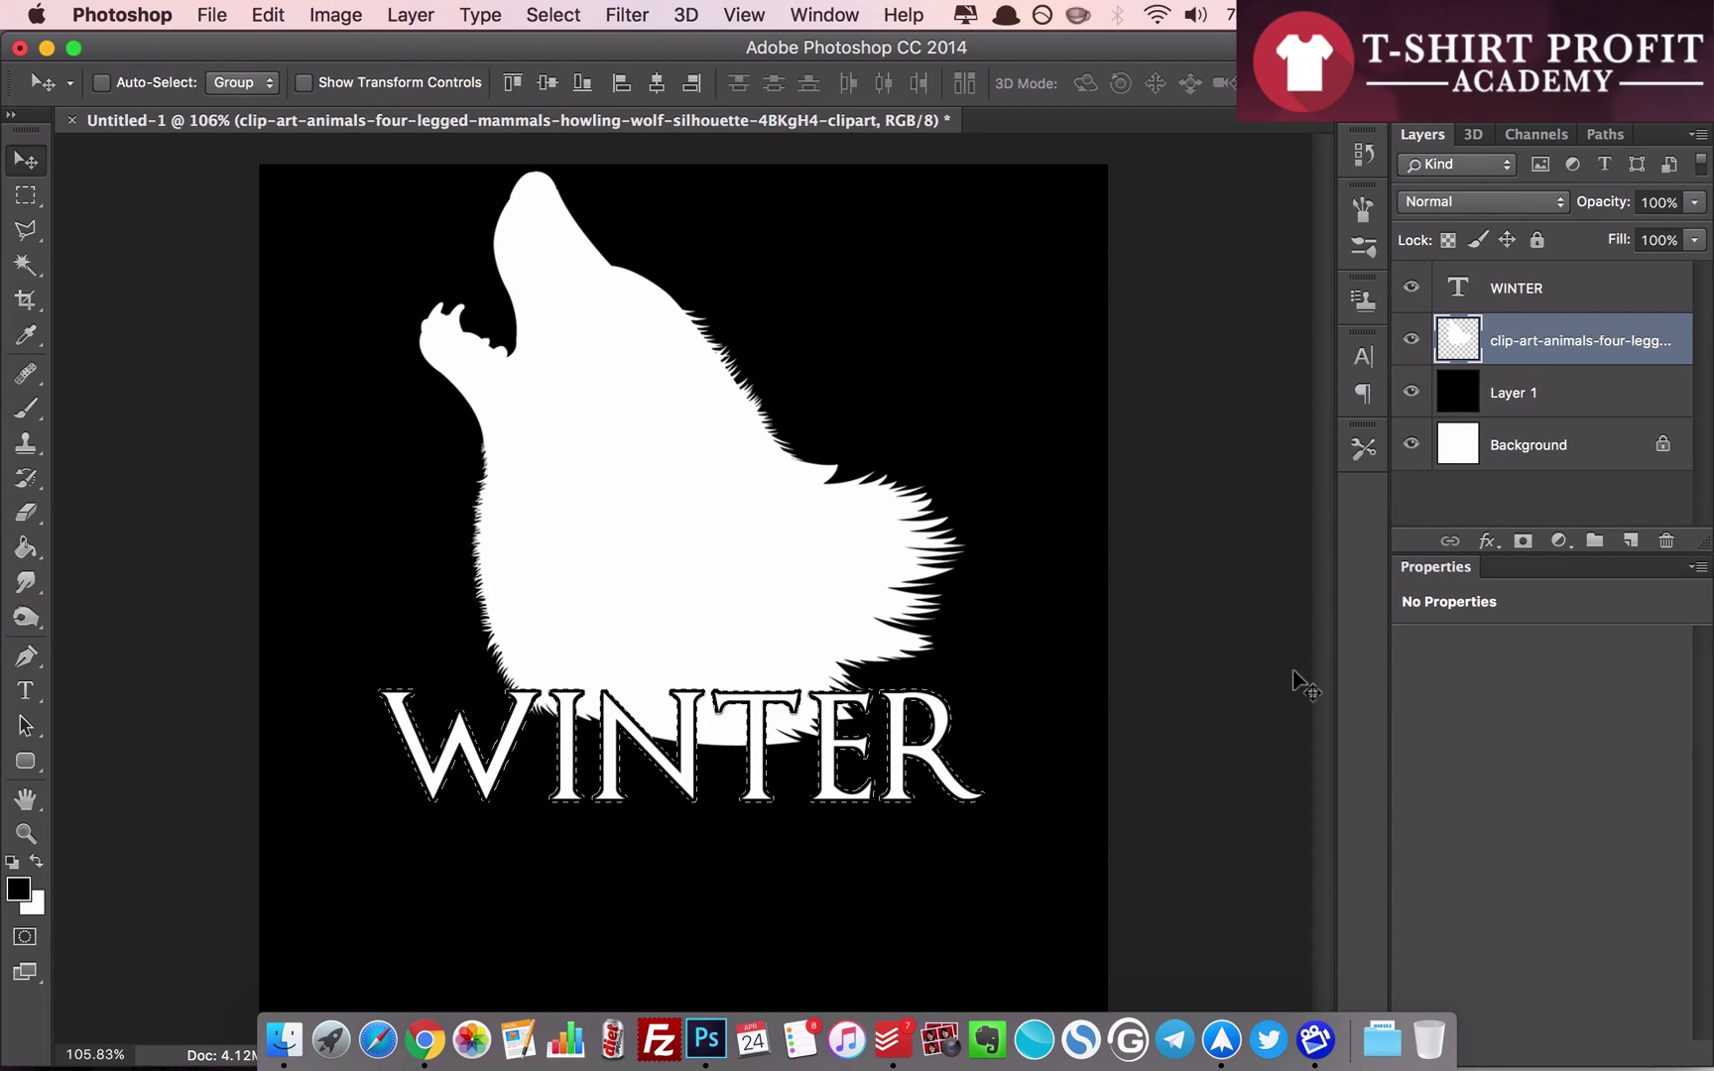
key("m")
left_click(1223, 690)
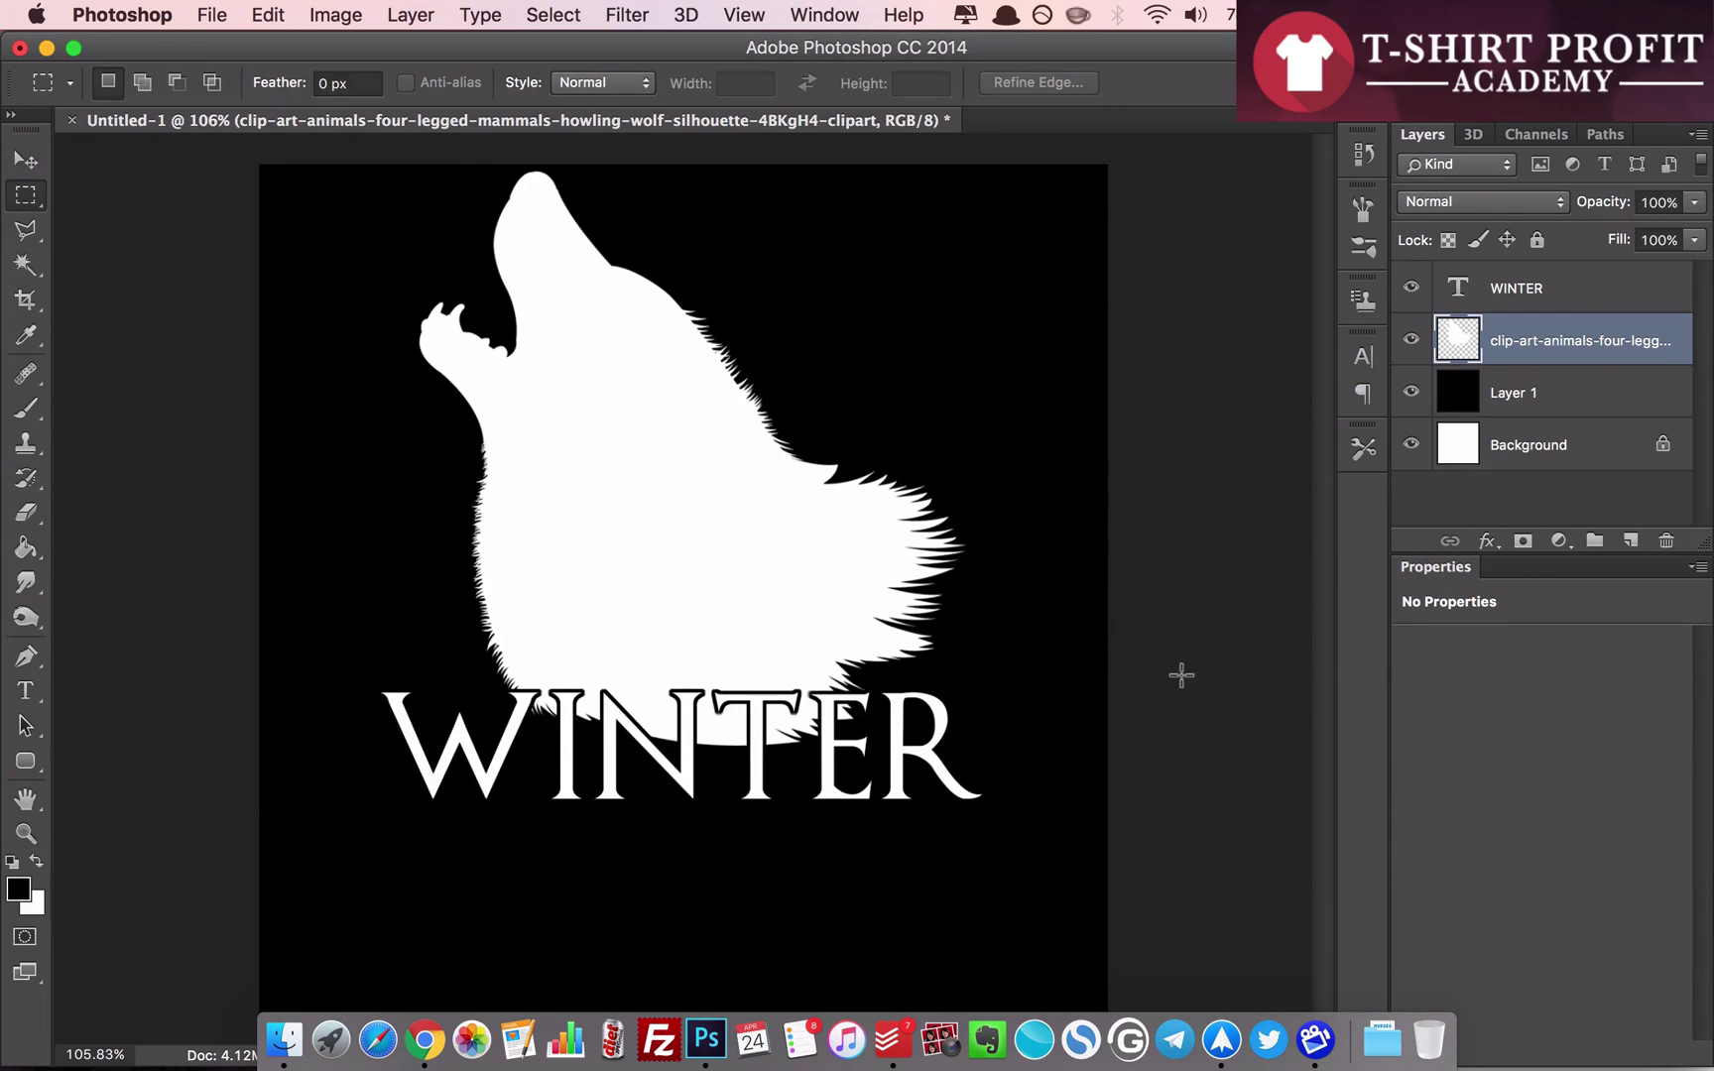
key("super+equal")
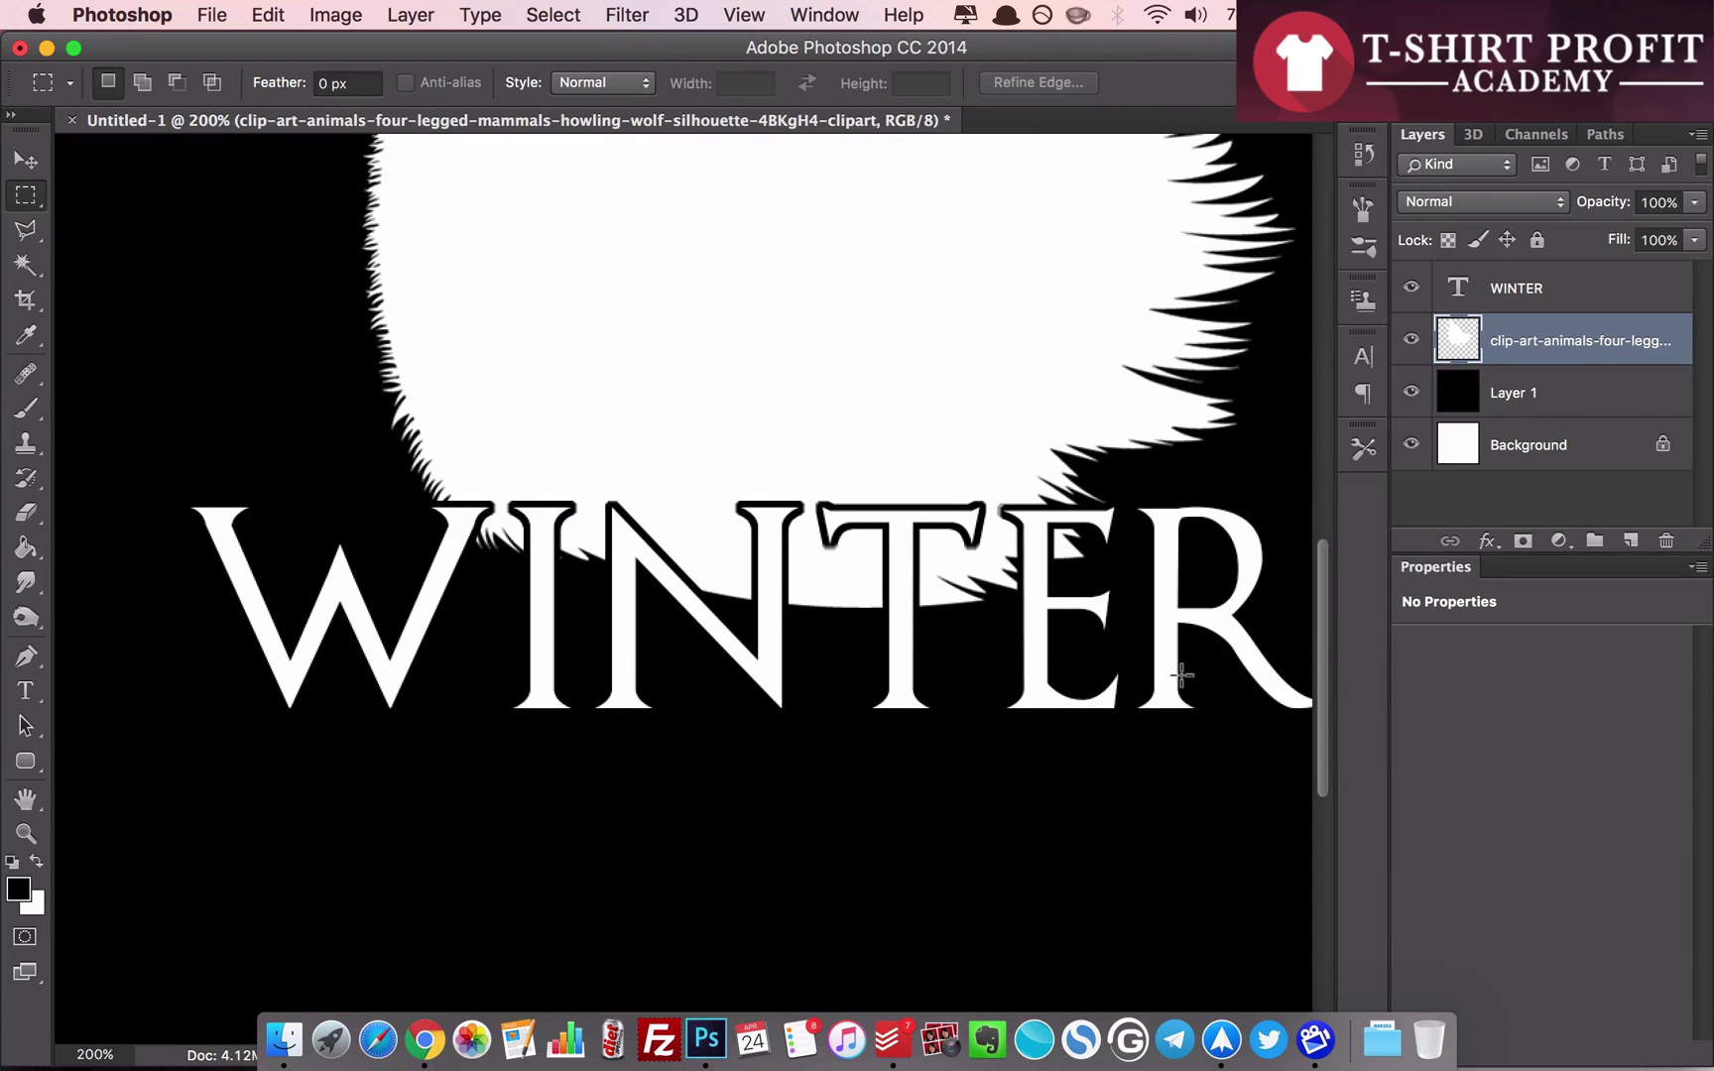
scroll(1181, 676, "down", 5)
key("super+equal")
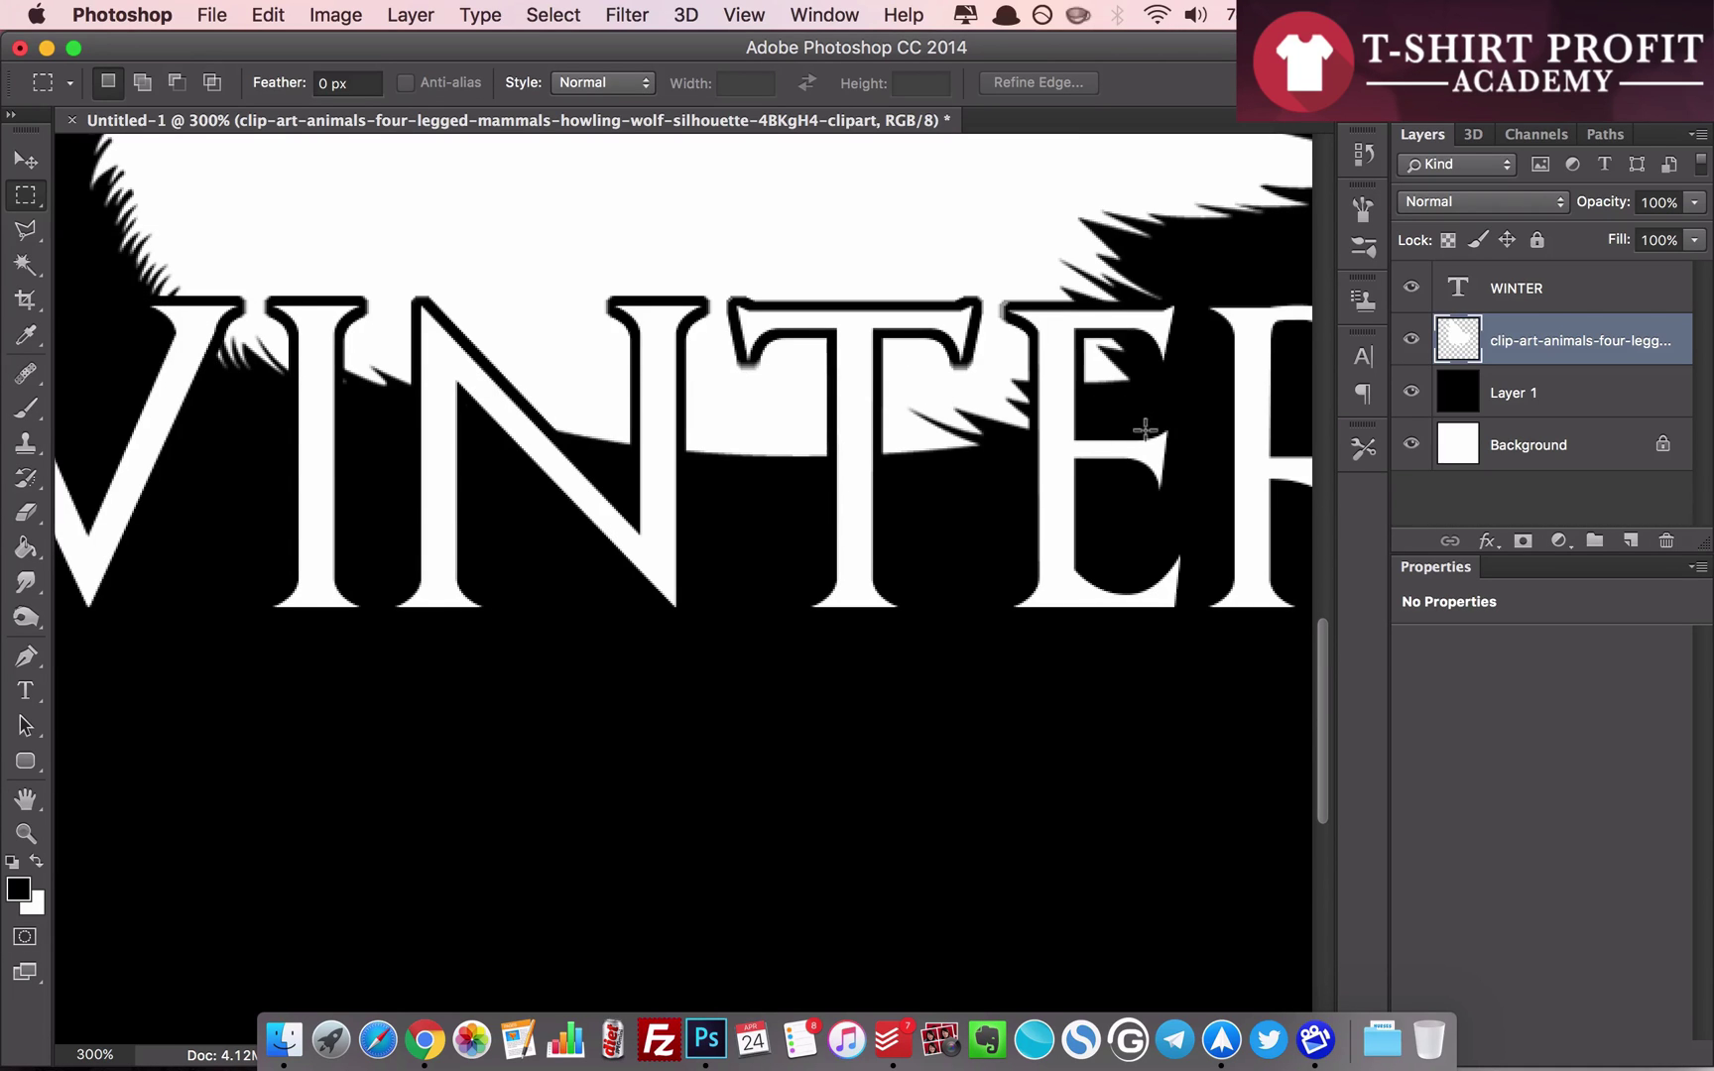
key("super+minus")
key("super+minus")
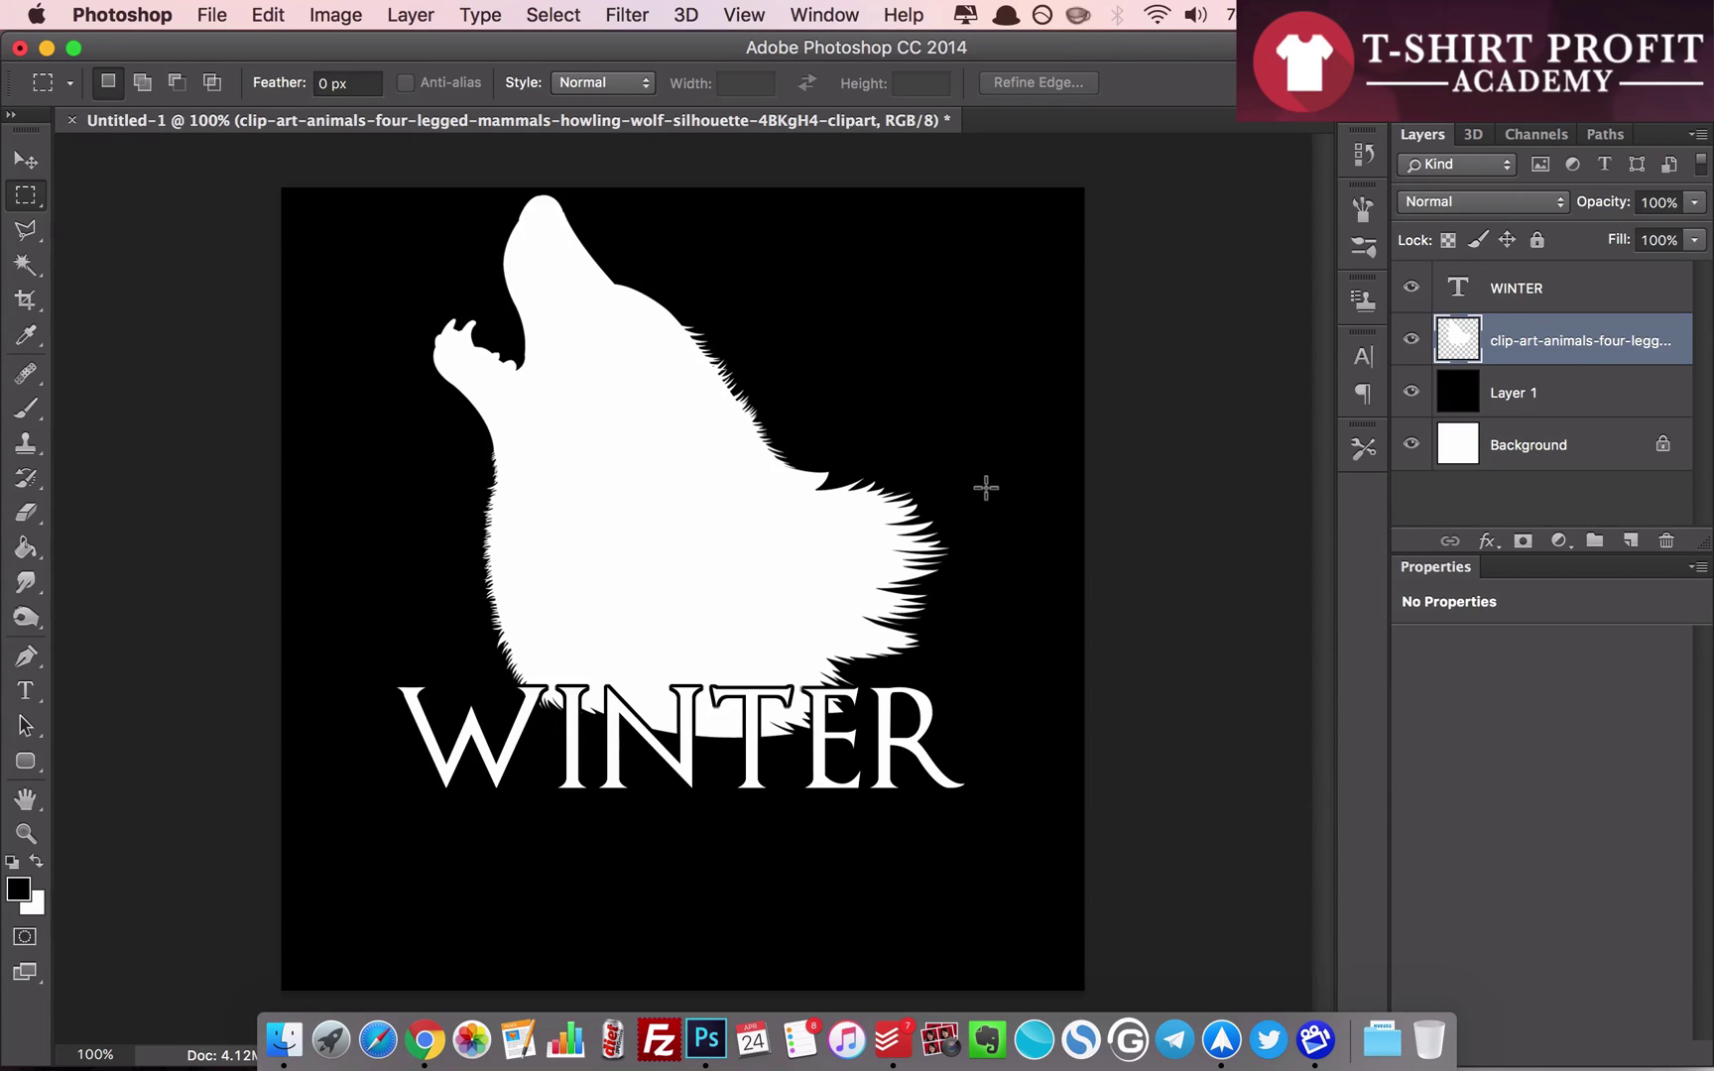
- Recolor the WINTER text to red (ff3434)
left_click(1543, 288)
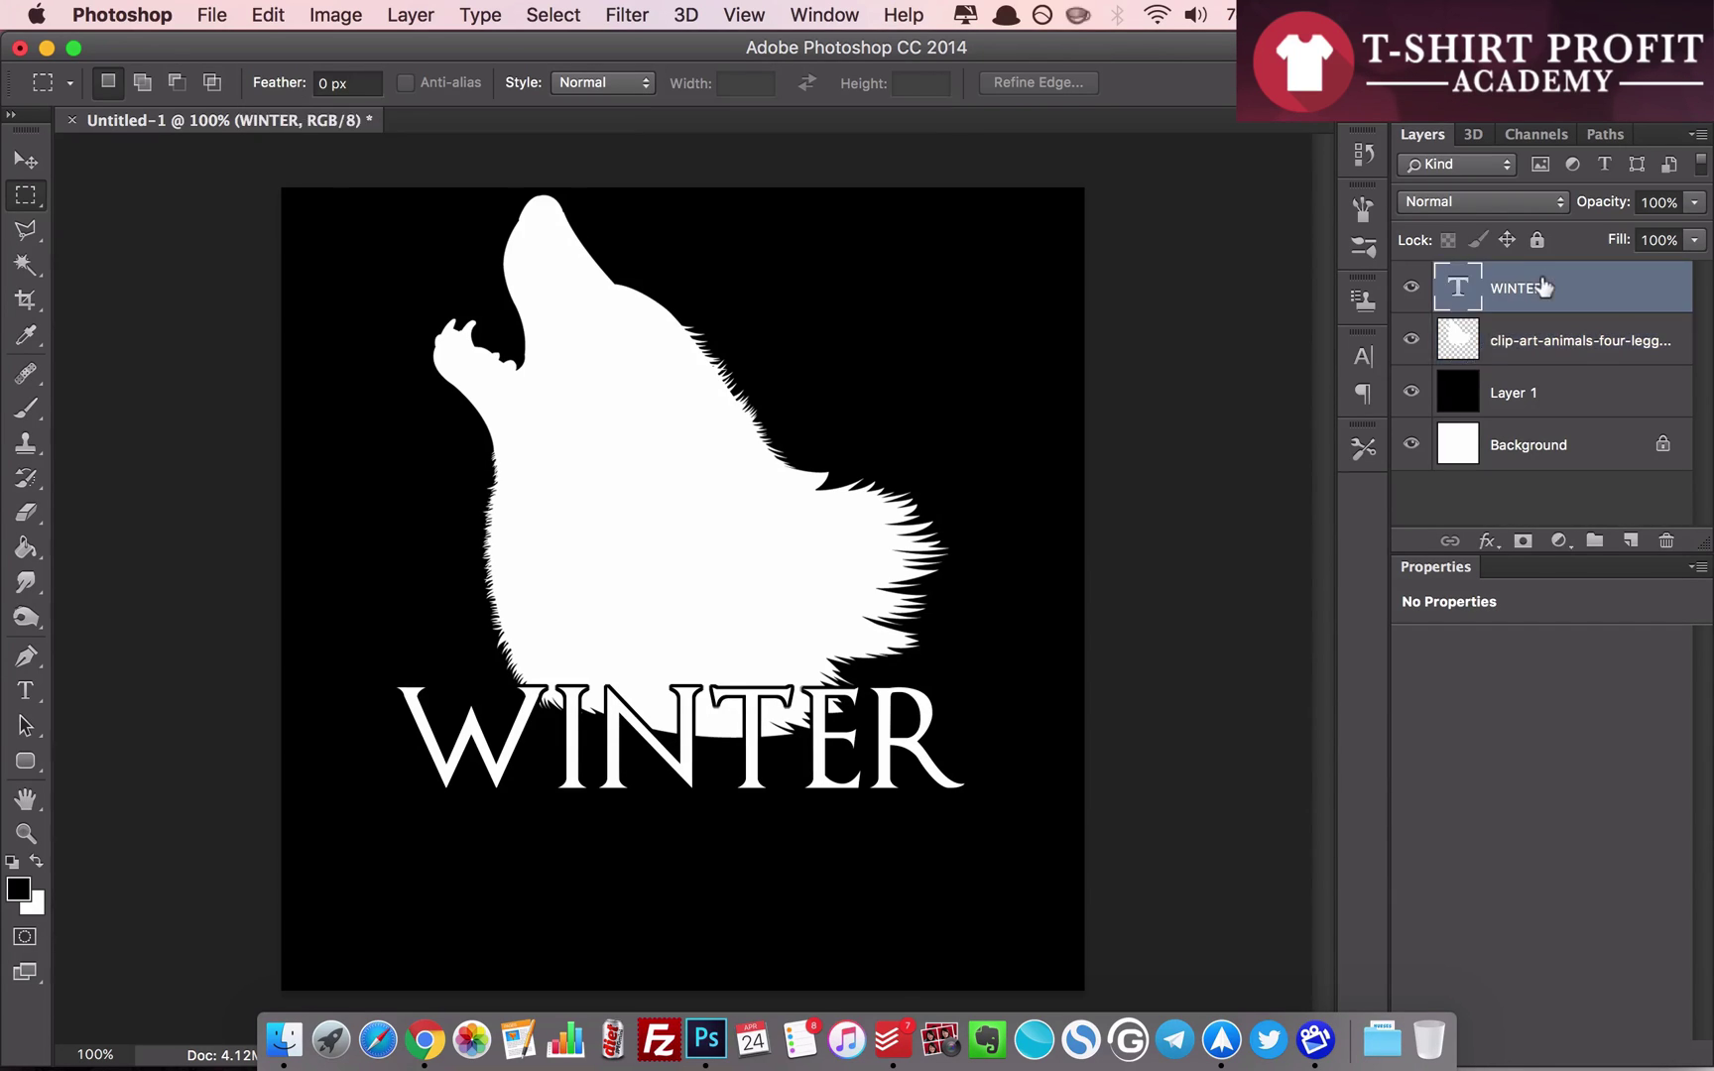
left_click(1367, 357)
left_click(1289, 506)
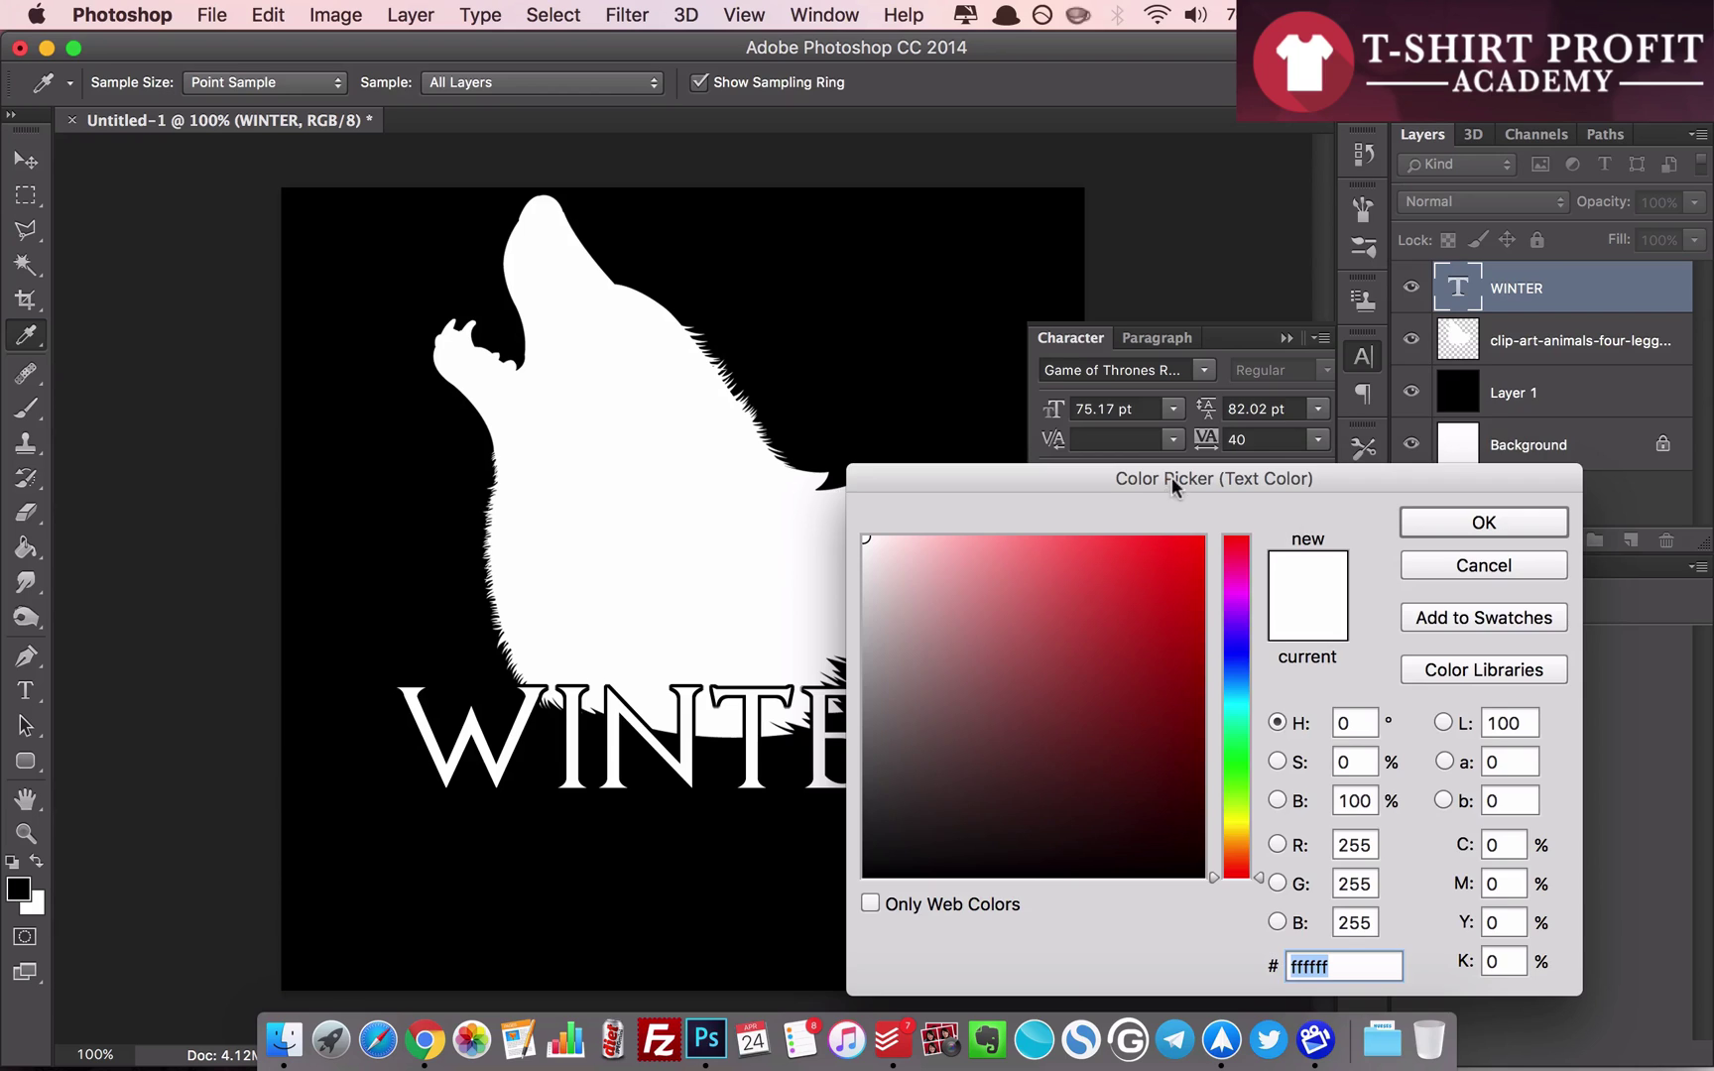
left_click_drag(1172, 477, 1399, 412)
left_click(1344, 481)
left_click(1367, 481)
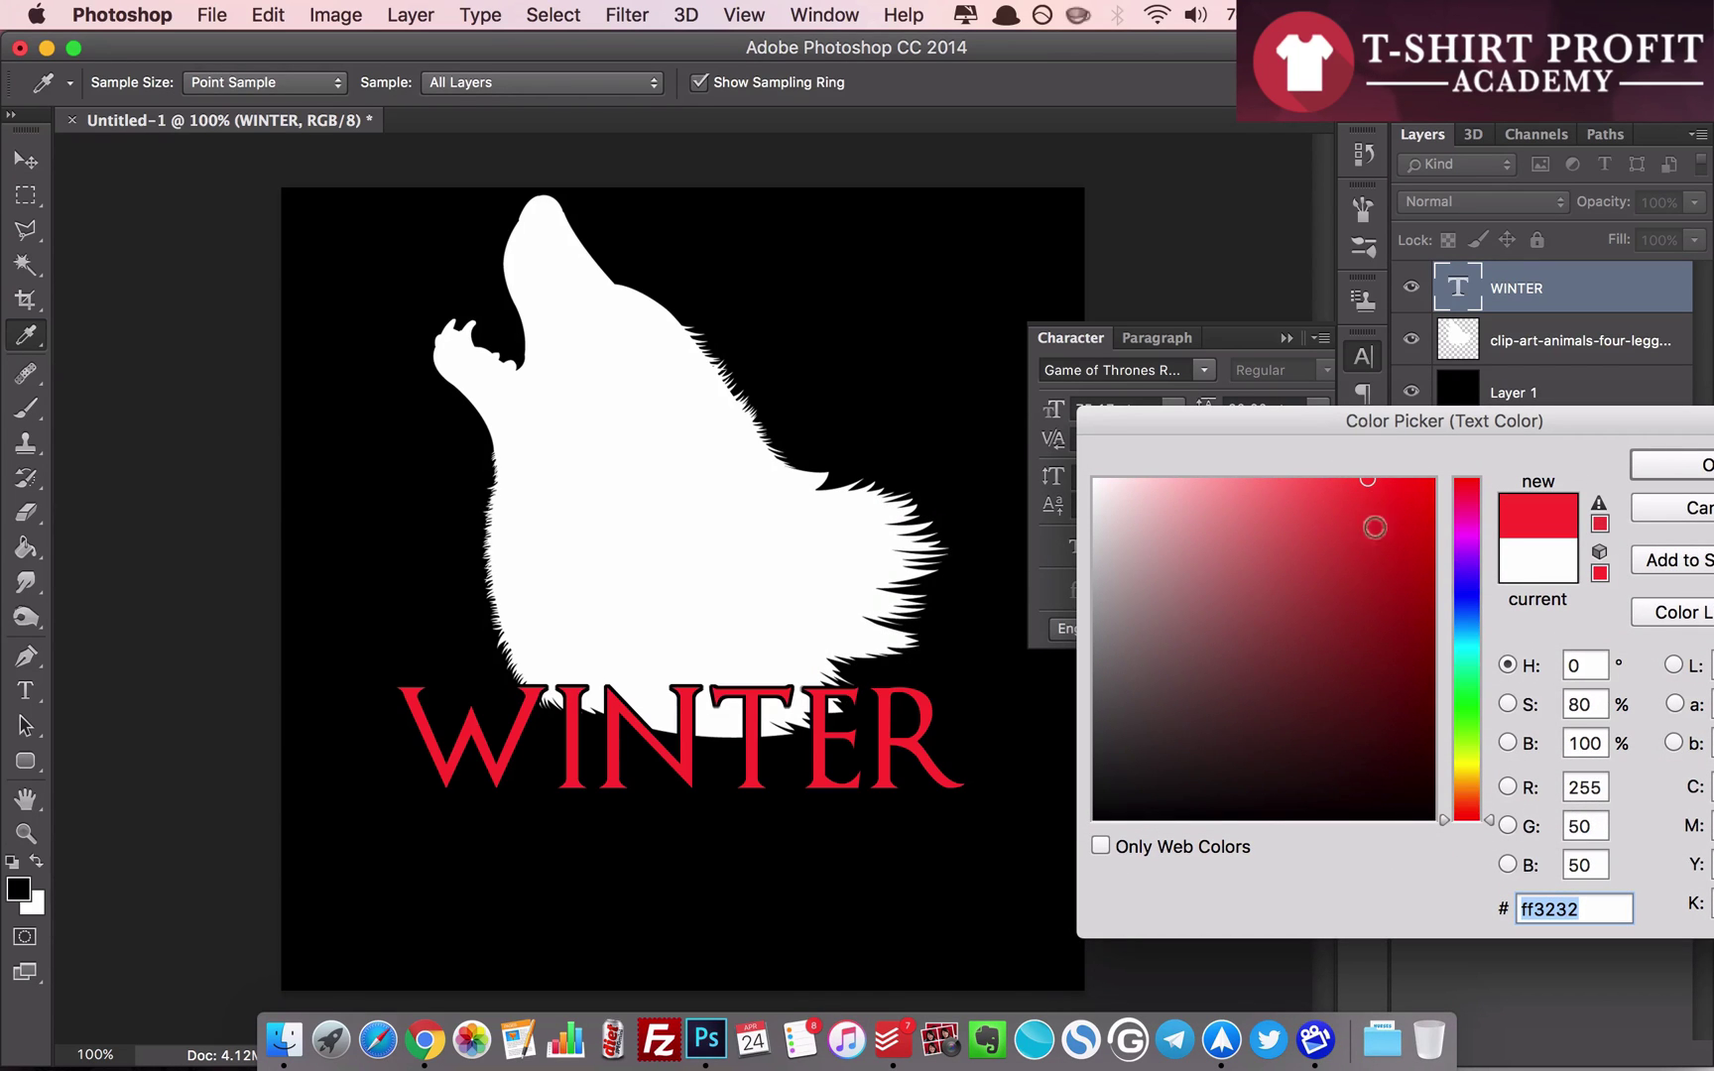
left_click(1418, 481)
left_click(1409, 481)
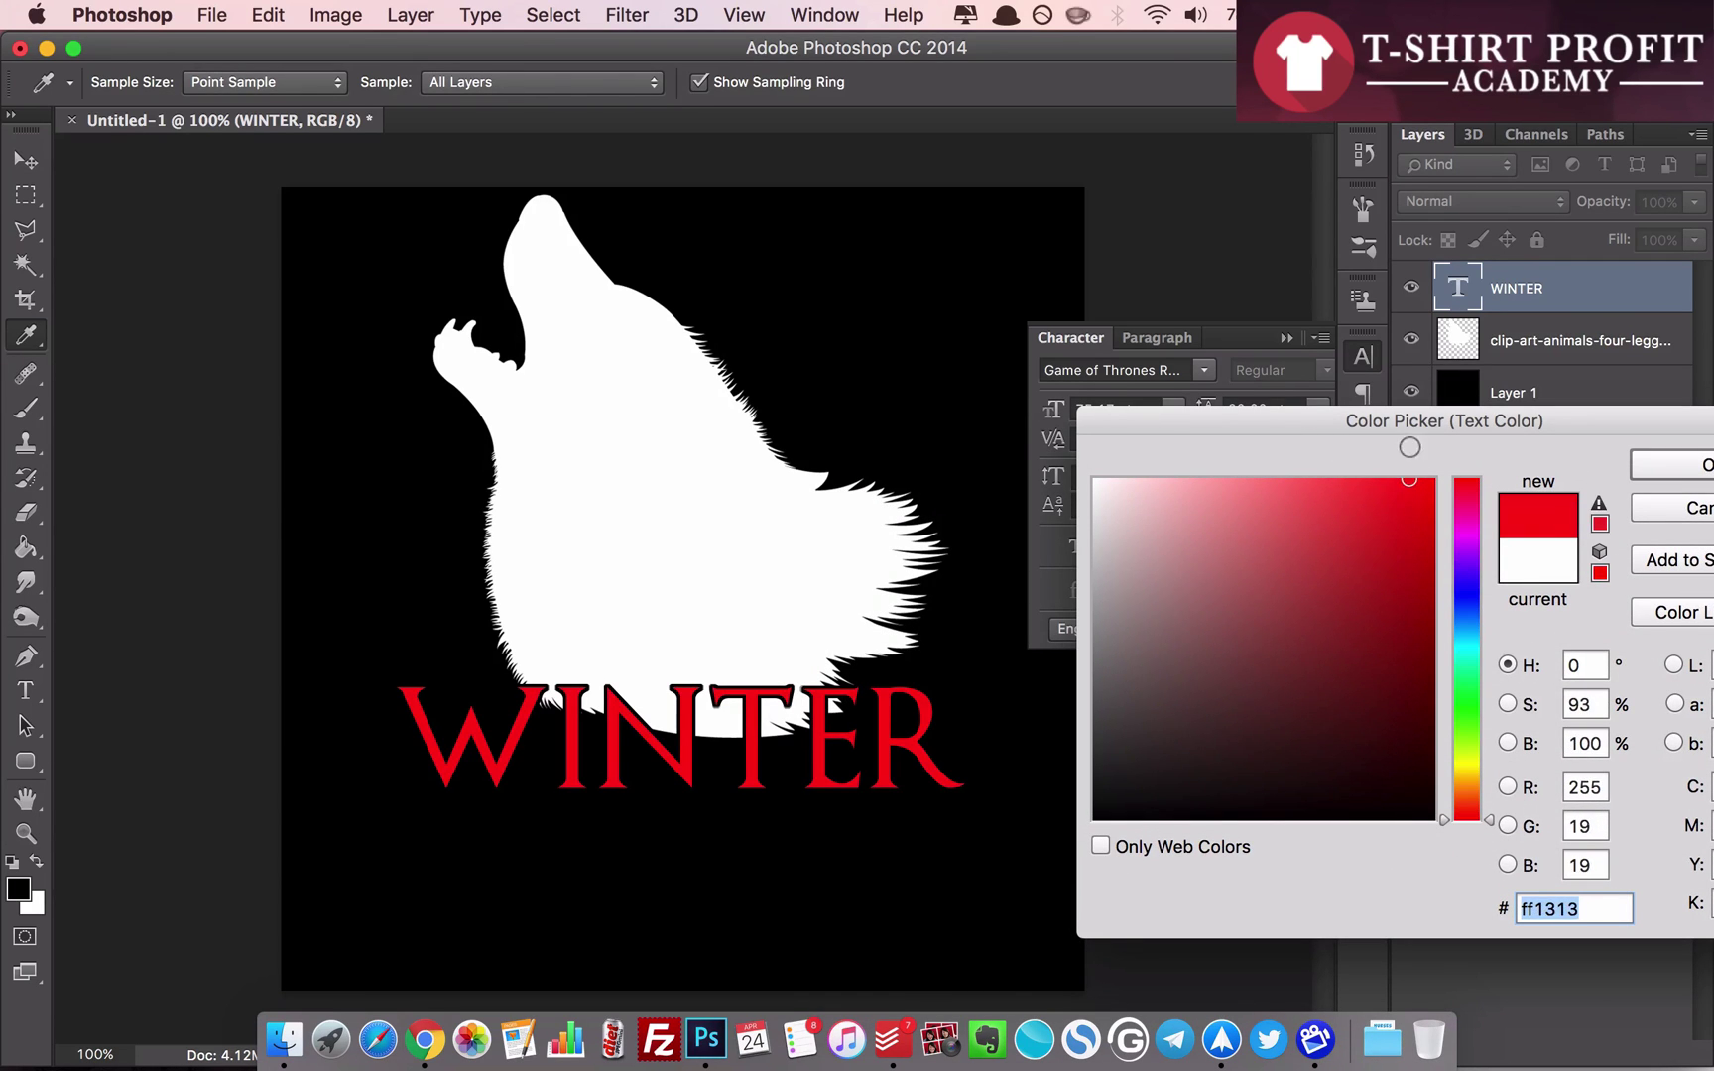
left_click(1384, 481)
left_click(1394, 481)
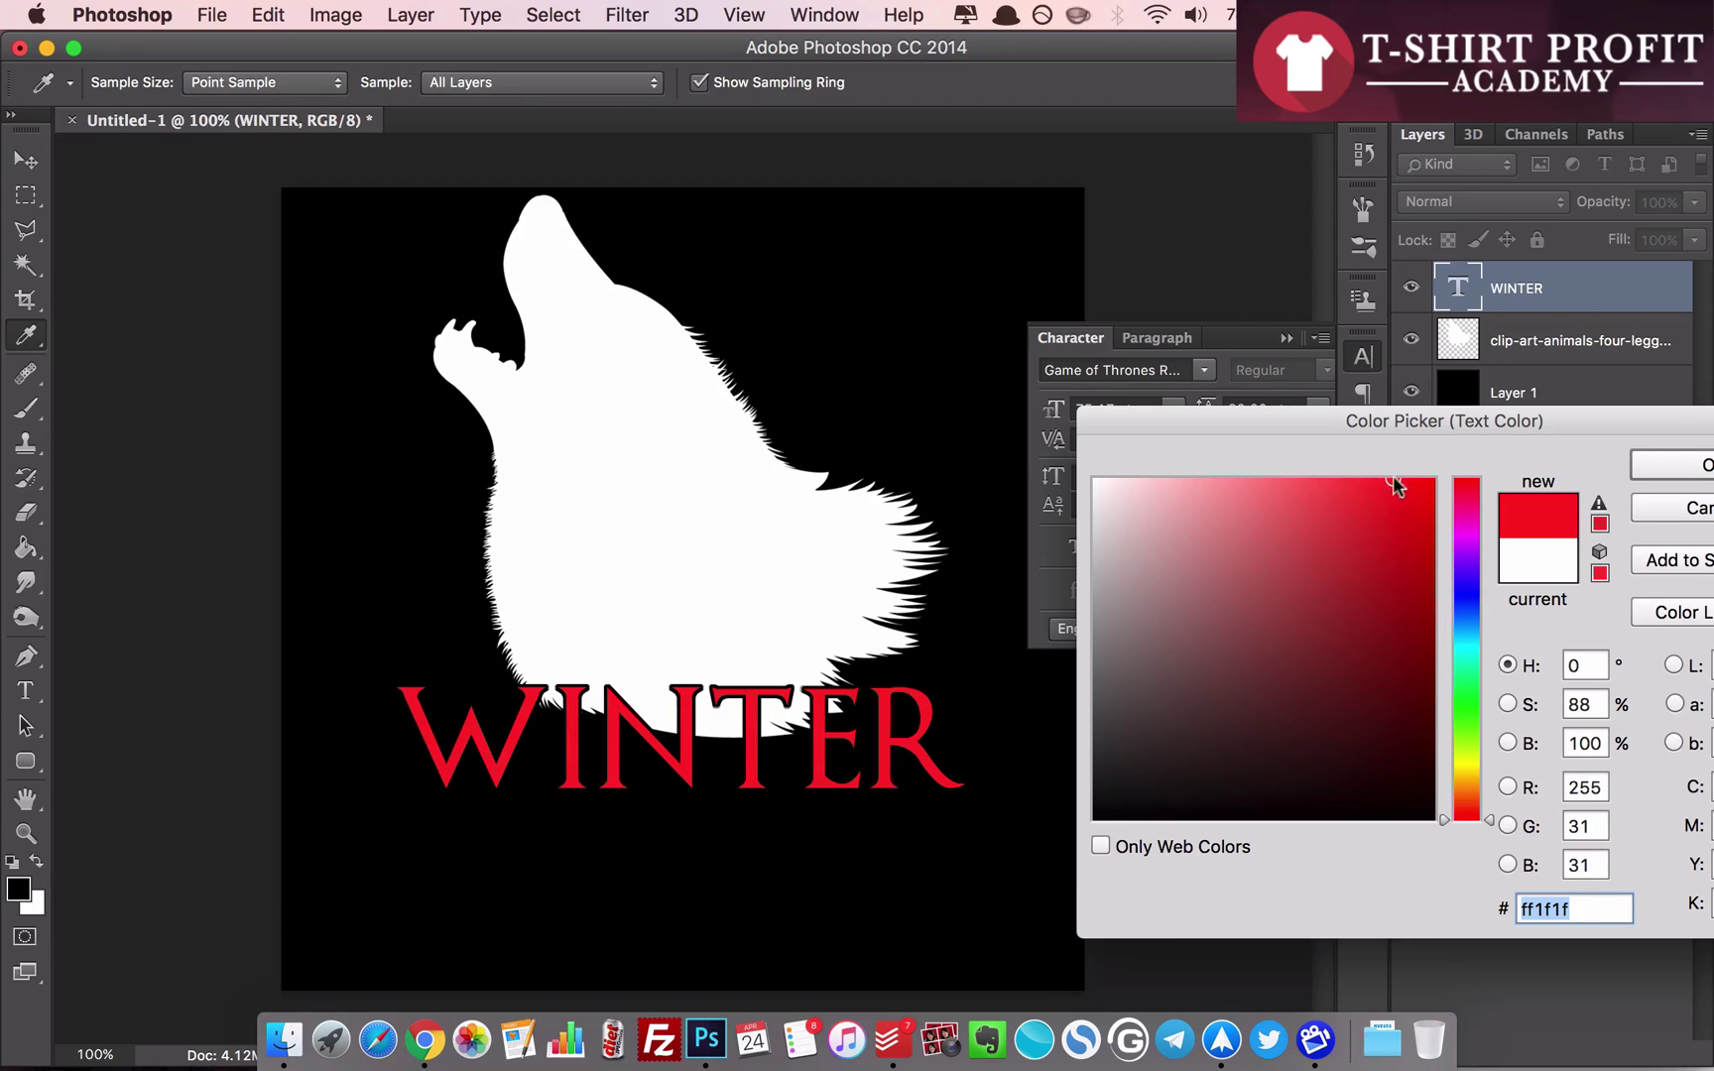
left_click_drag(1384, 536, 1365, 439)
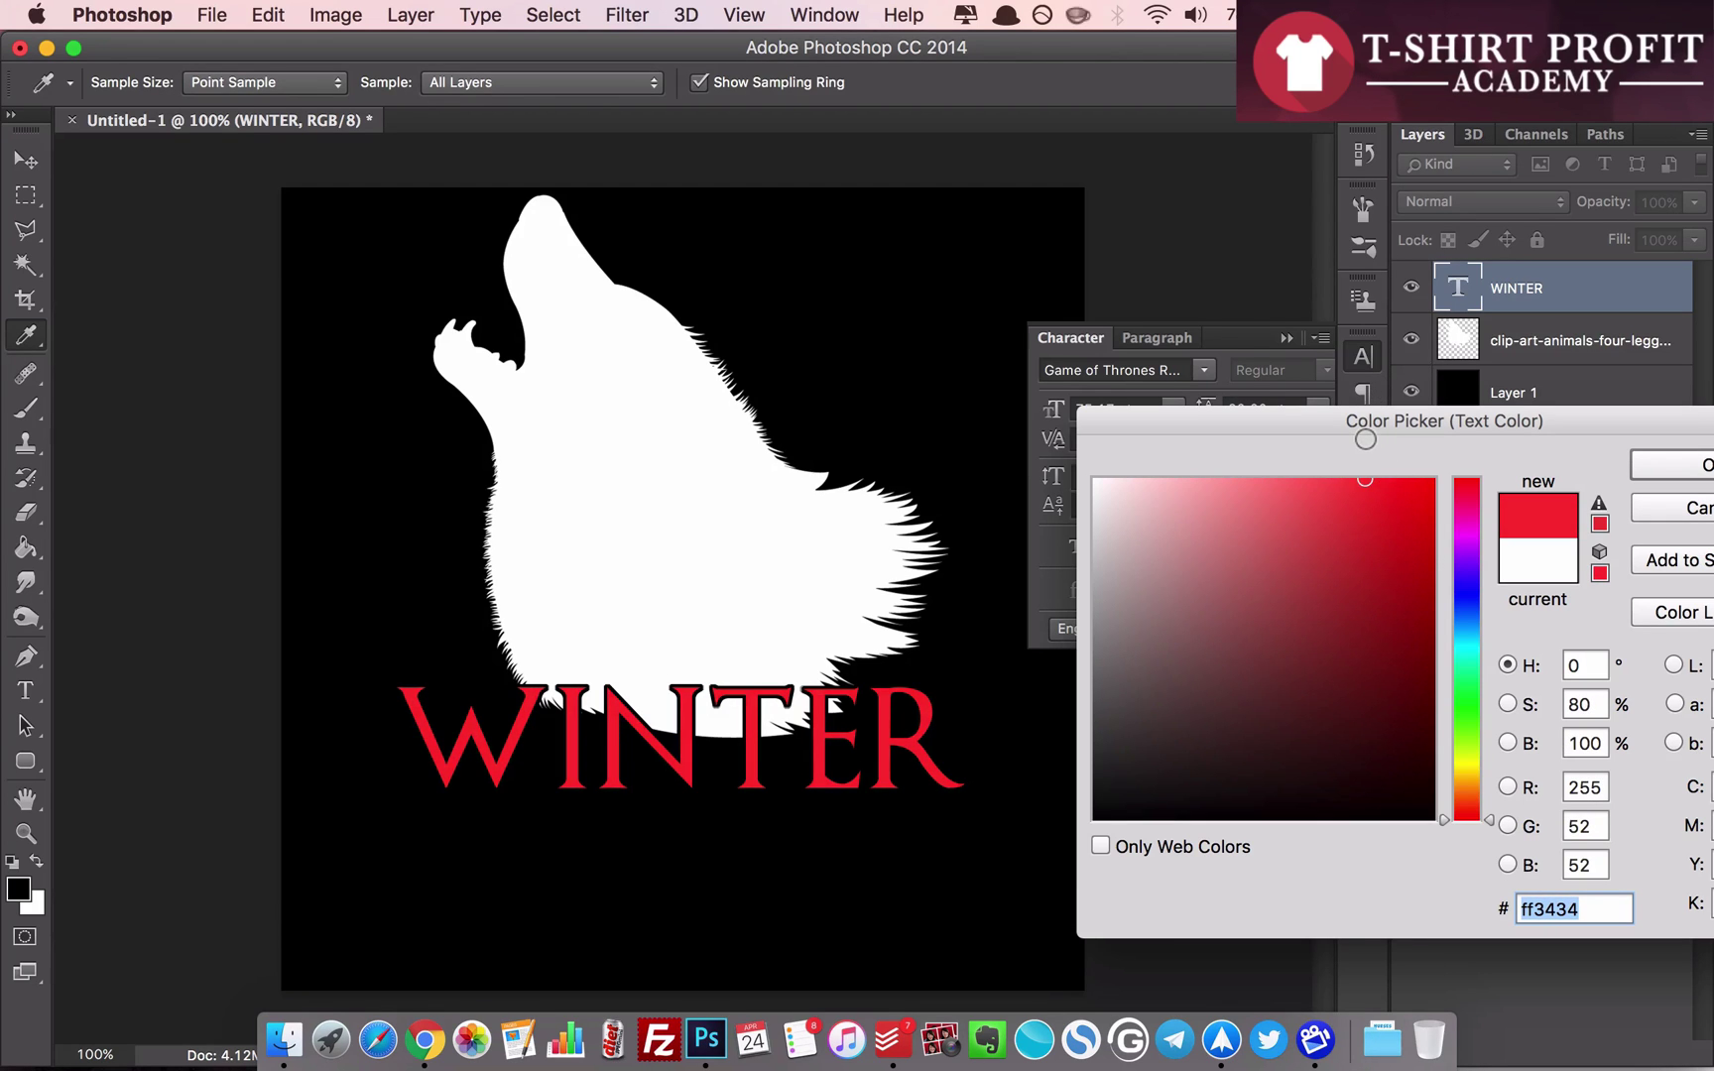
left_click(1681, 467)
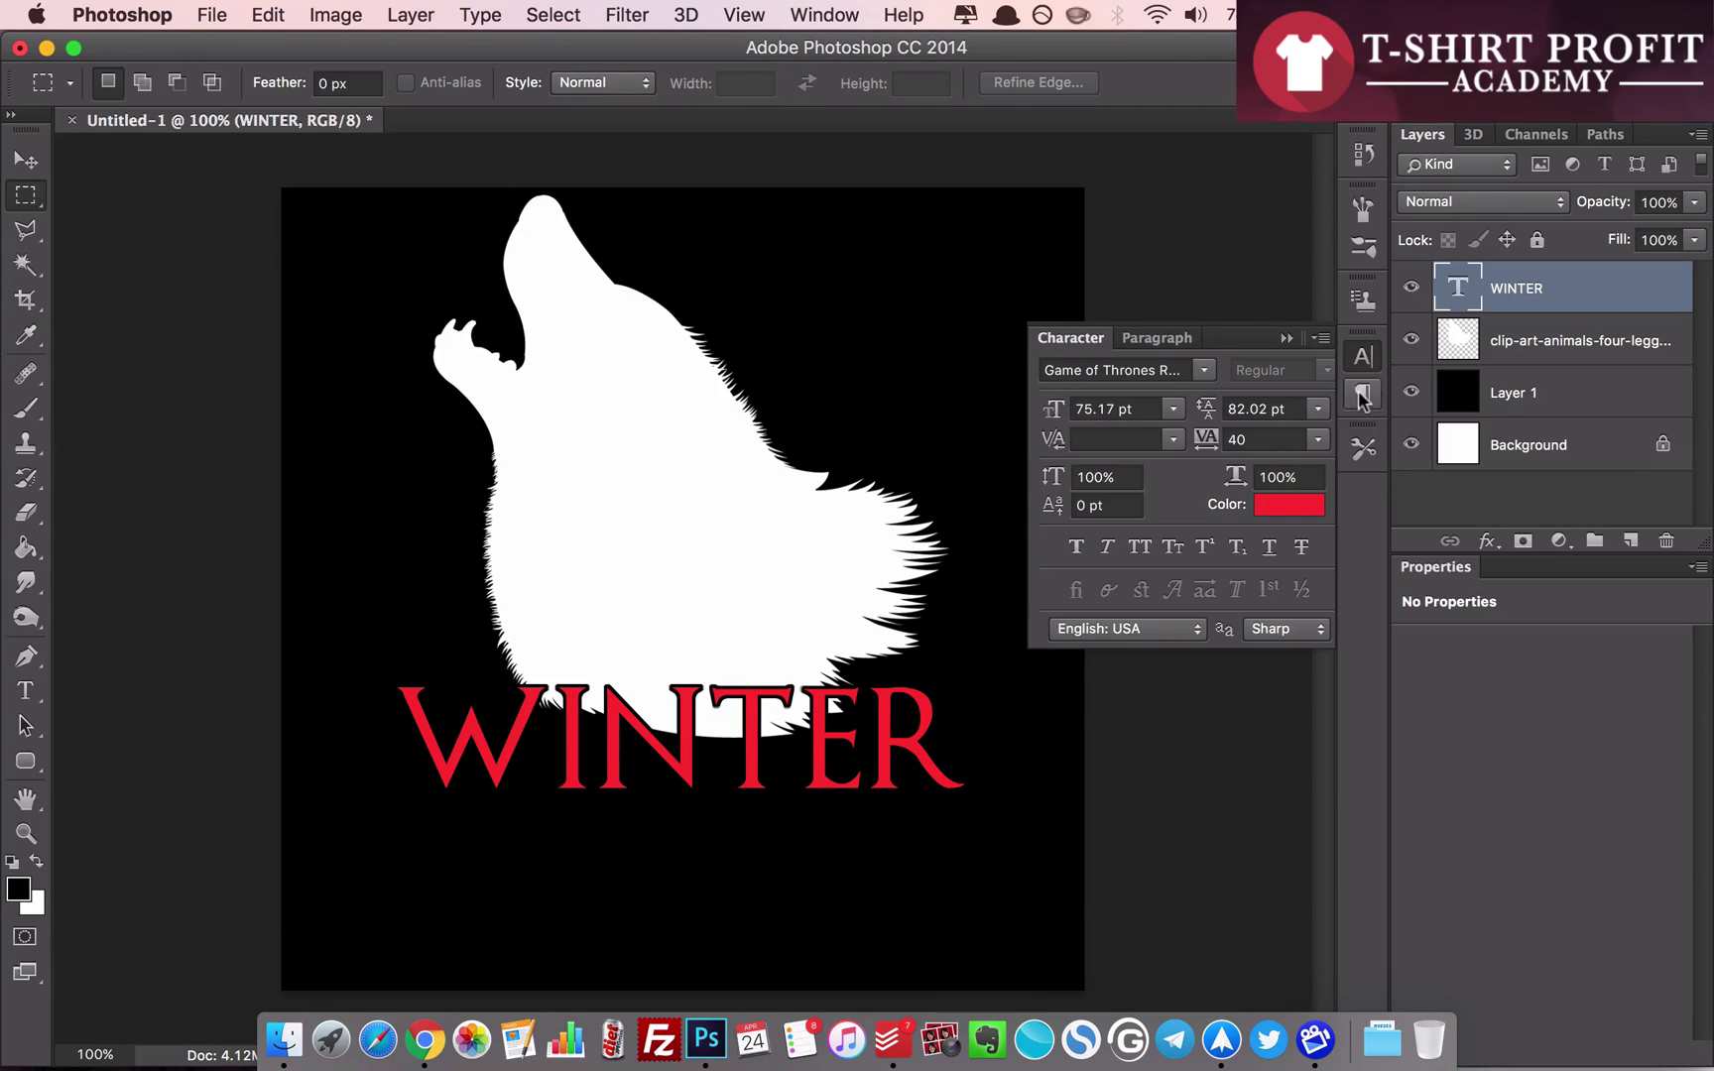
left_click(1363, 356)
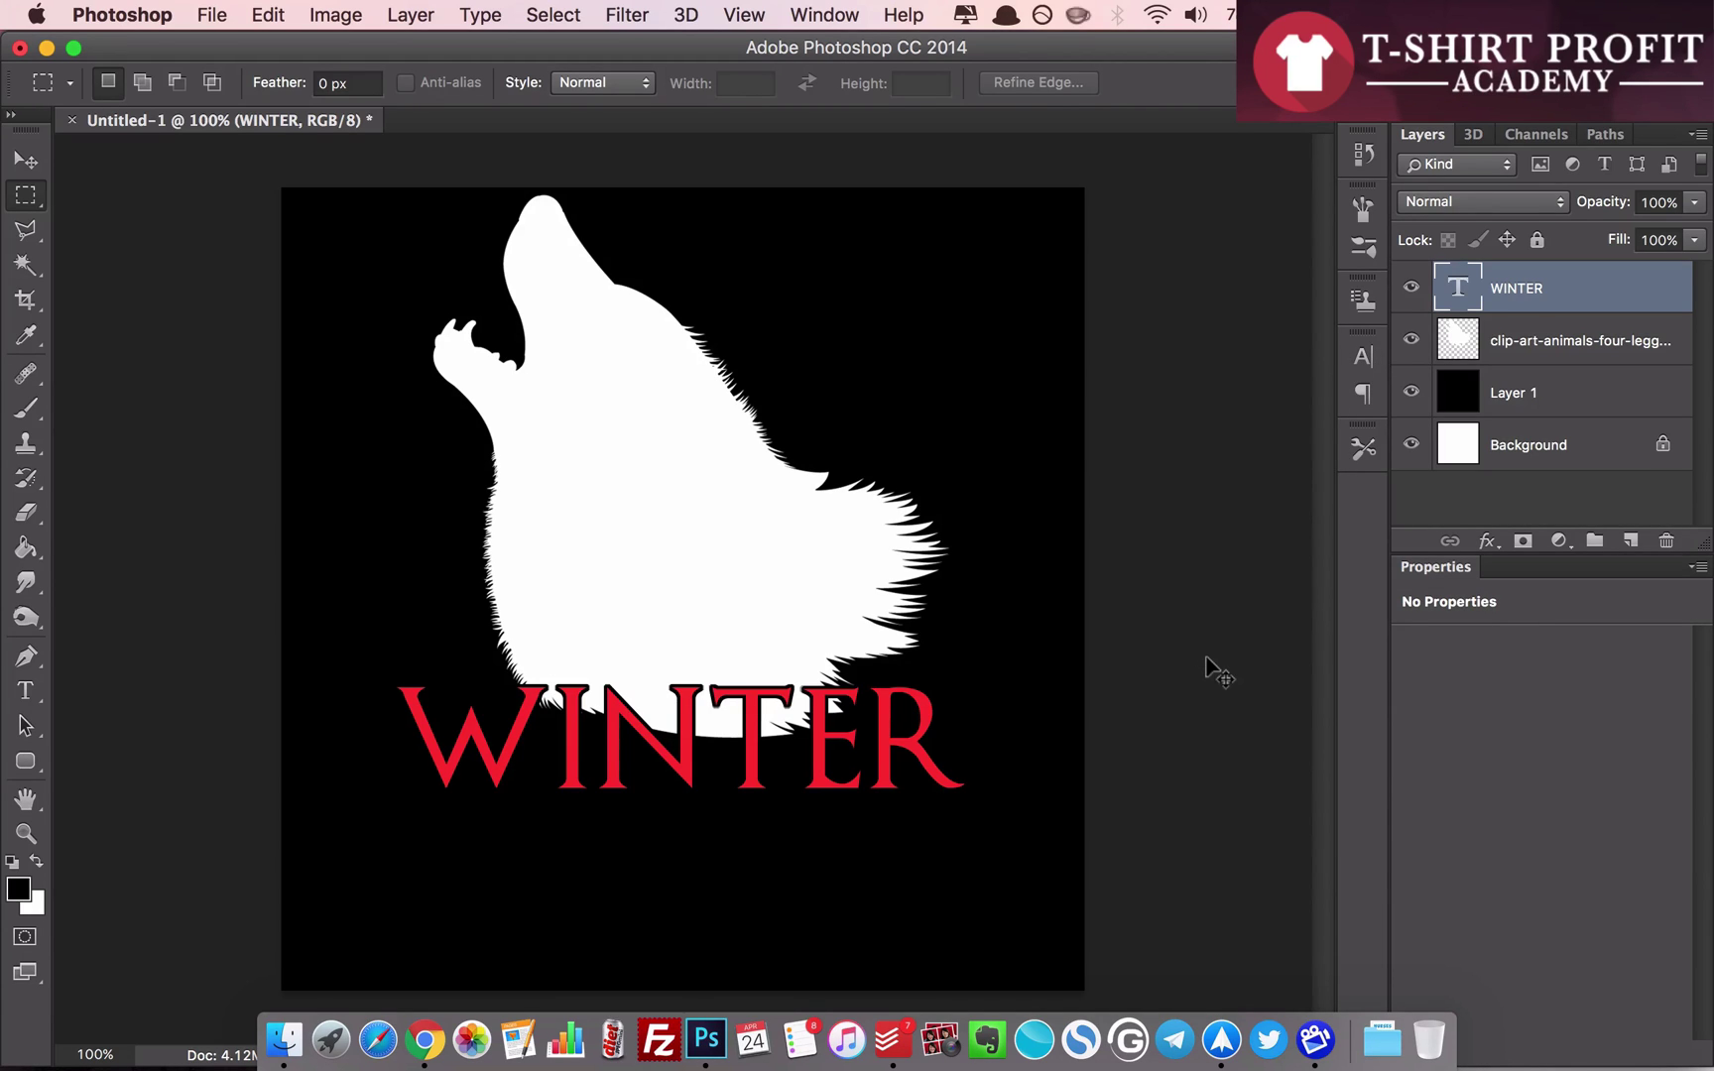
- Duplicate the WINTER text layer, place the copy directly below the original, and change its wording to "is coming"
key("super+j")
key("v")
left_click_drag(675, 775, 422, 896)
double_click(699, 851)
type("IS COMING")
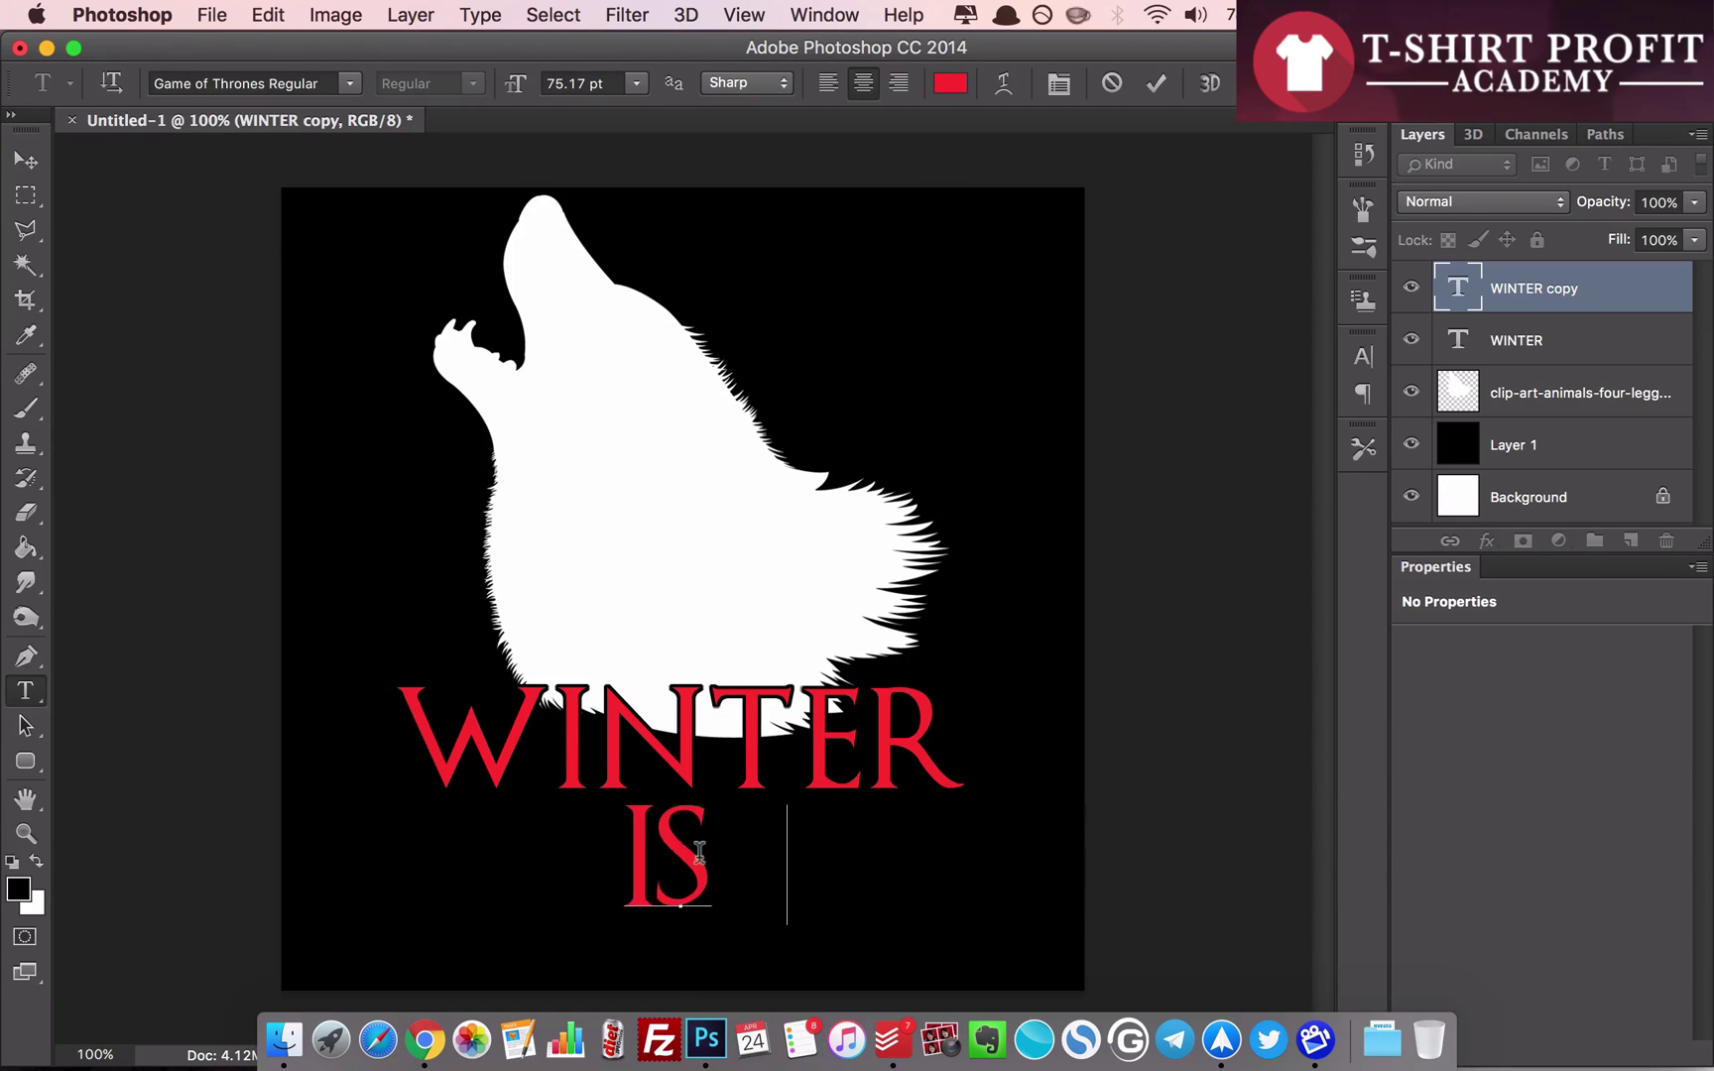
left_click(26, 160)
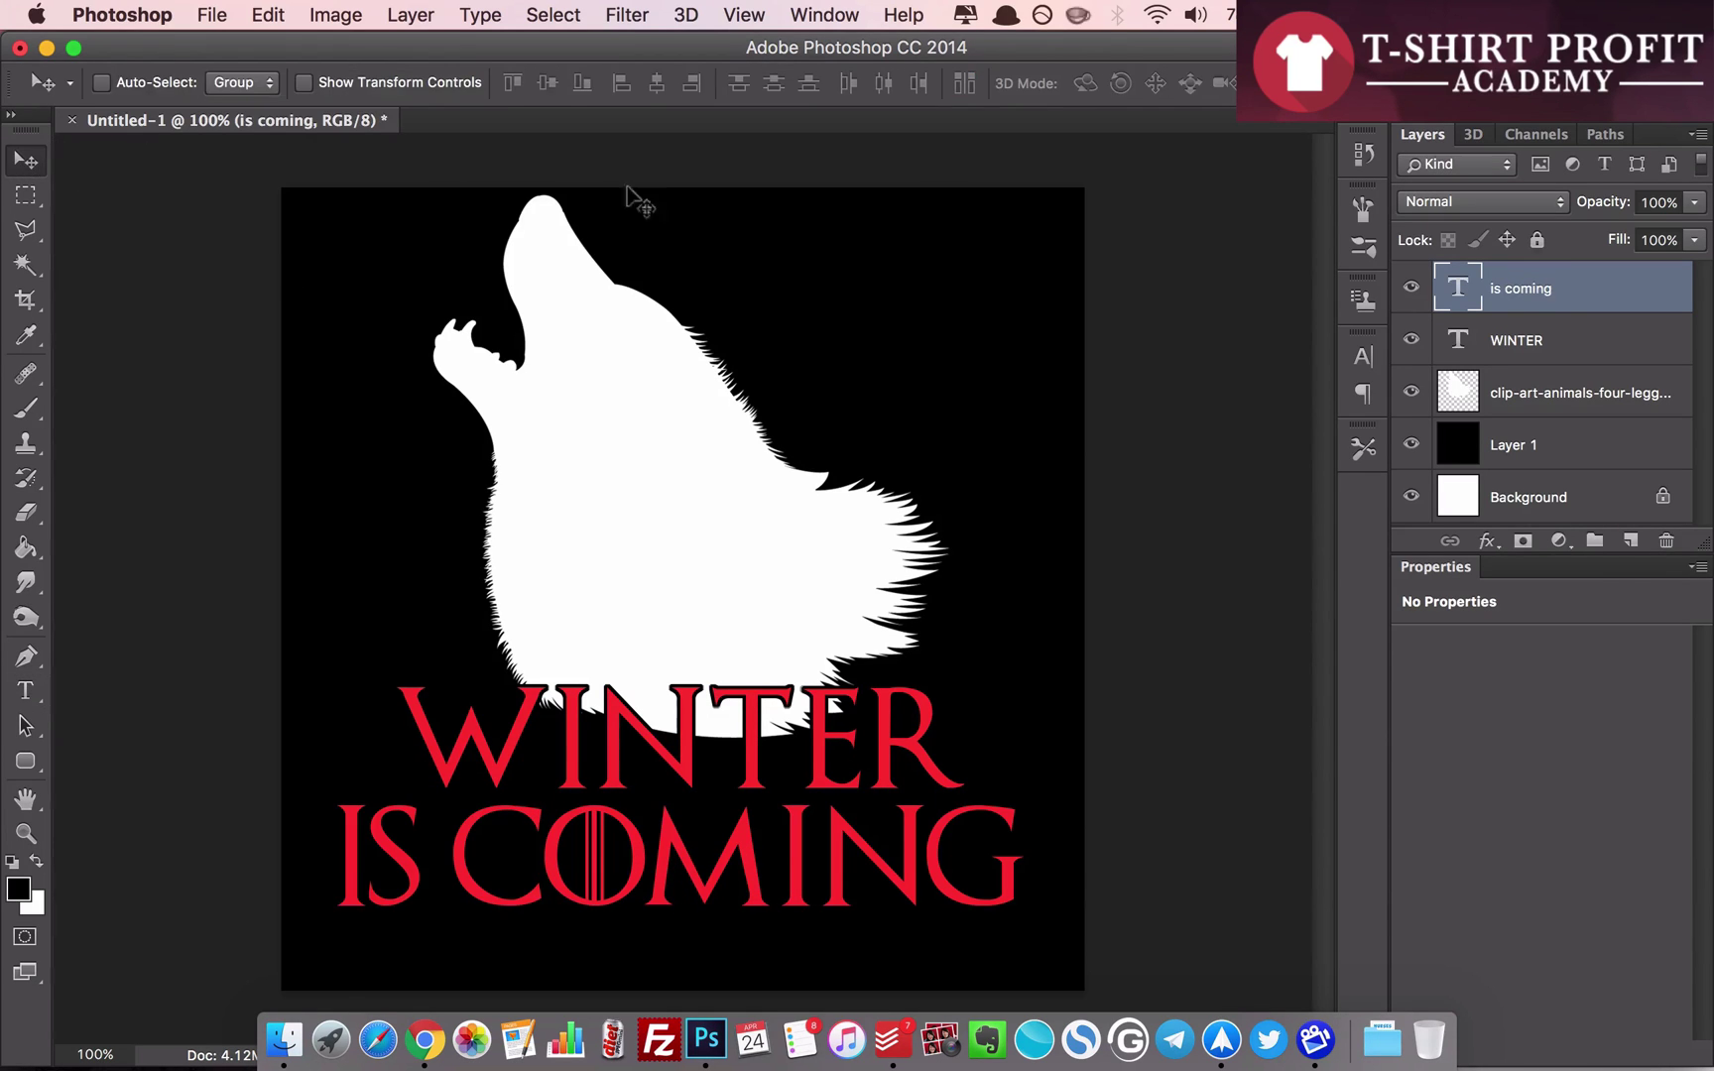
- Change the color of the IS COMING text to white
left_click(1363, 355)
left_click(1289, 506)
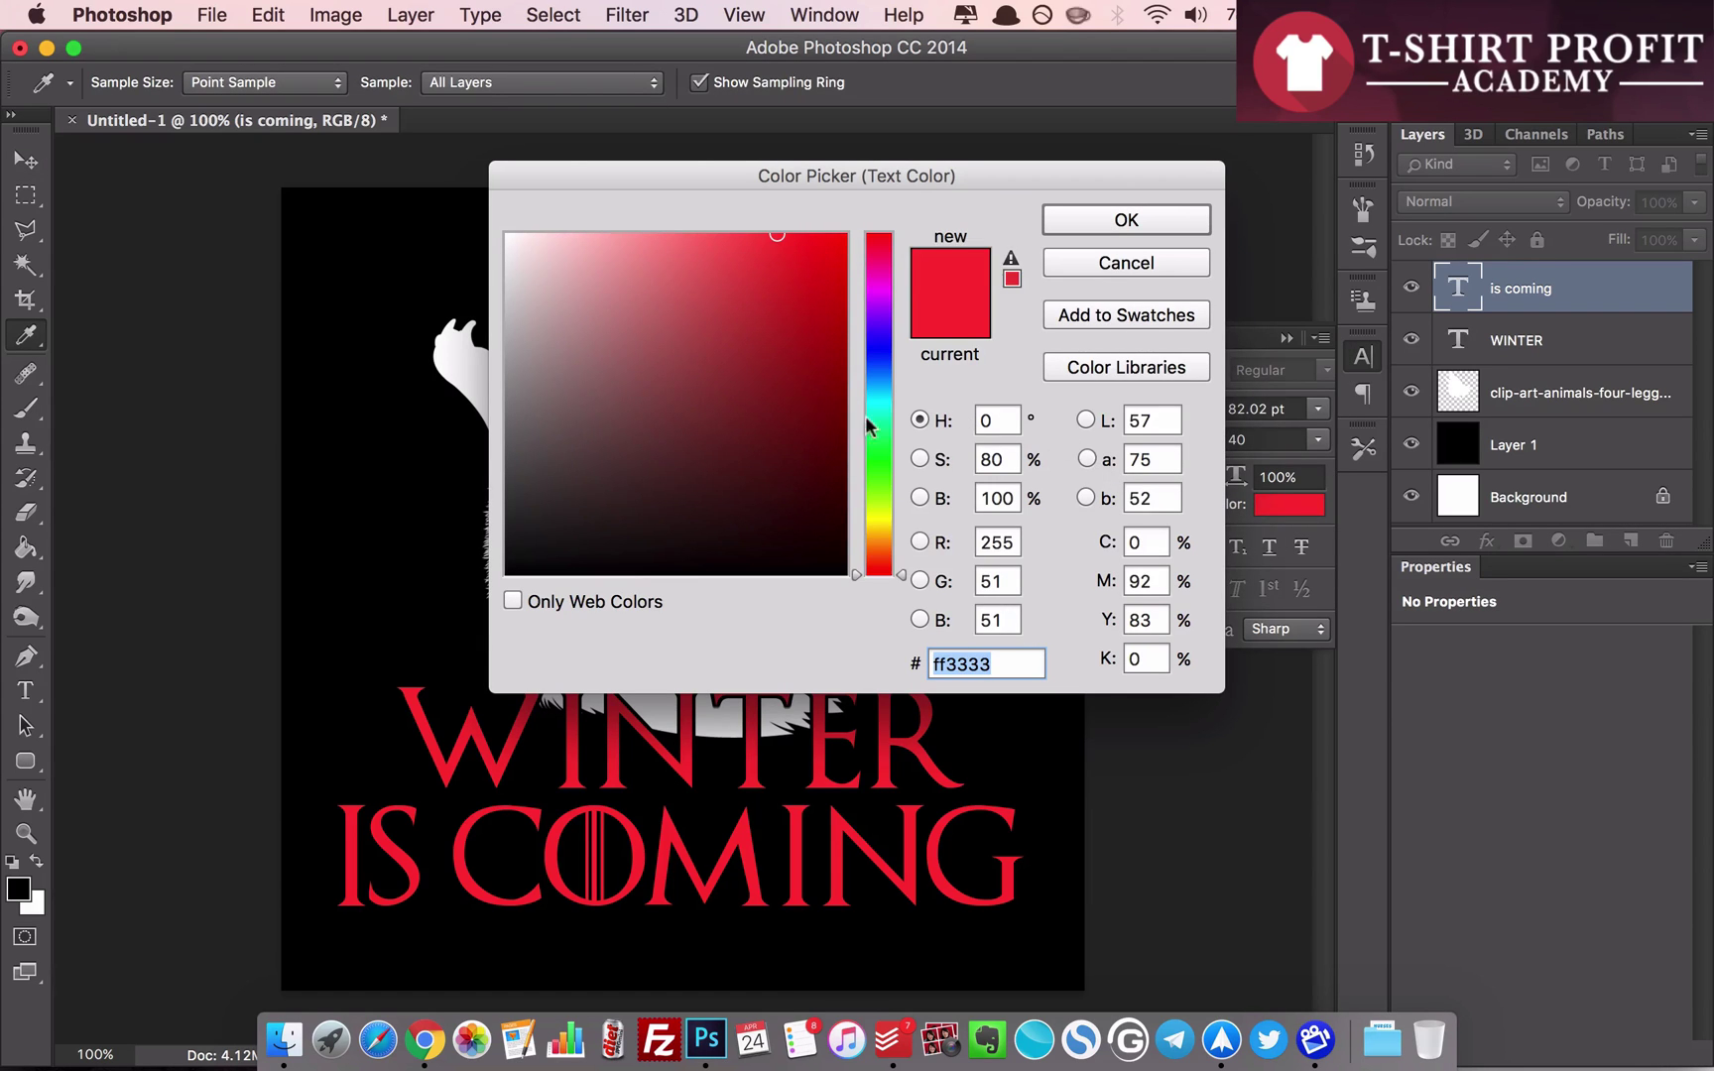
left_click(508, 236)
left_click(1184, 230)
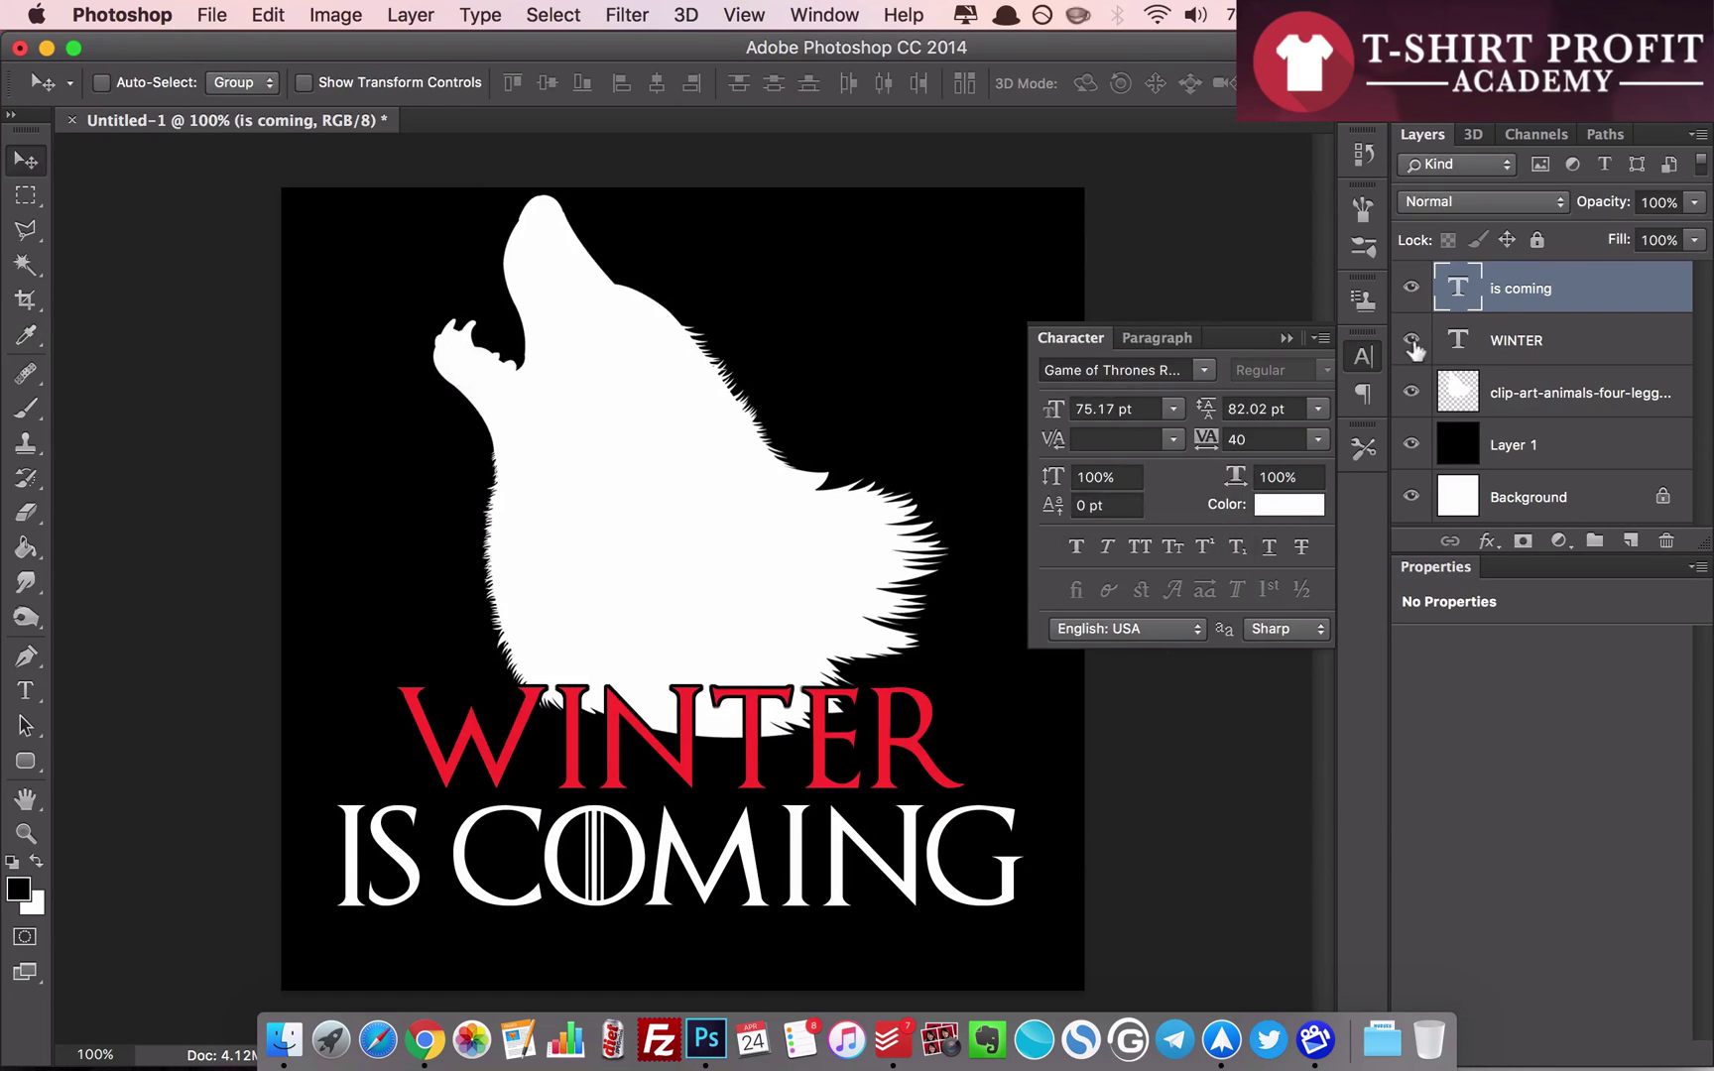
left_click(1363, 355)
- Nudge the IS COMING text up closer to WINTER and check the whole design from a distance
key("Up")
key("Up")
key("Up")
key("Up")
key("Up")
key("Up")
key("Up")
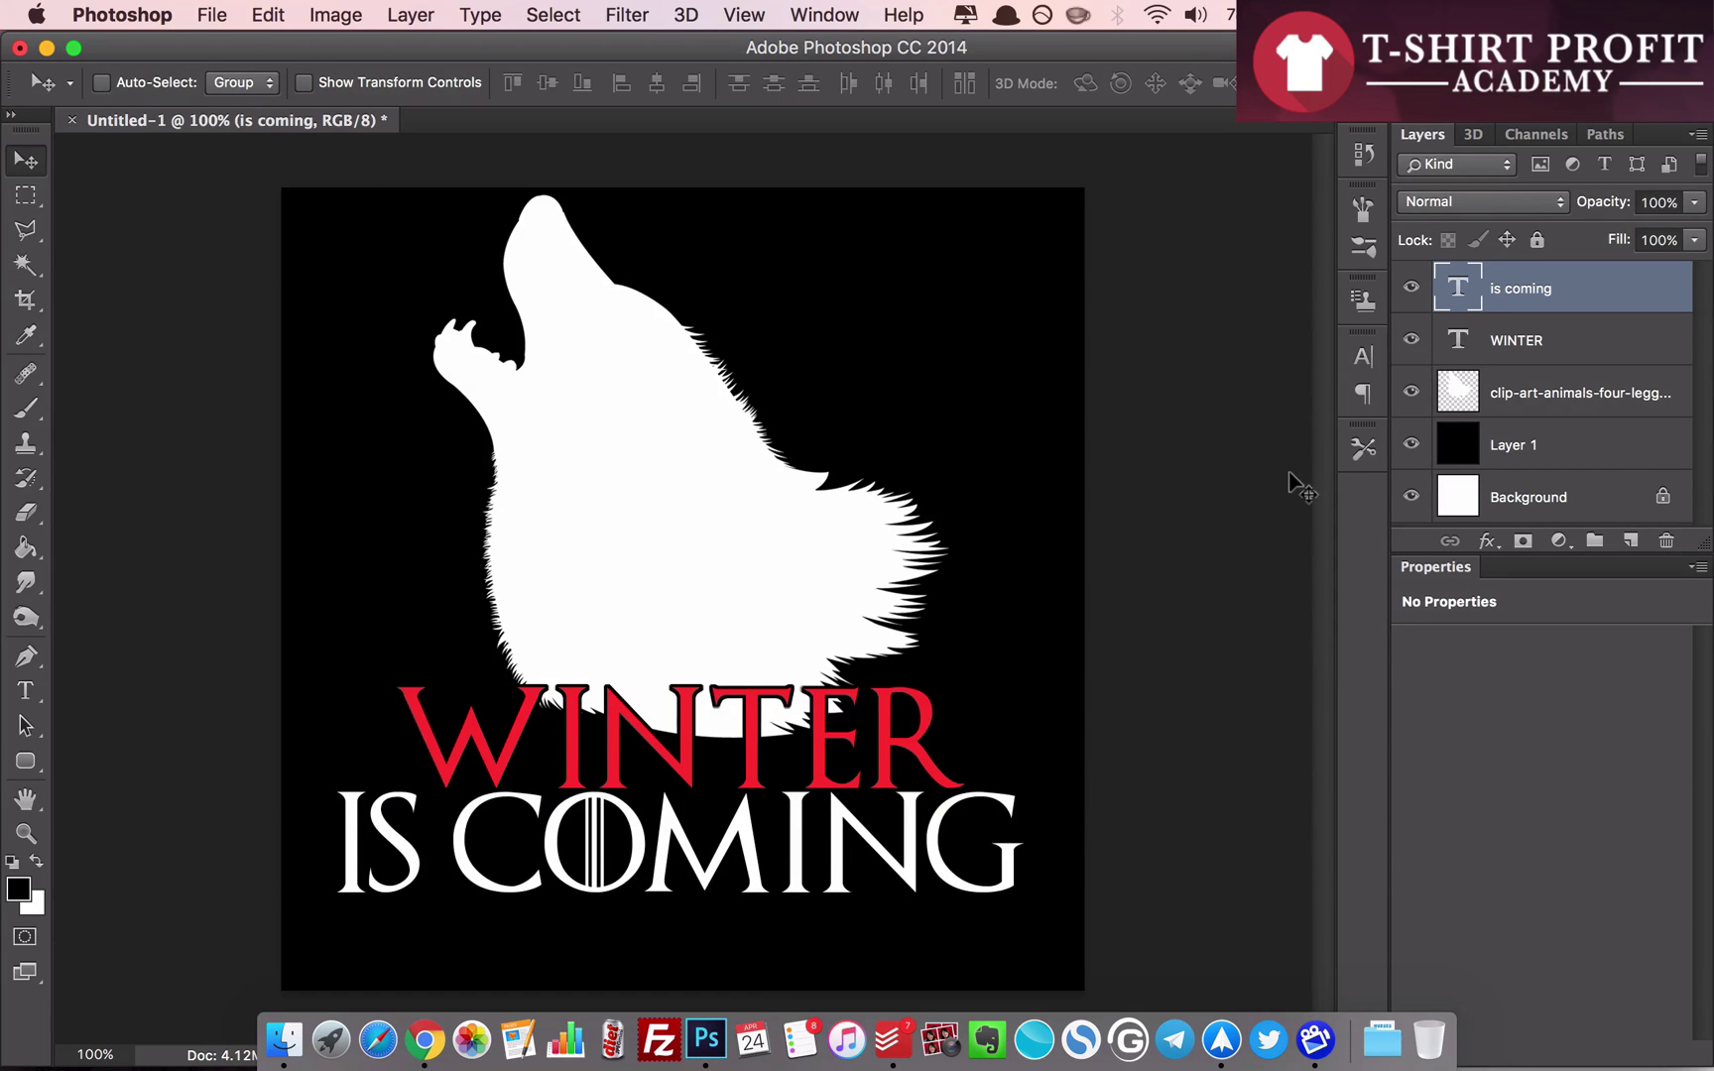
key("super+minus")
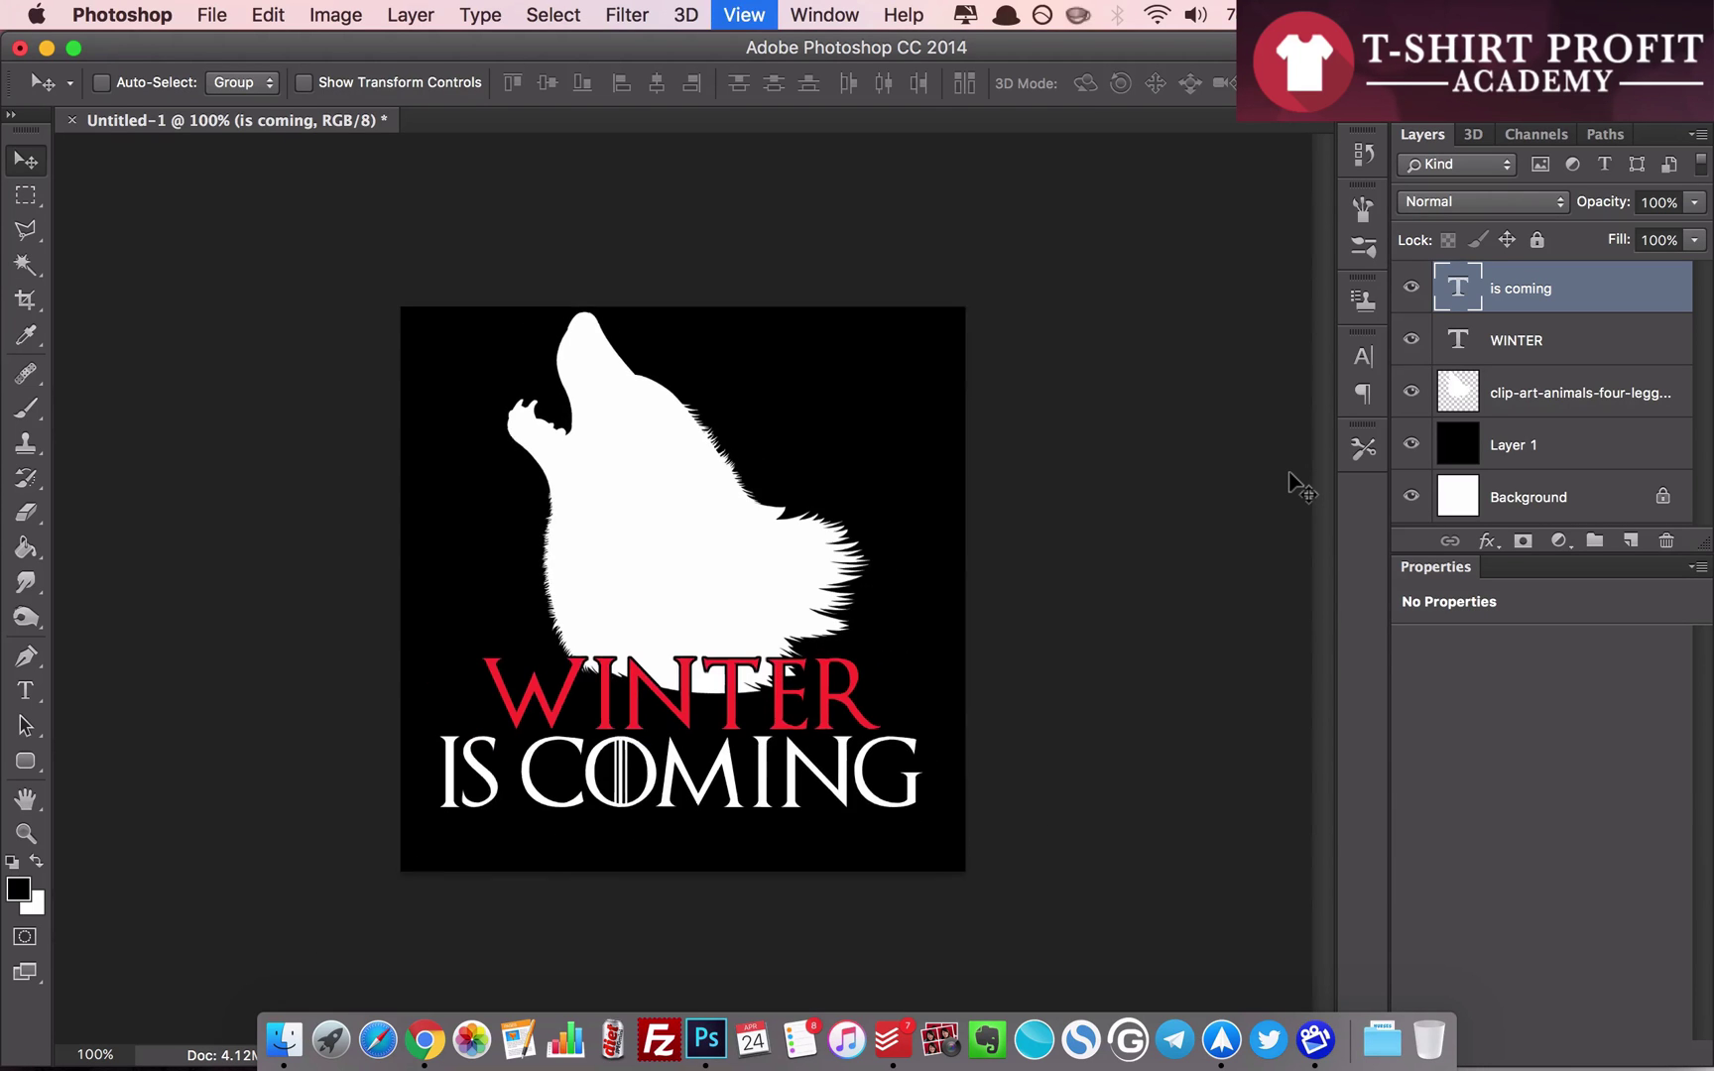
key("super+plus")
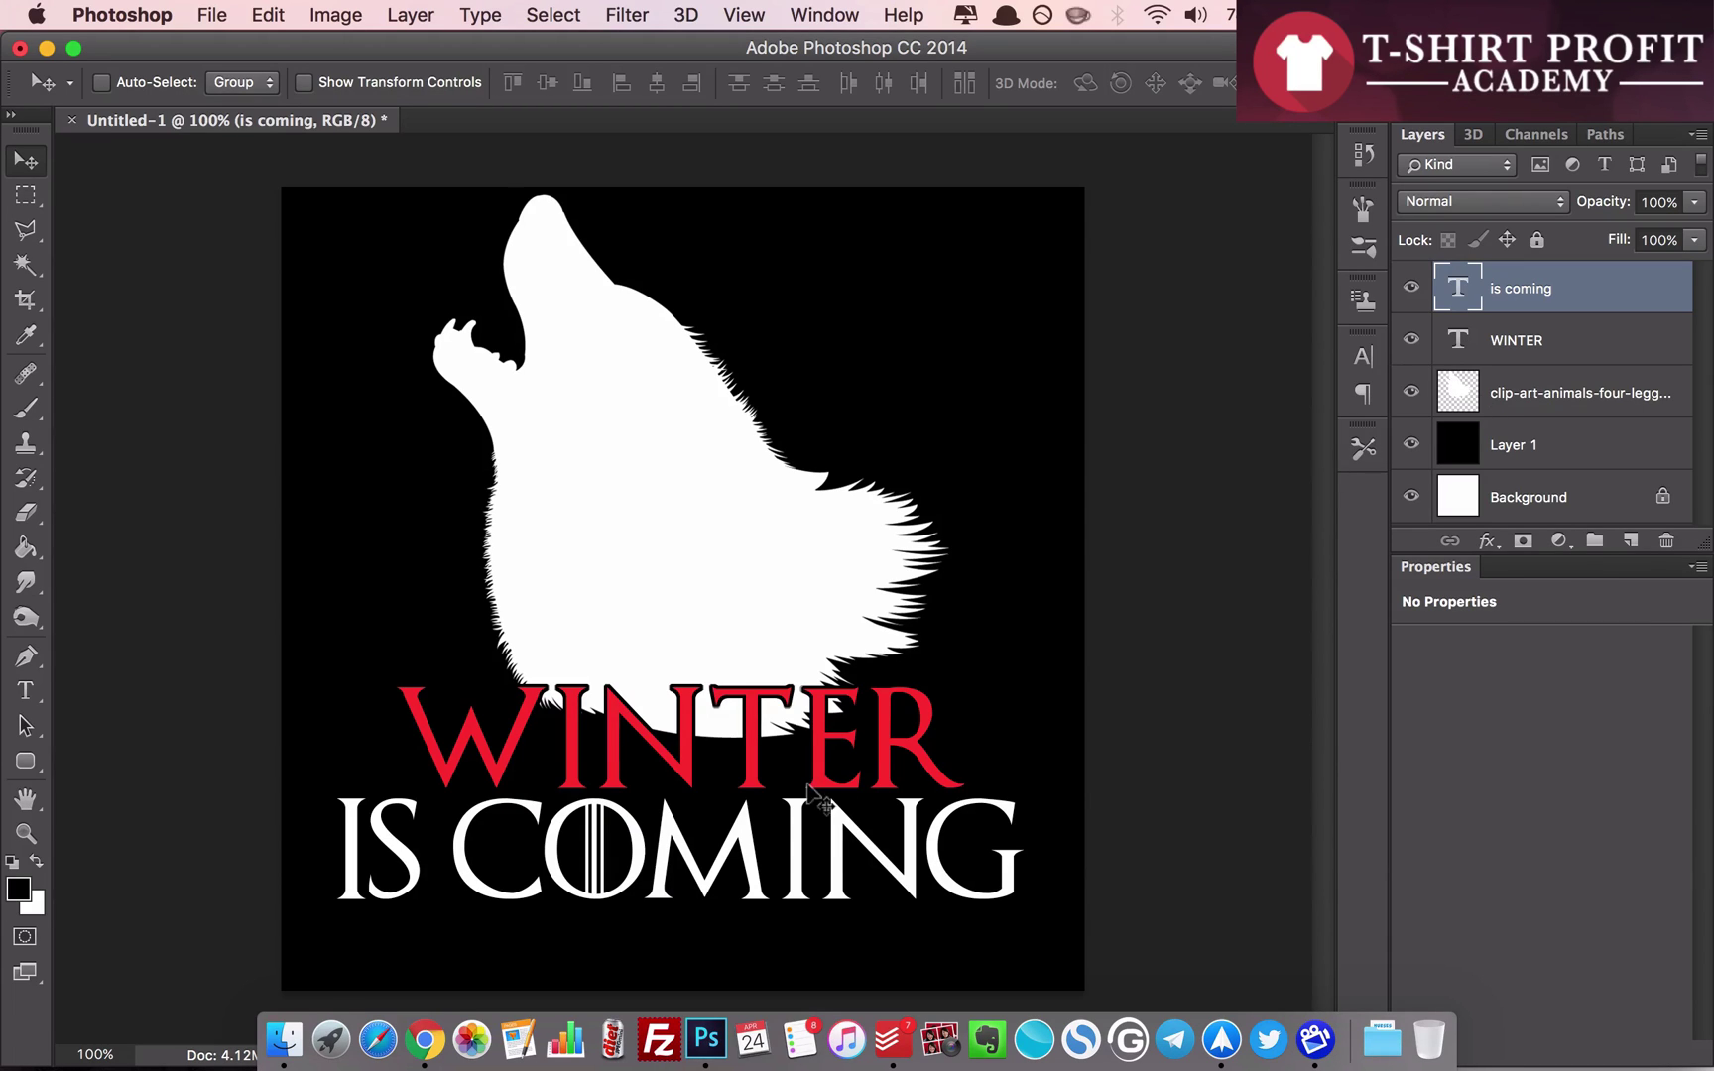
- Raise the IS COMING text further and fine-tune it so its top meets the base of the WINTER letters
right_click(739, 831)
left_click(746, 836)
key("shift+Up")
key("shift+Up")
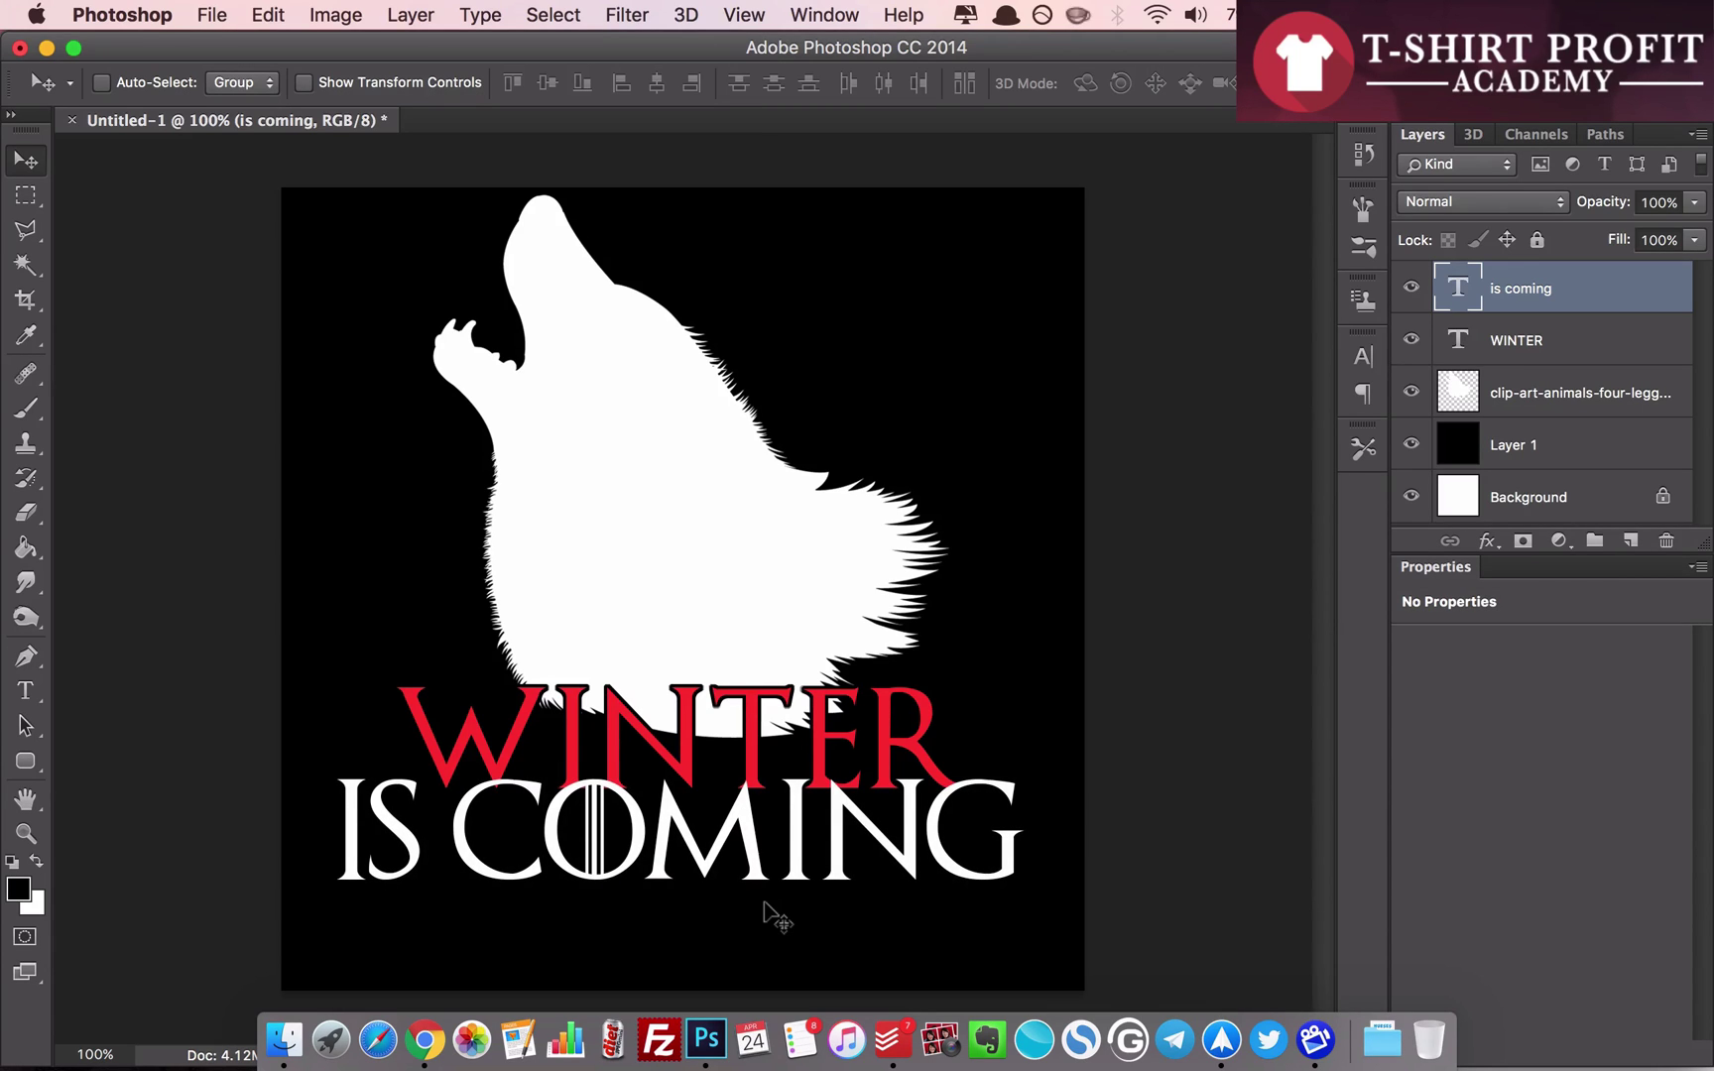
key("Down")
key("Down")
key("Down")
key("Down")
- Scale the IS COMING text down evenly about its center so it is narrower than WINTER
key("ctrl+t")
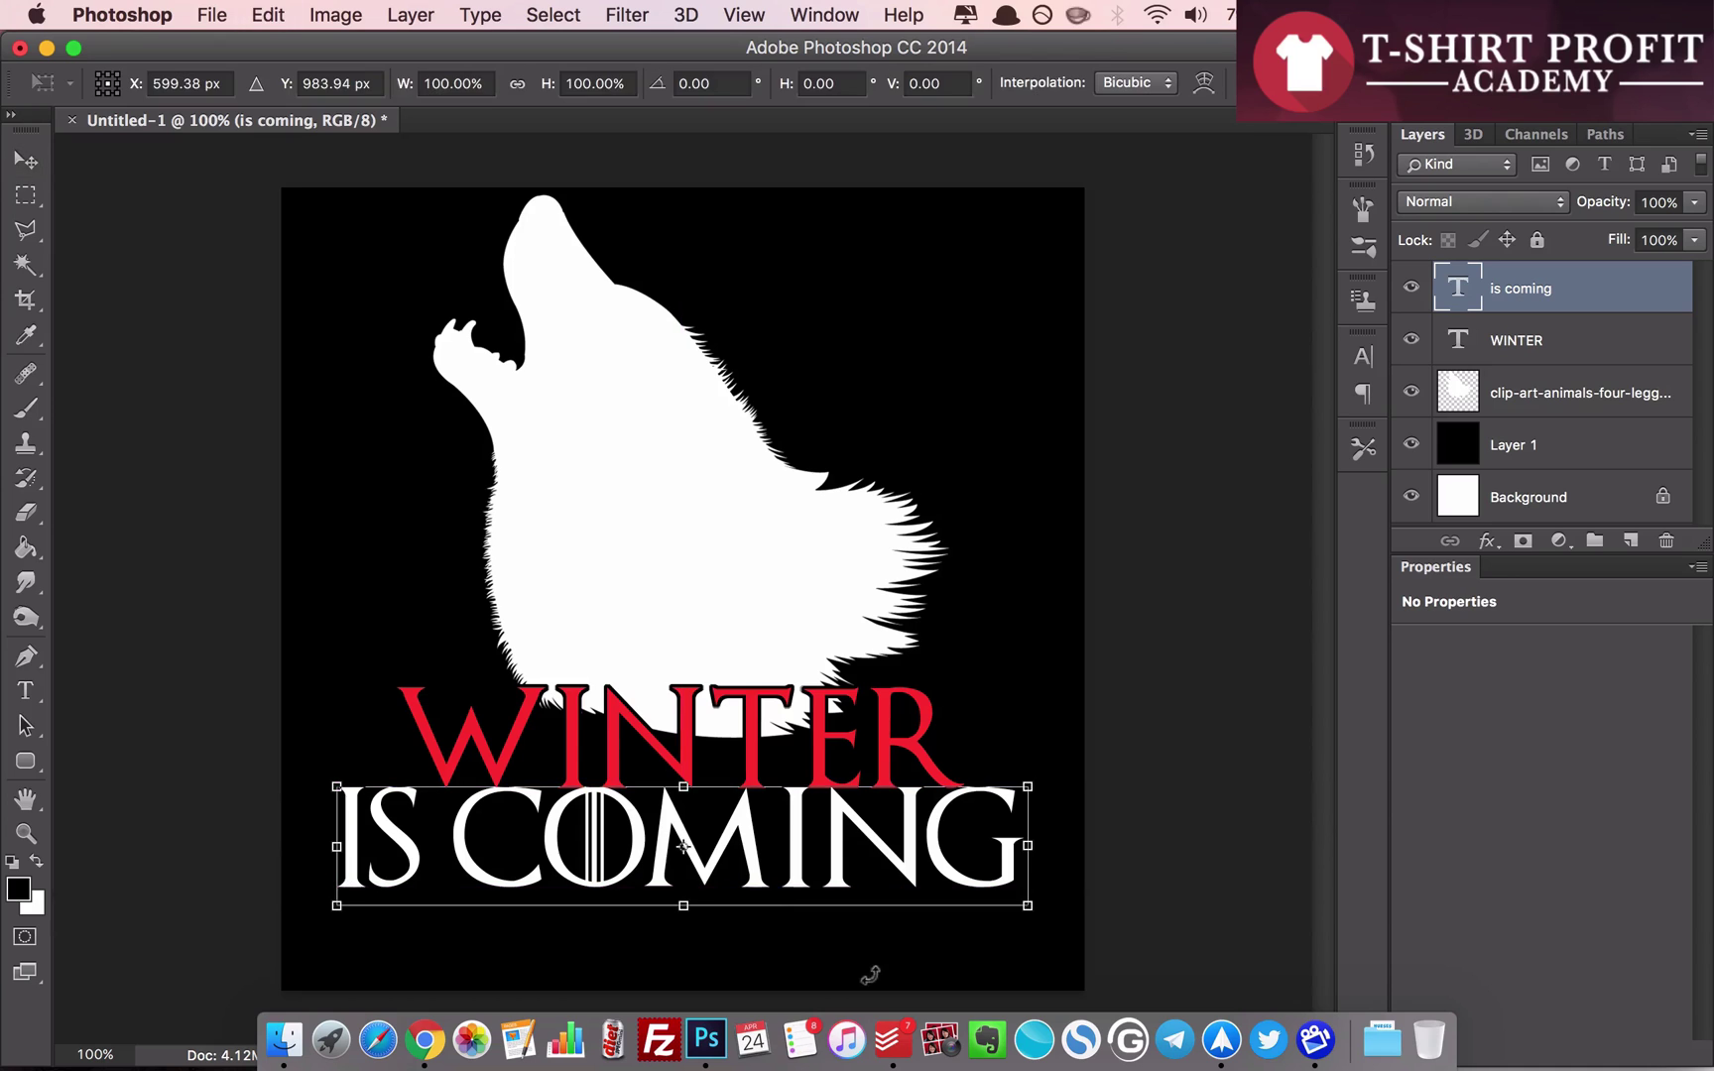
left_click_drag(1027, 904, 899, 875)
key("Return")
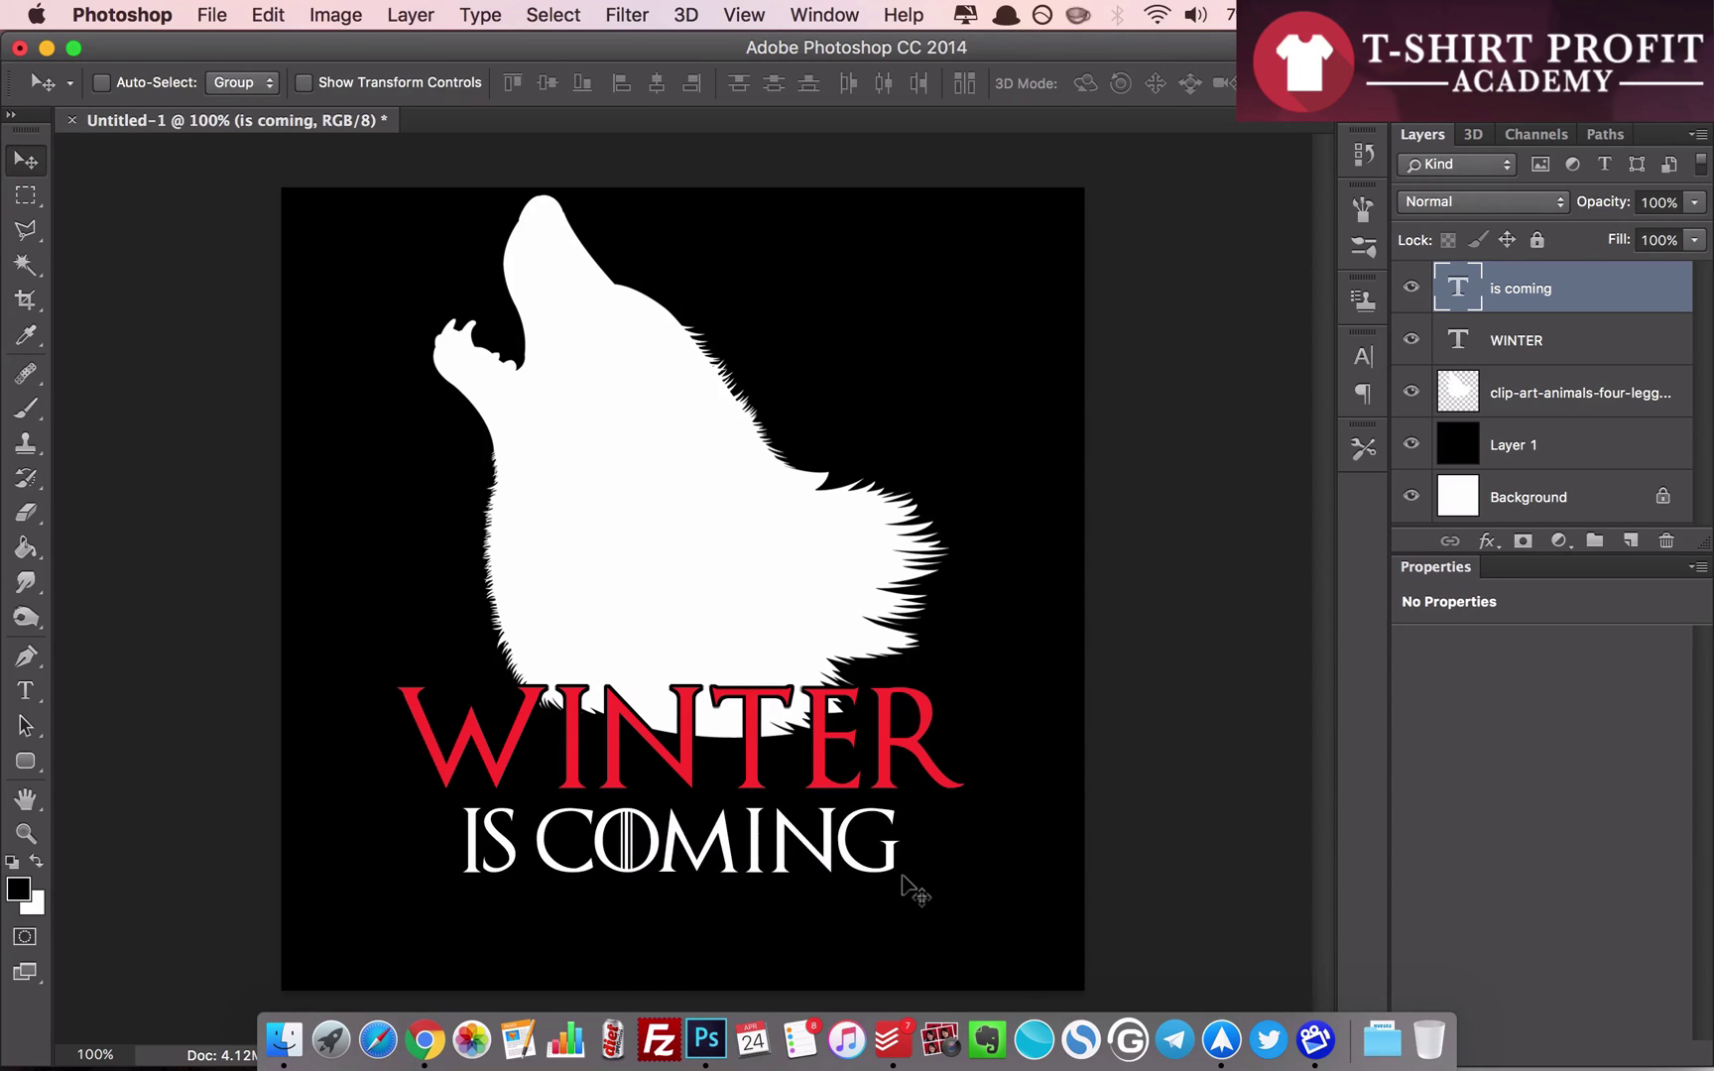
- Nudge the reduced IS COMING text up until it sits just beneath the WINTER letters
key("Up")
key("Up")
key("Up")
key("Up")
key("Up")
key("Up")
key("Up")
key("Up")
key("Up")
key("Up")
key("Up")
key("Up")
key("Up")
key("Up")
key("Up")
key("Up")
key("Up")
key("Up")
key("Up")
key("Up")
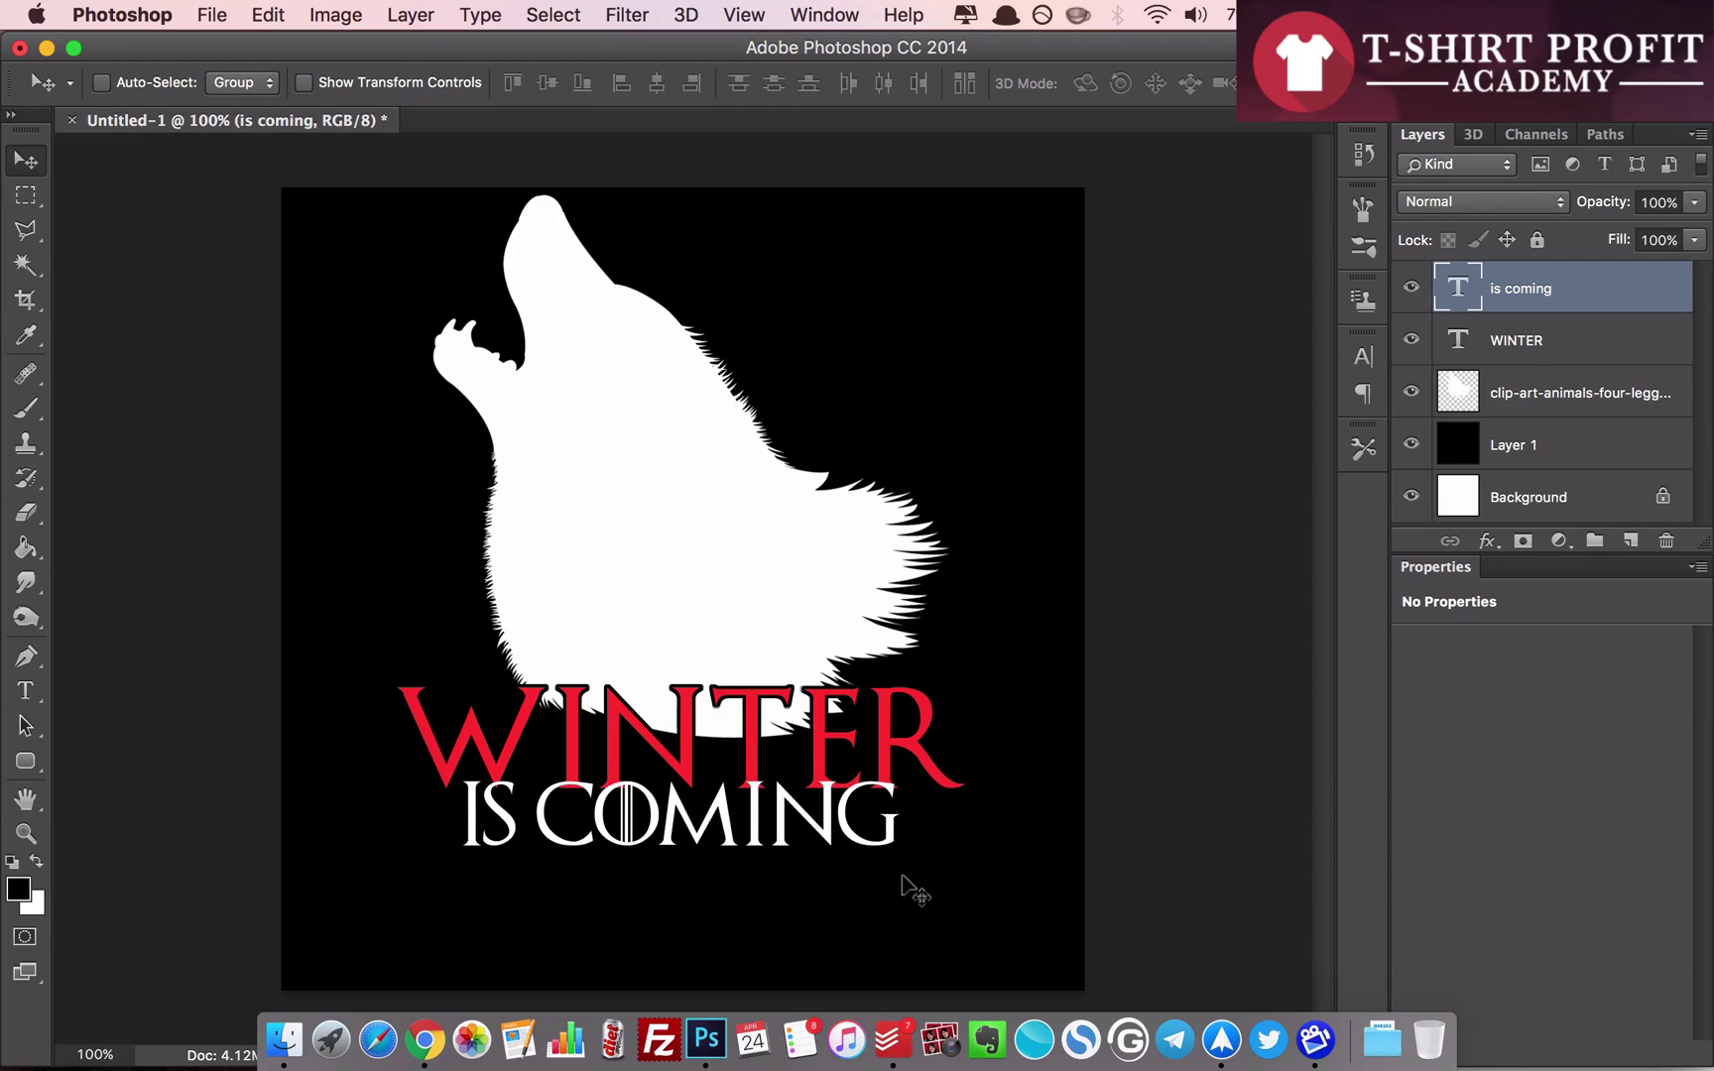
key("Down")
key("Down")
key("Down")
key("Down")
key("Down")
key("Down")
key("Down")
- Shrink the IS COMING text slightly more about its center and raise it against the base of WINTER
key("super+t")
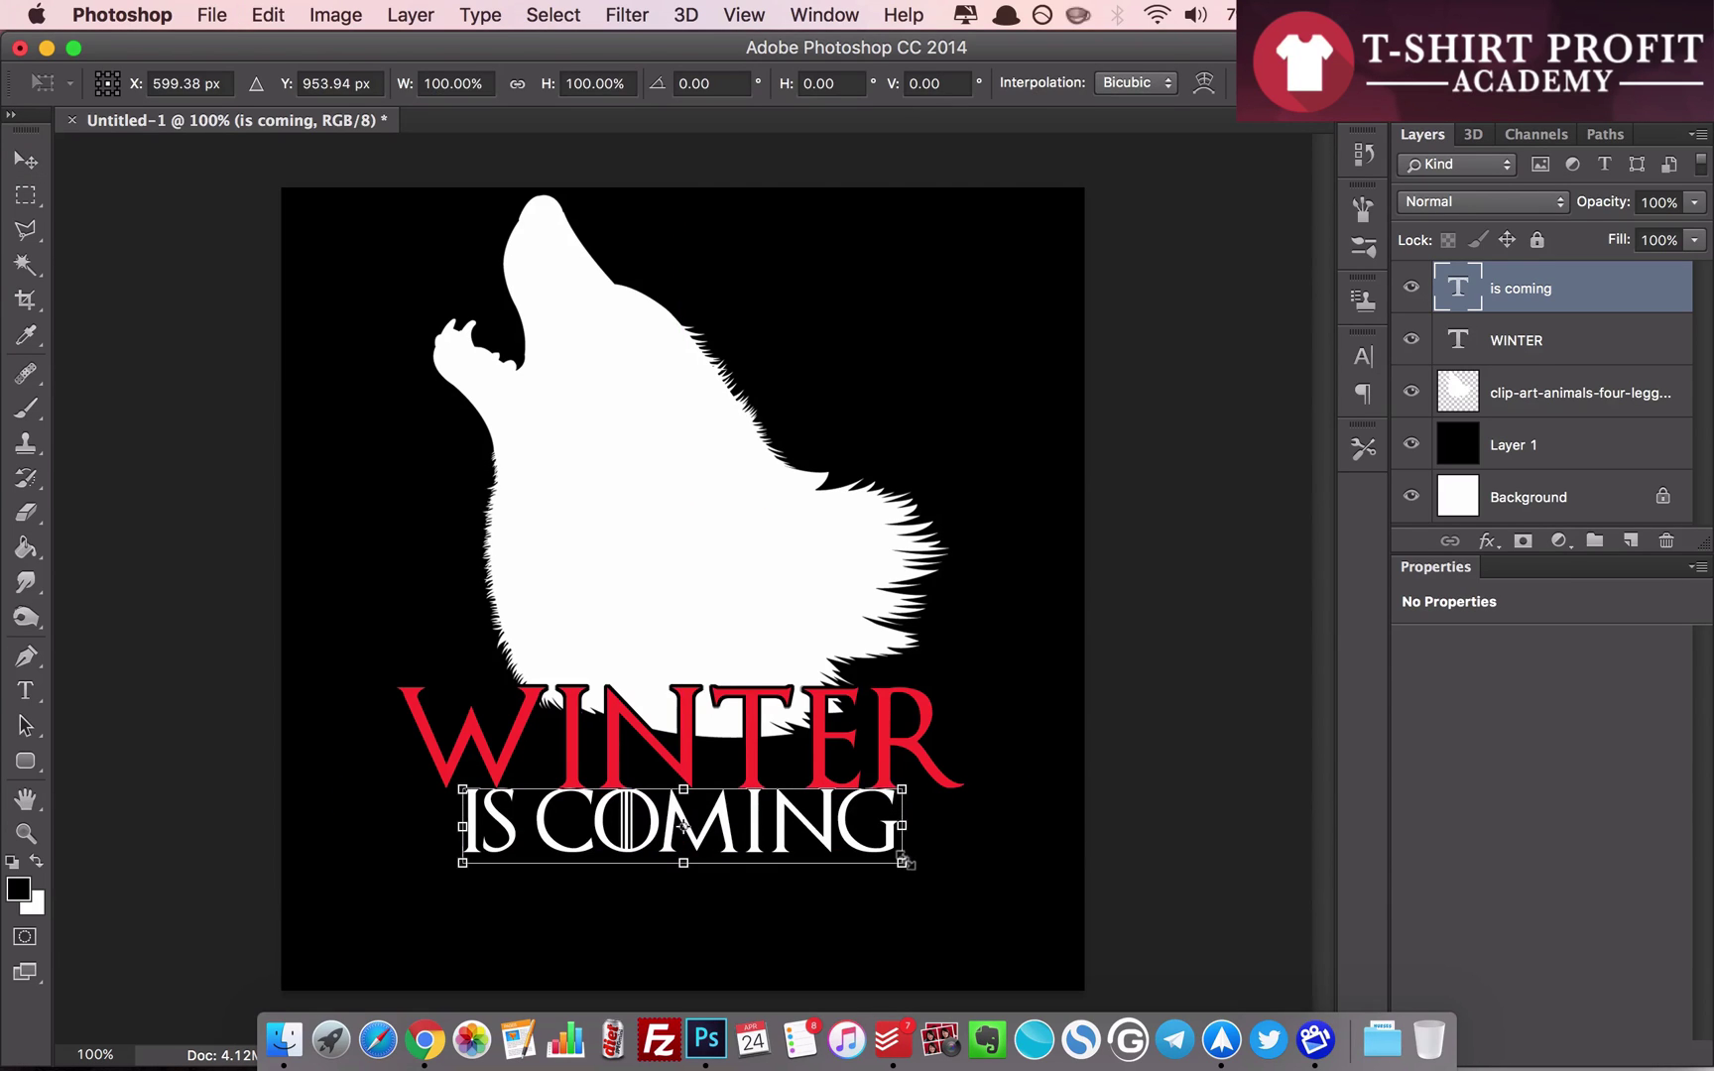
left_click_drag(904, 865, 875, 854)
key("Return")
key("Up")
key("Up")
key("Up")
key("Up")
key("Up")
key("Up")
key("Up")
key("Up")
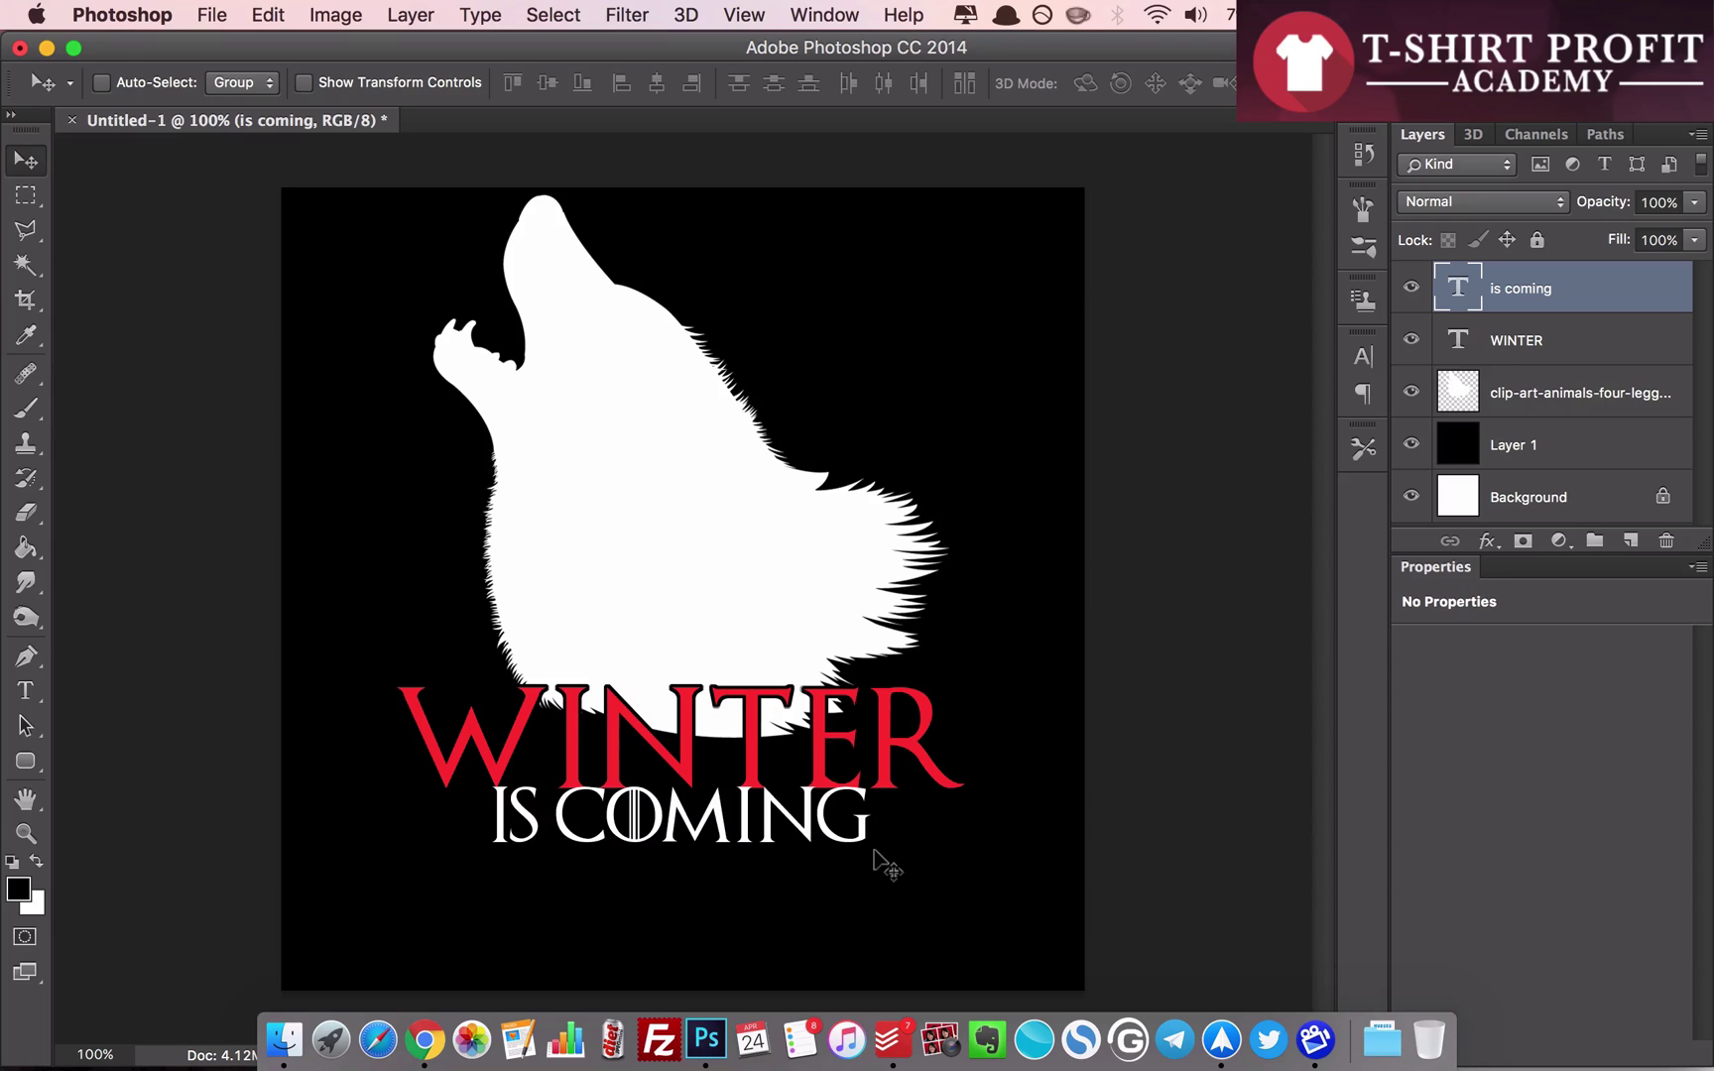
key("super+equal")
scroll(874, 850, "down", 5)
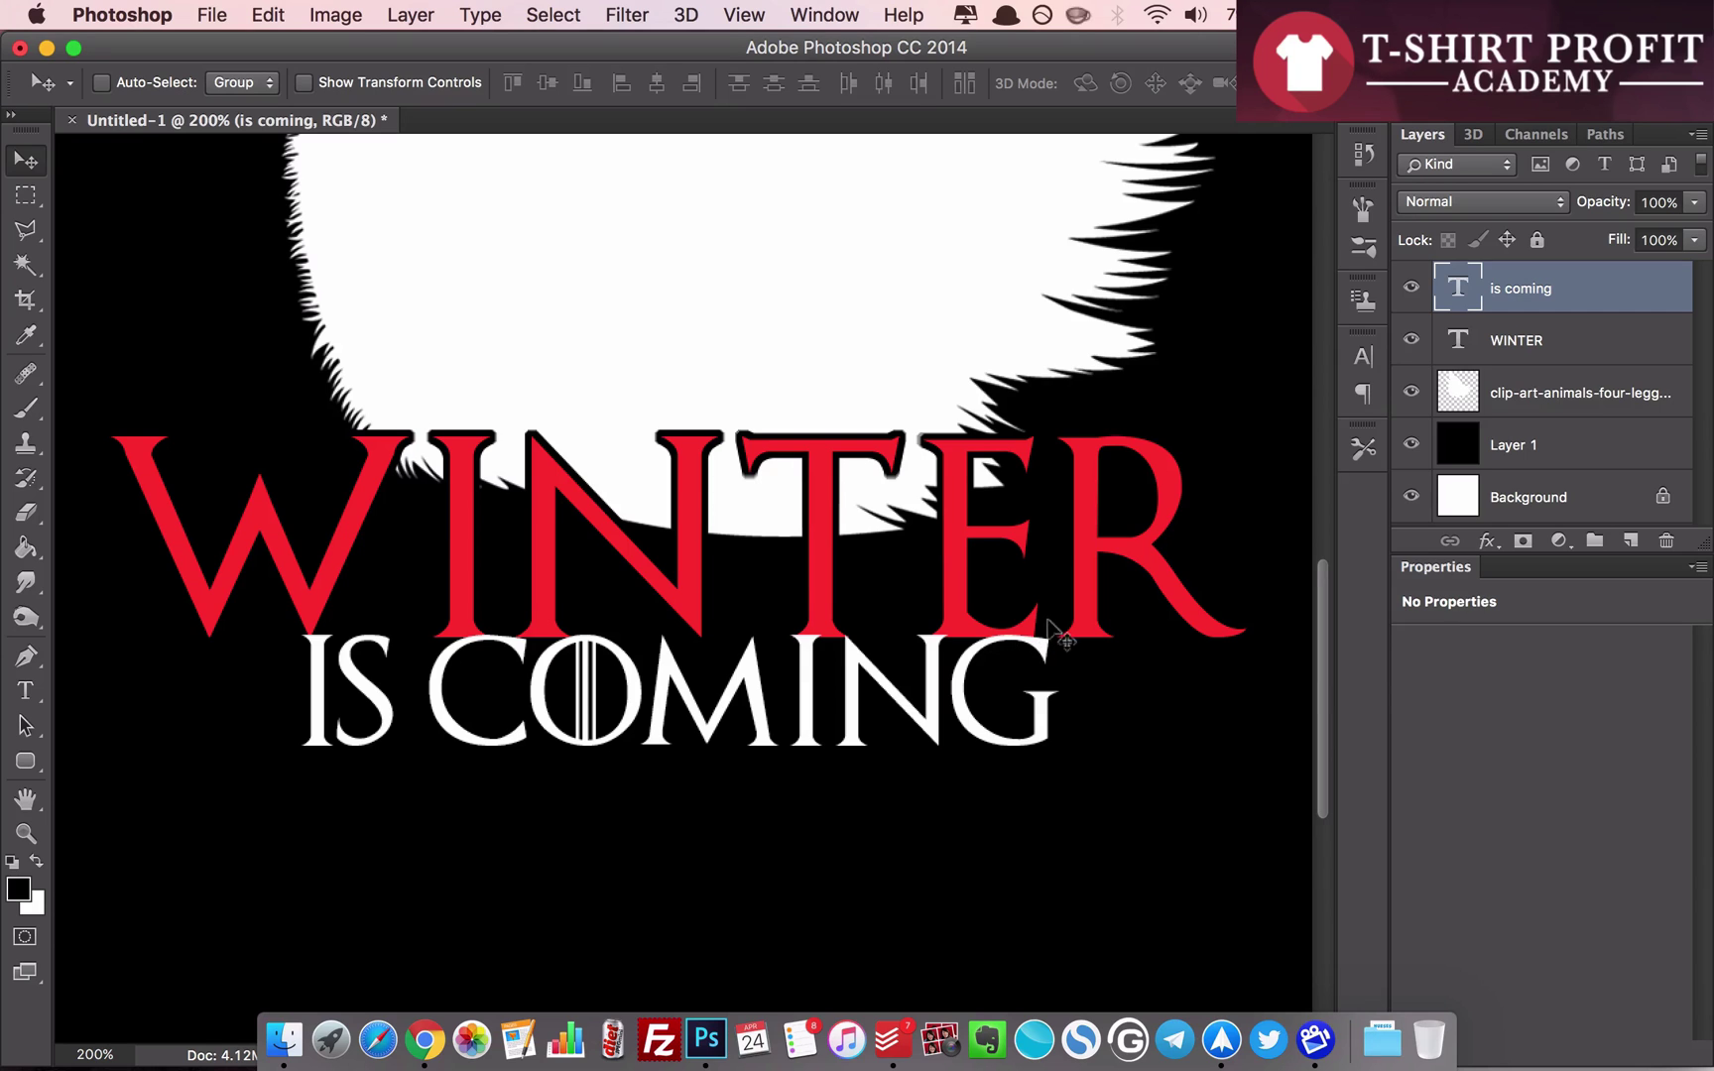
key("super+minus")
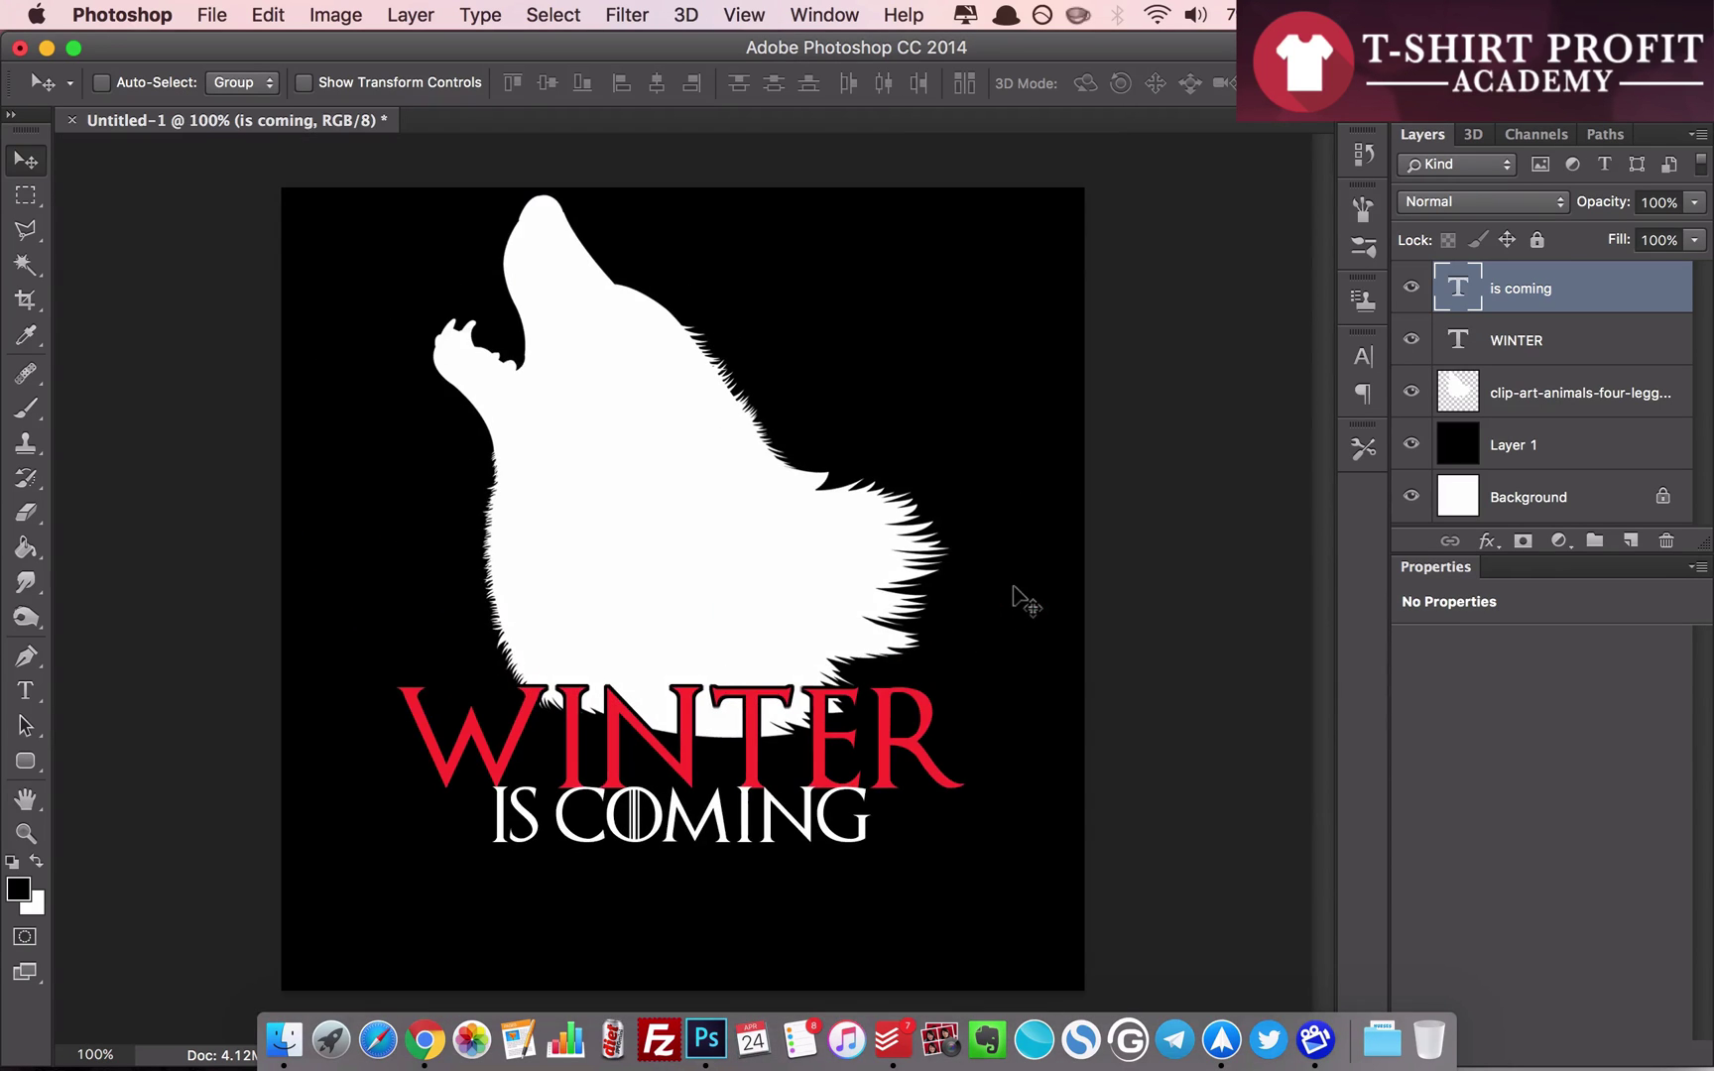
- Load the outline of the IS COMING text layer as a selection
key("super+plus")
scroll(1022, 598, "down", 5)
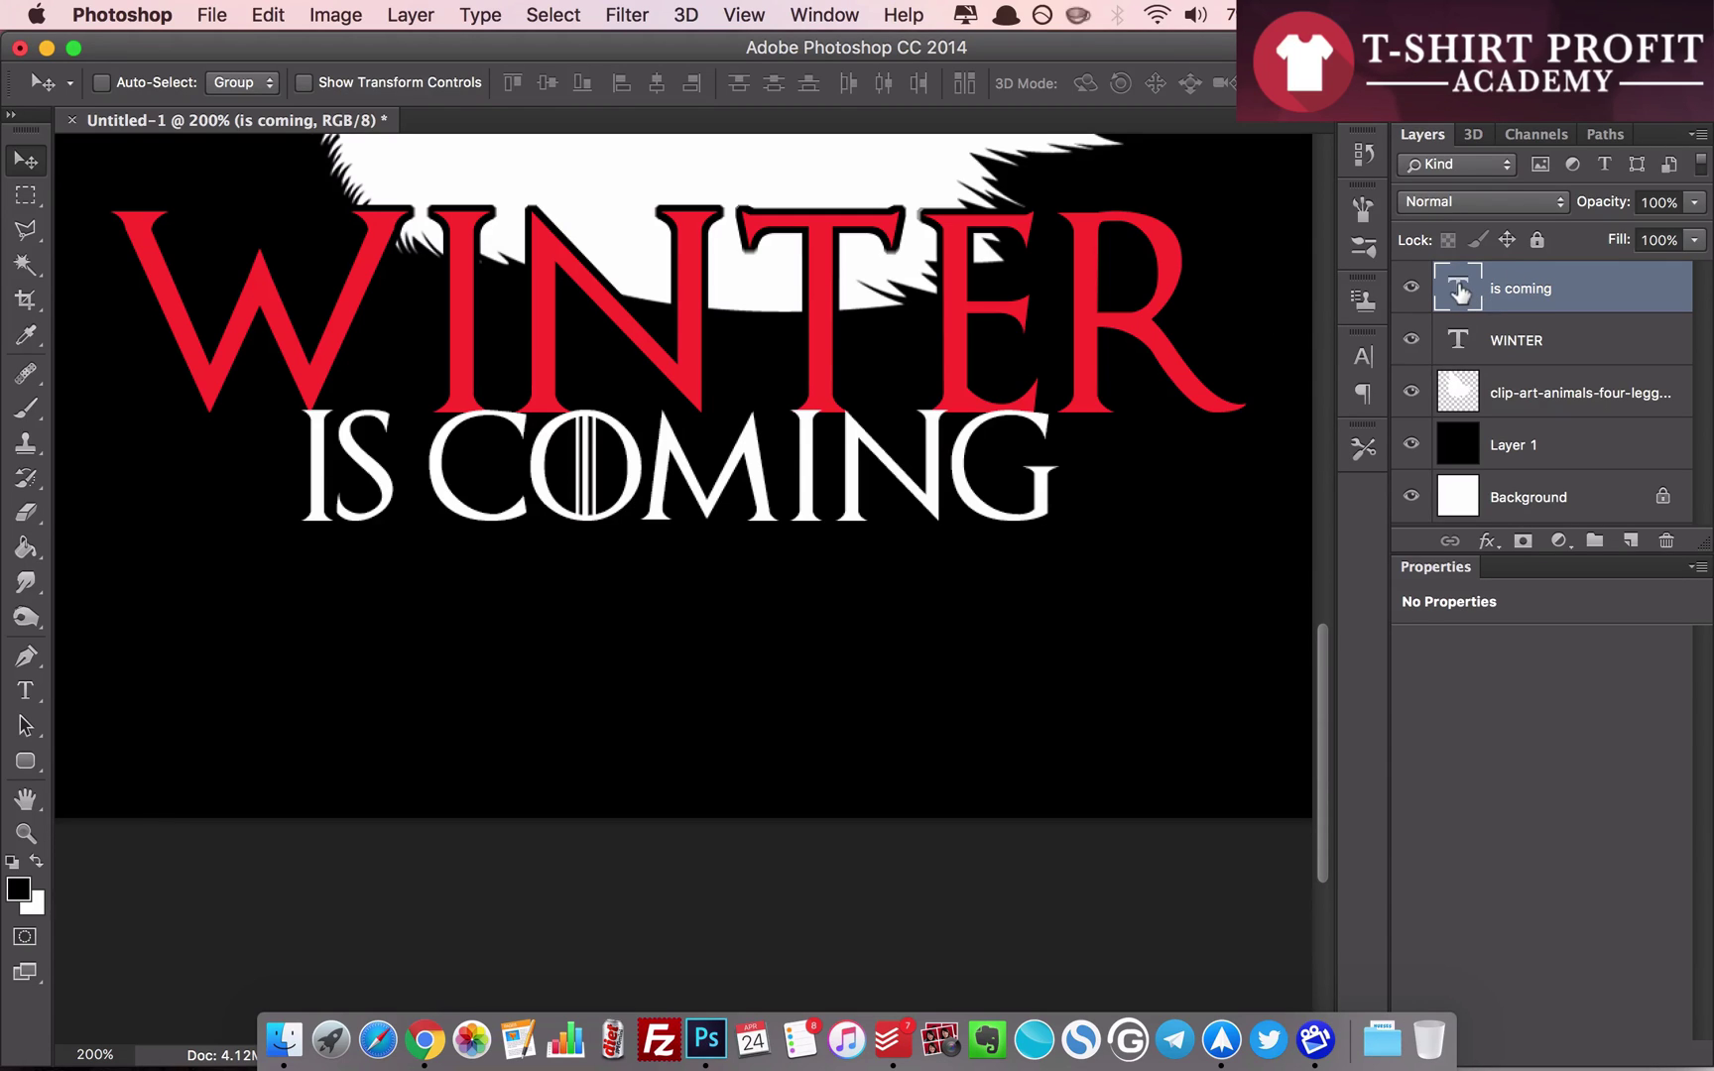
left_click(1599, 349)
left_click(1582, 291)
key("super")
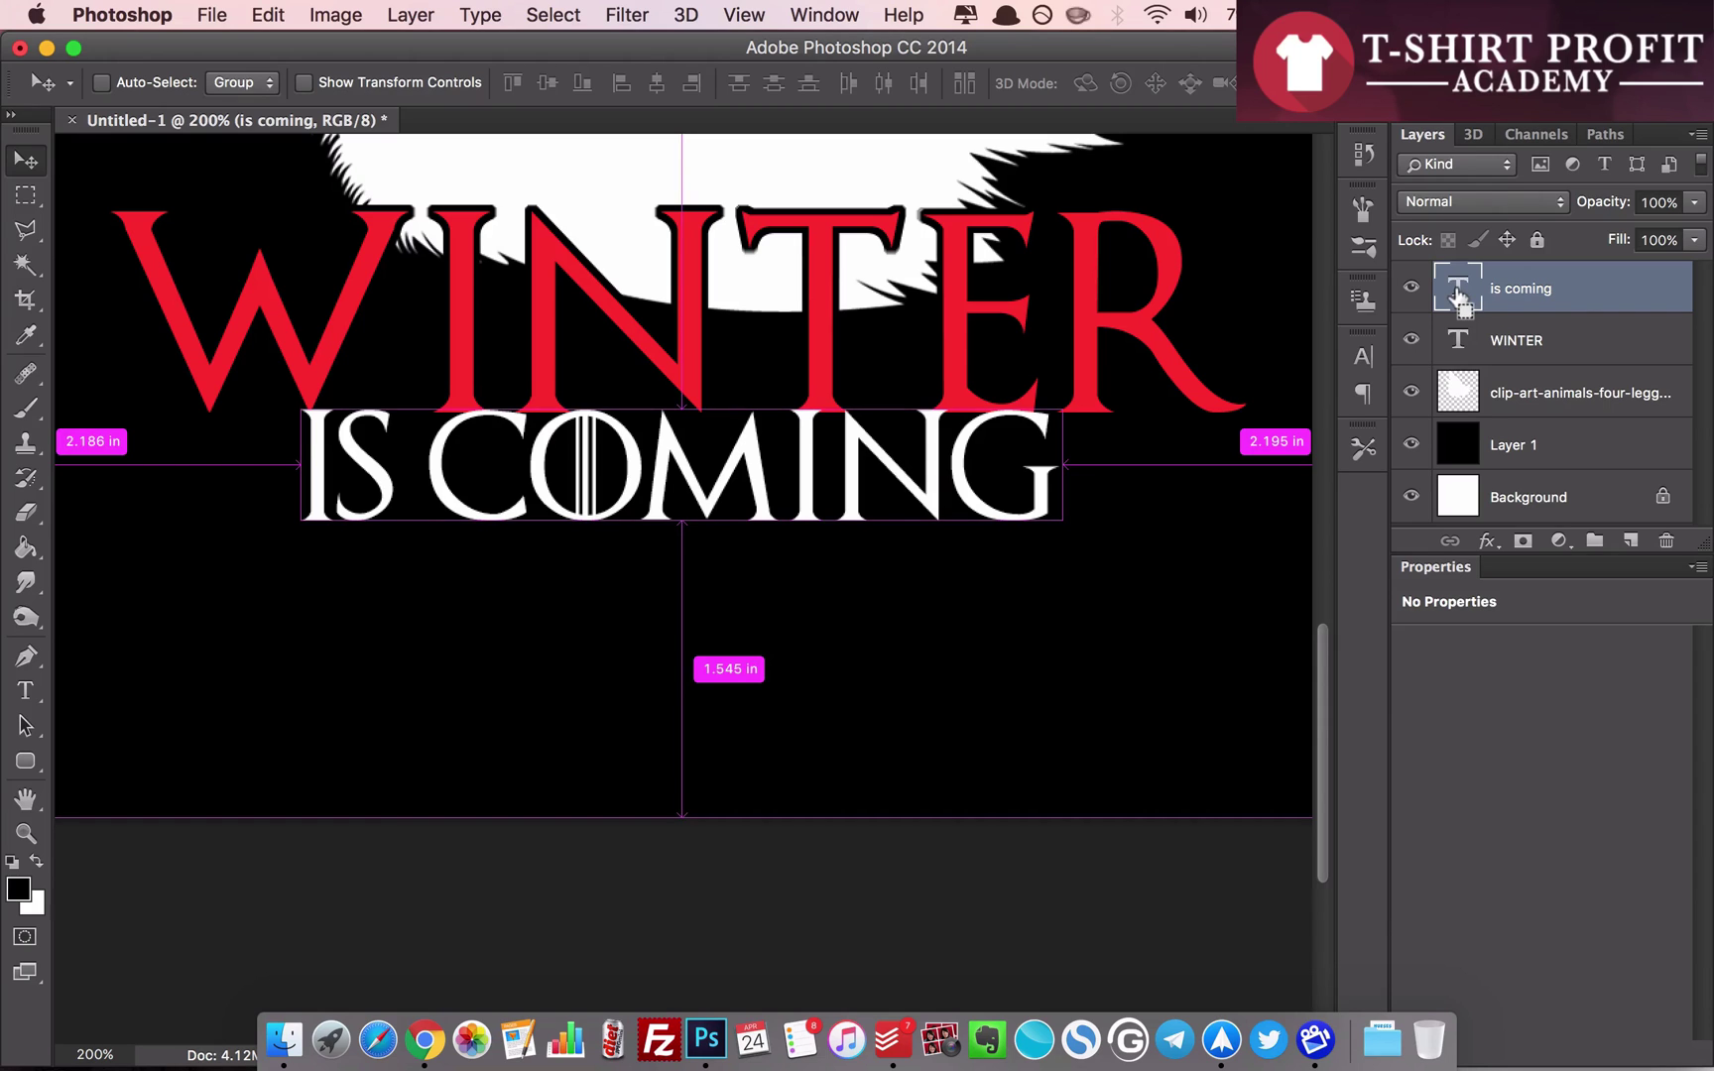
left_click(1457, 290, "super")
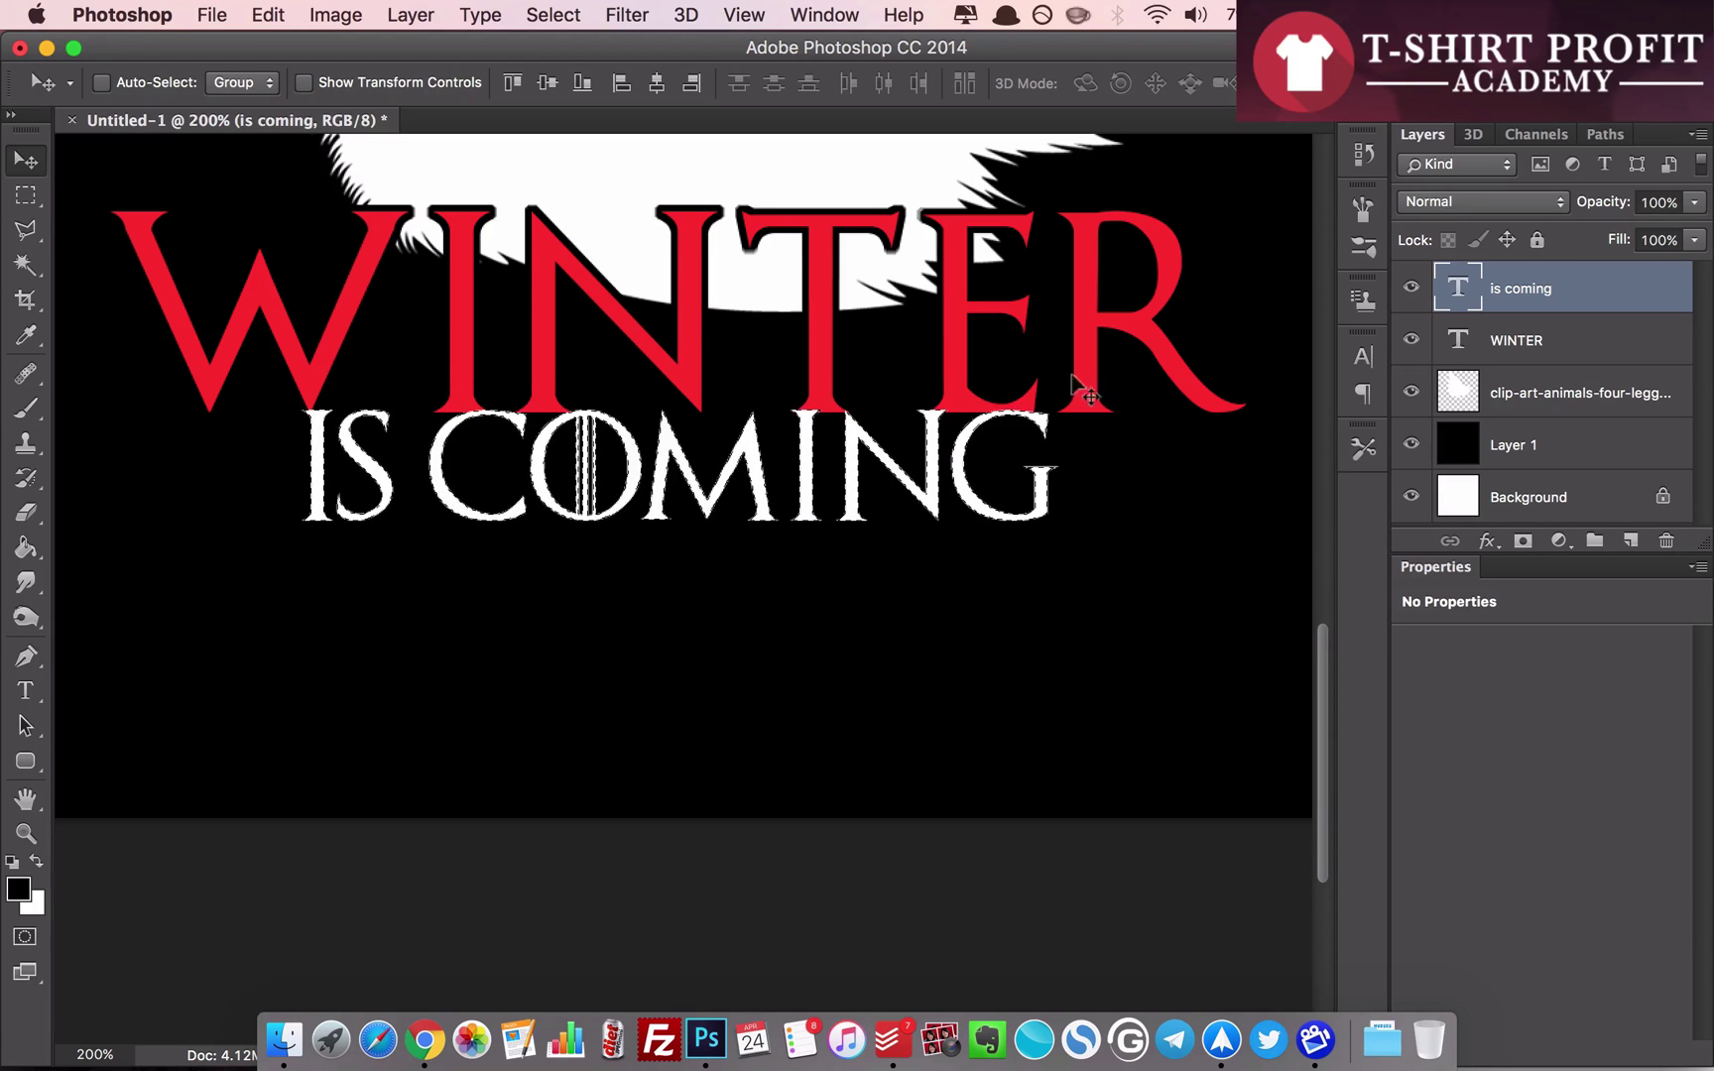
- Expand the IS COMING selection by 6 pixels
left_click(552, 14)
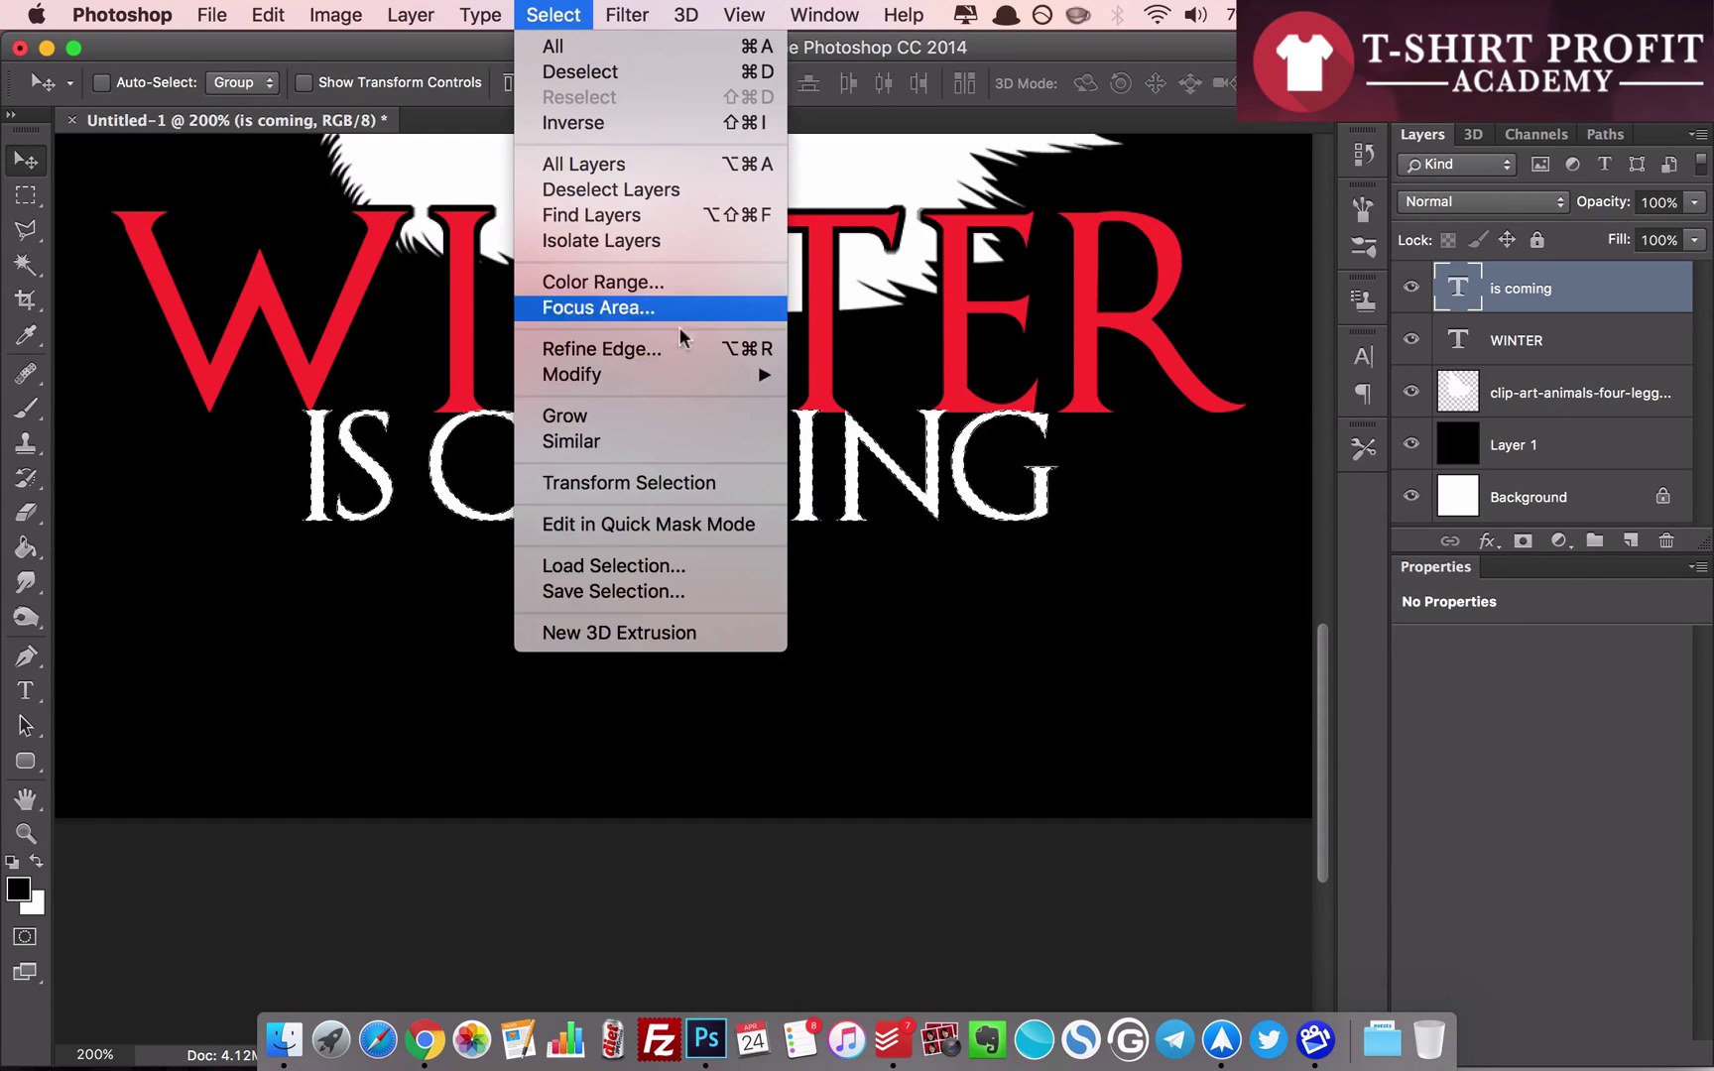
mouse_move(688, 382)
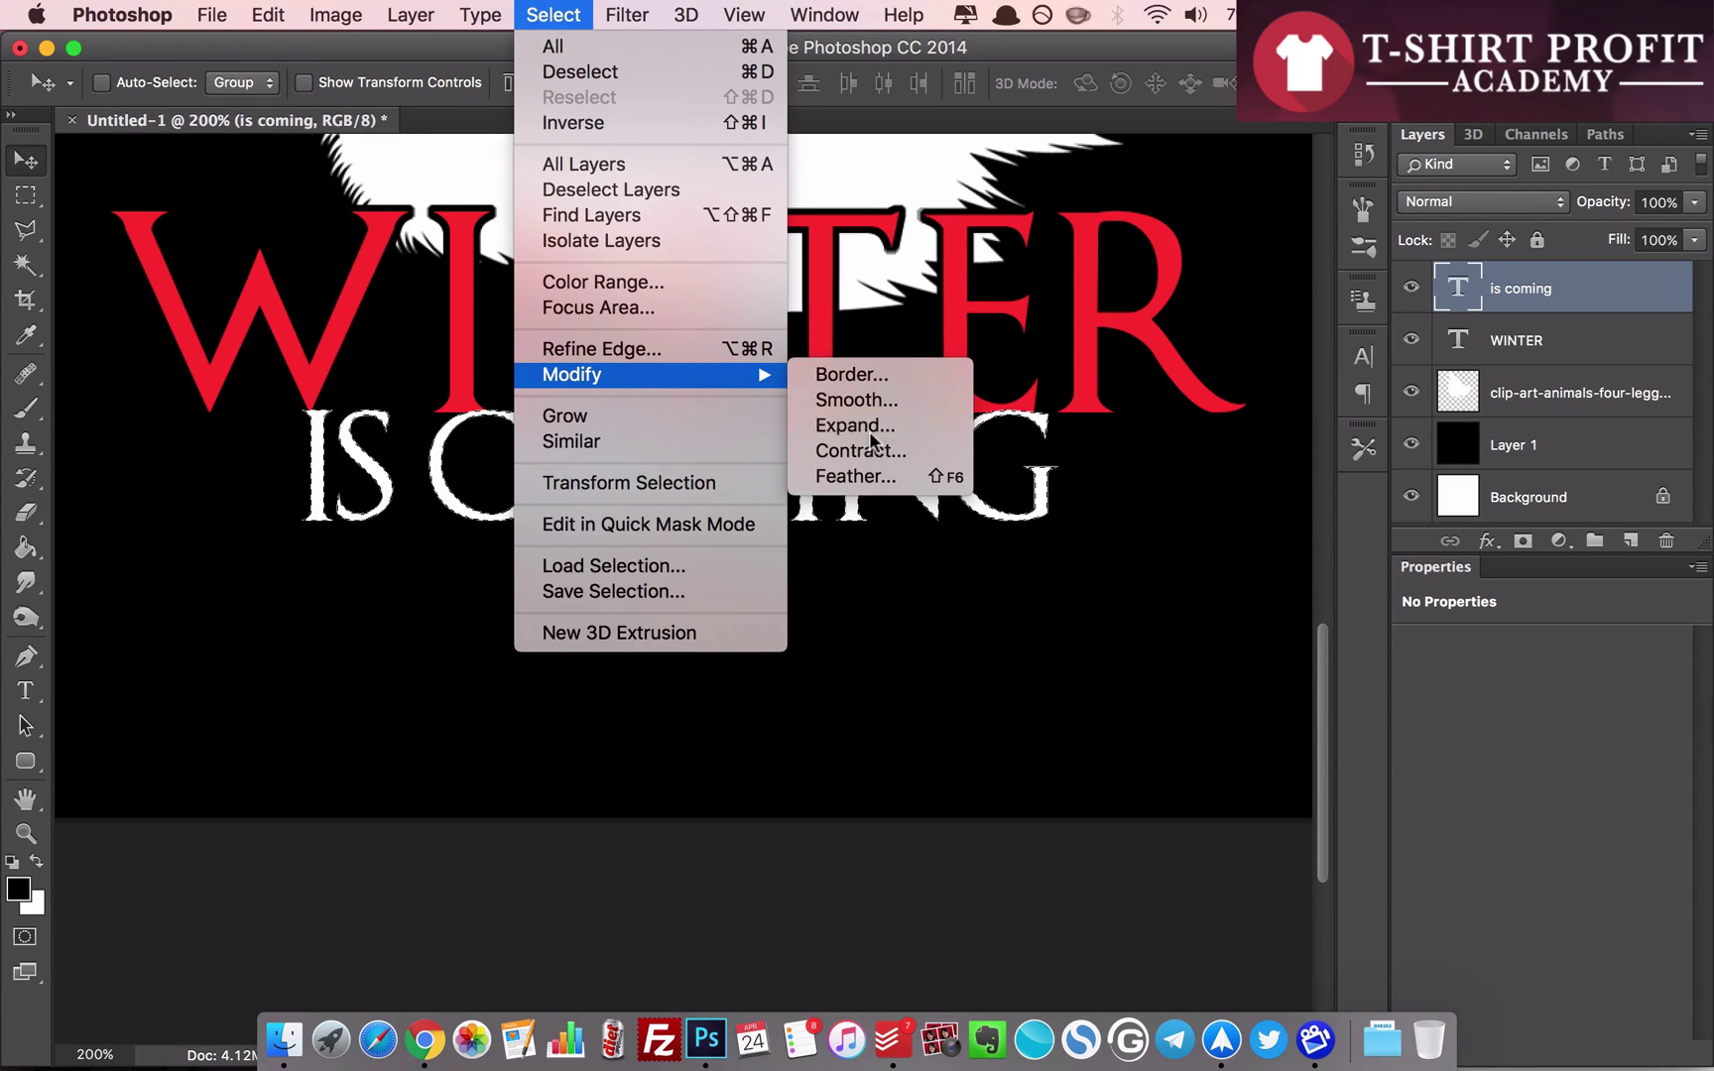
left_click(855, 426)
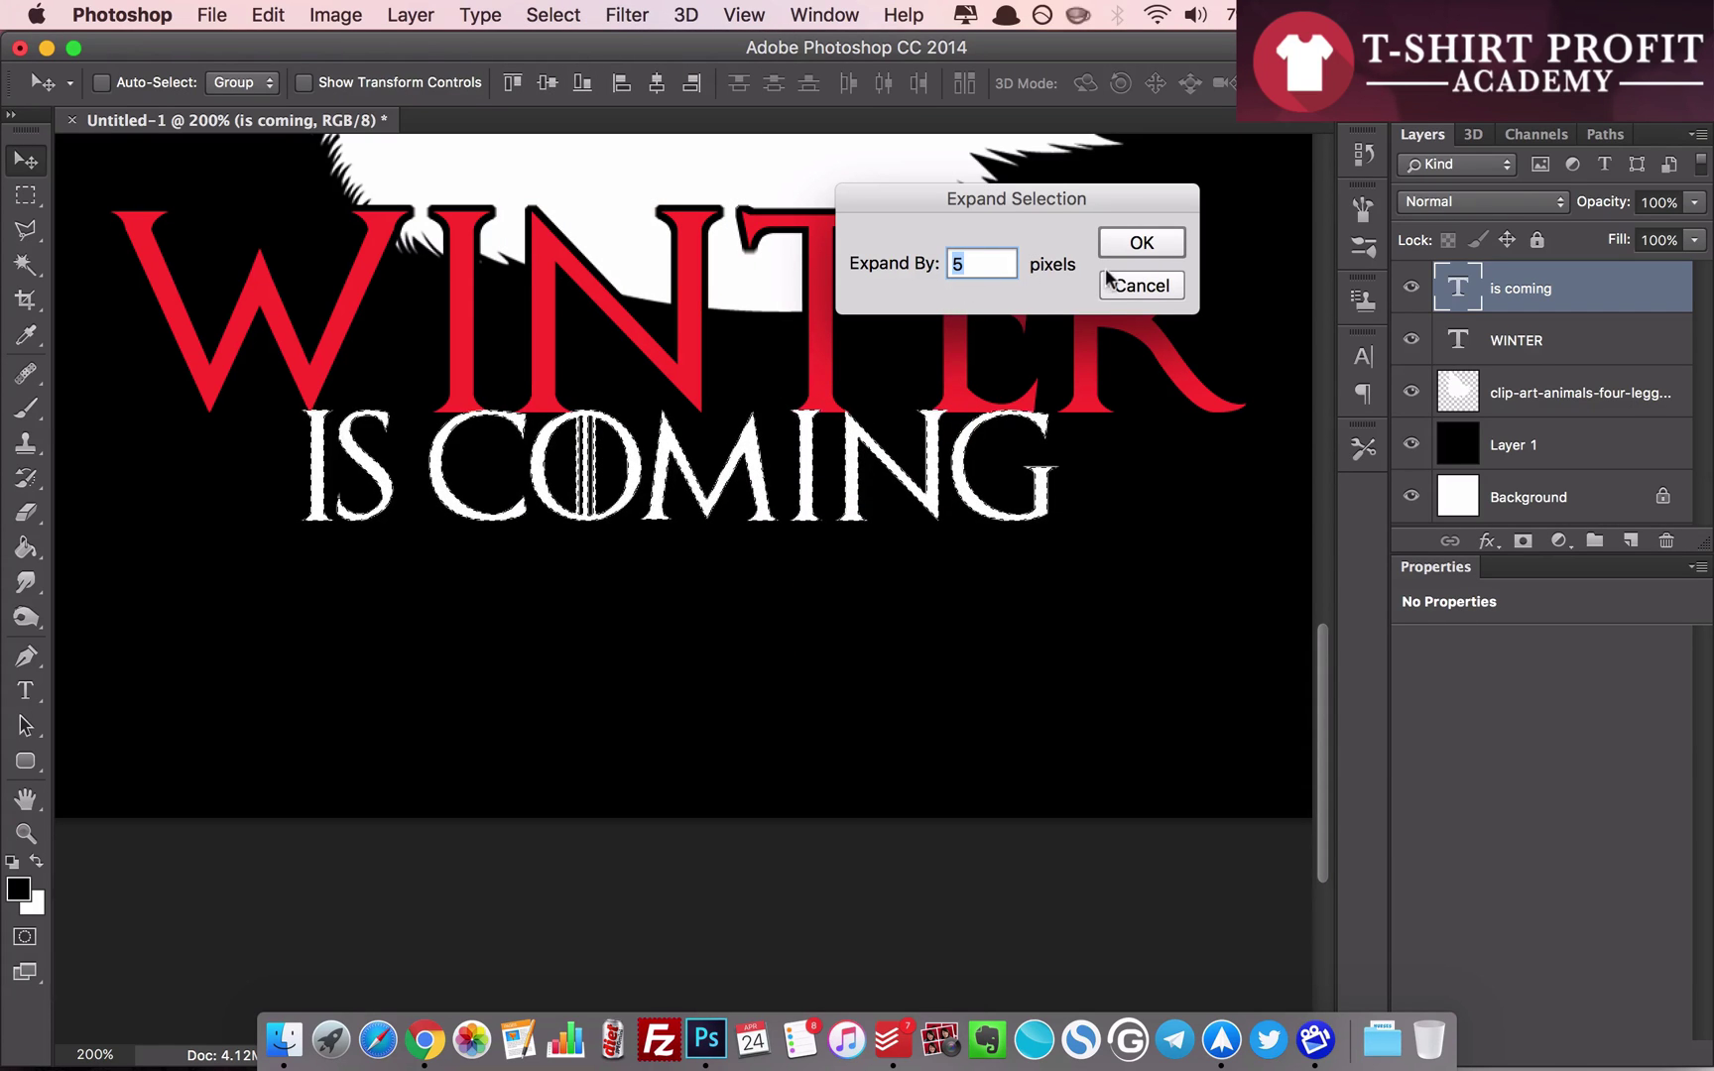
type("6")
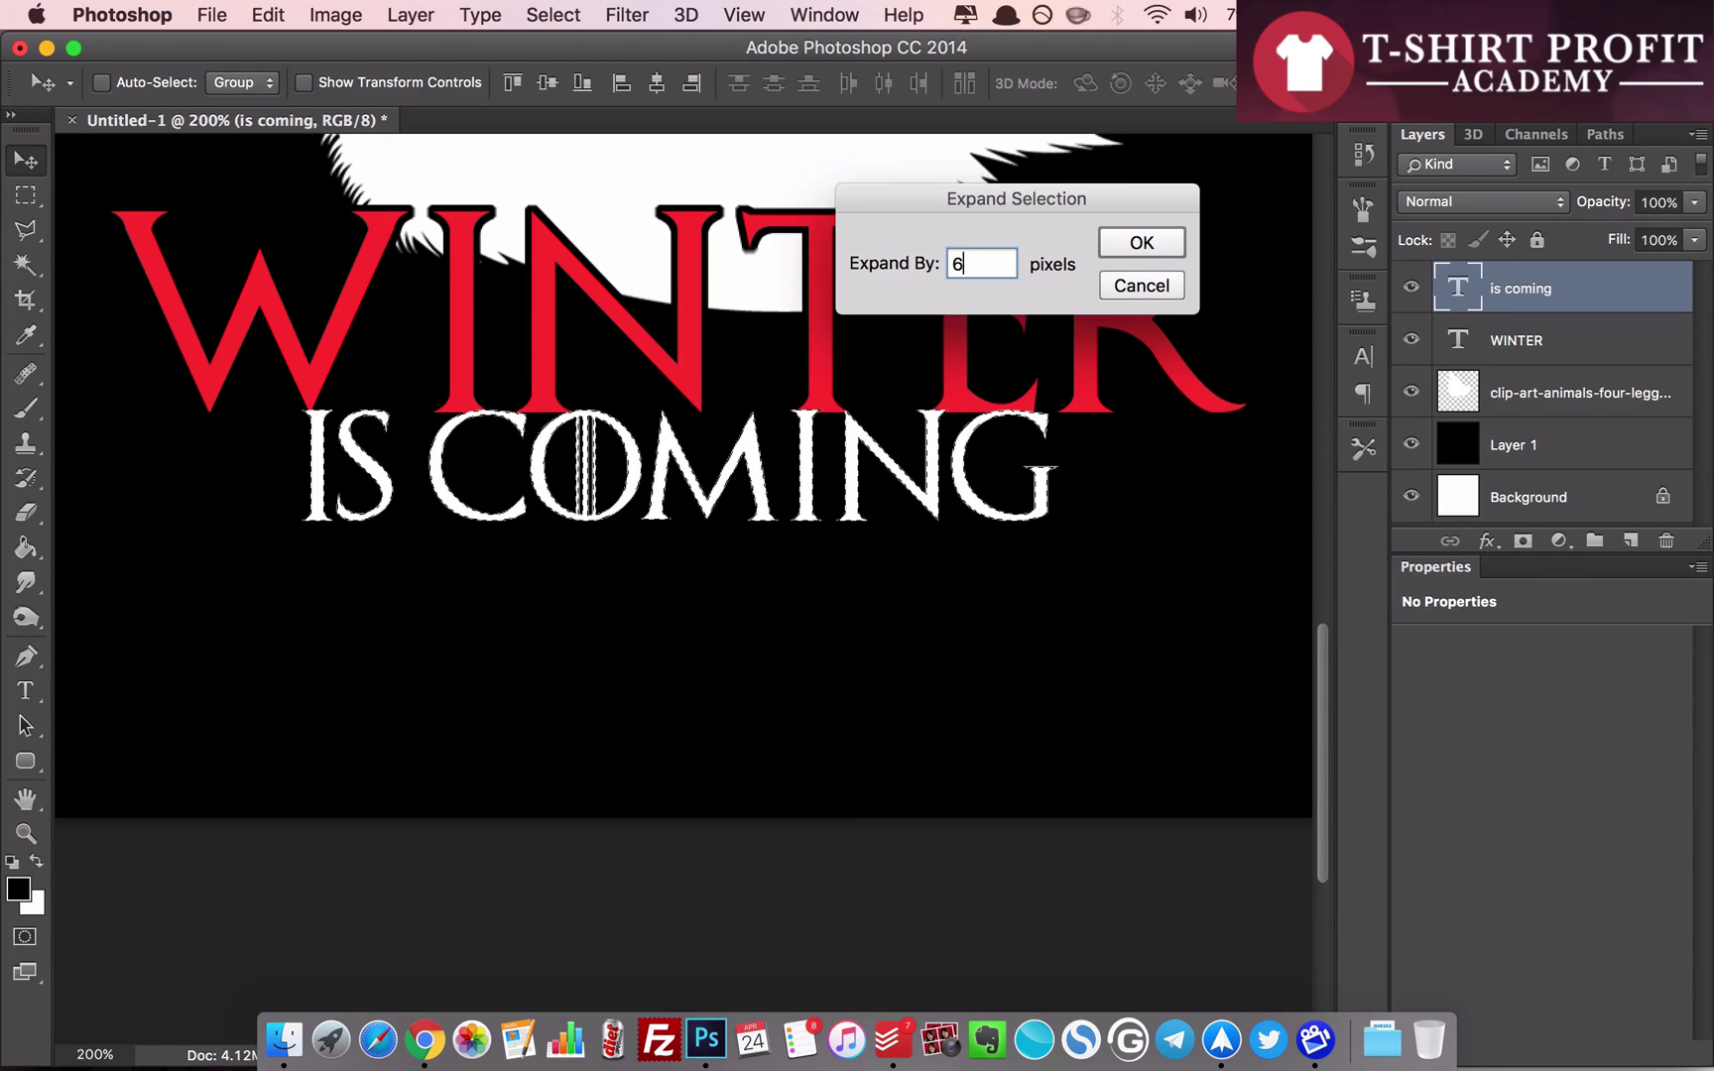
left_click(1142, 242)
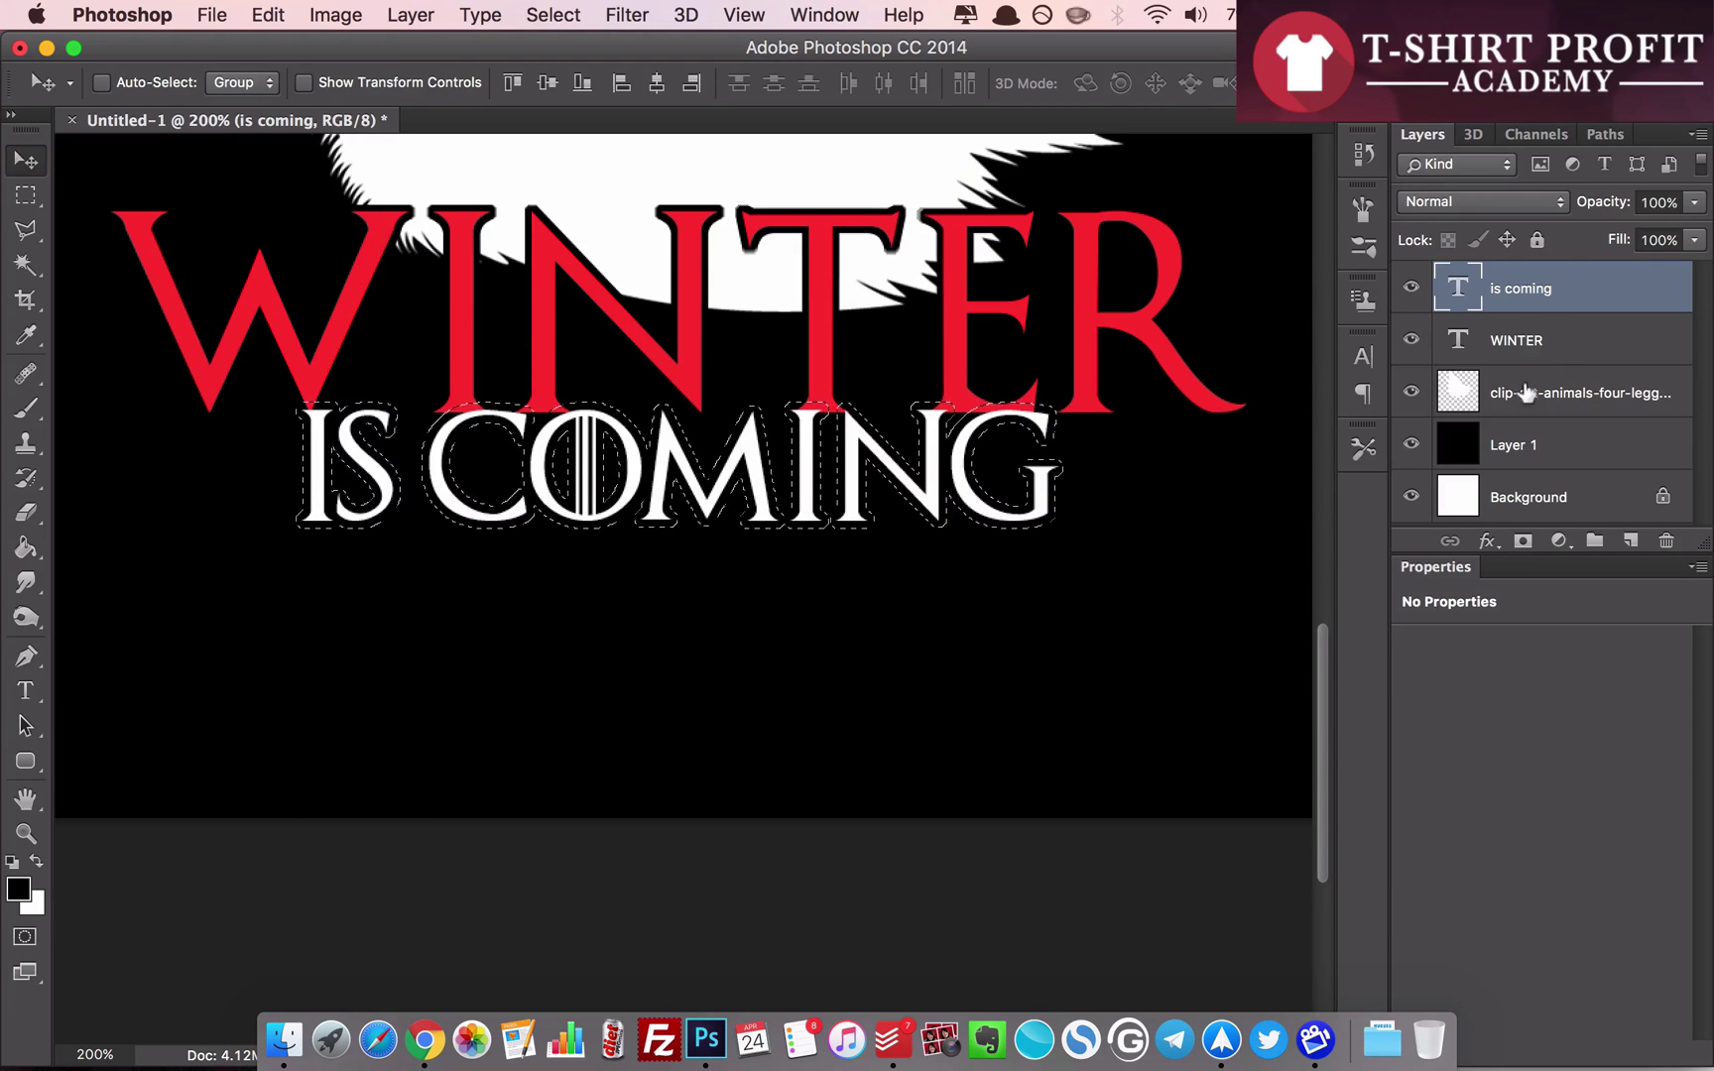
- Rasterize the WINTER text layer and cut the expanded IS COMING selection out of it, leaving nothing selected
left_click(1549, 340)
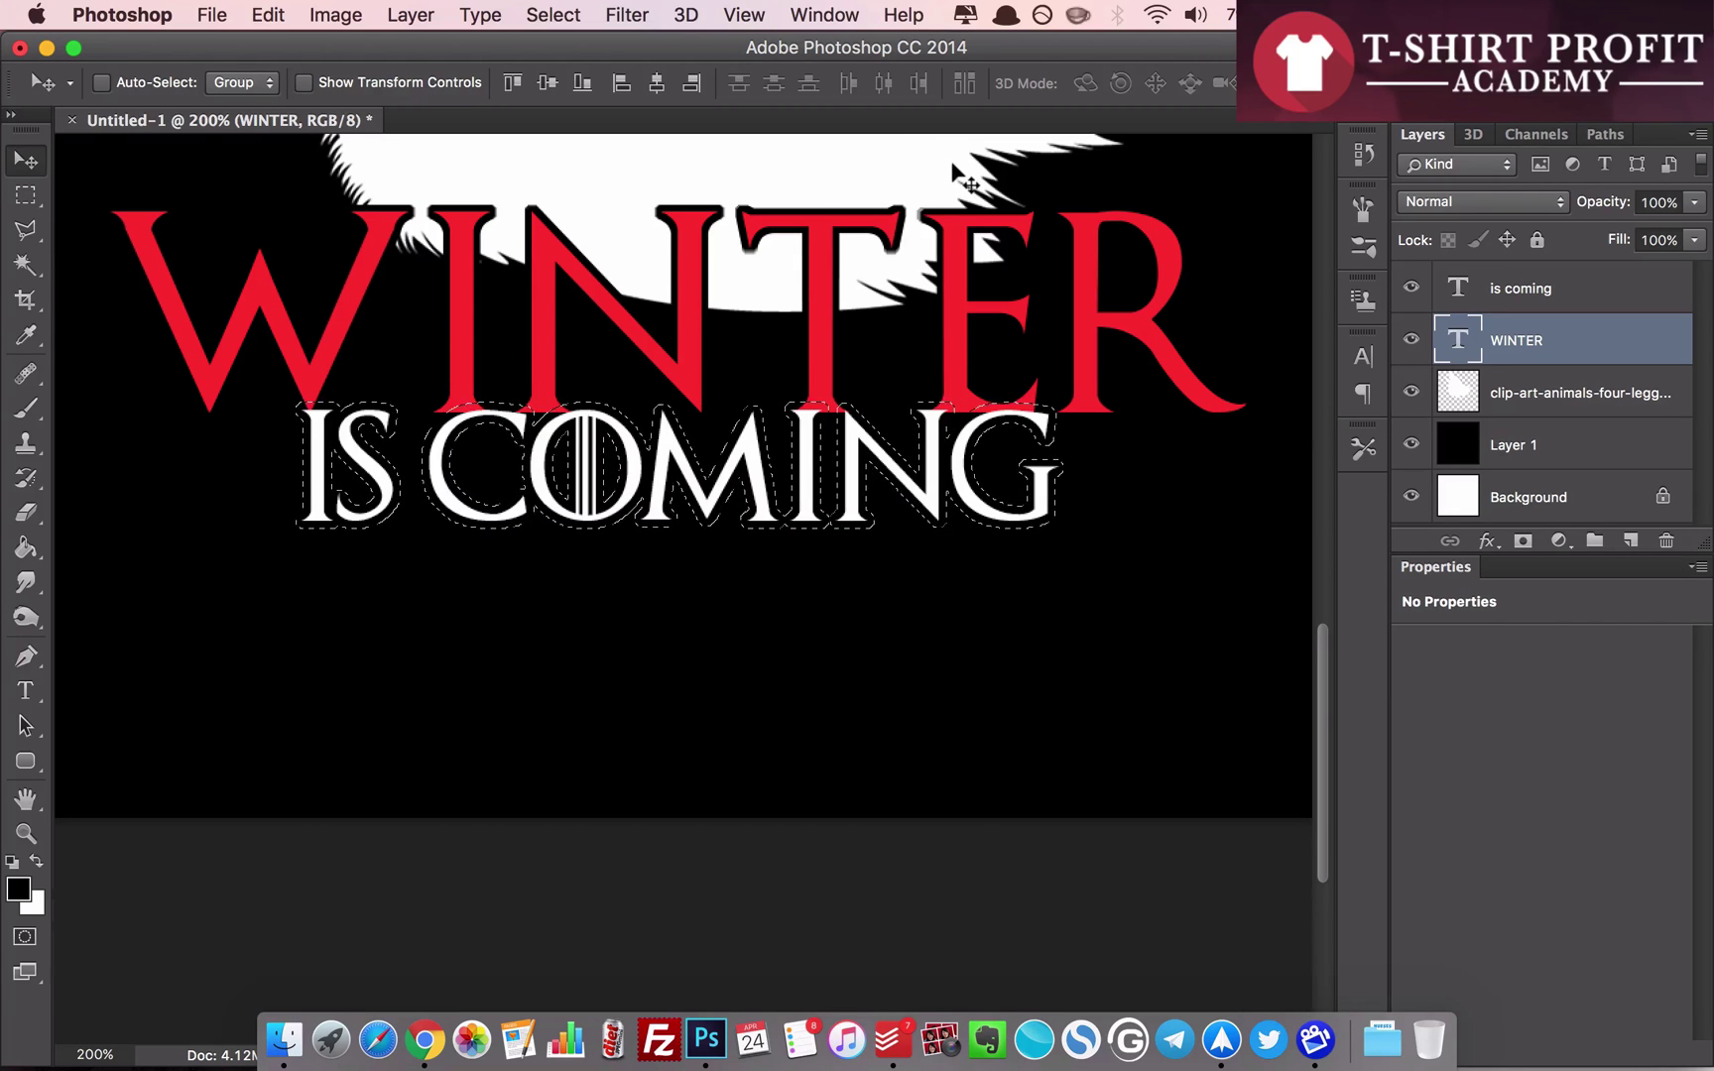
right_click(1563, 335)
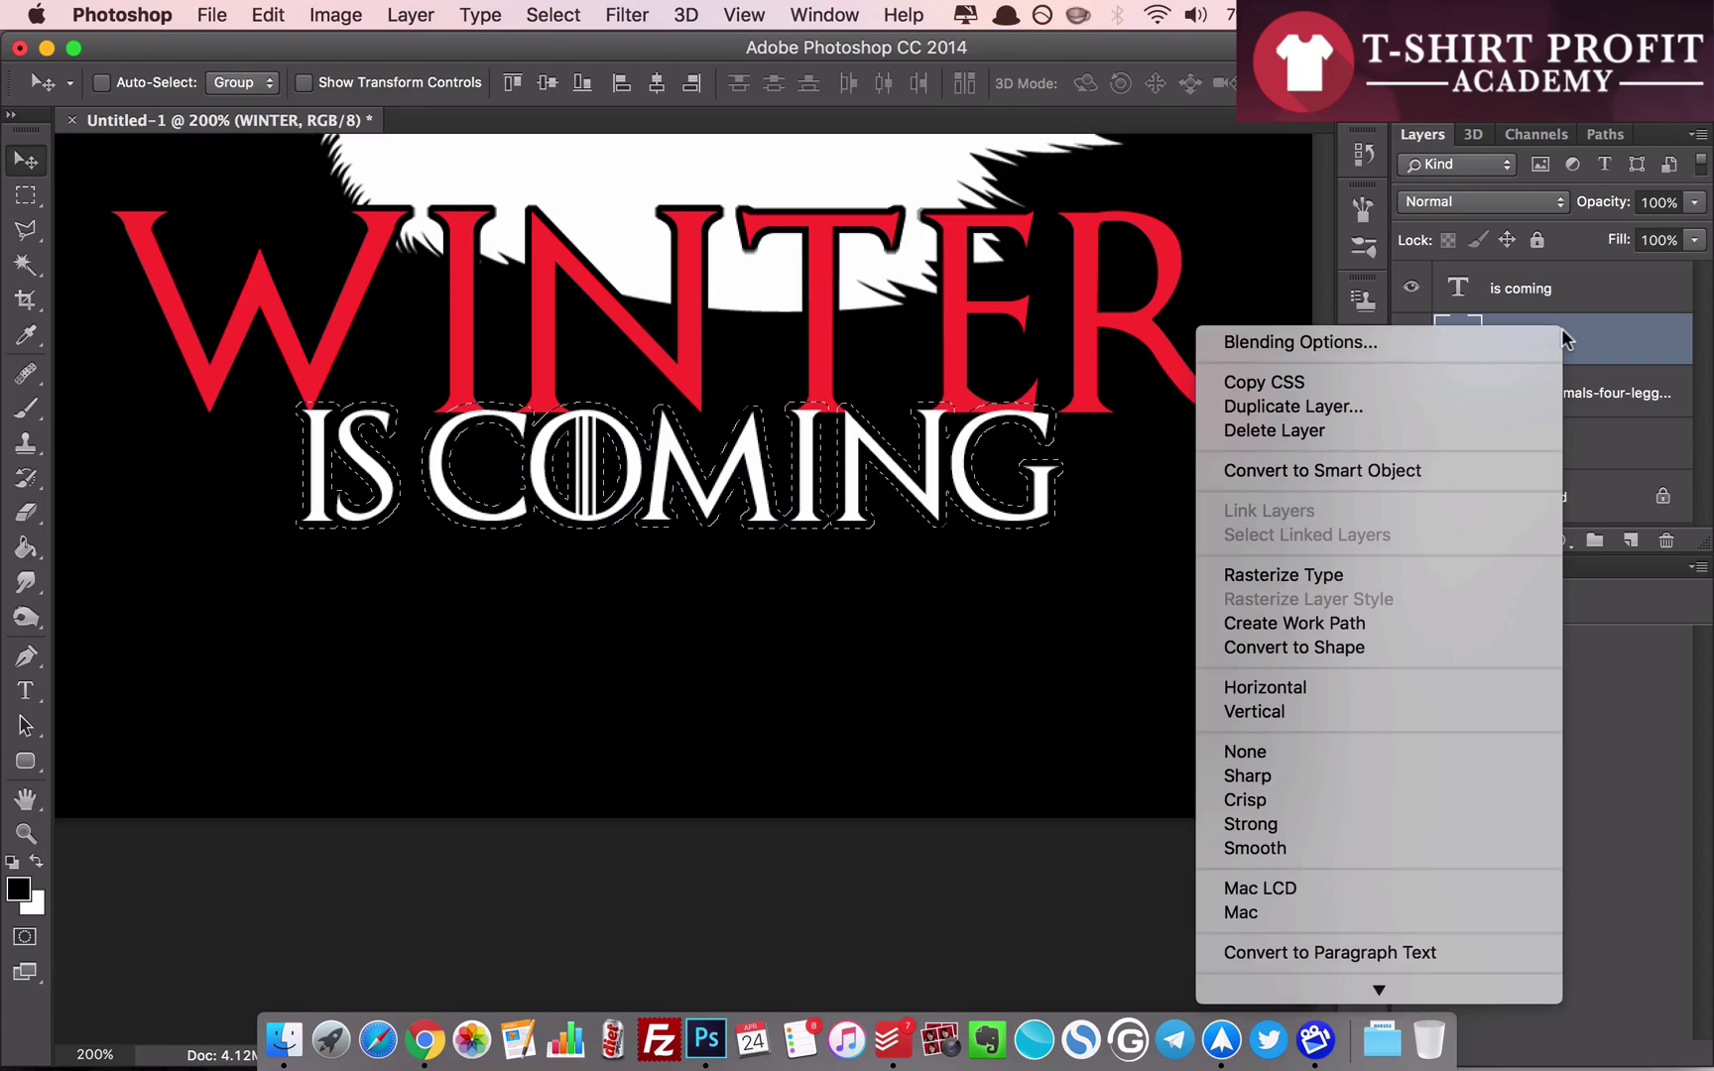
left_click(1324, 574)
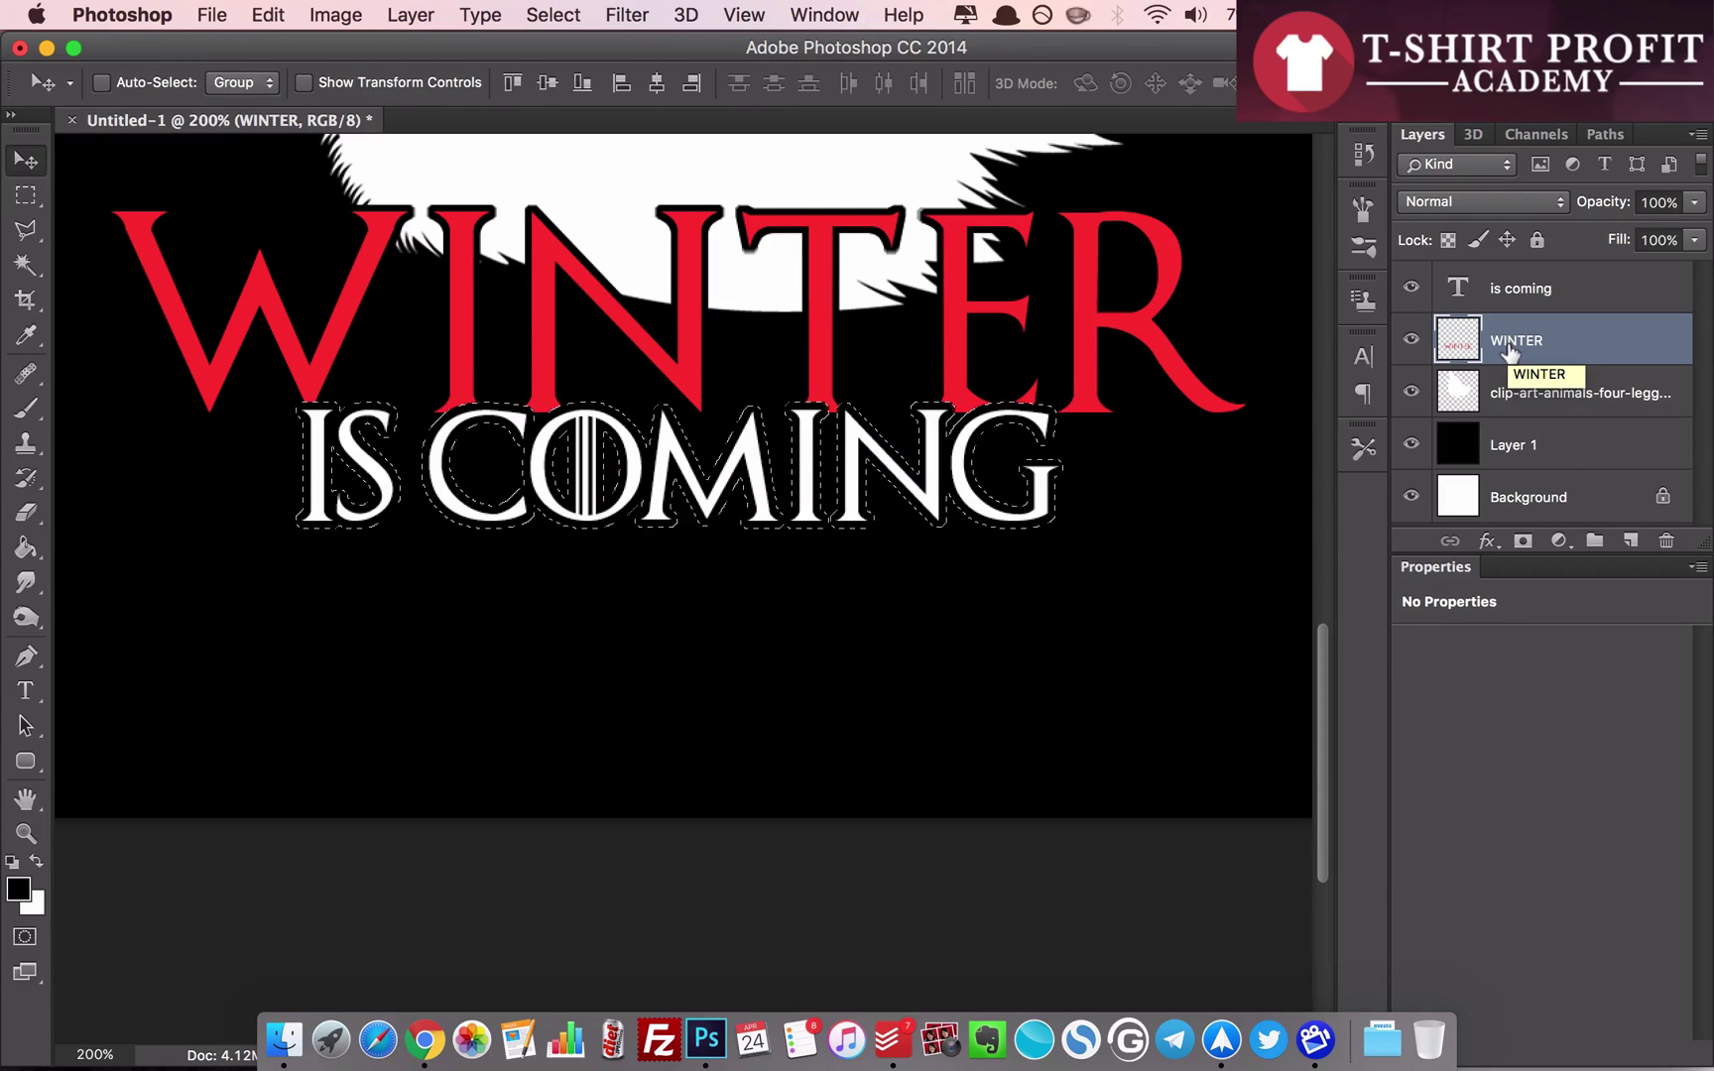
key("m")
left_click(1119, 666)
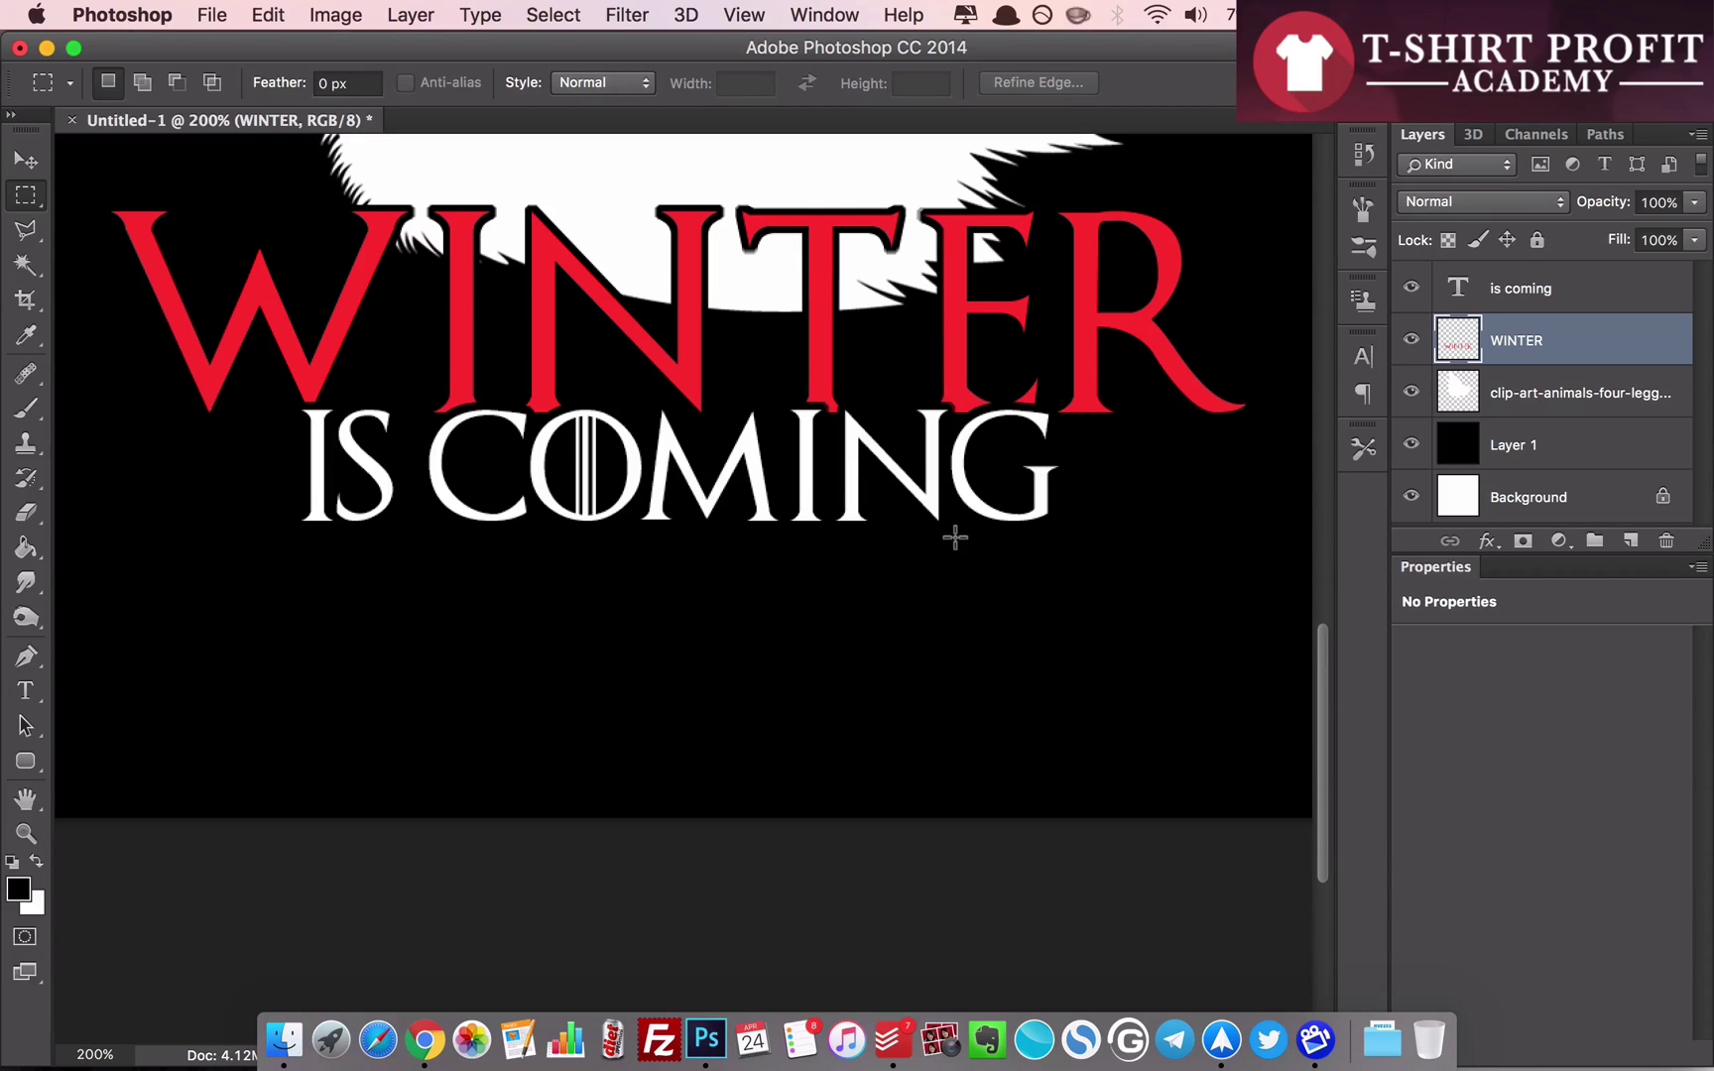
key("super+minus")
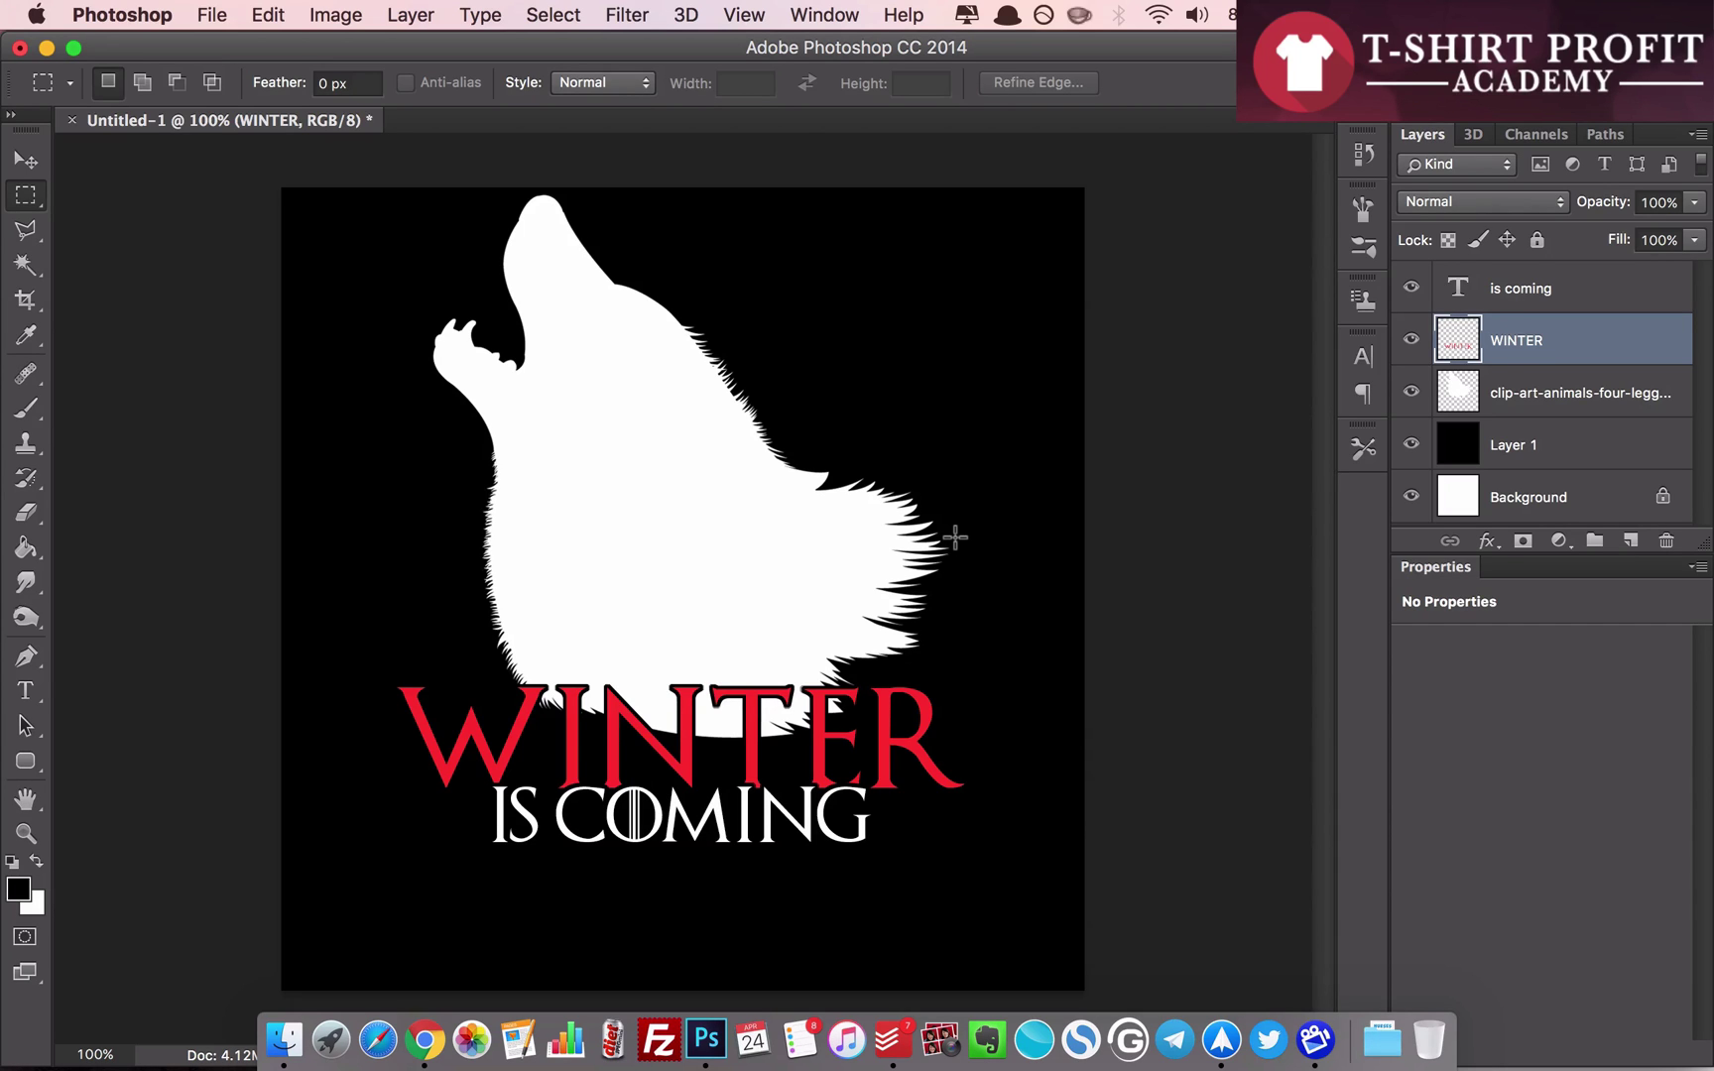
- Switch to Chrome and view the T-Shirt Profit Academy course page and free course page, dismissing the downloads bar
key("super+Tab")
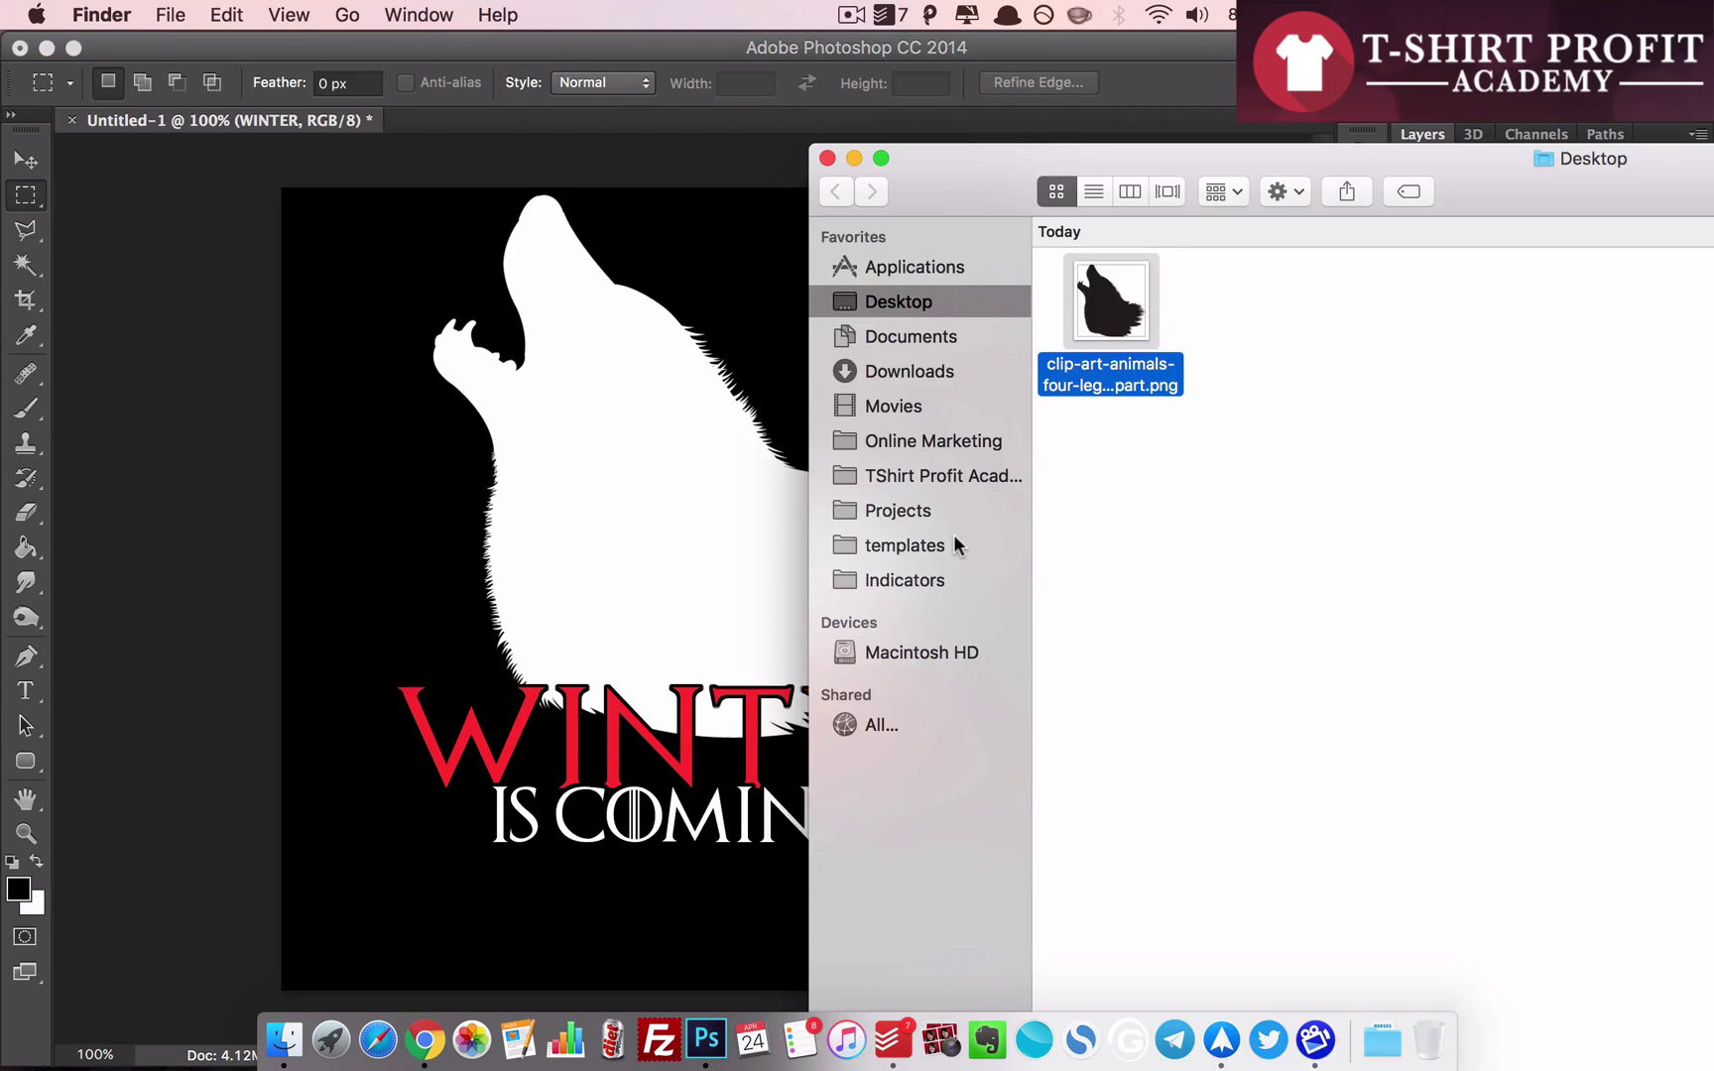
key("super+Tab")
key("super+Tab")
key("super+Tab")
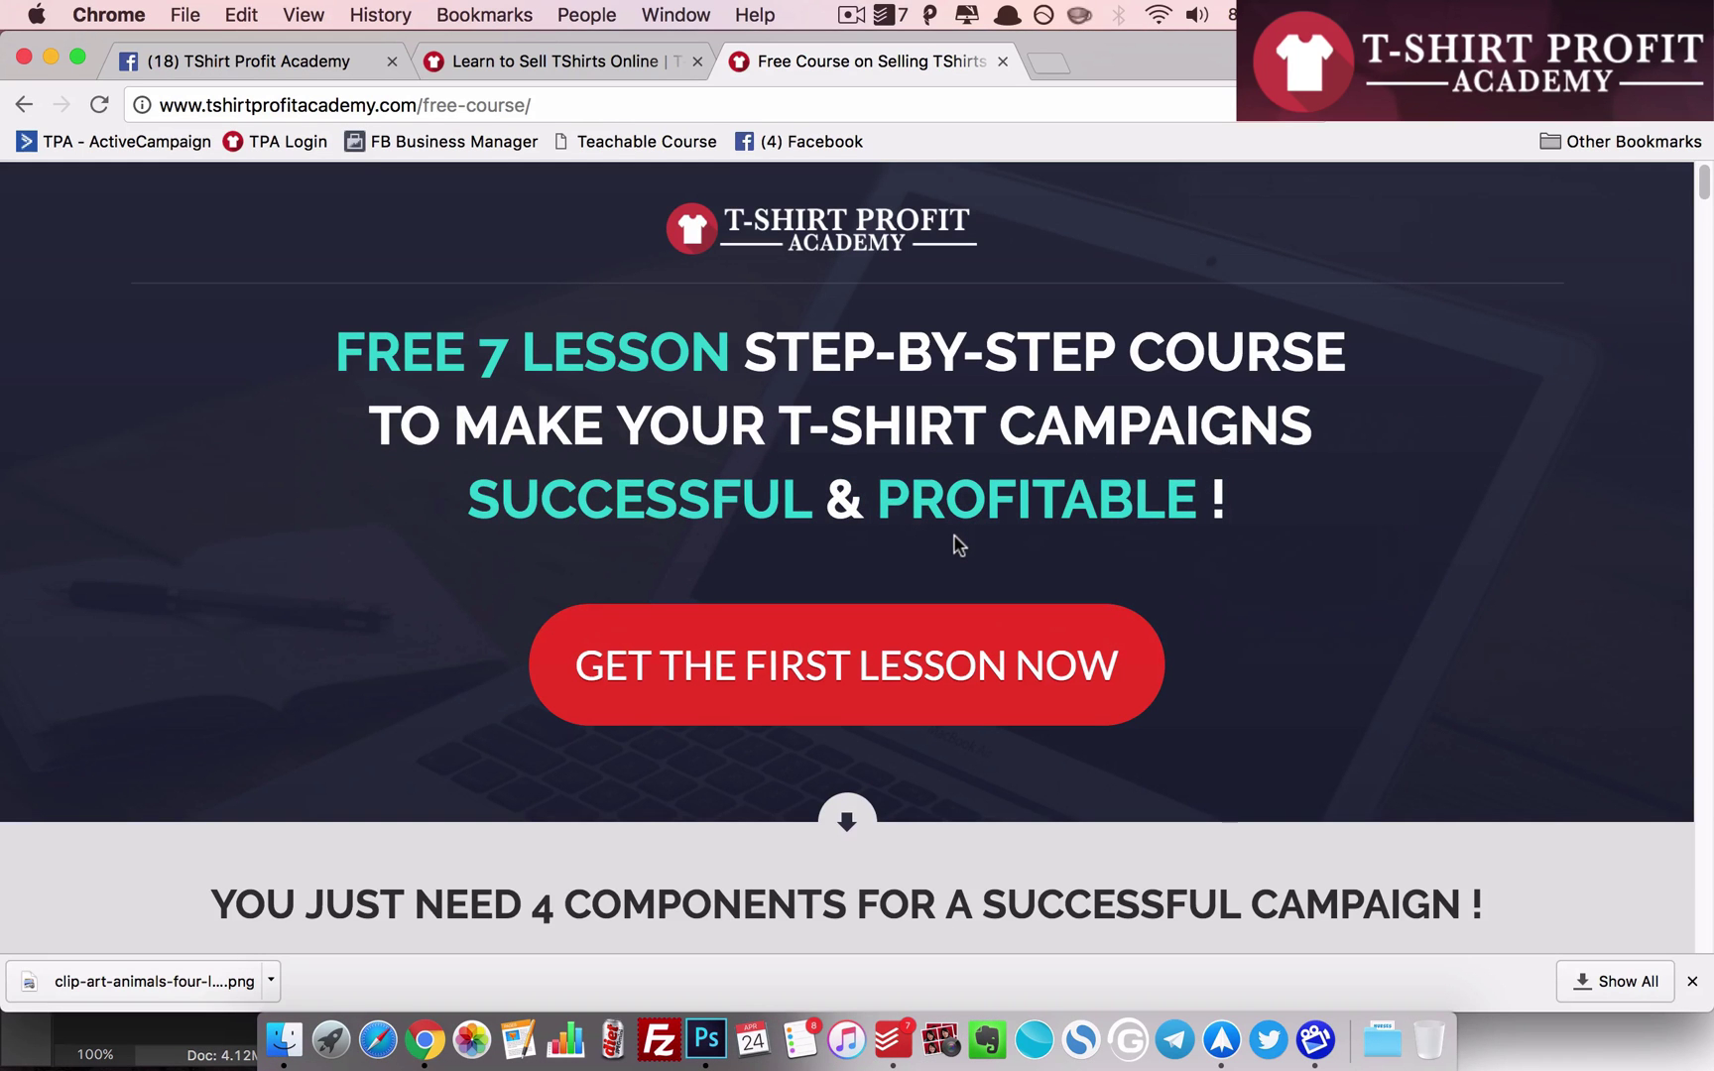
left_click(558, 65)
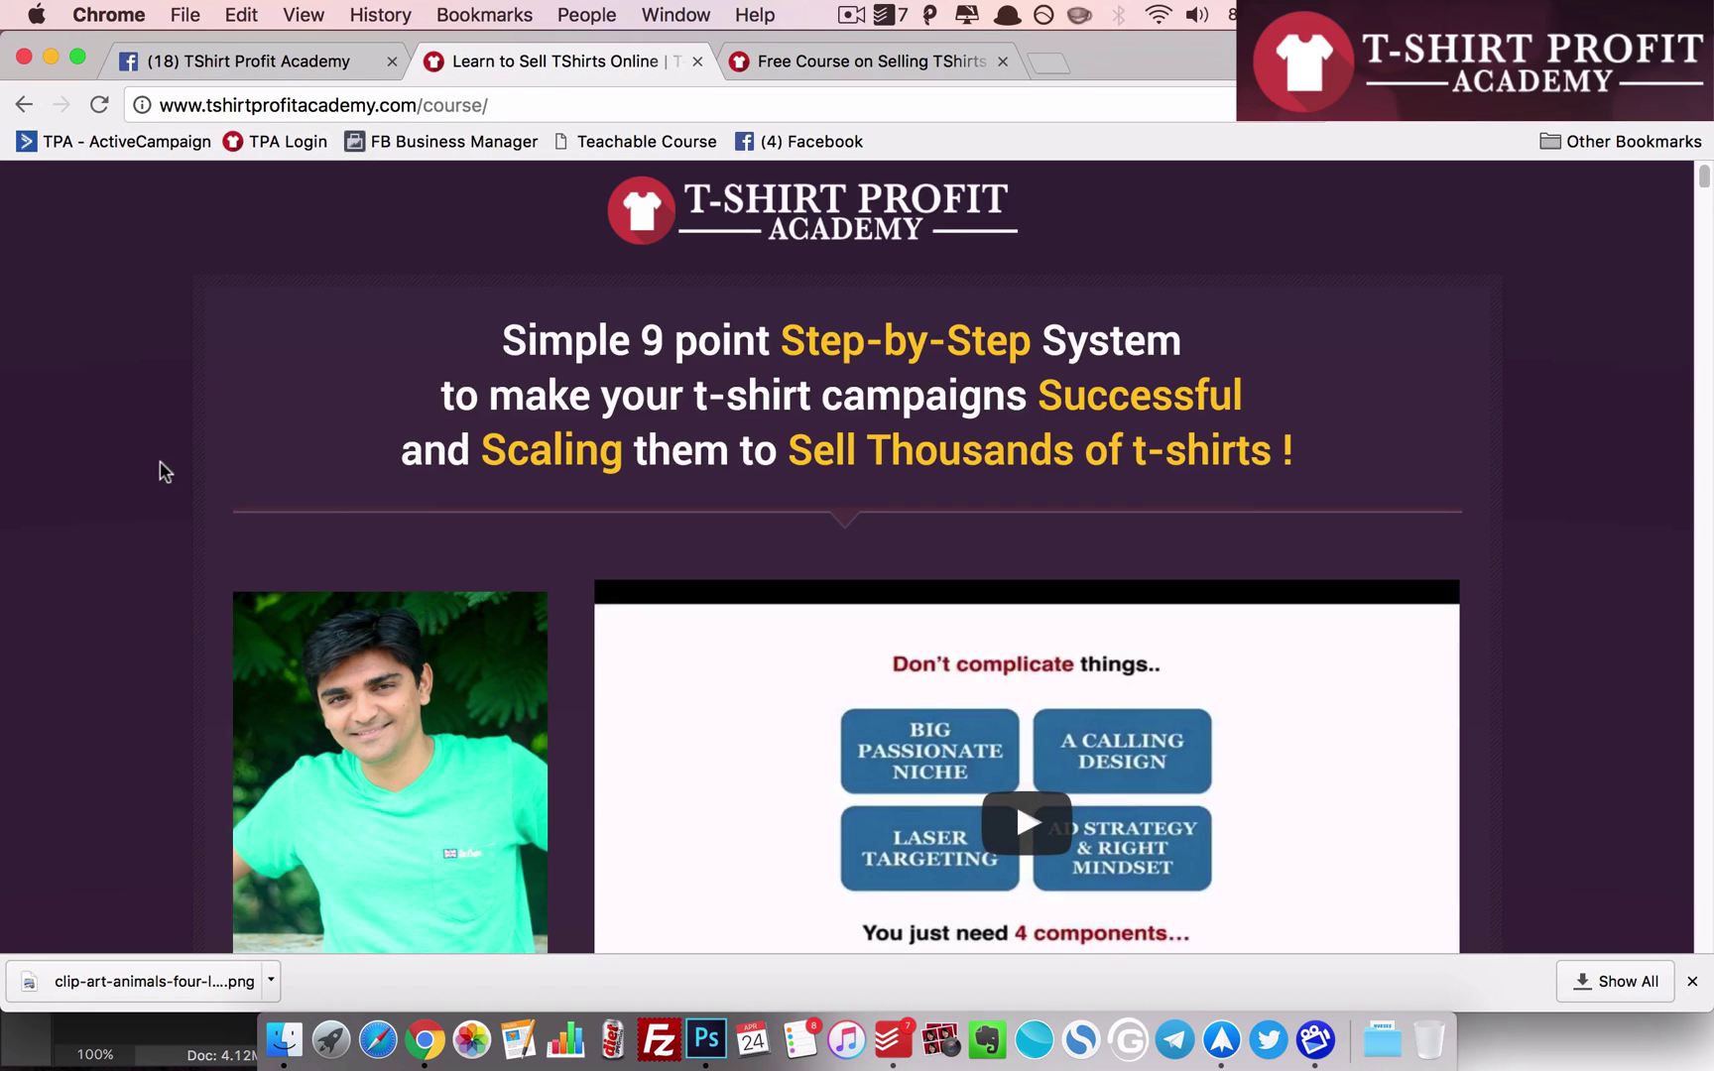
left_click(1692, 982)
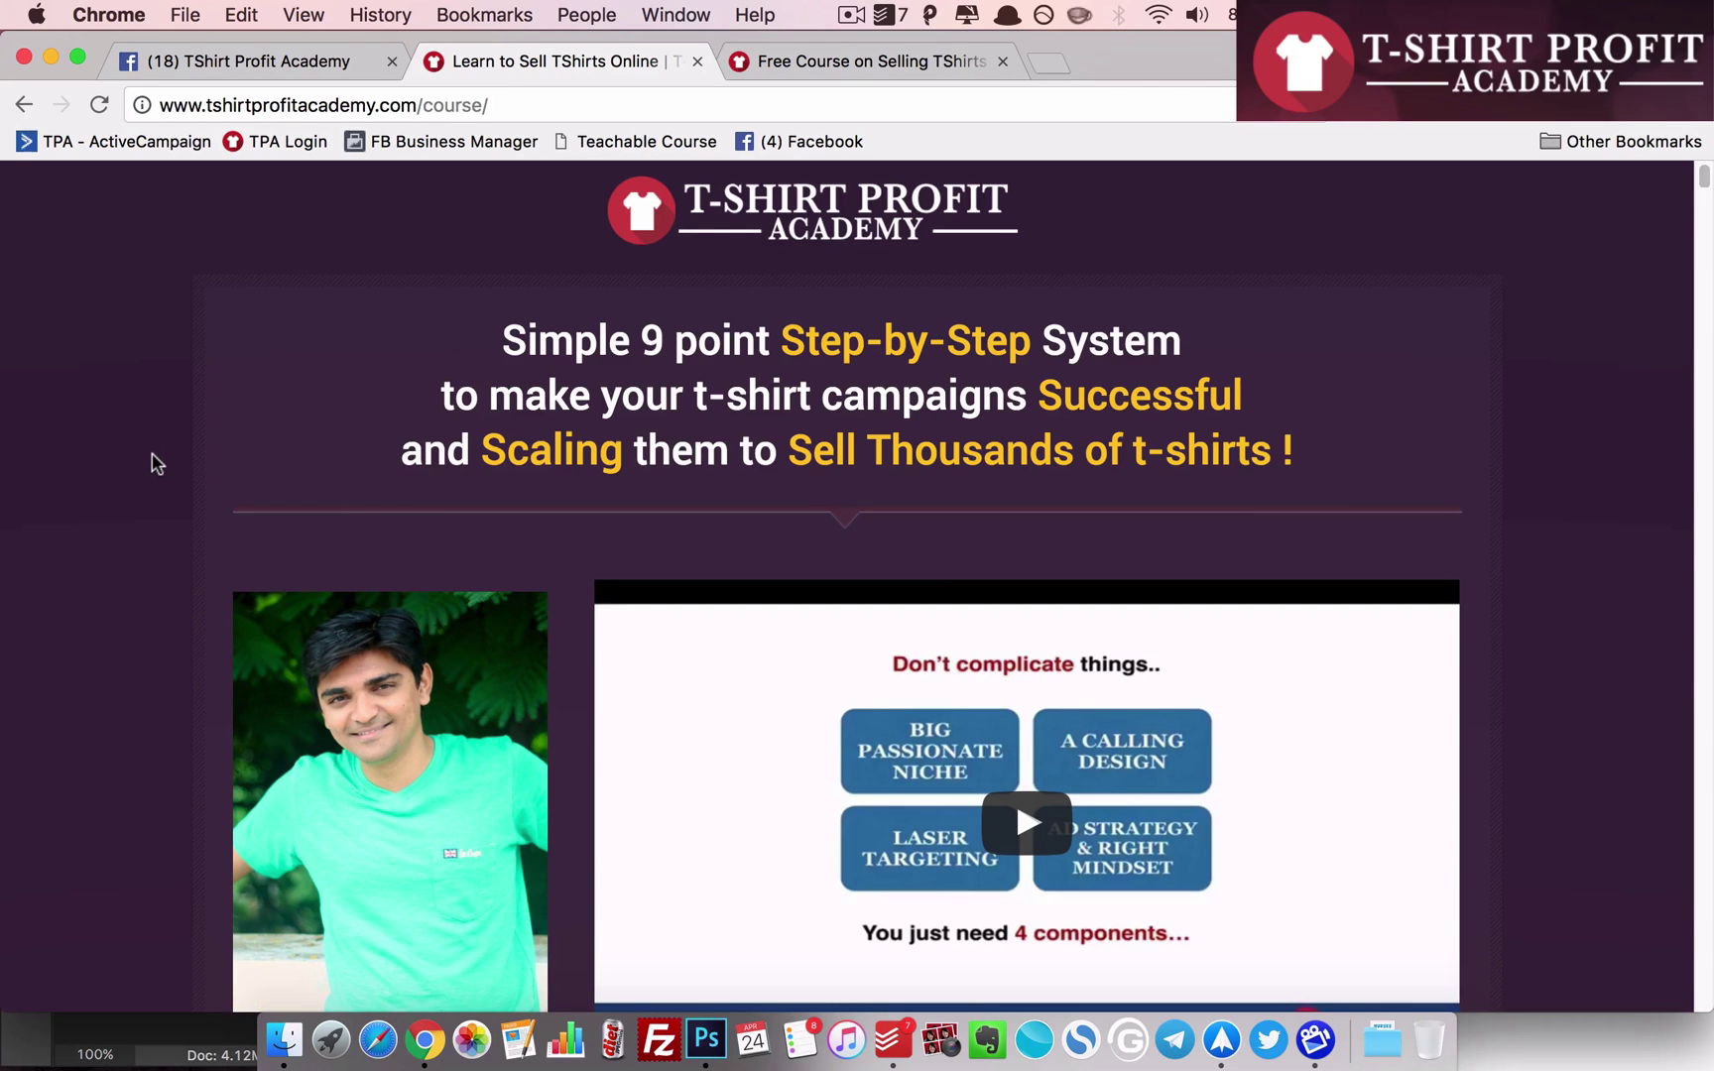
left_click(873, 63)
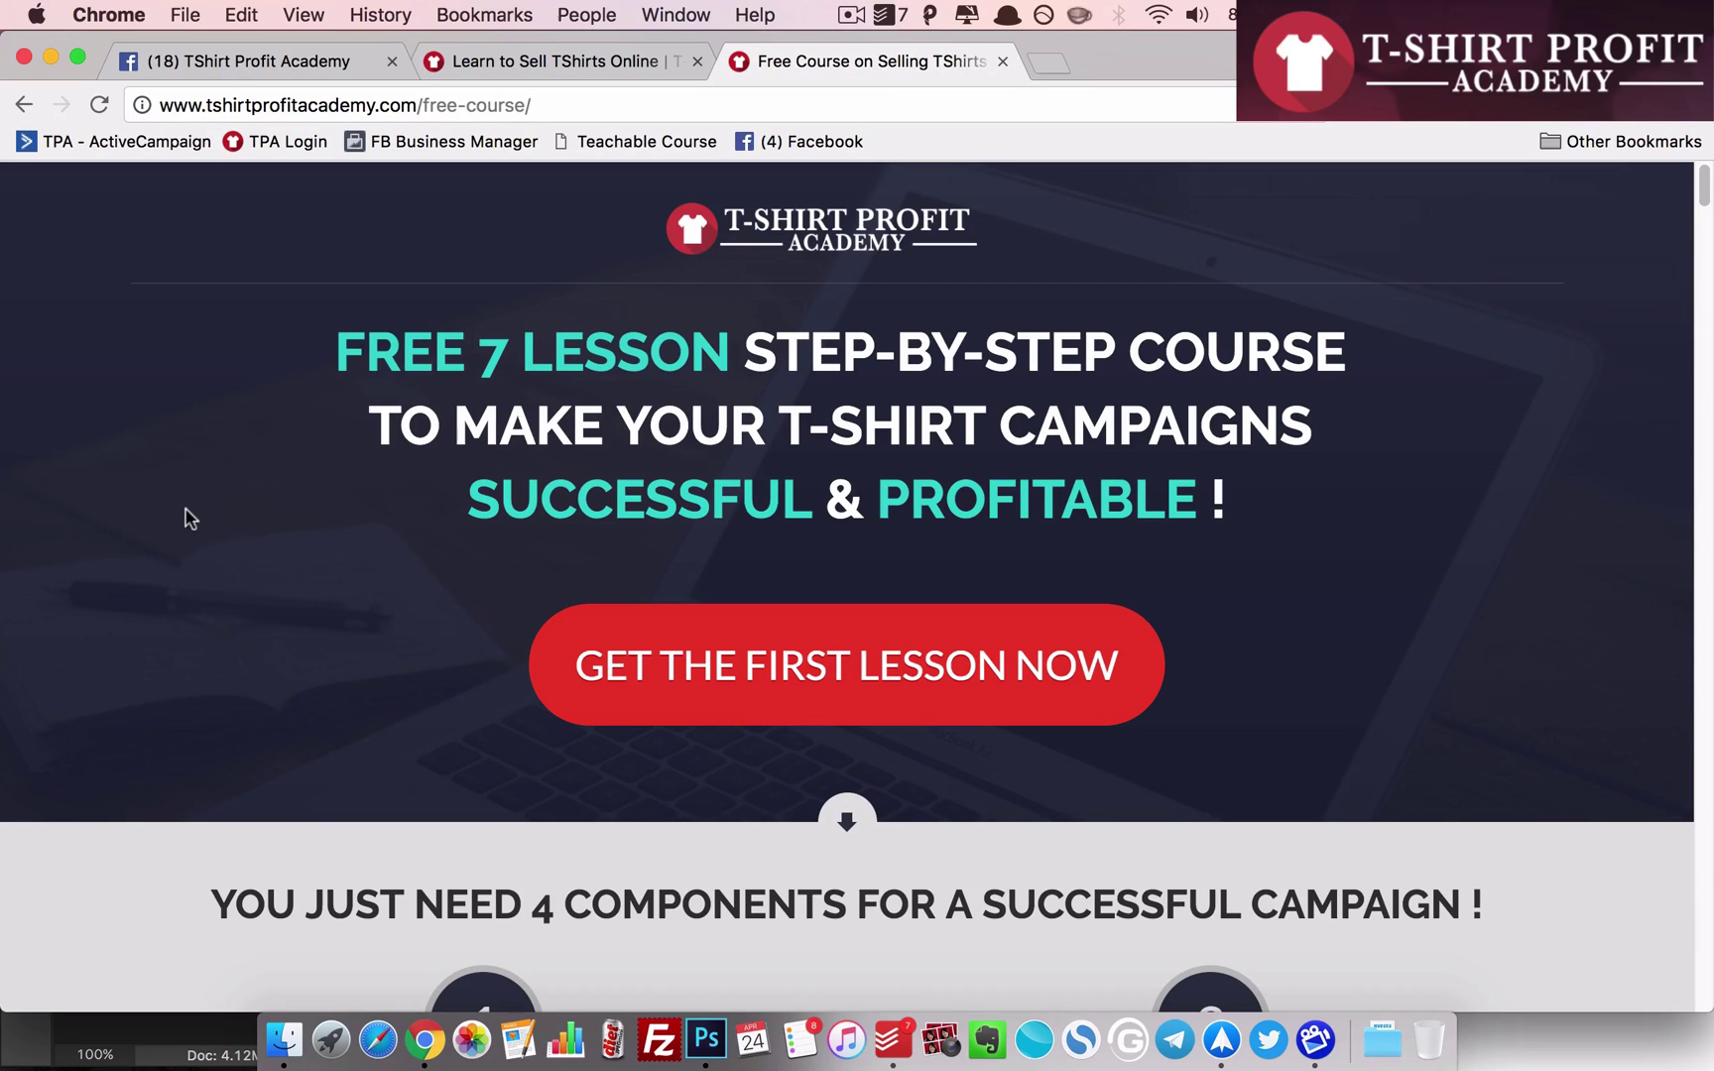